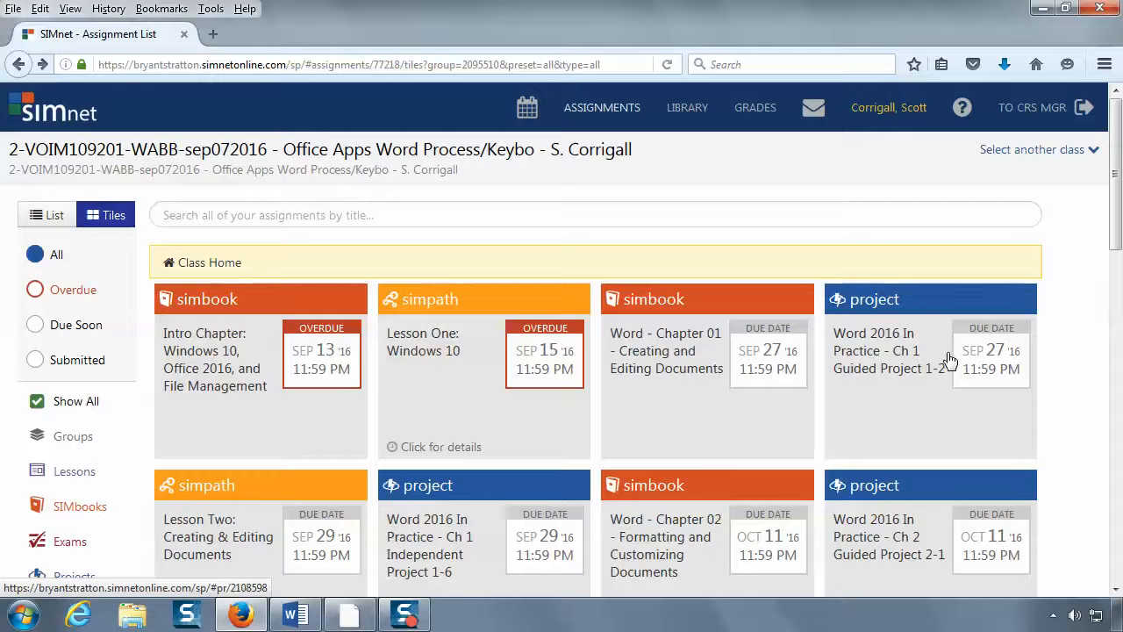
- Open the Word 2016 Ch 1 Guided Project 1-2 assignment and display its Windows instructions PDF in Acrobat Reader's read mode
click(865, 372)
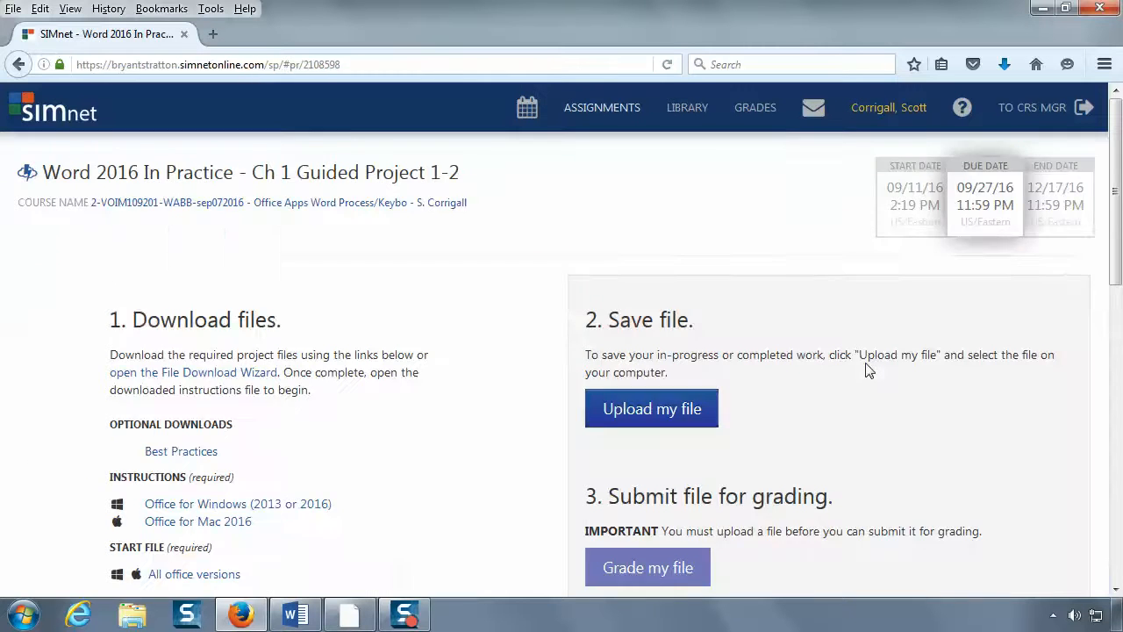
scroll(866, 371, down, 2)
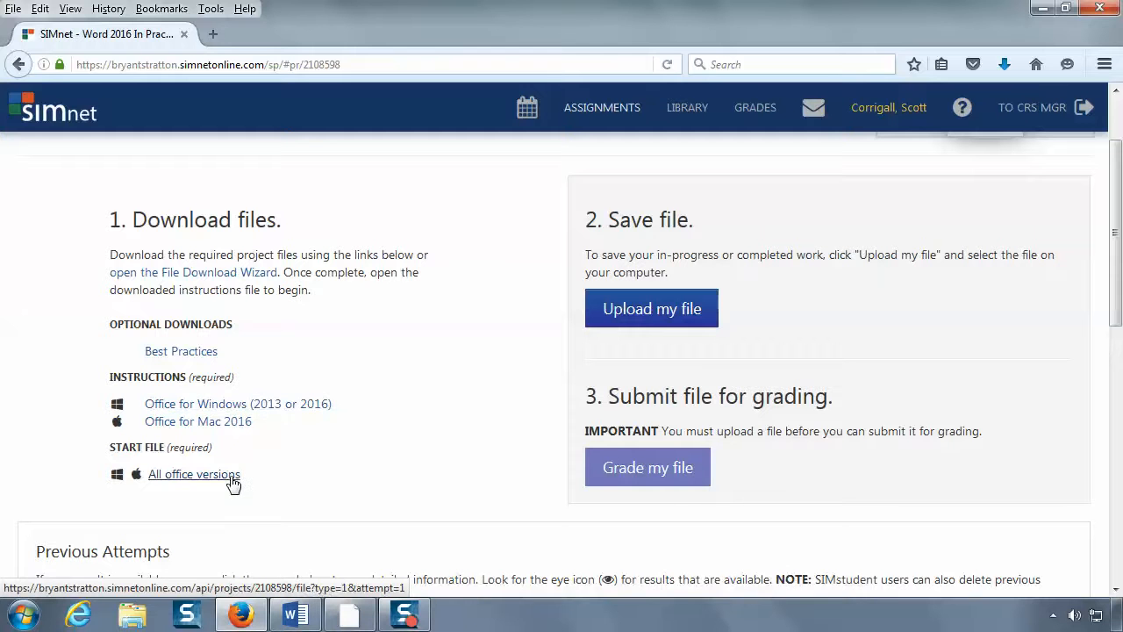
click(306, 408)
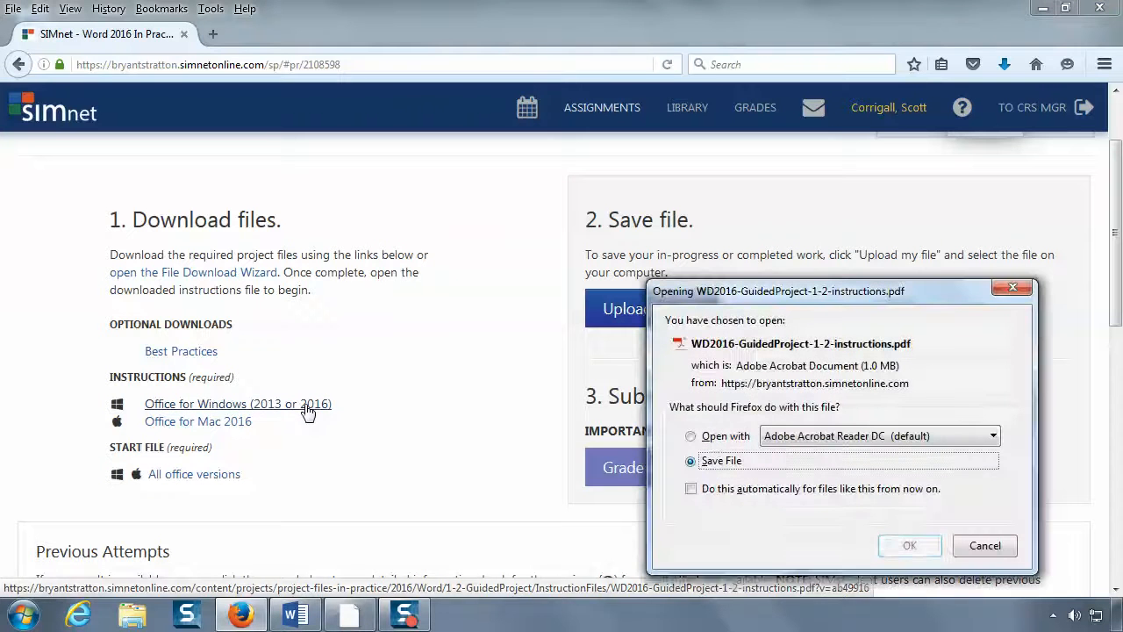
click(707, 436)
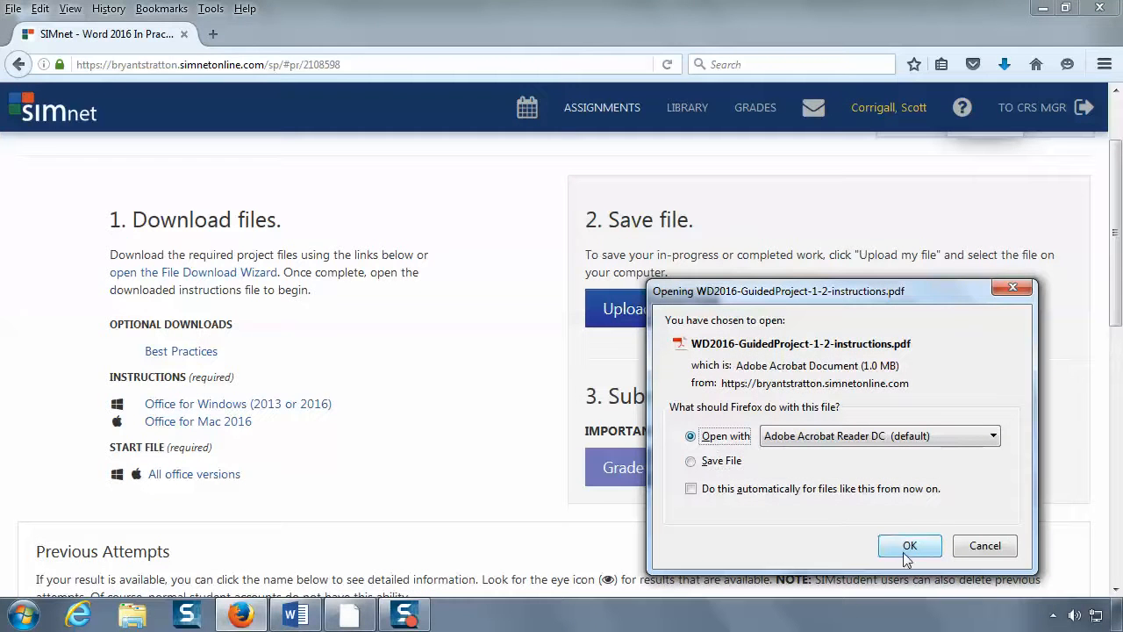
click(907, 557)
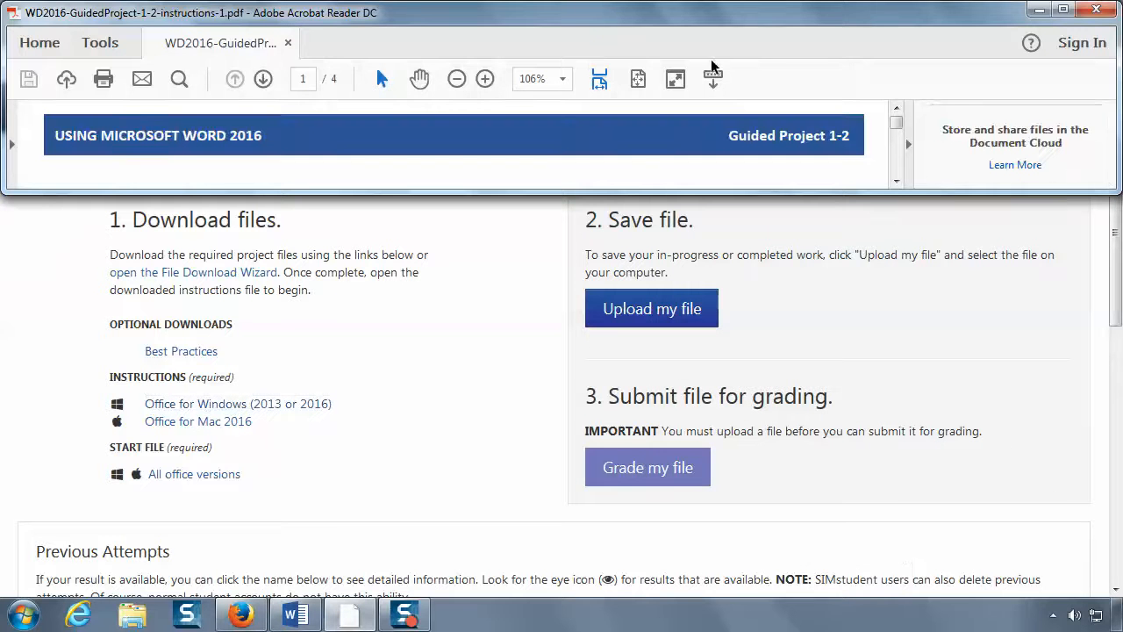
click(675, 80)
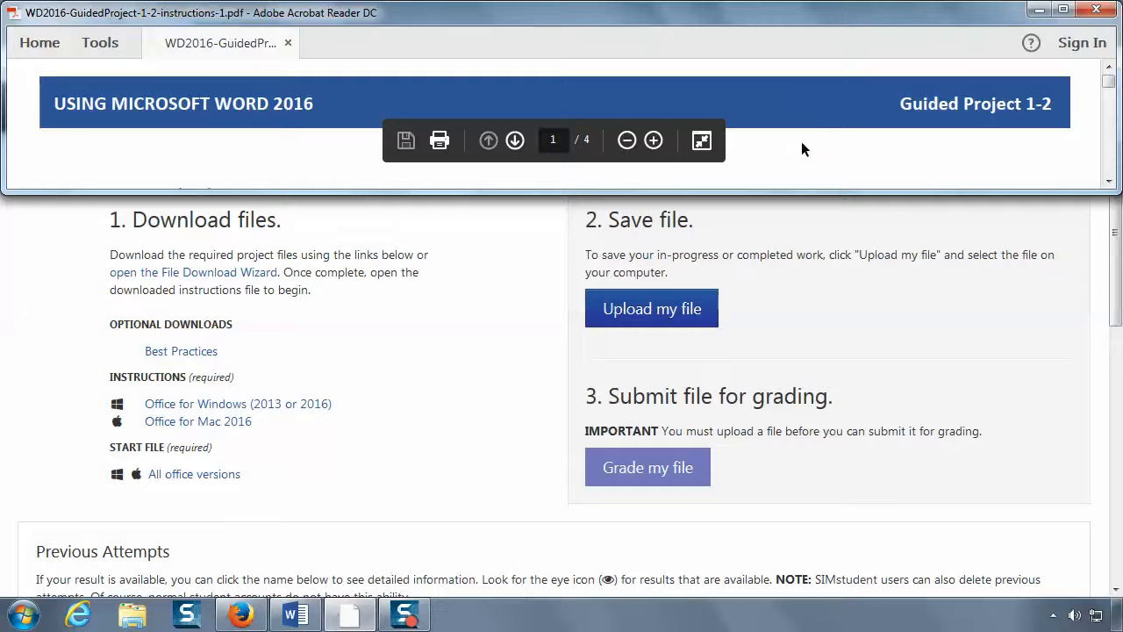
- Maximize the instructions PDF to review the covered skills and first-page steps, and restore the window to its smaller size
double_click(792, 20)
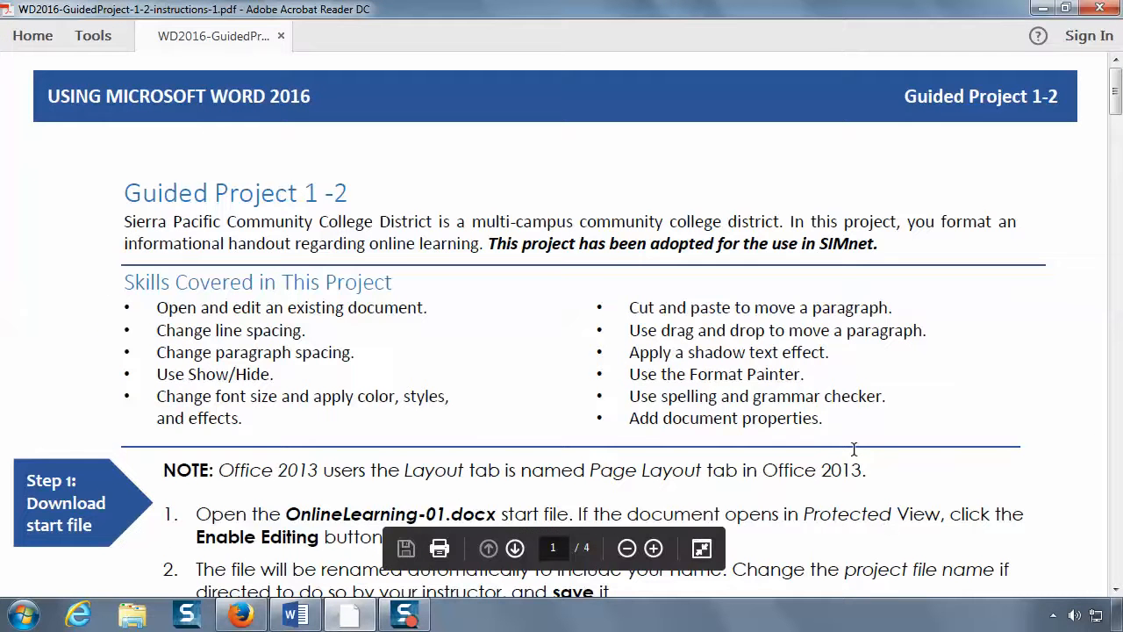
scroll(854, 448, down, 10)
scroll(854, 450, down, 9)
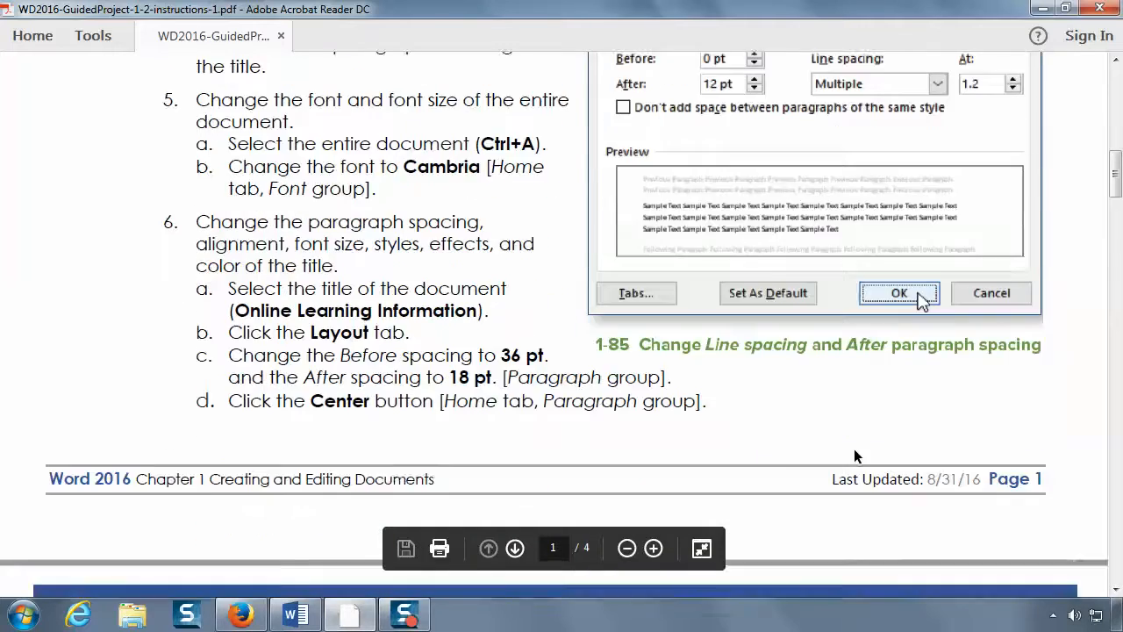
scroll(854, 448, up, 20)
scroll(854, 448, up, 5)
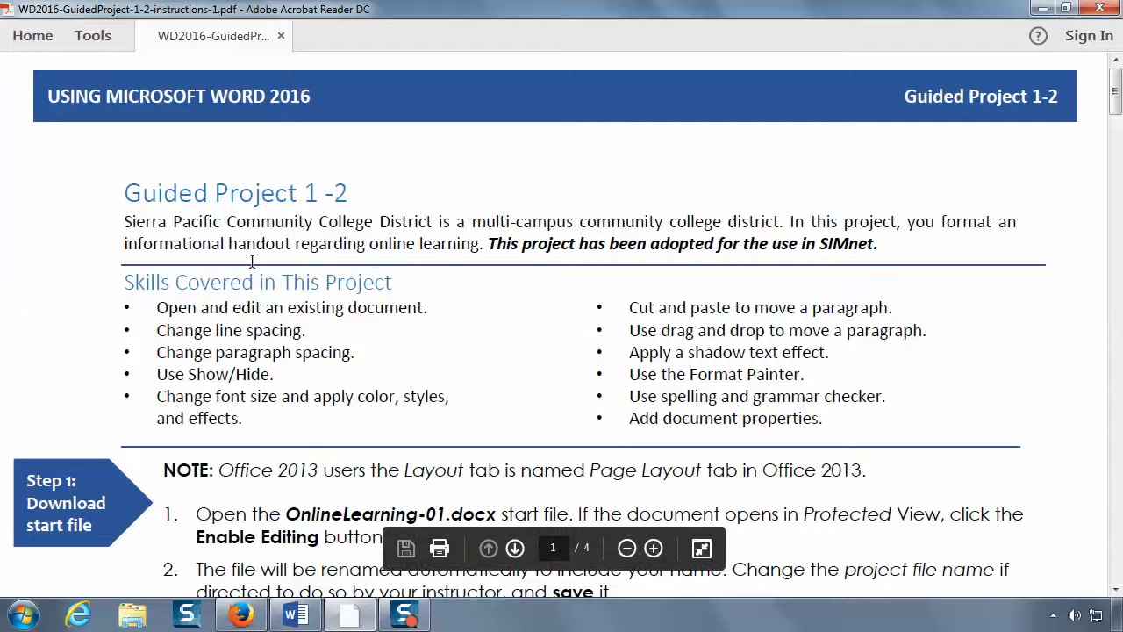
scroll(355, 289, down, 2)
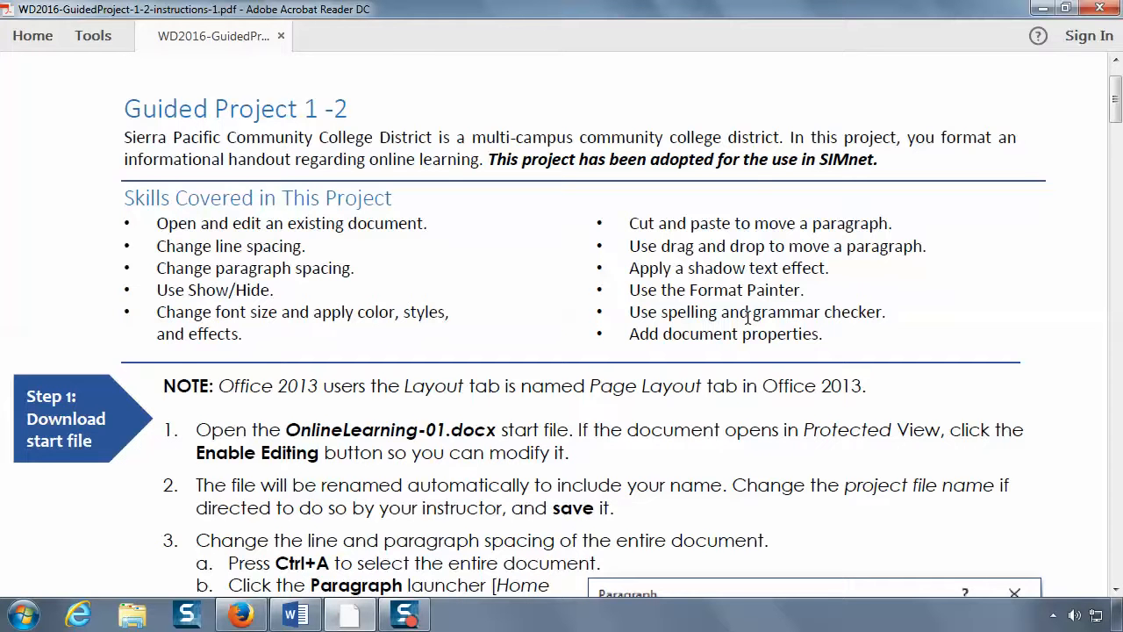
double_click(641, 9)
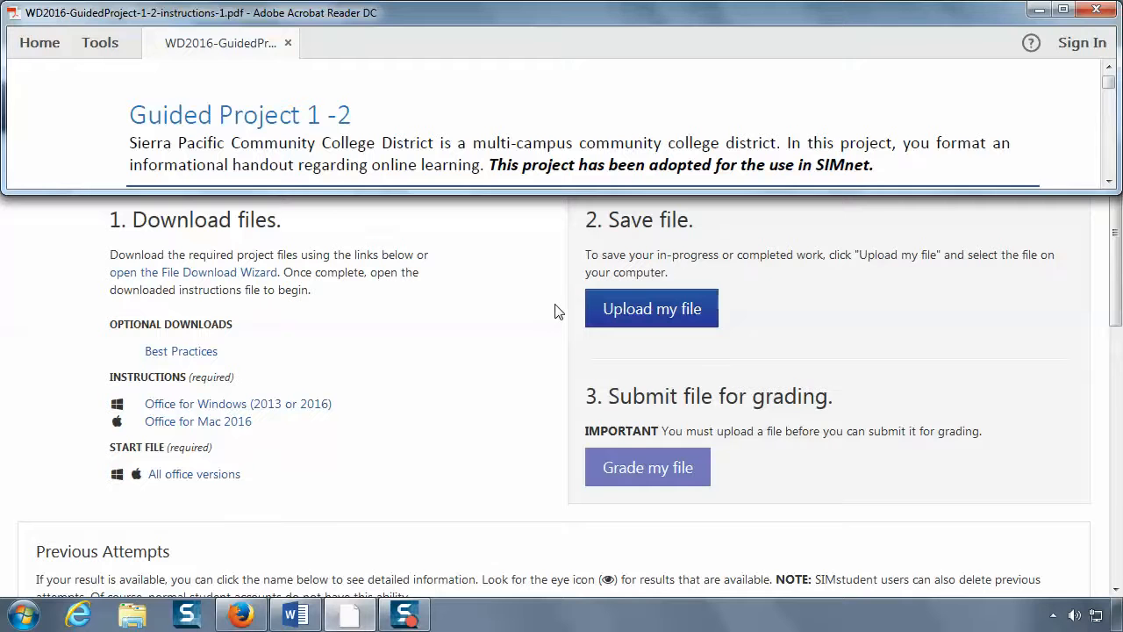
- Open the assignment's start file for all Office versions in Word and fit its window across the full width beneath the instructions PDF
click(228, 480)
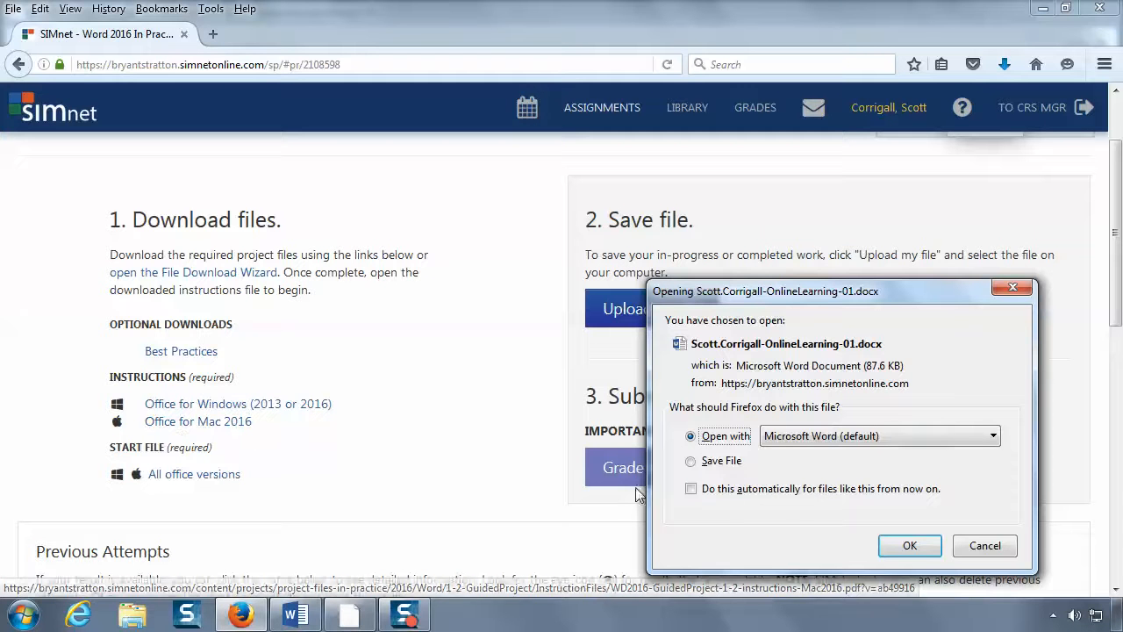
click(931, 552)
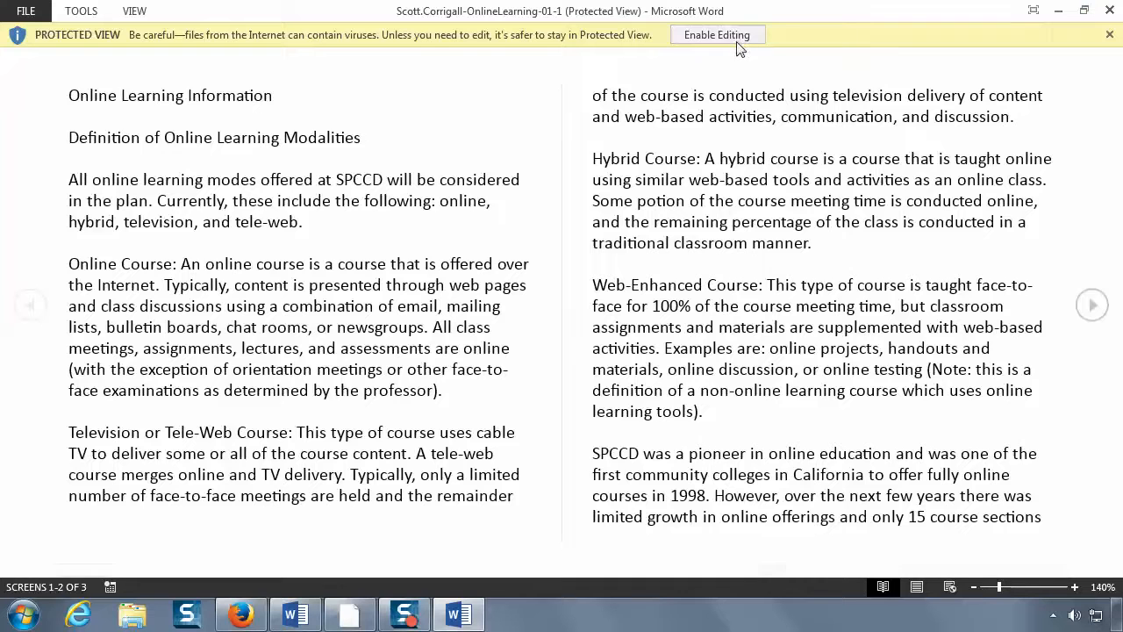
click(1084, 10)
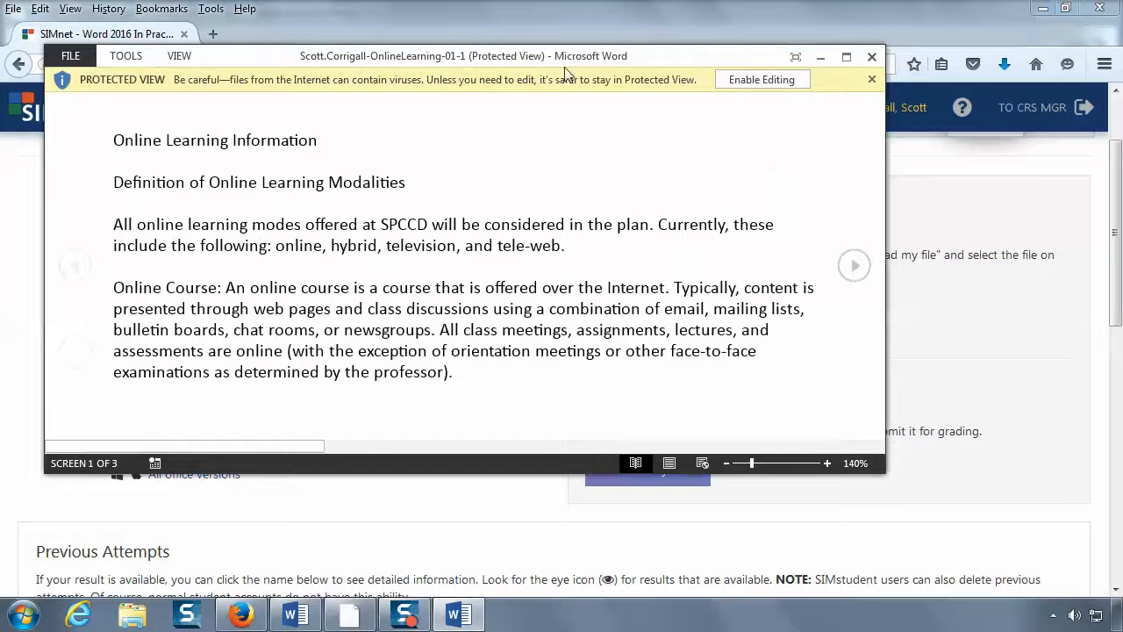
drag(552, 55, 540, 208)
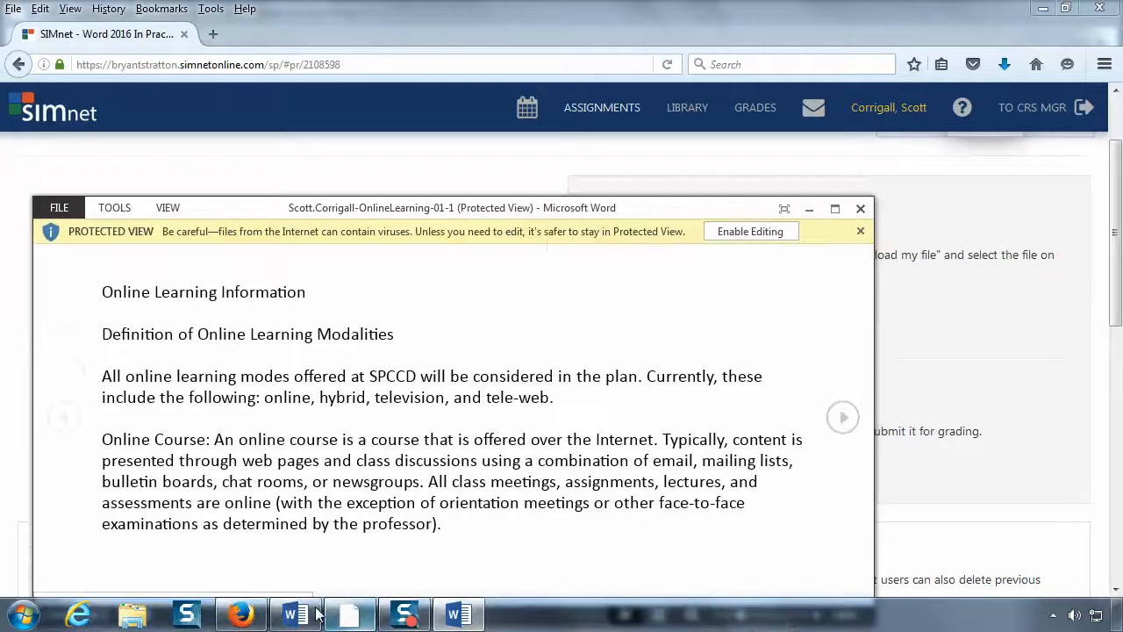
click(349, 614)
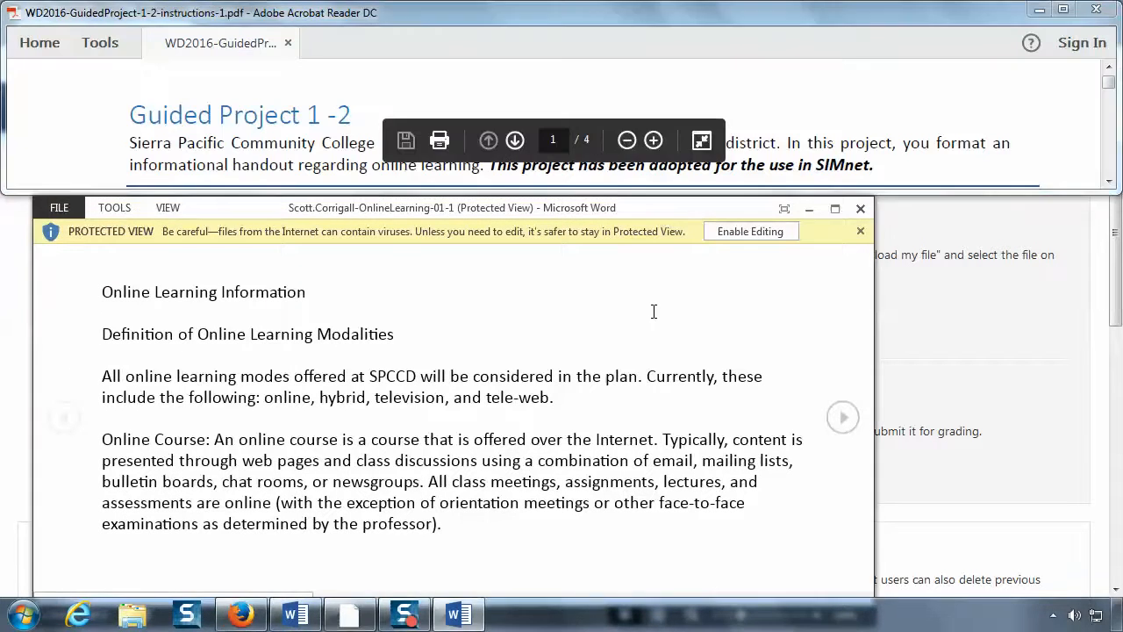
drag(875, 297, 1121, 305)
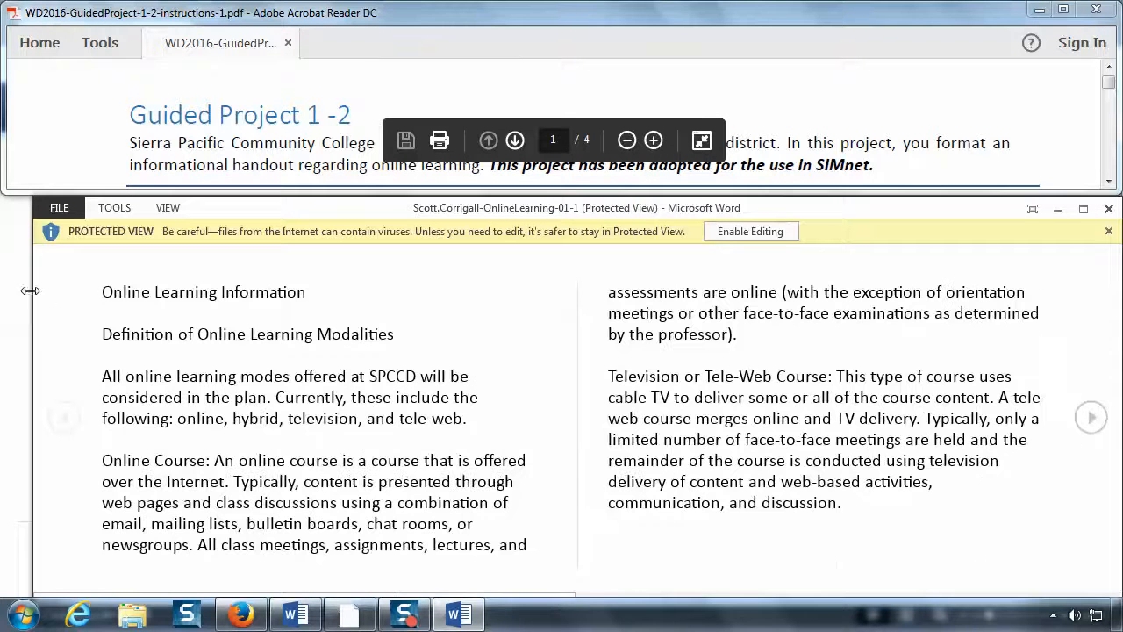
drag(33, 306, 0, 309)
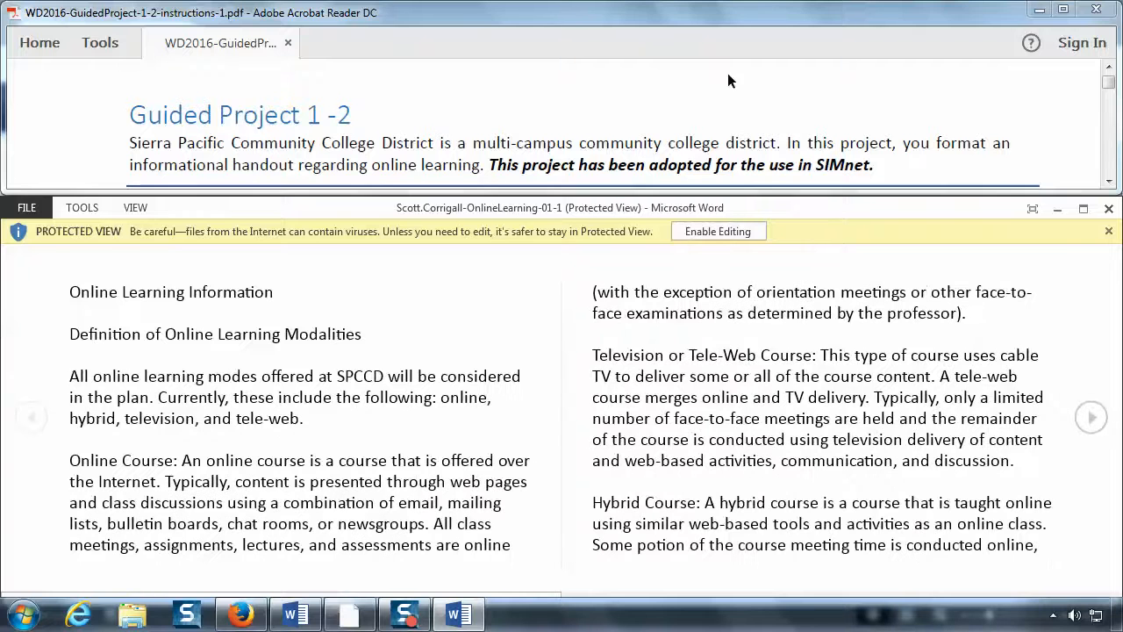
- Read the instructions PDF from the Office 2013 note through steps 1 and 2 on enabling editing and saving the file
click(856, 125)
scroll(856, 126, down, 2)
scroll(855, 125, down, 3)
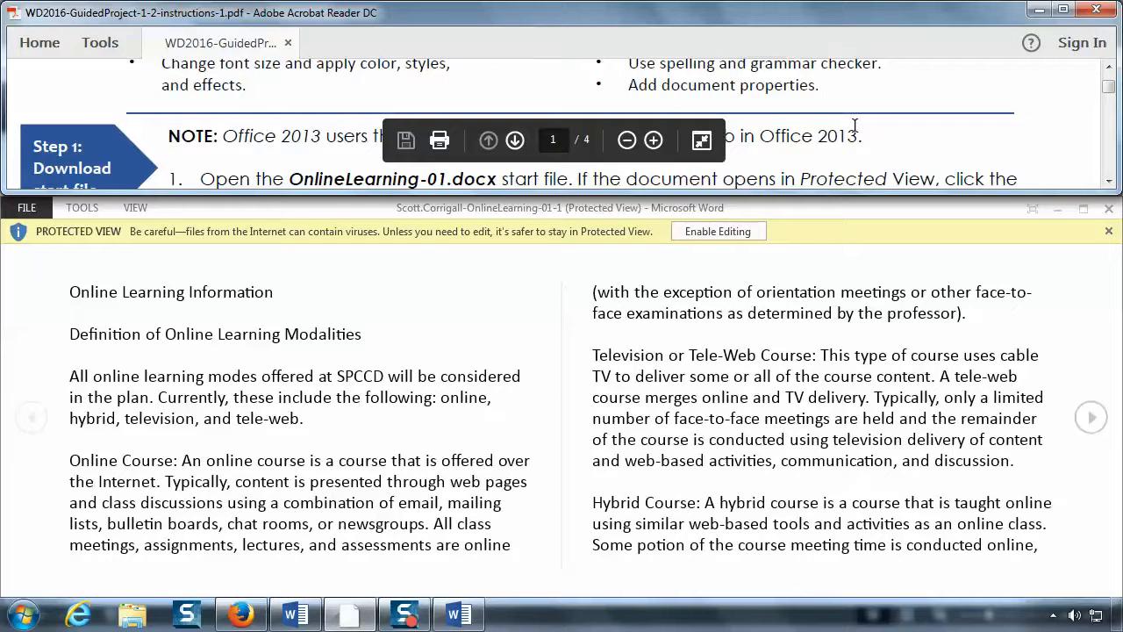
scroll(856, 125, down, 1)
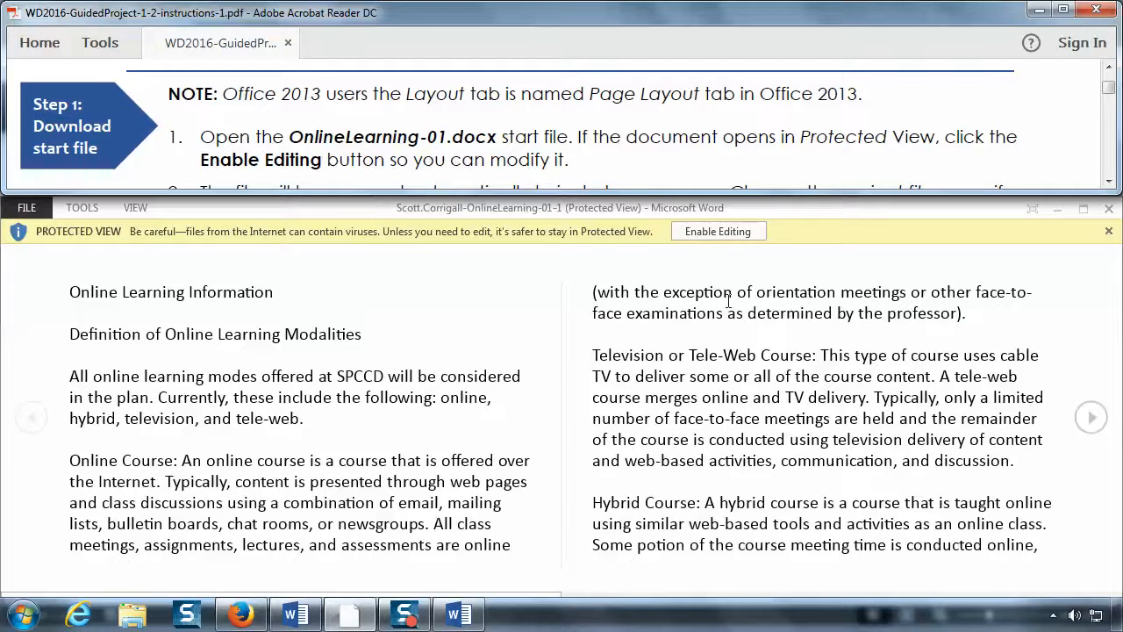
click(710, 241)
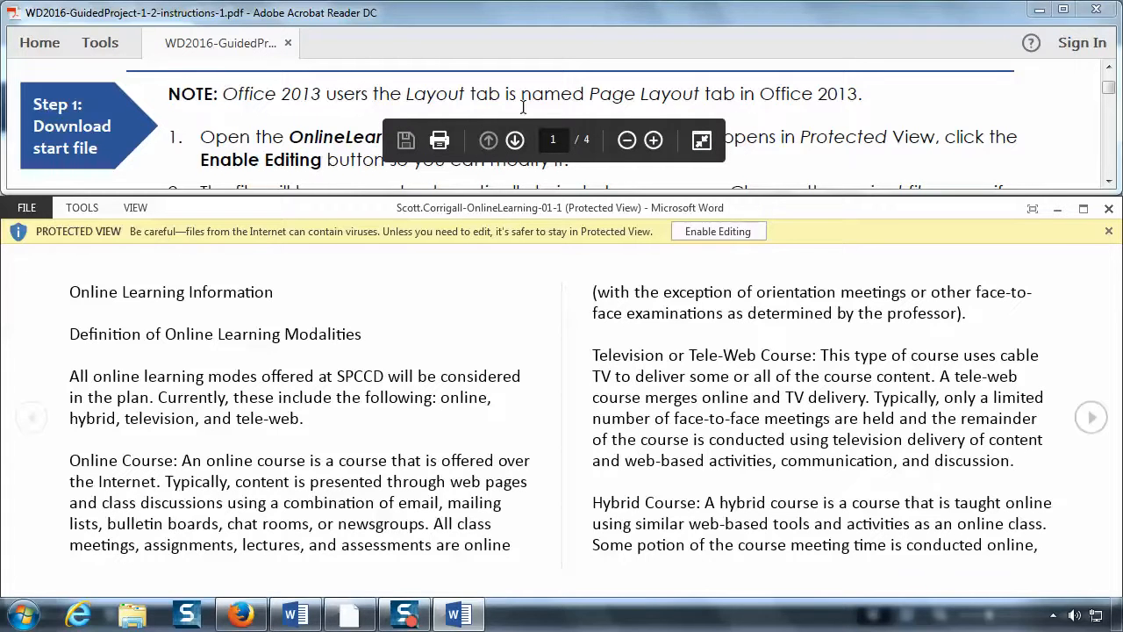
click(598, 98)
scroll(890, 122, down, 1)
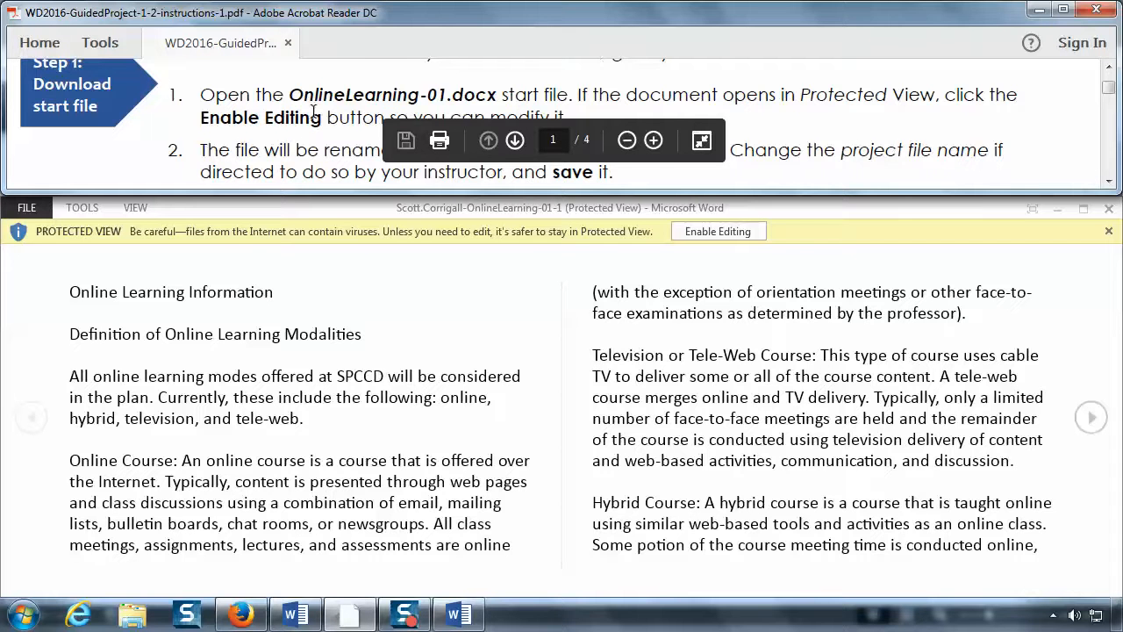
scroll(314, 112, down, 1)
scroll(313, 112, up, 1)
scroll(314, 111, down, 1)
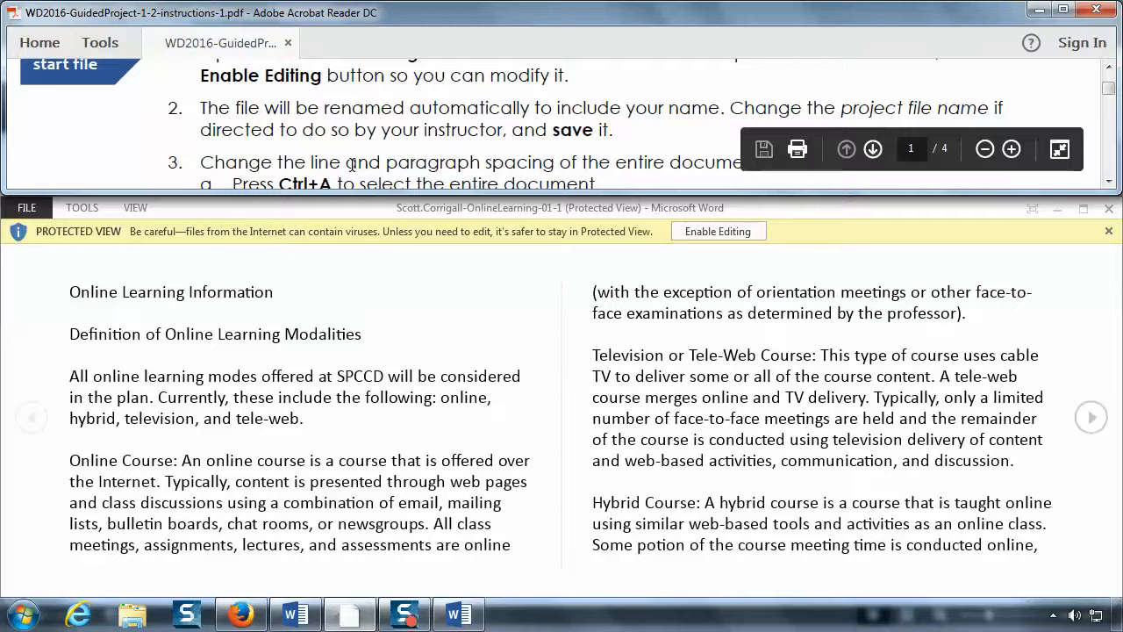
- Enable editing of the protected start document and look through its text from beginning to end
click(449, 219)
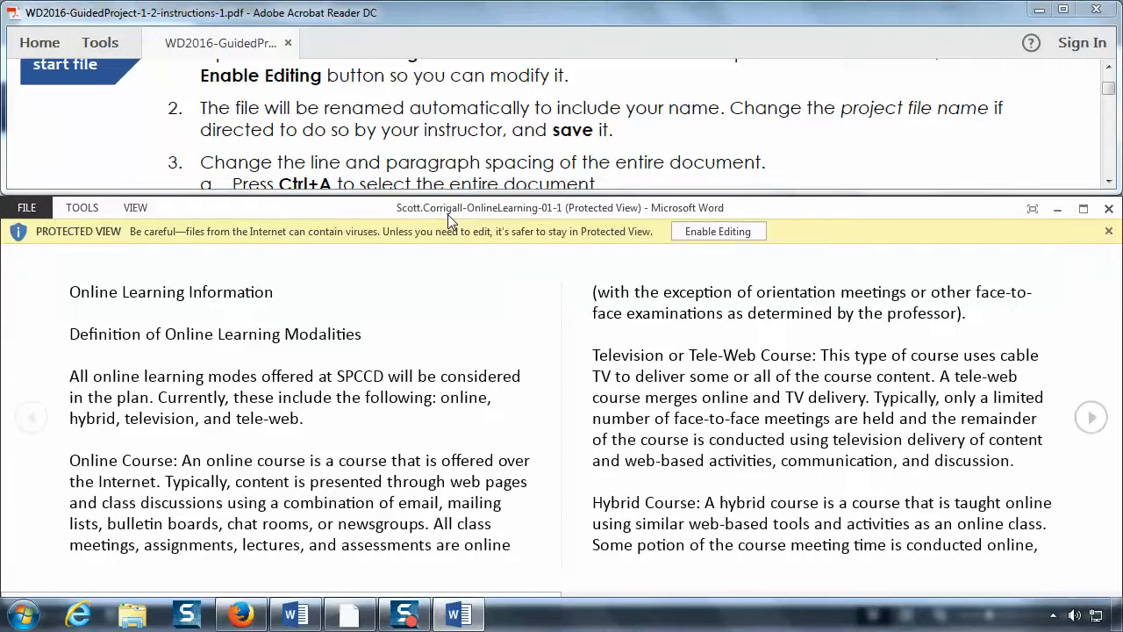
click(722, 231)
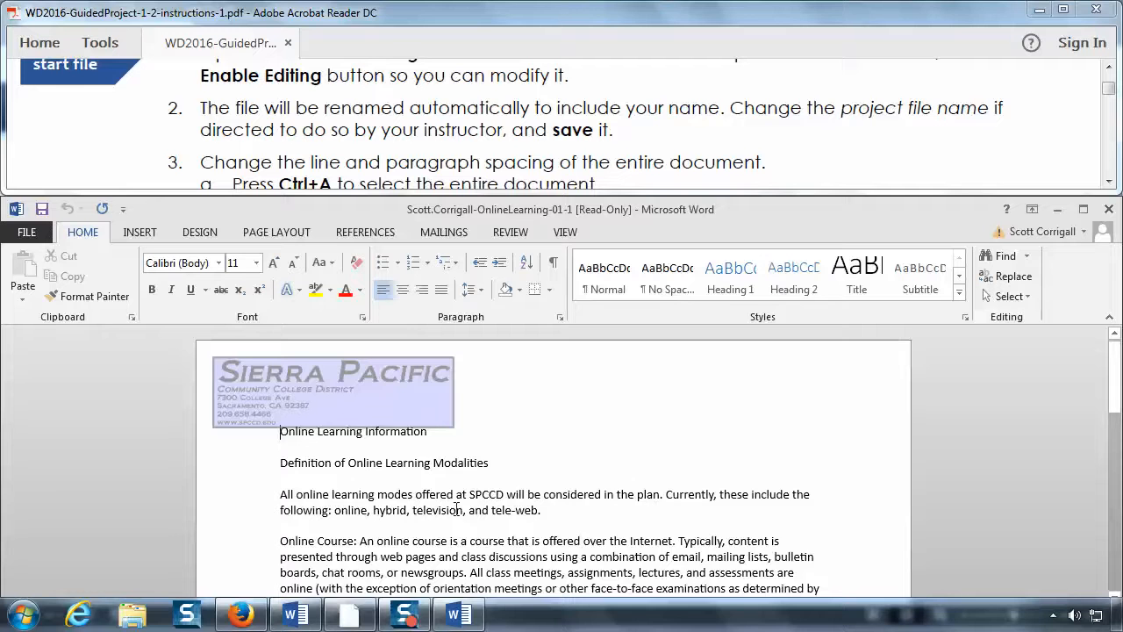
scroll(400, 503, down, 1)
scroll(400, 503, down, 6)
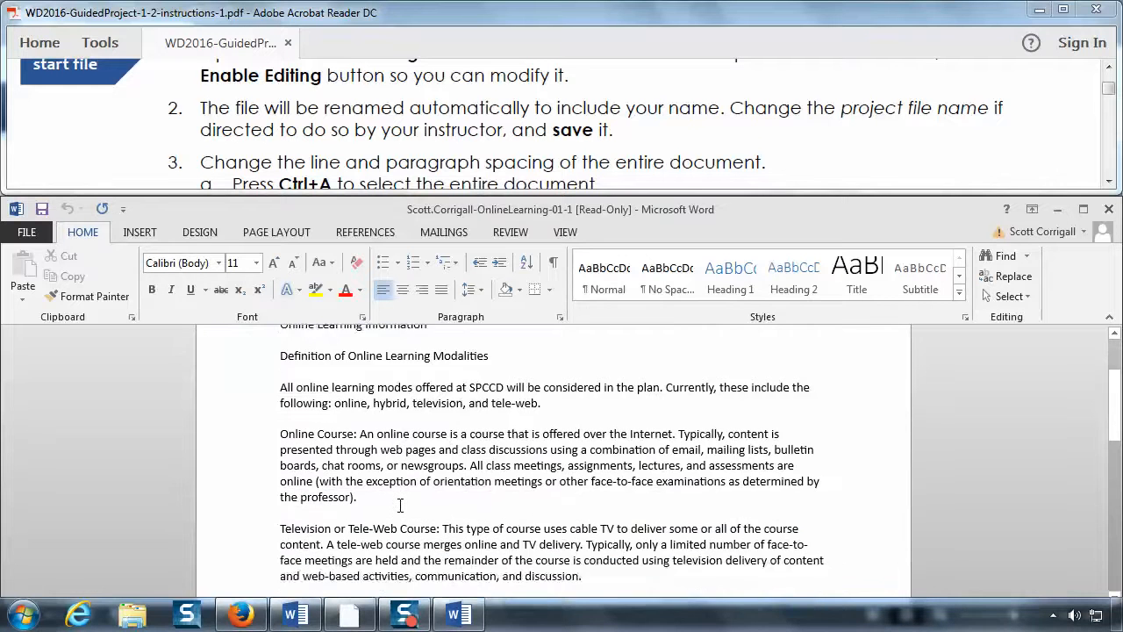
scroll(400, 504, down, 1)
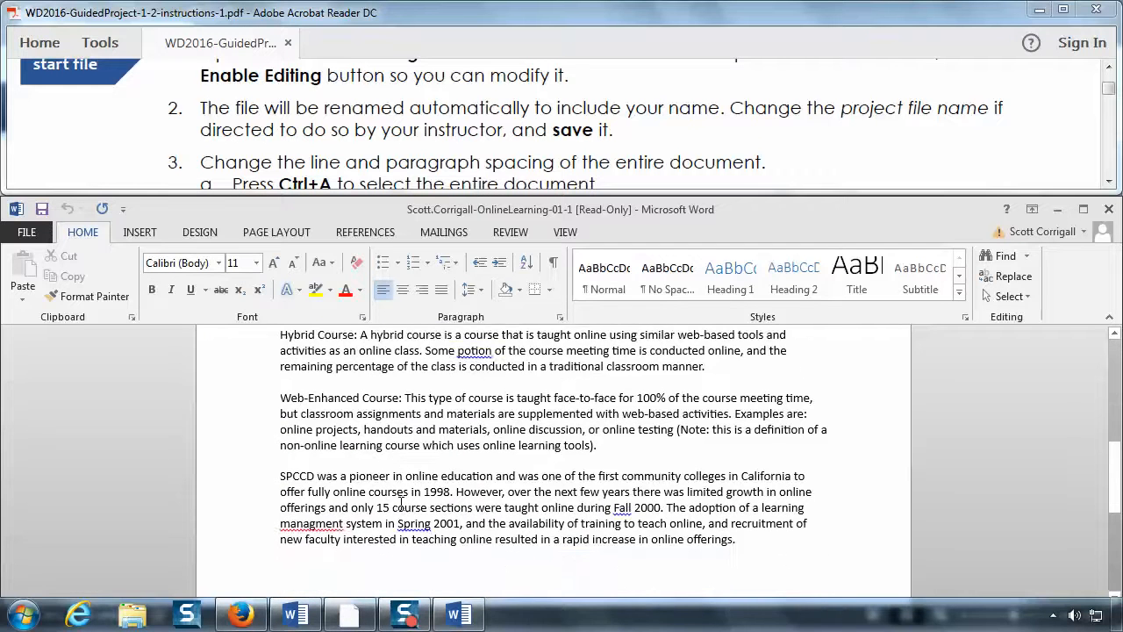
scroll(400, 503, up, 9)
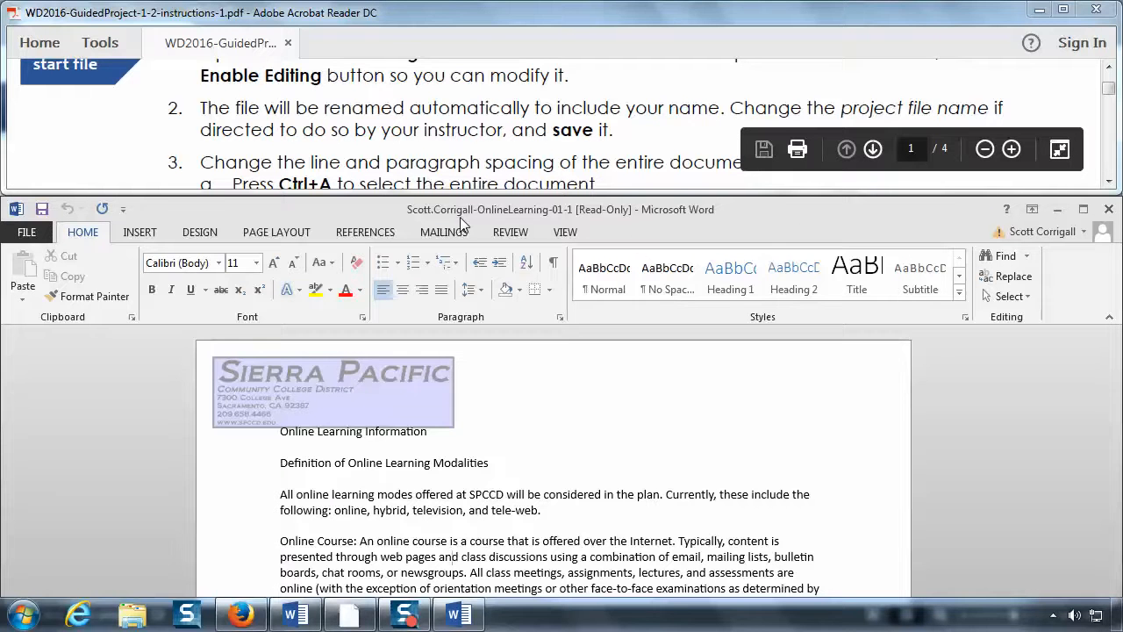
- Save the read-only document as a Word Document in the Documents library under its suggested file name
click(27, 232)
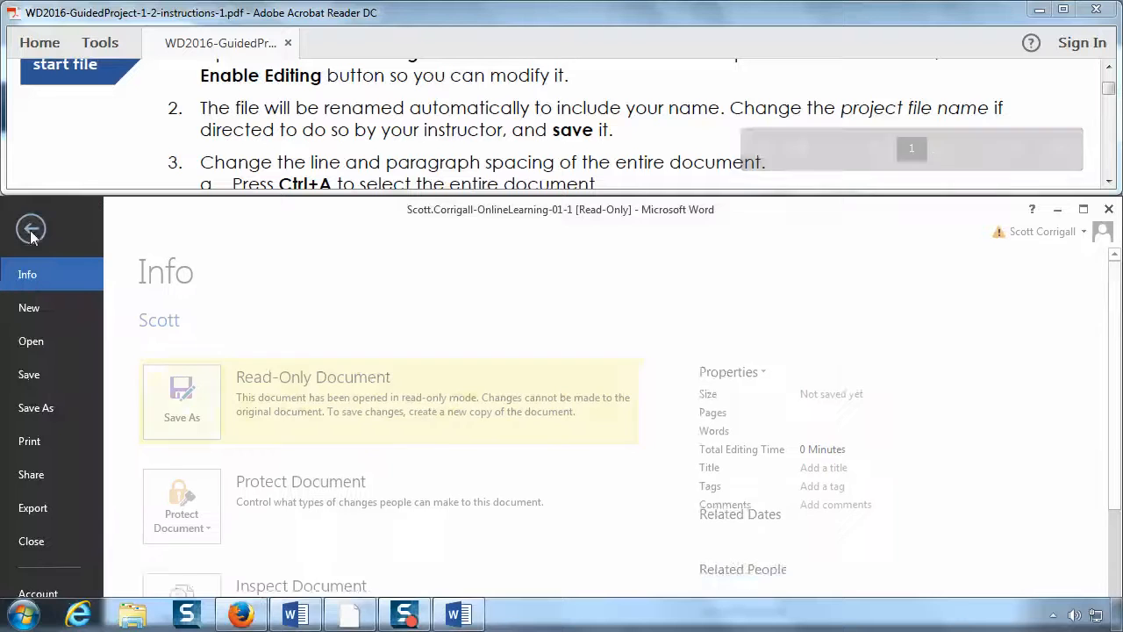
click(29, 373)
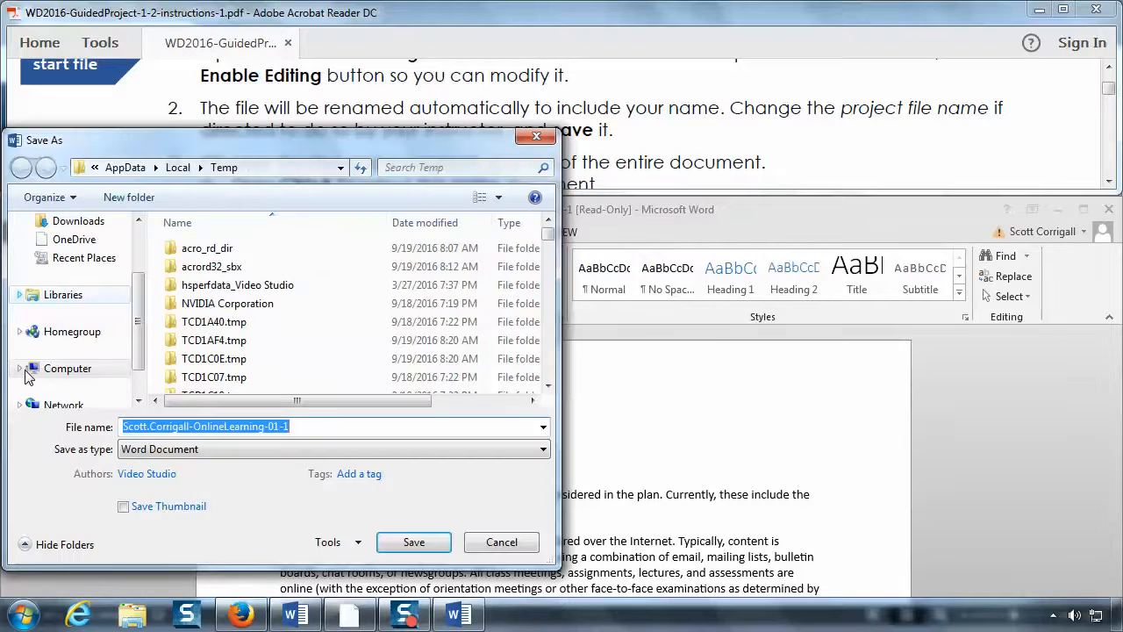
click(23, 371)
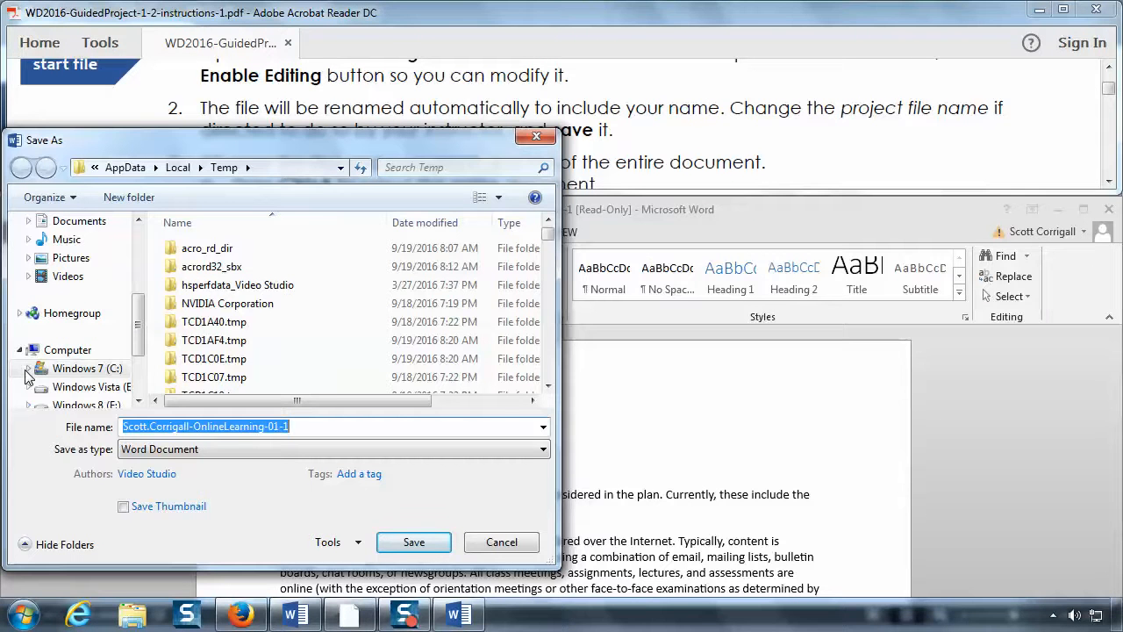
click(81, 222)
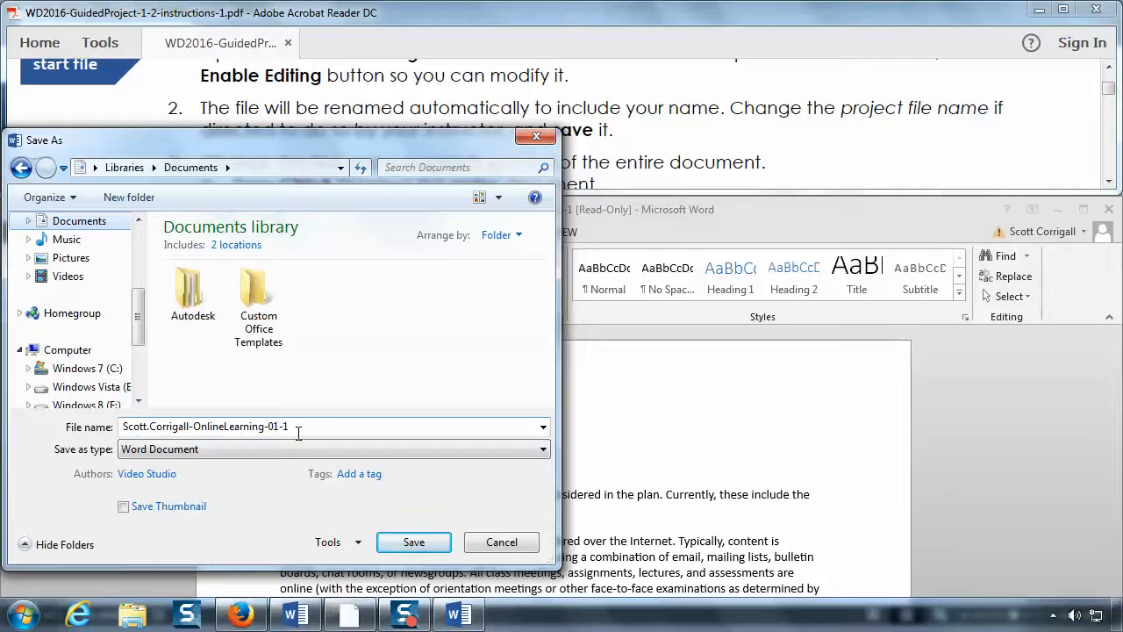
click(414, 542)
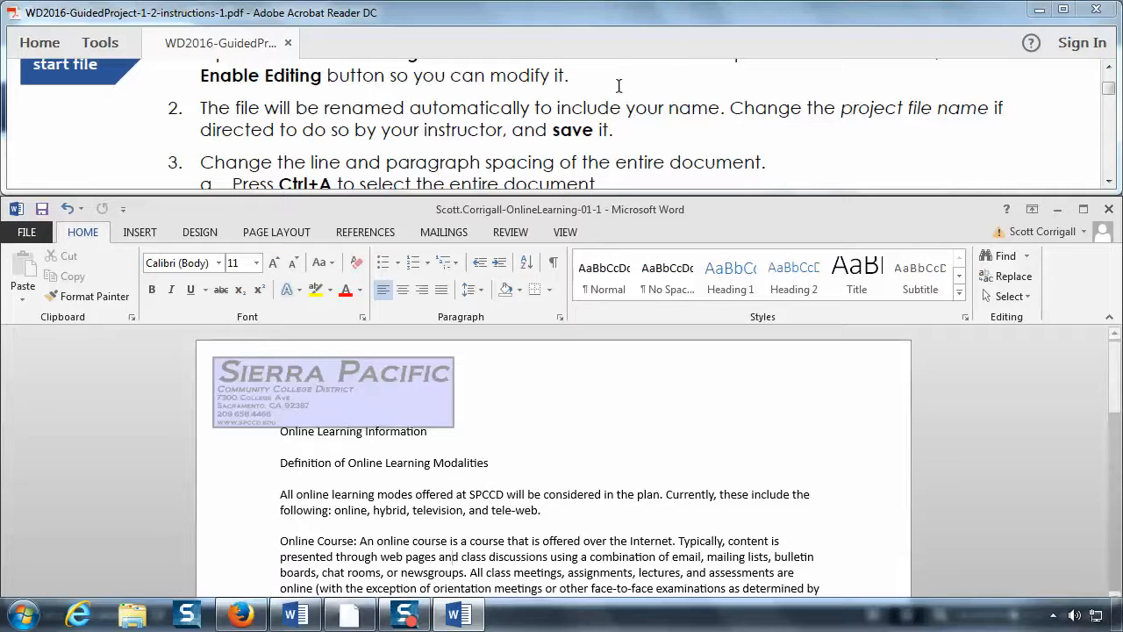
- Read step 3 of the instructions PDF on changing the line and paragraph spacing of the entire document
click(521, 119)
scroll(521, 119, down, 1)
scroll(520, 119, down, 1)
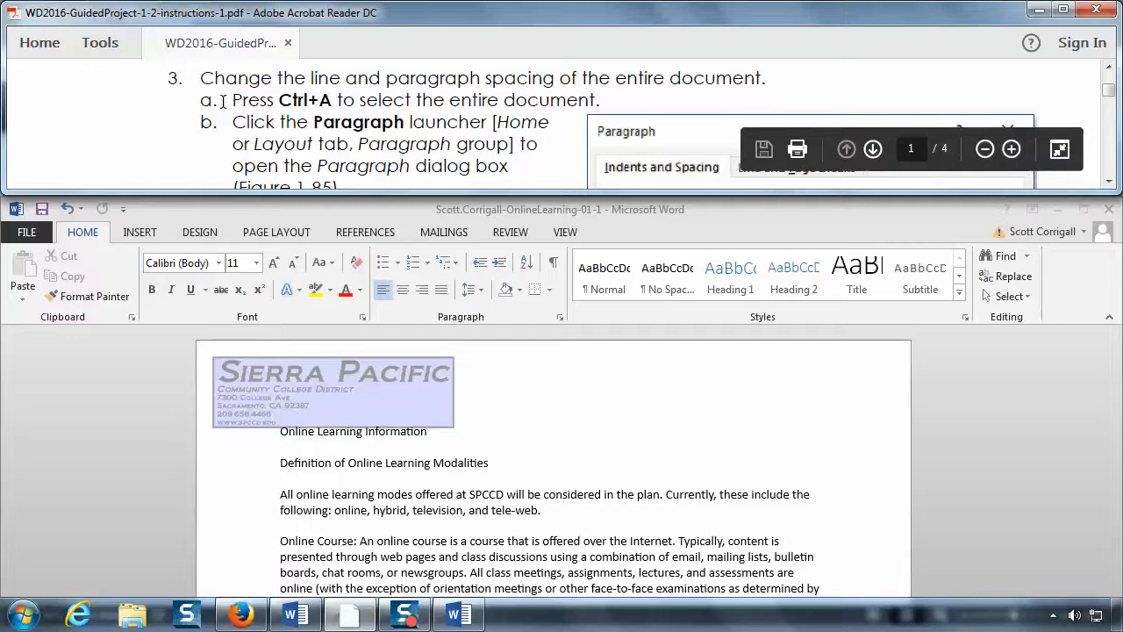
scroll(224, 124, down, 4)
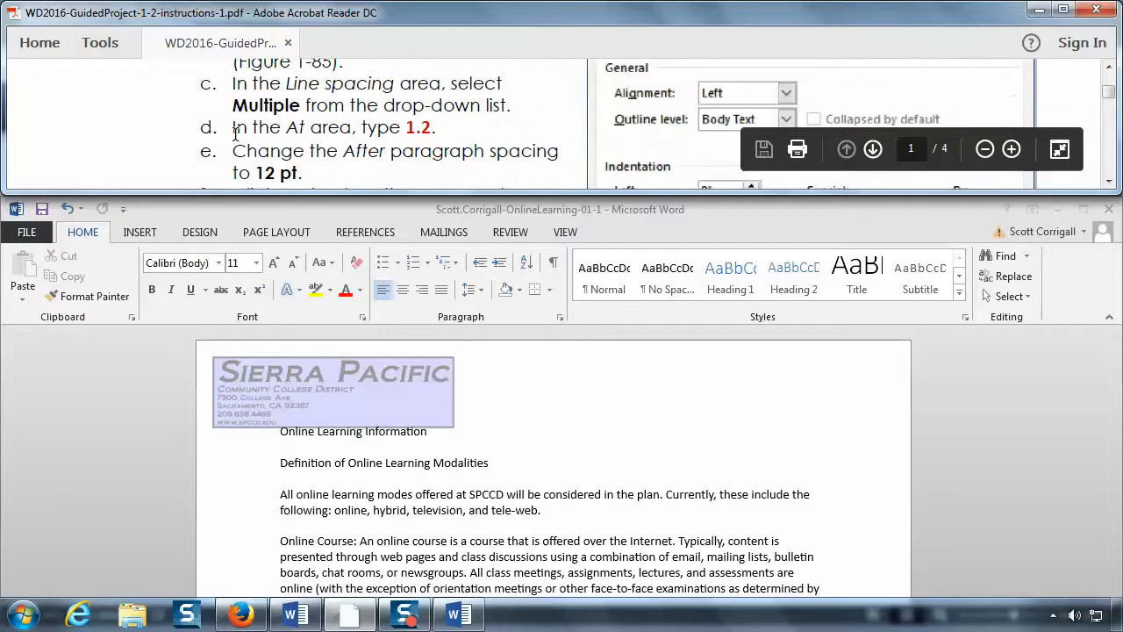
scroll(235, 133, up, 5)
scroll(235, 134, down, 1)
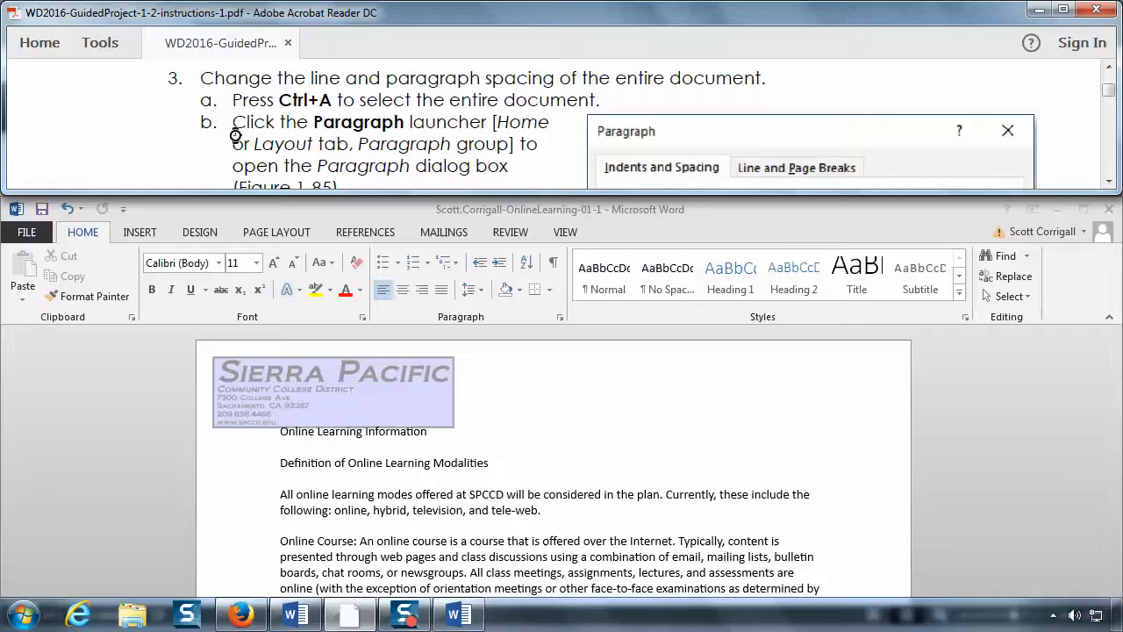
- Select the entire Word document, and bring the instruction on opening the Paragraph dialog box into view in the PDF
key(ctrl+a)
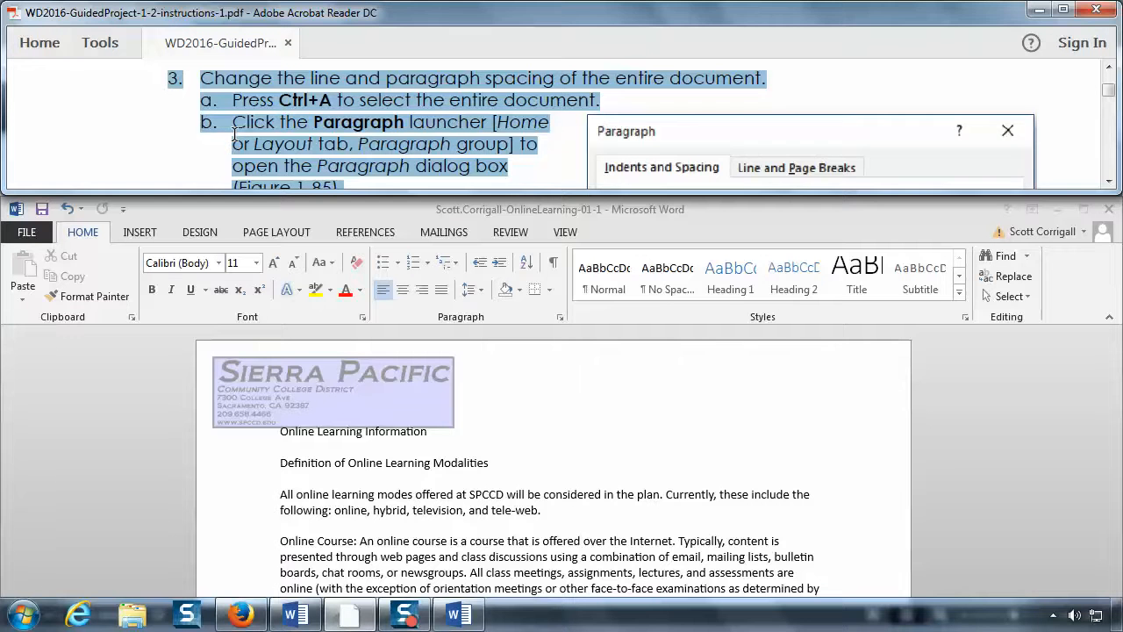
click(344, 535)
key(ctrl+a)
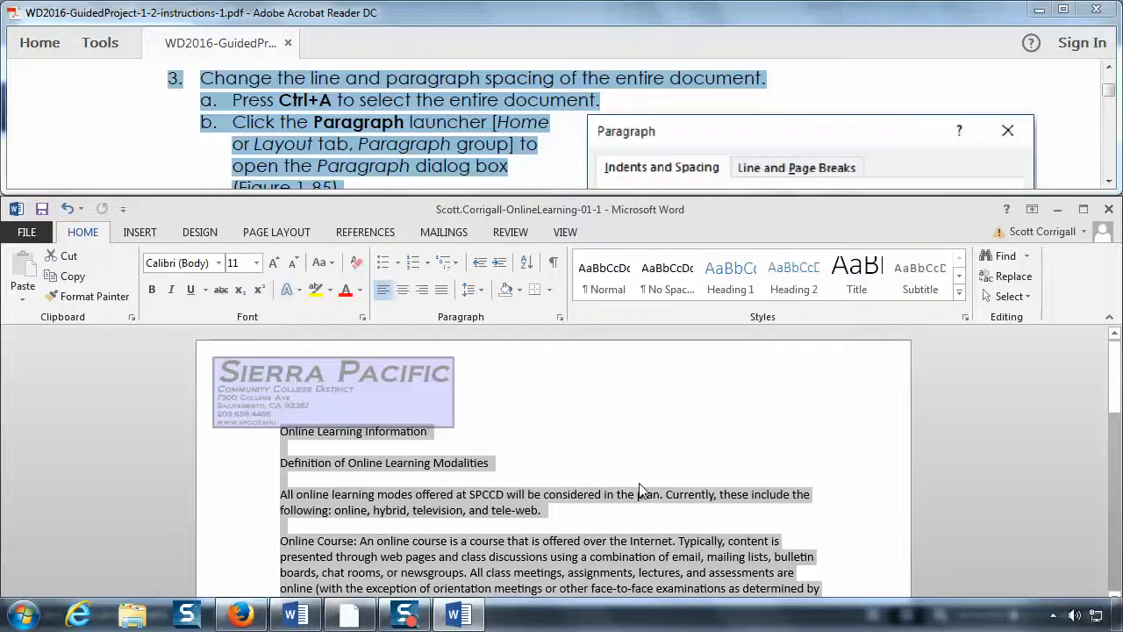
click(392, 100)
click(392, 101)
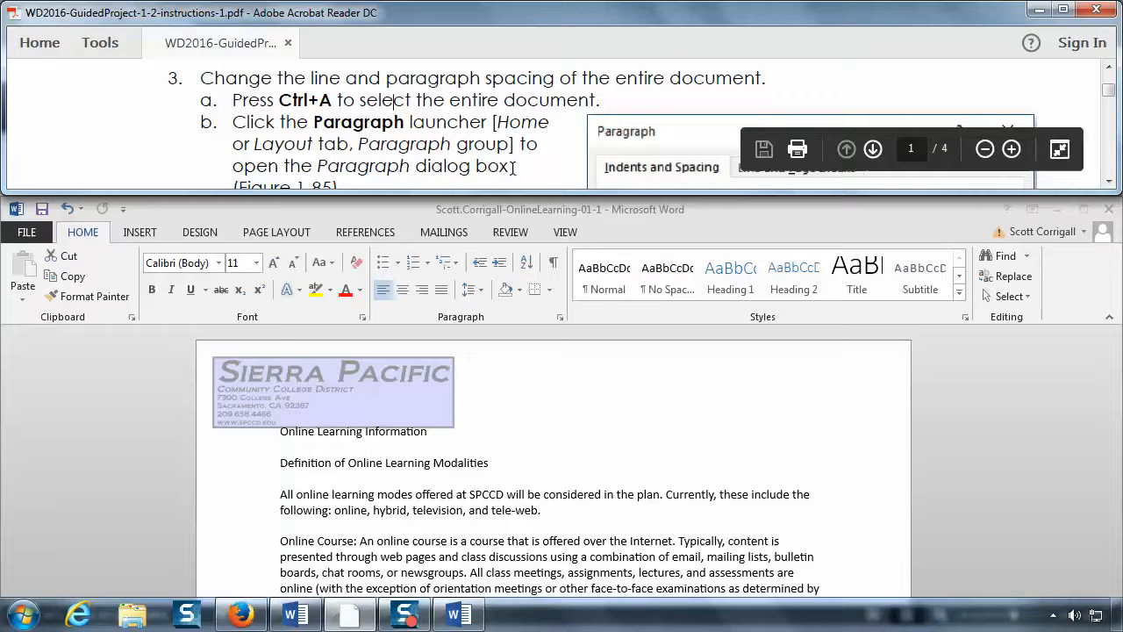
click(1110, 183)
click(1110, 182)
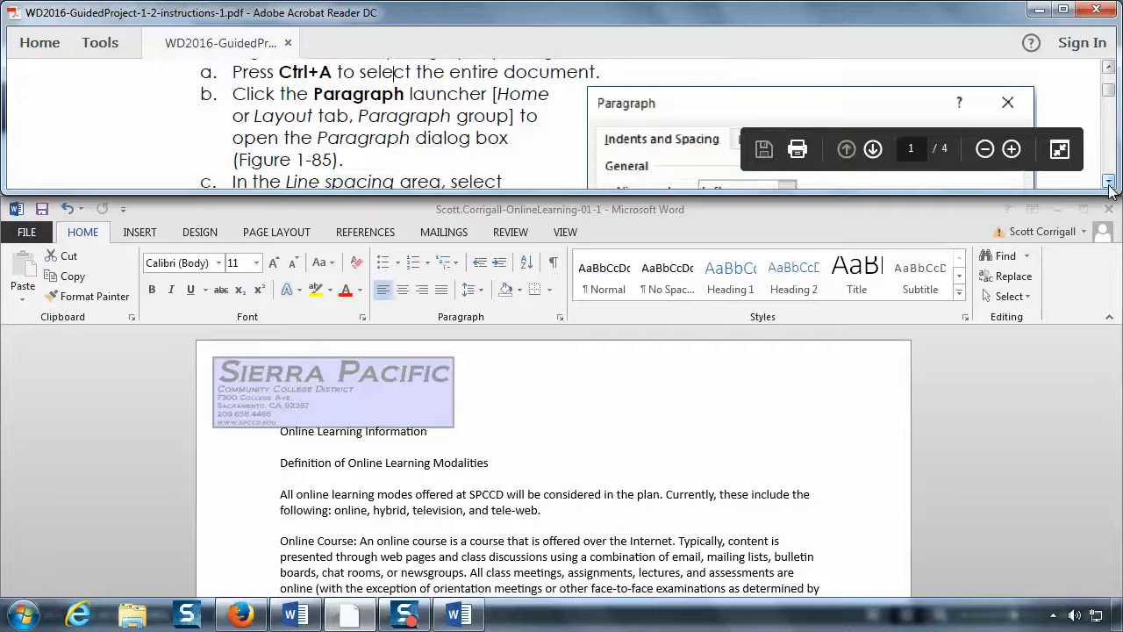
- Set the line spacing of the entire document to Multiple at 1.2 in the Paragraph settings, keeping the instructions readable
click(590, 208)
key(ctrl+a)
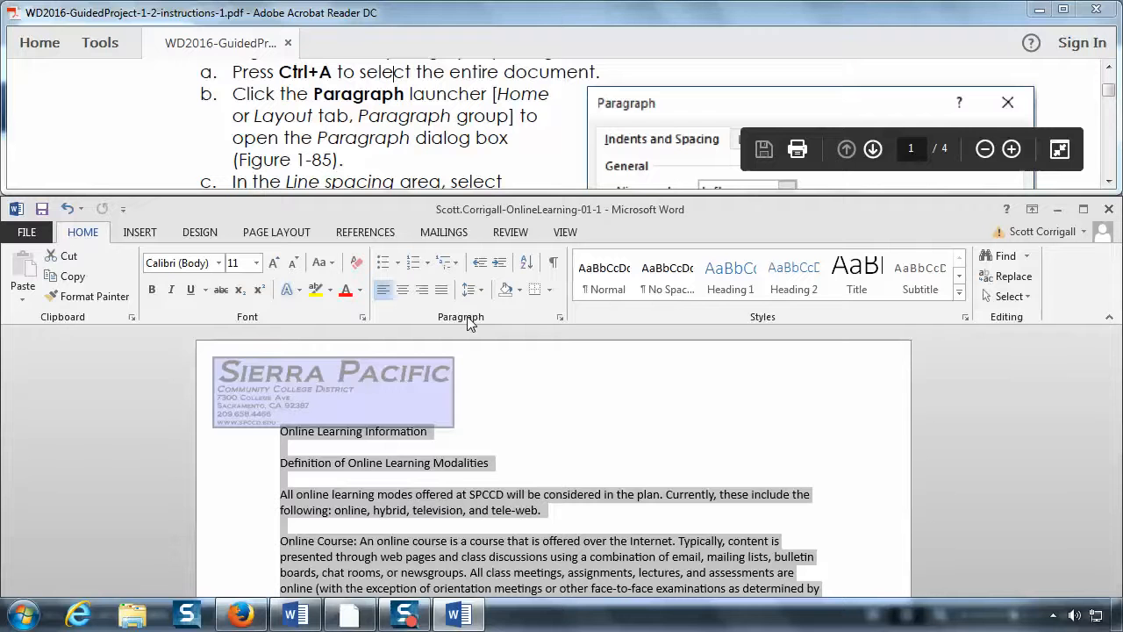
click(560, 319)
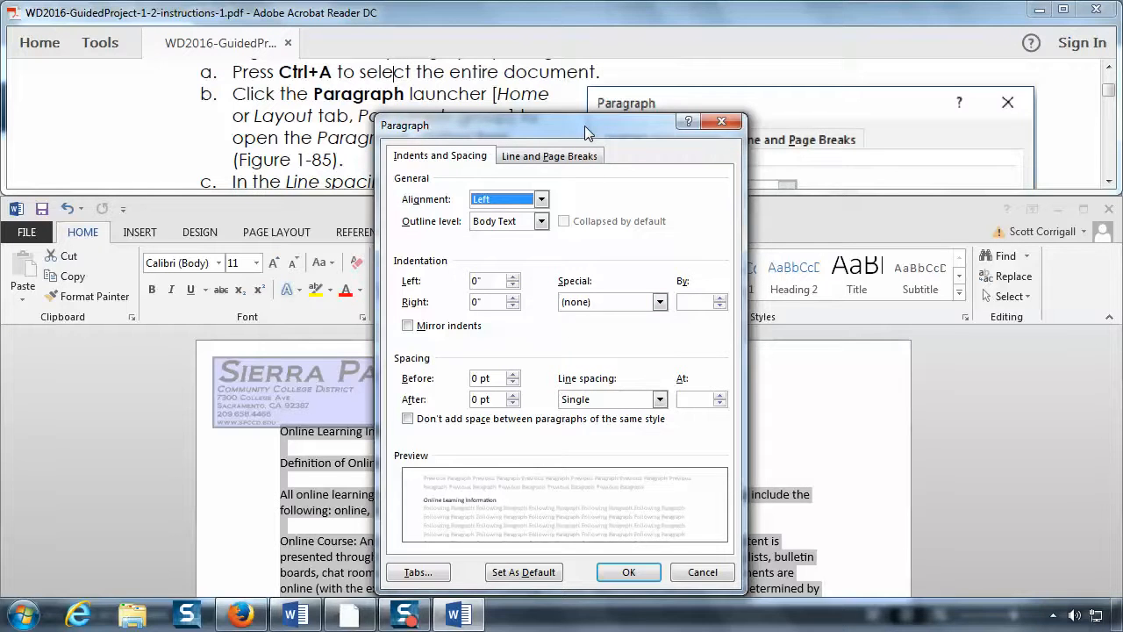
drag(584, 125, 584, 213)
click(490, 114)
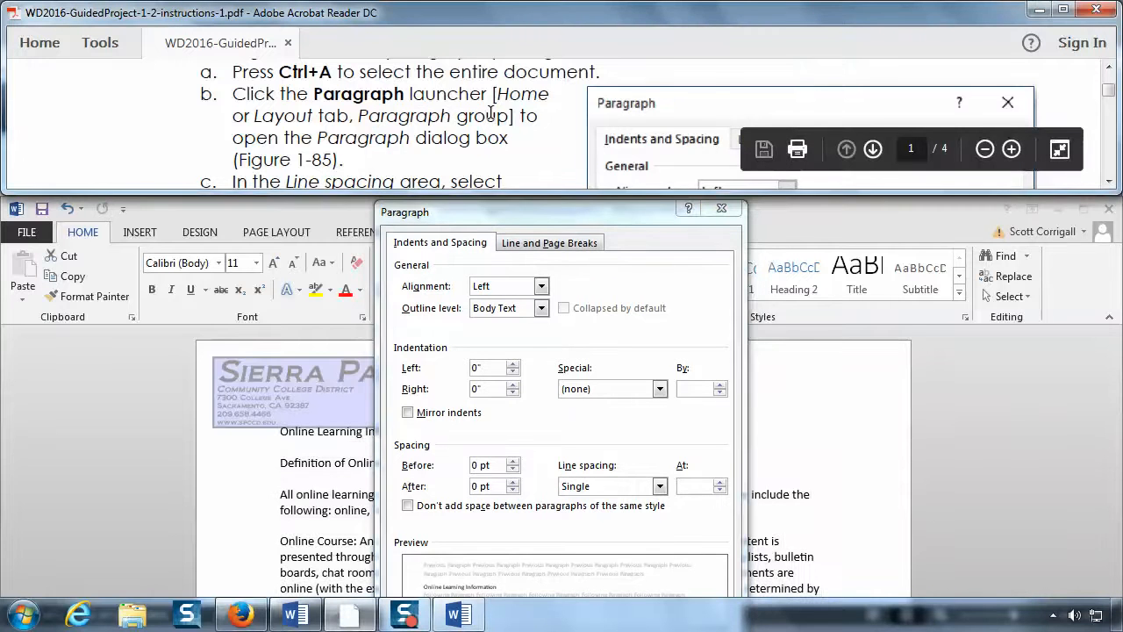
scroll(491, 114, down, 2)
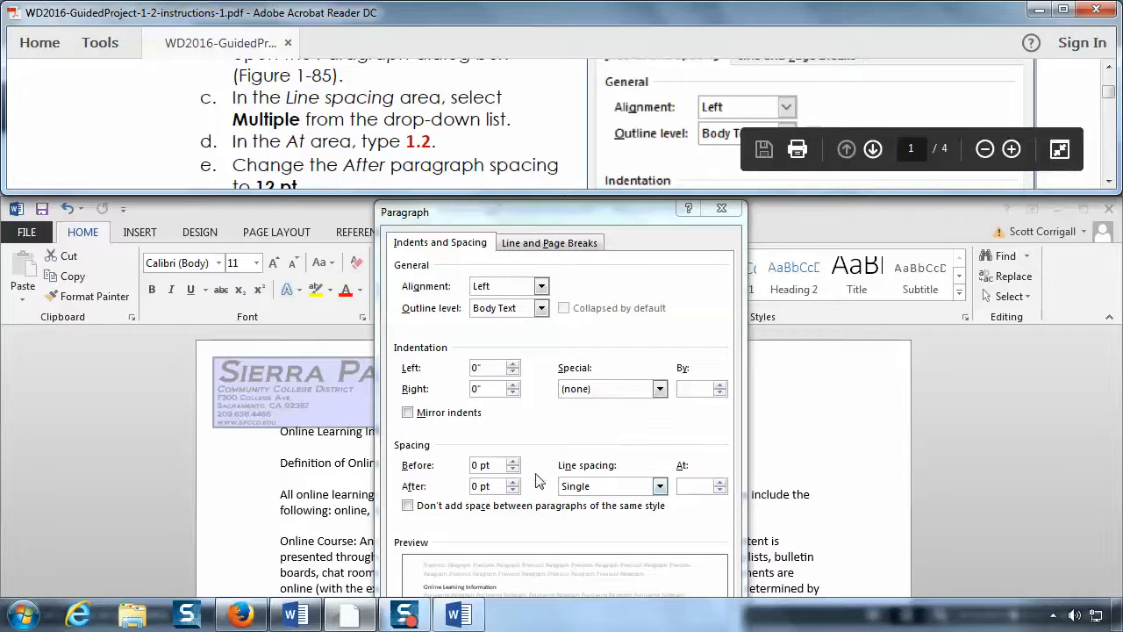
click(660, 486)
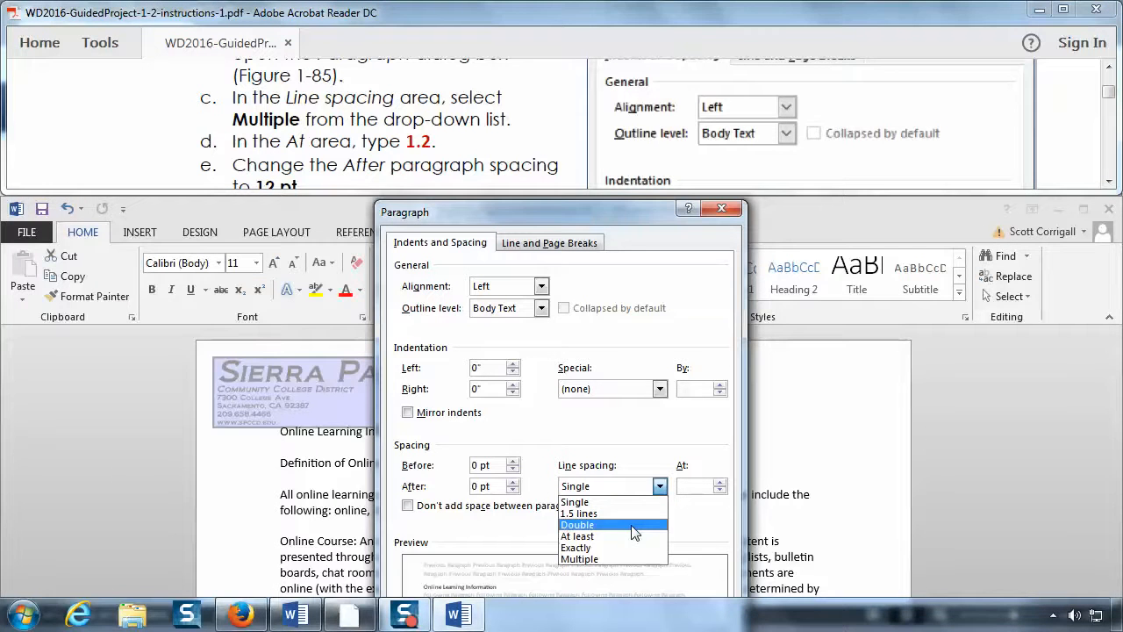
click(601, 558)
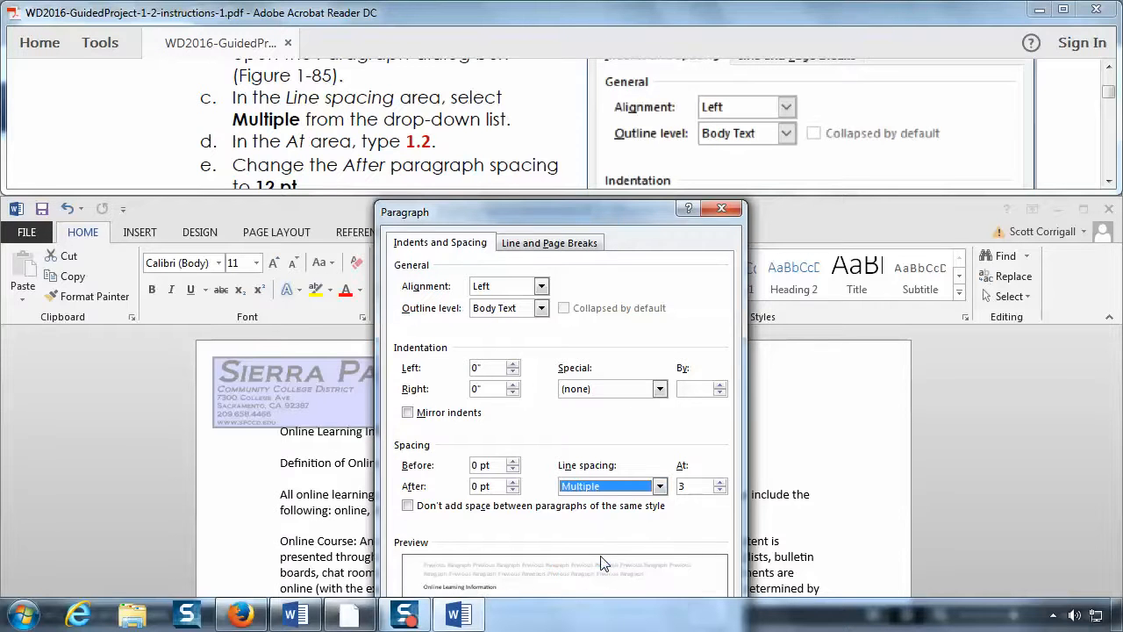
double_click(690, 486)
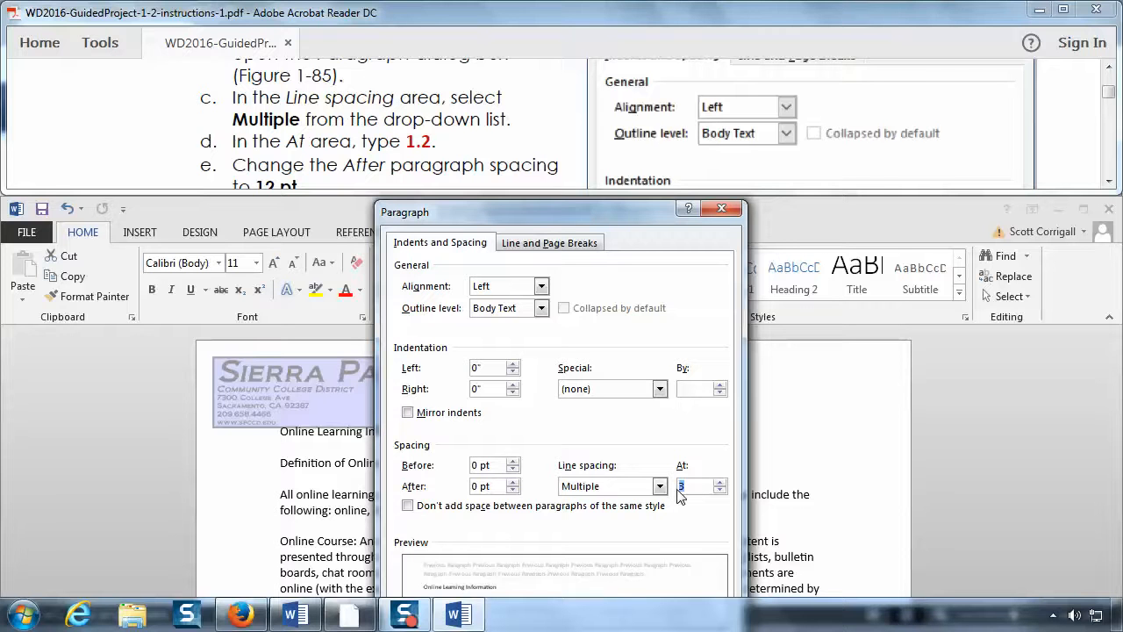
text(1.2)
- Set the After paragraph spacing to 12 pt as instructed and apply the paragraph settings to the entire document
click(365, 164)
scroll(366, 164, down, 2)
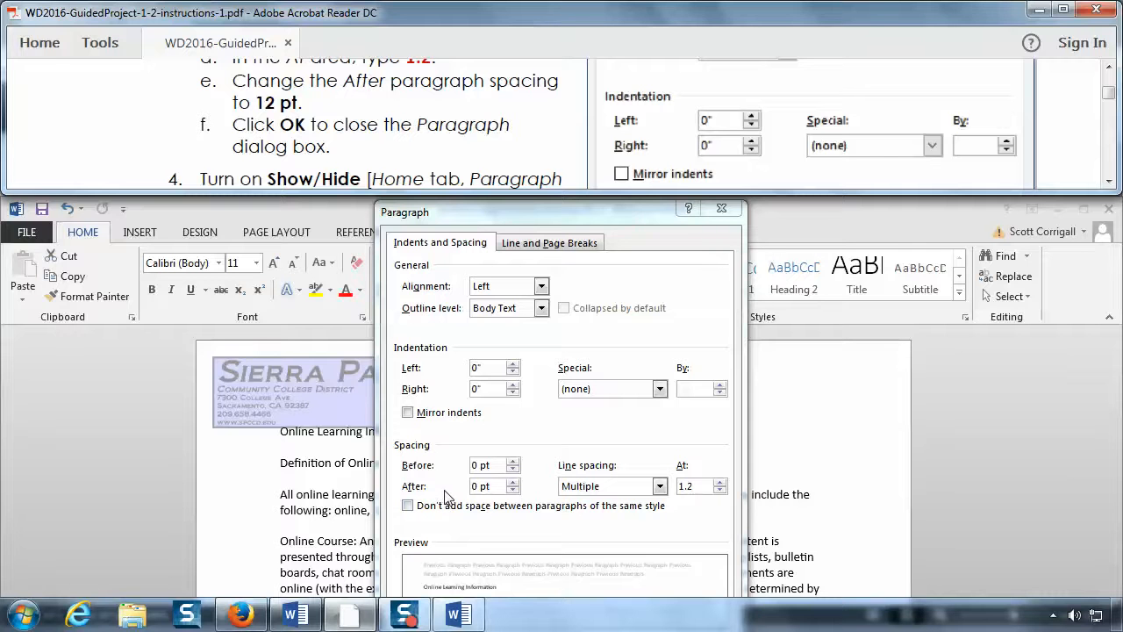
click(513, 482)
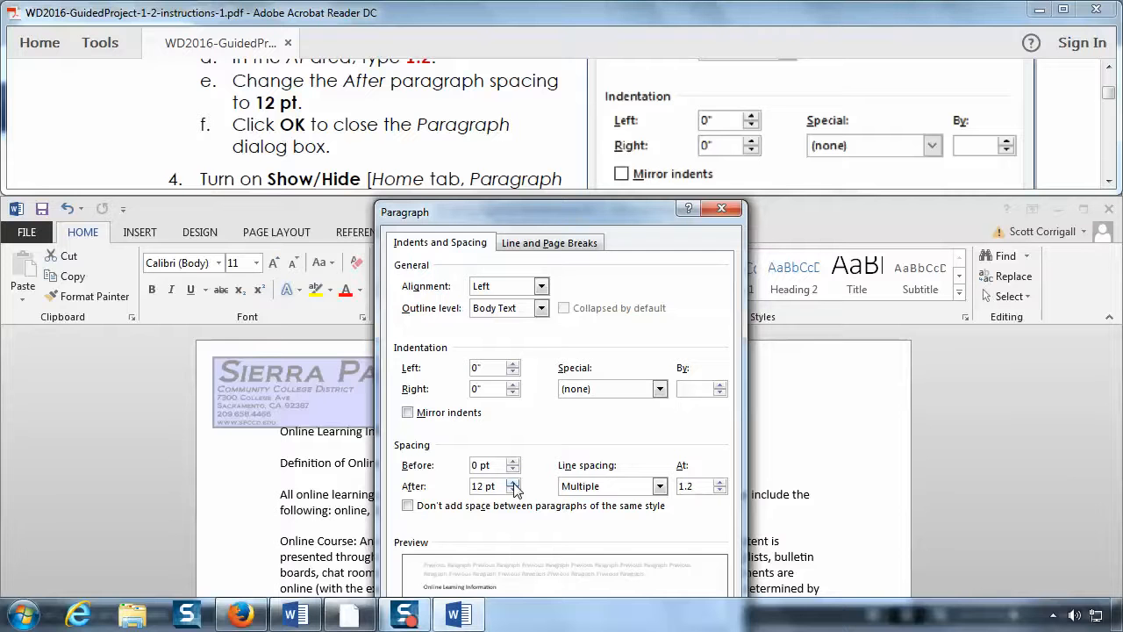
drag(629, 219, 615, 114)
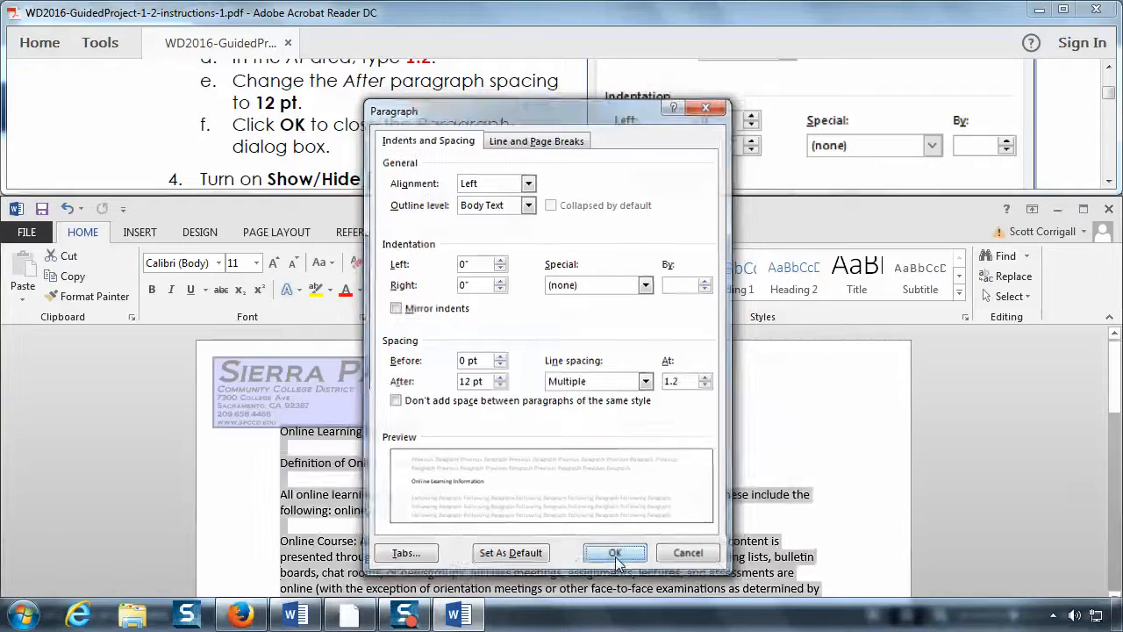
click(616, 556)
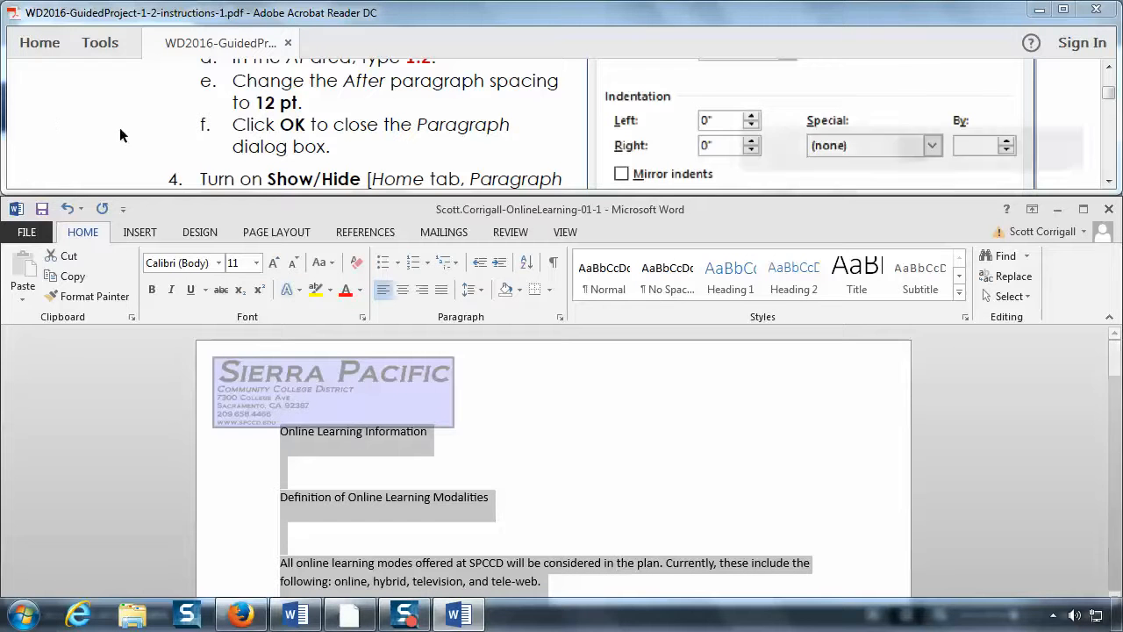
- Undo and redo the paragraph spacing change to compare the document before and after it
click(68, 211)
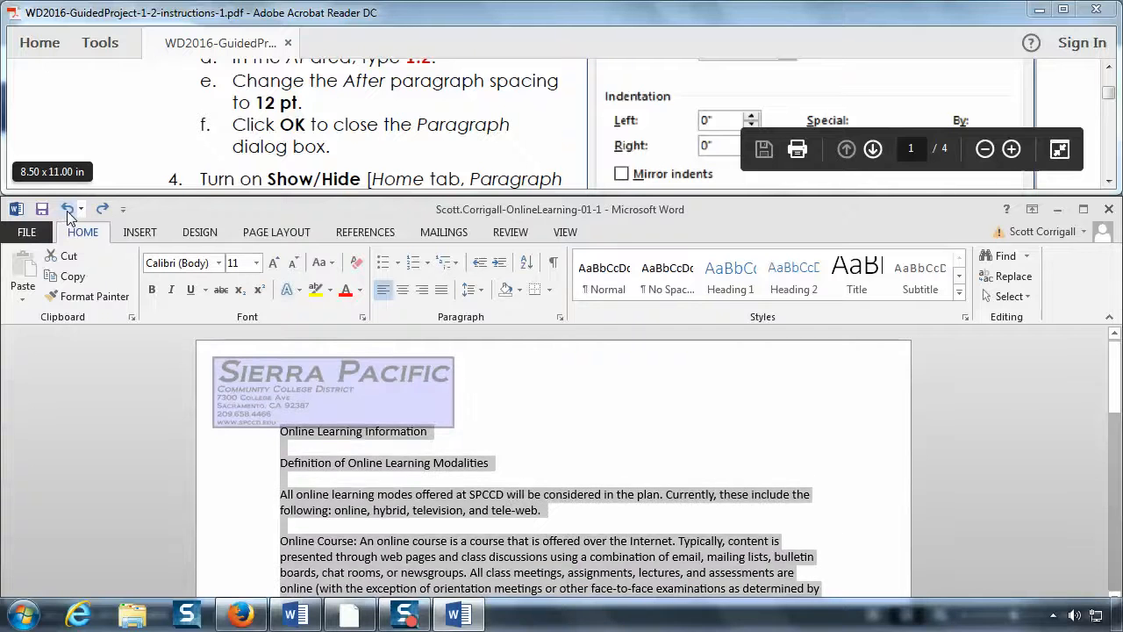
click(102, 209)
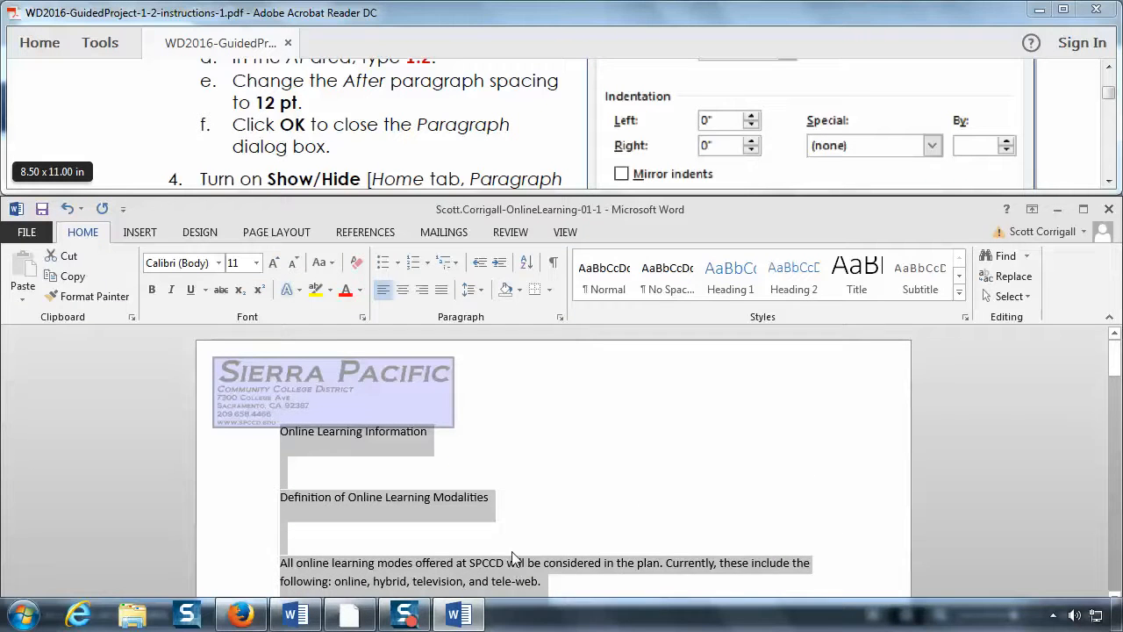
scroll(511, 551, down, 1)
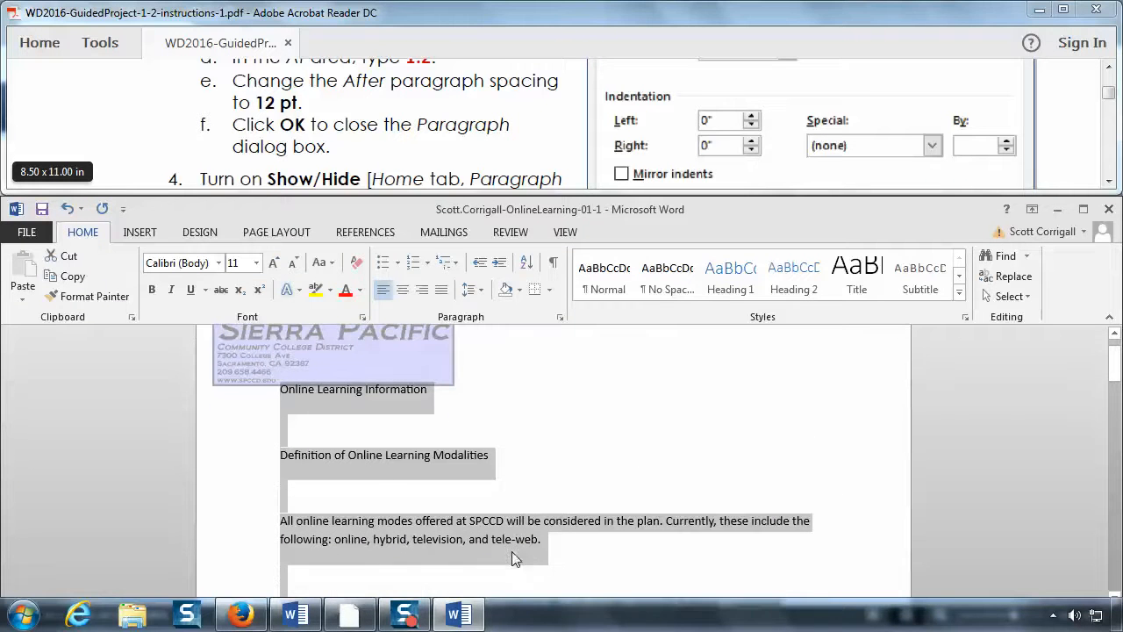
click(68, 208)
click(67, 208)
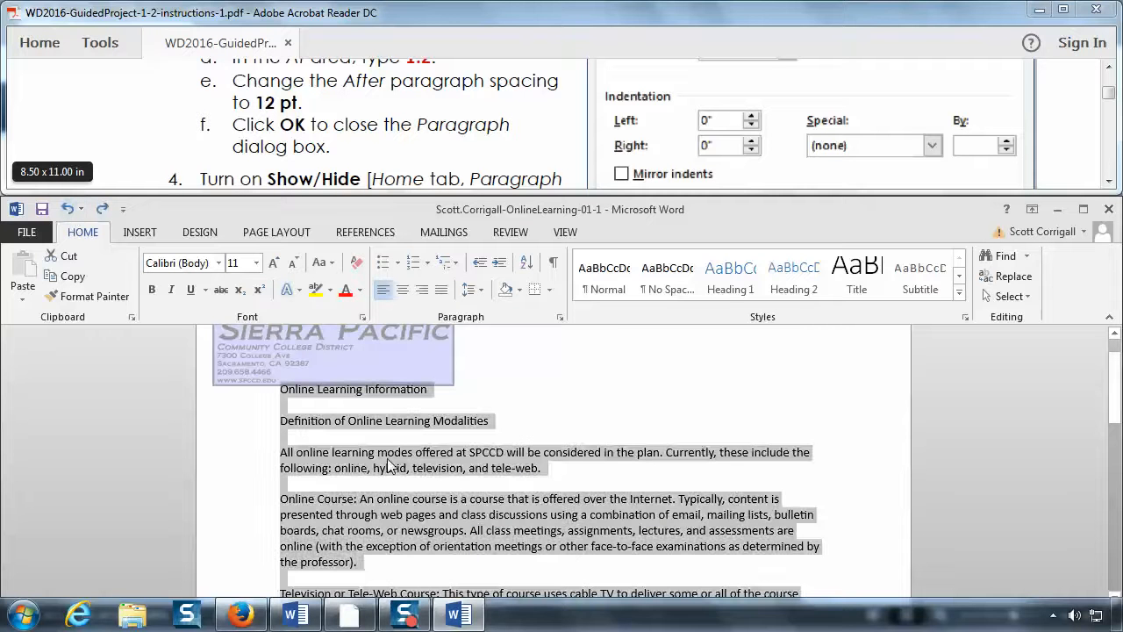
click(103, 209)
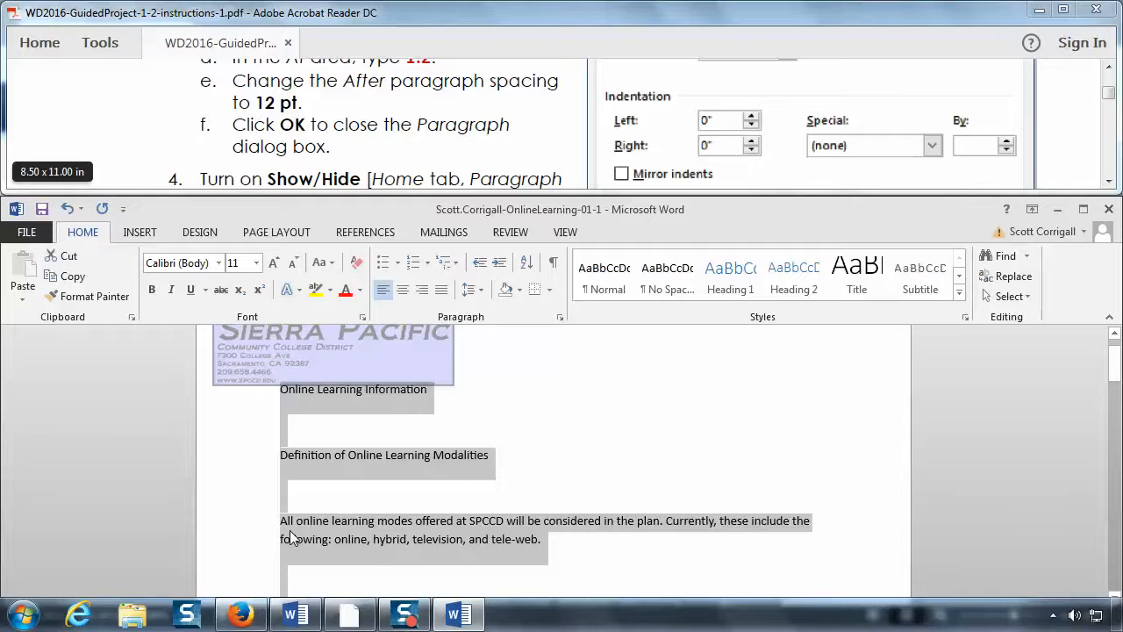
- Look through the document's new spacing, and read step 4 of the instructions on Show/Hide and extra blank lines
scroll(428, 527, down, 8)
scroll(428, 526, down, 9)
scroll(429, 527, up, 5)
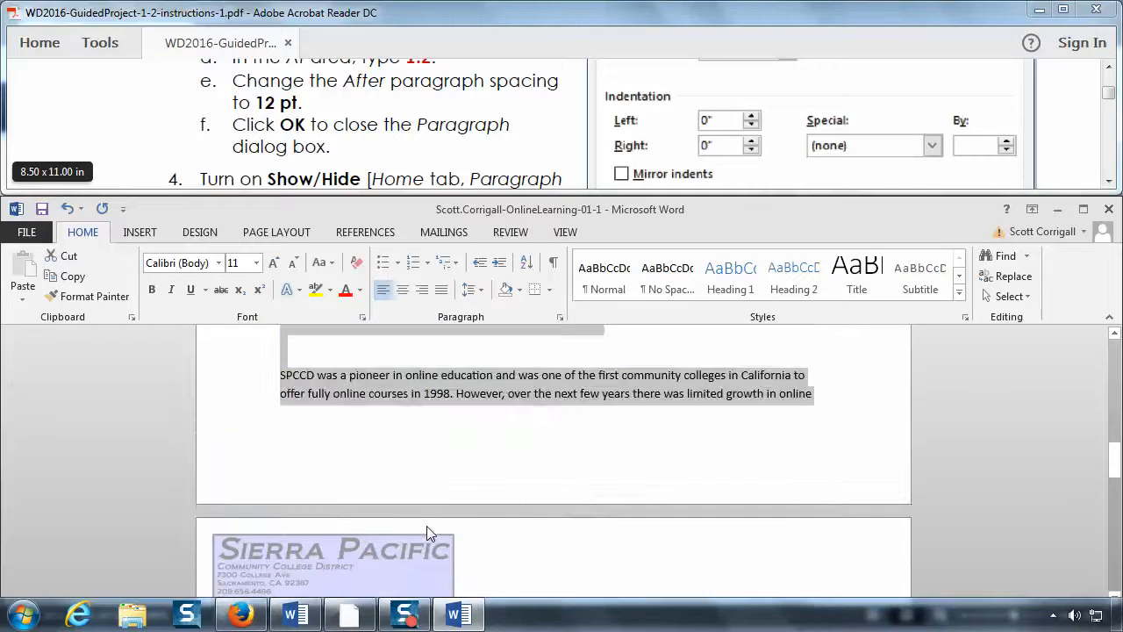
scroll(426, 525, up, 10)
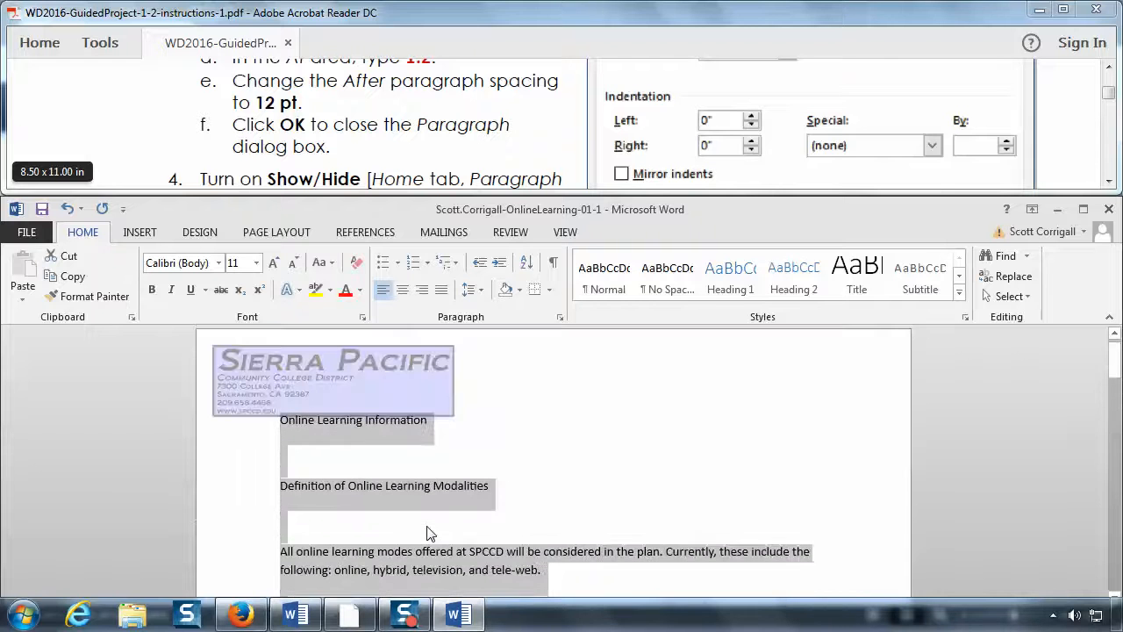
scroll(428, 531, up, 1)
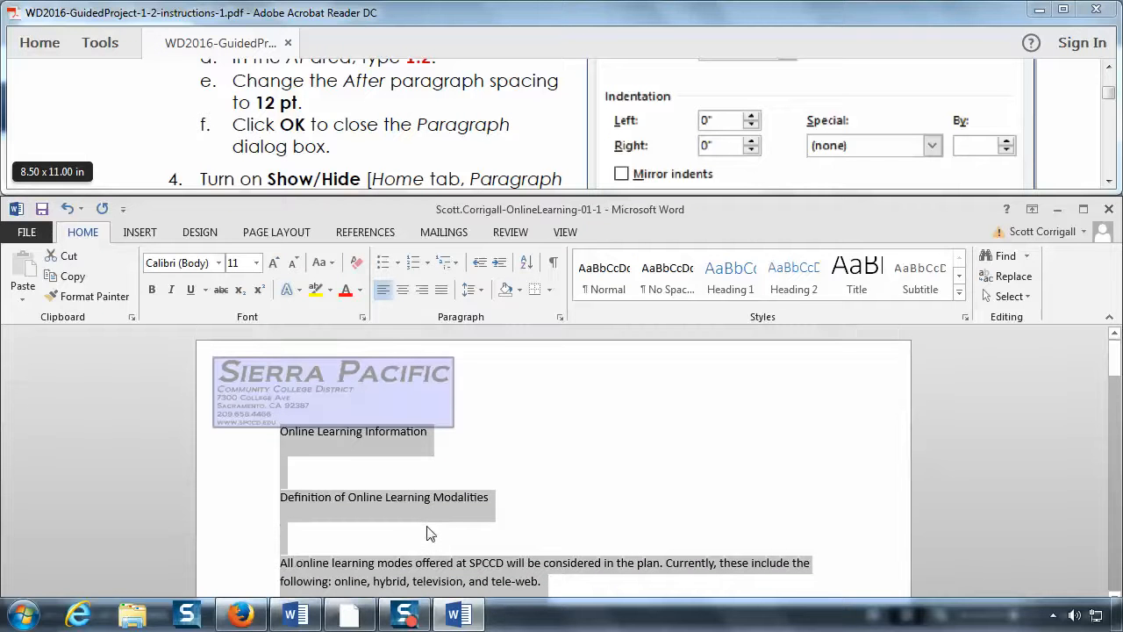
click(447, 149)
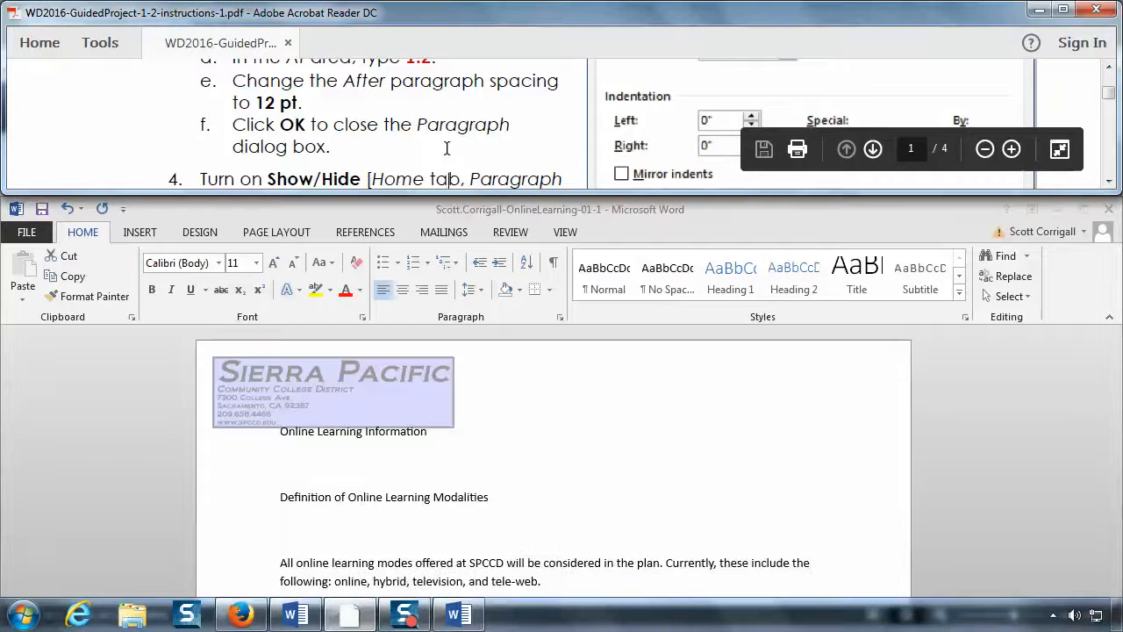
scroll(447, 149, down, 2)
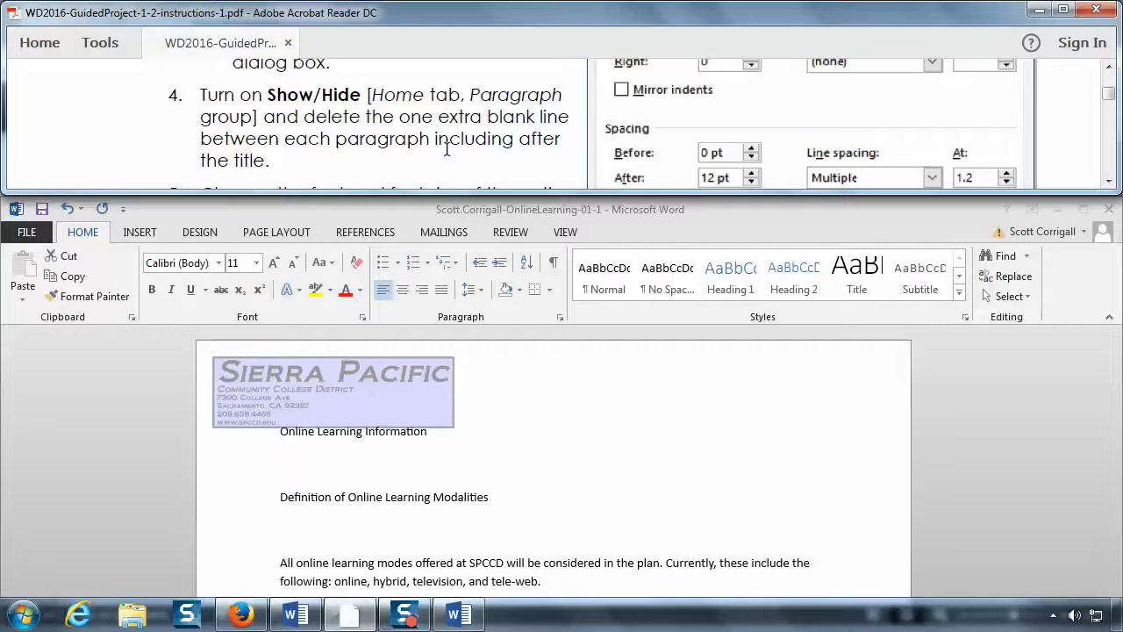
- Select the entire document and turn on Show/Hide formatting marks
click(495, 208)
key(ctrl+a)
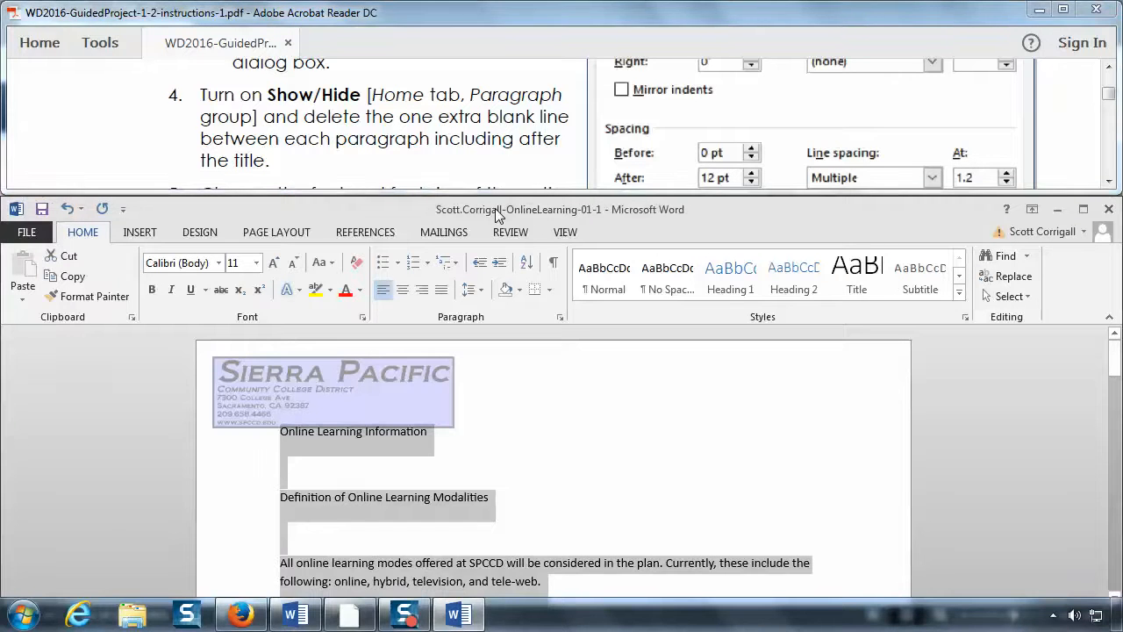
click(555, 263)
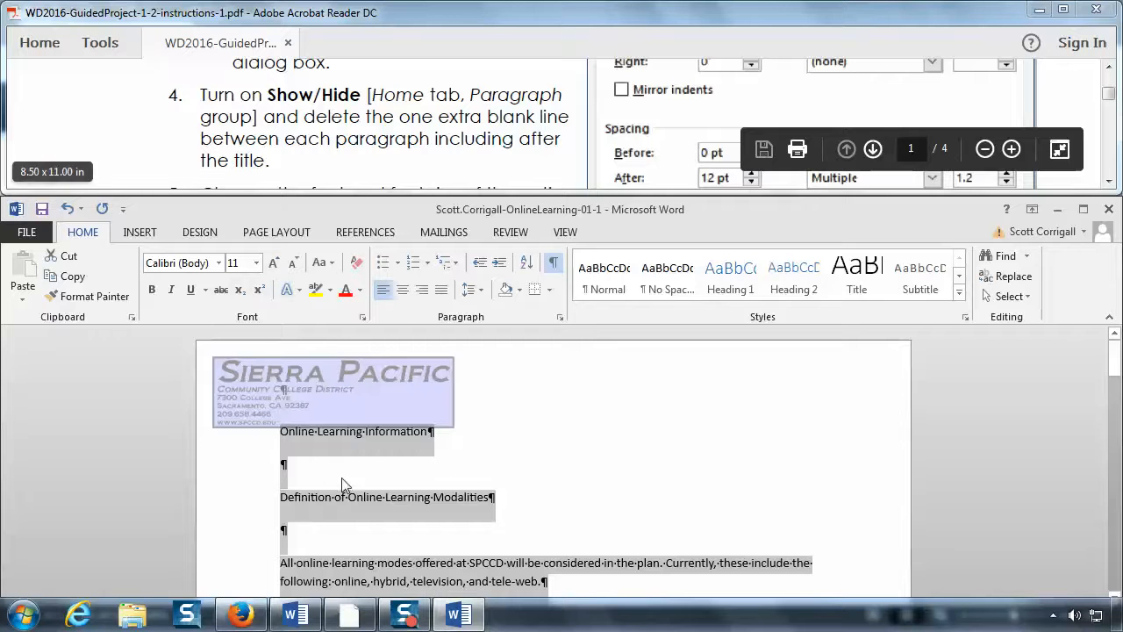
- Delete the extra blank lines after the title, after the Definition of Online Learning Modalities heading and after the first body paragraph
click(445, 439)
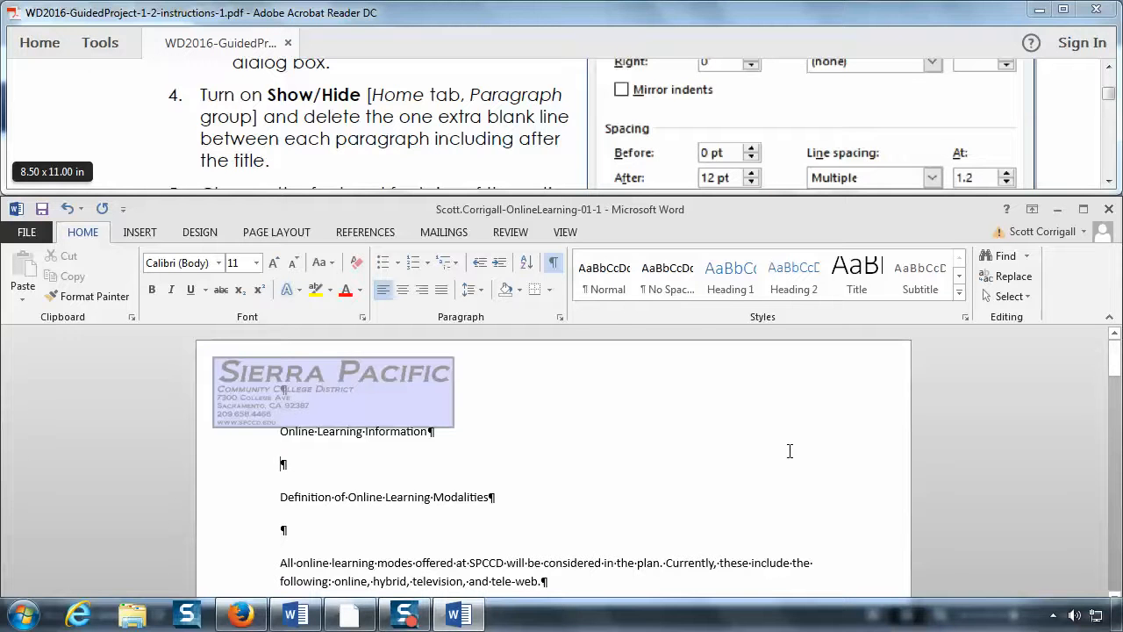
key(Delete)
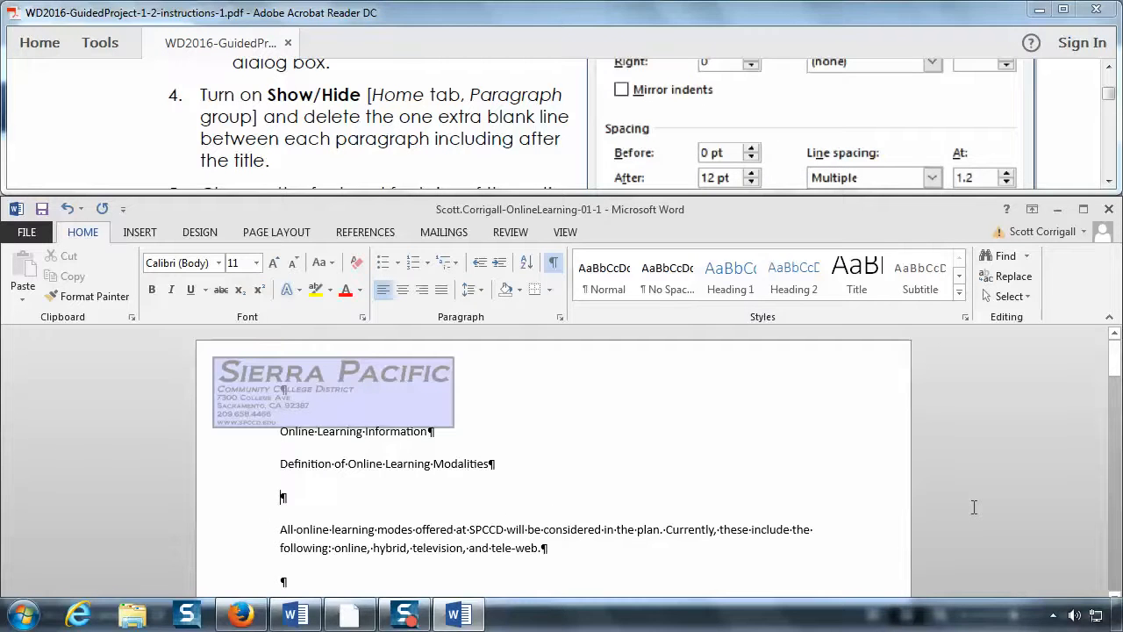
key(Delete)
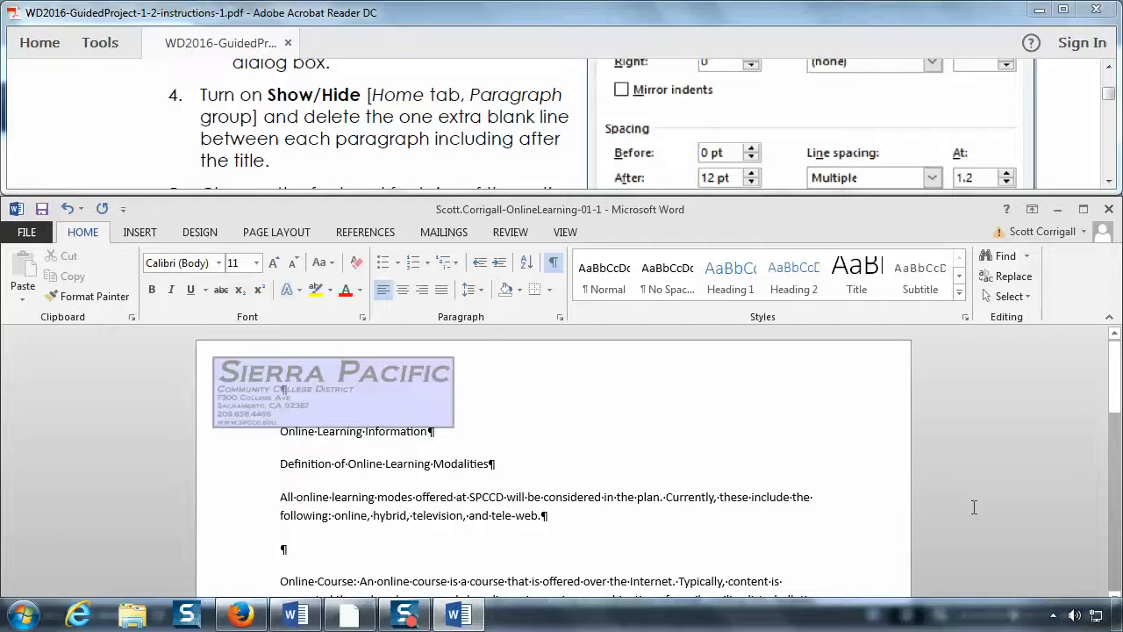
key(Delete)
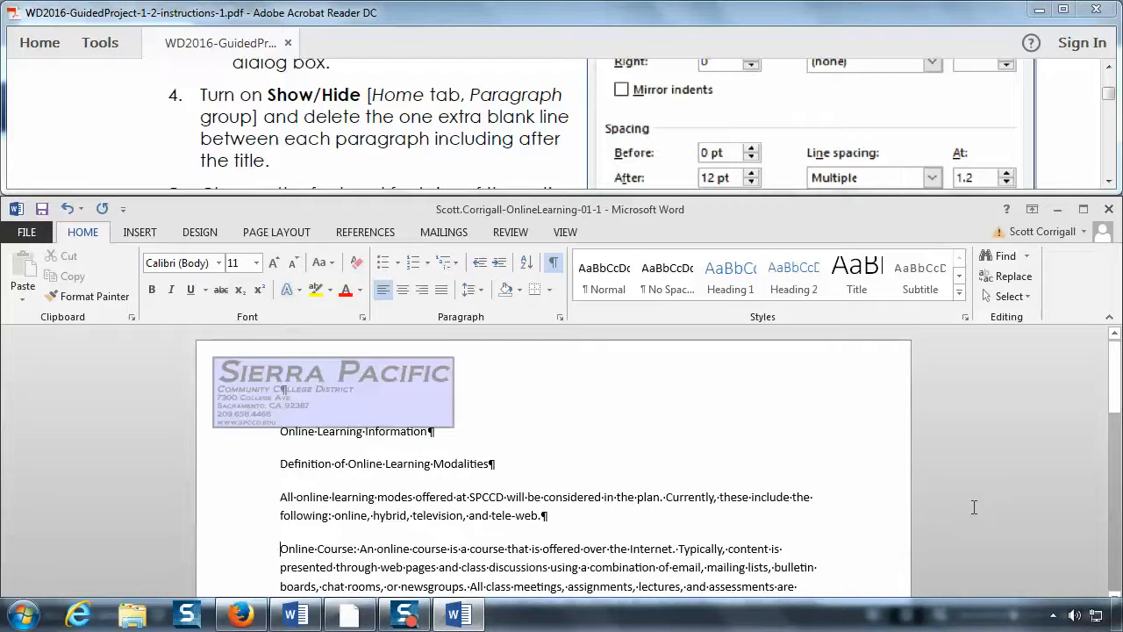
- Delete the extra blank lines after the Online Course paragraph and after the Television or Tele-Web Course paragraph
scroll(974, 508, down, 2)
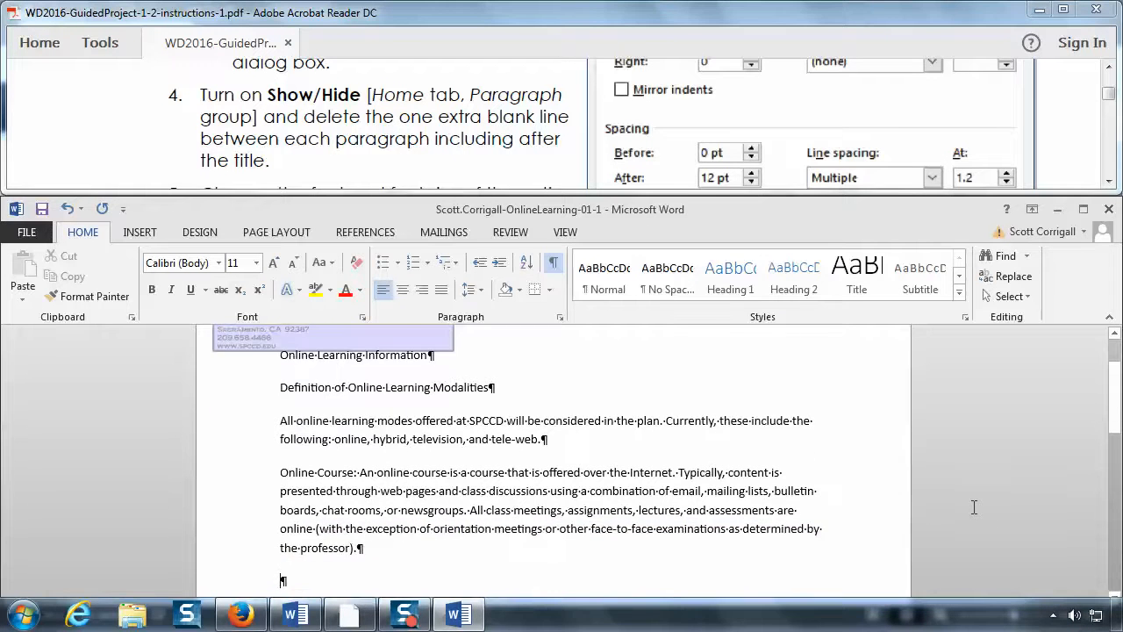
key(Delete)
key(Down)
key(Down)
key(Down)
key(Down)
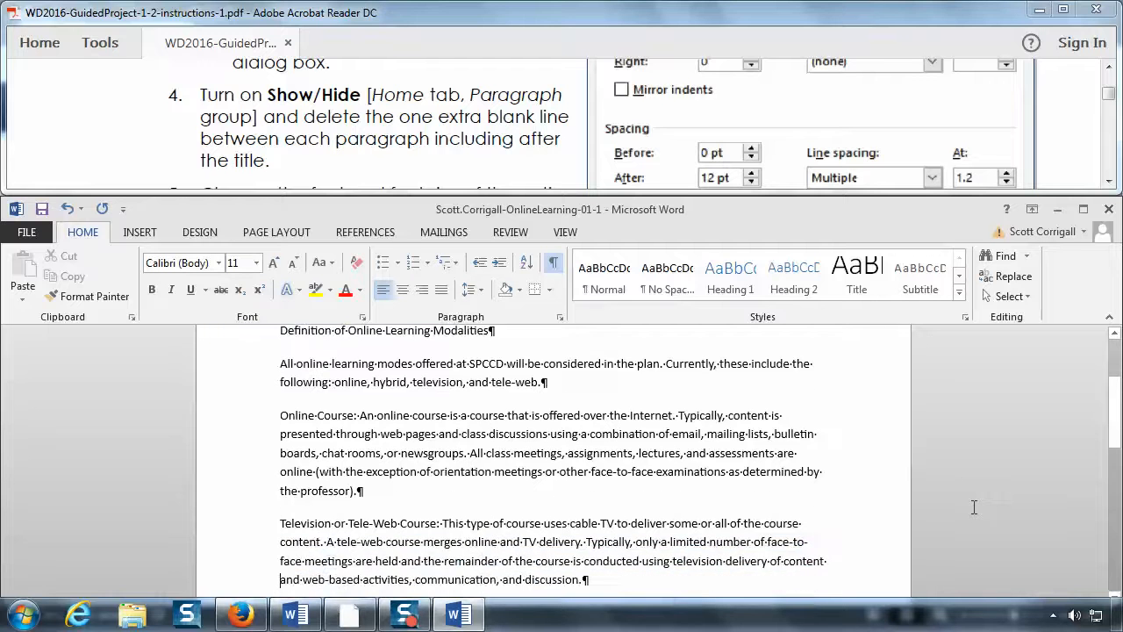
key(Delete)
- Delete the extra blank lines after the Hybrid Course paragraph and after the Web-Enhanced Course paragraph
key(Down)
key(Down)
key(Down)
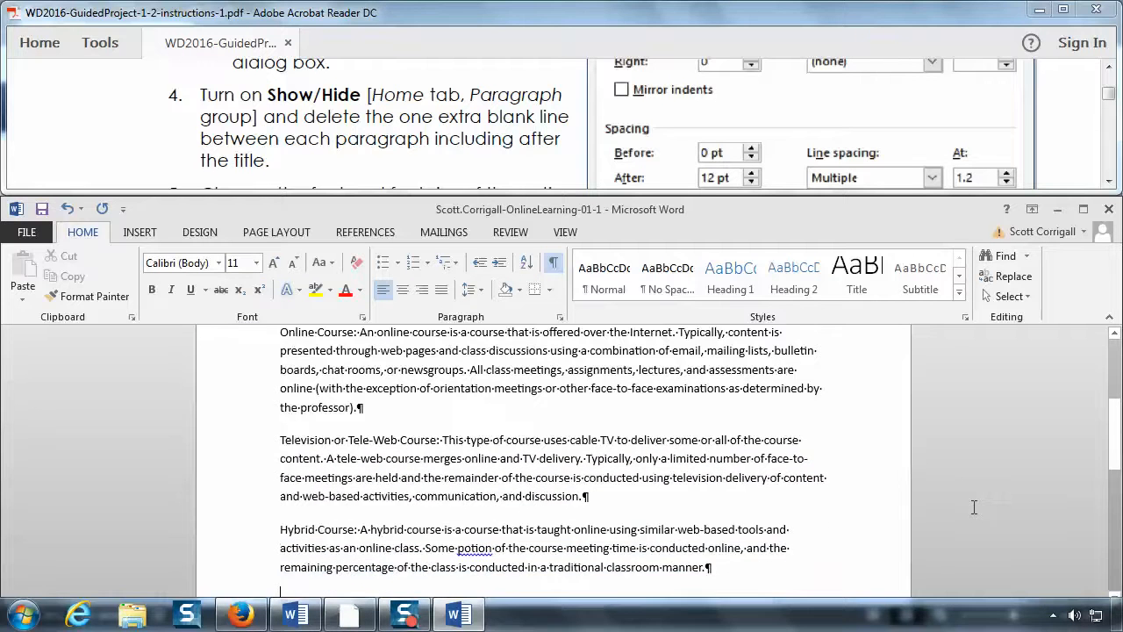
key(Delete)
key(Down)
key(Down)
key(Down)
key(Down)
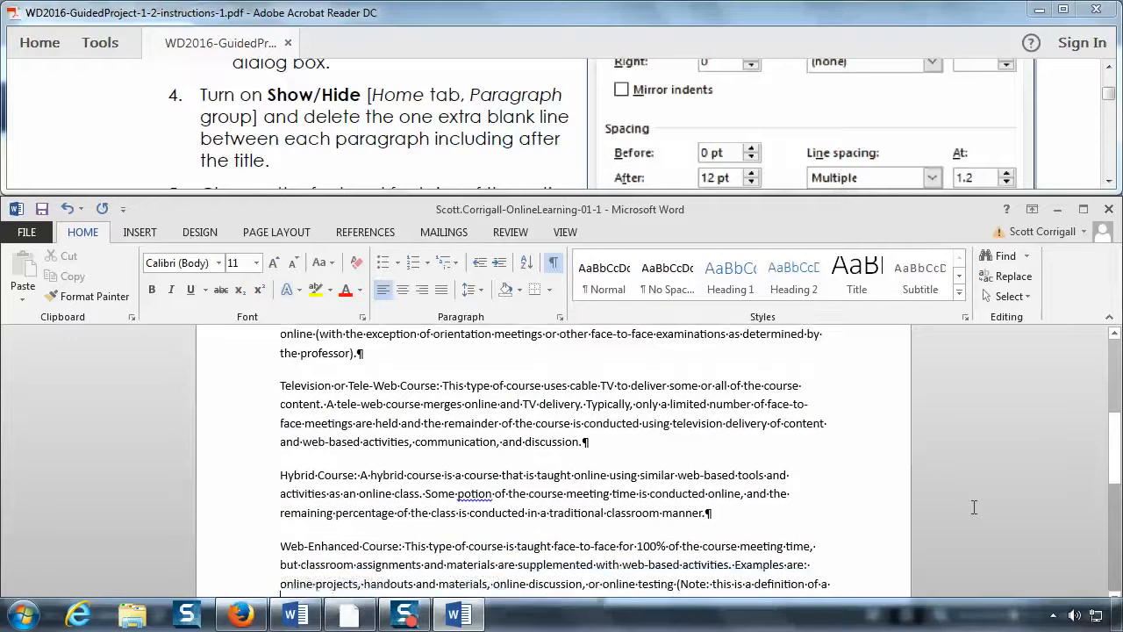
key(Delete)
key(Down)
key(Down)
key(Down)
key(Down)
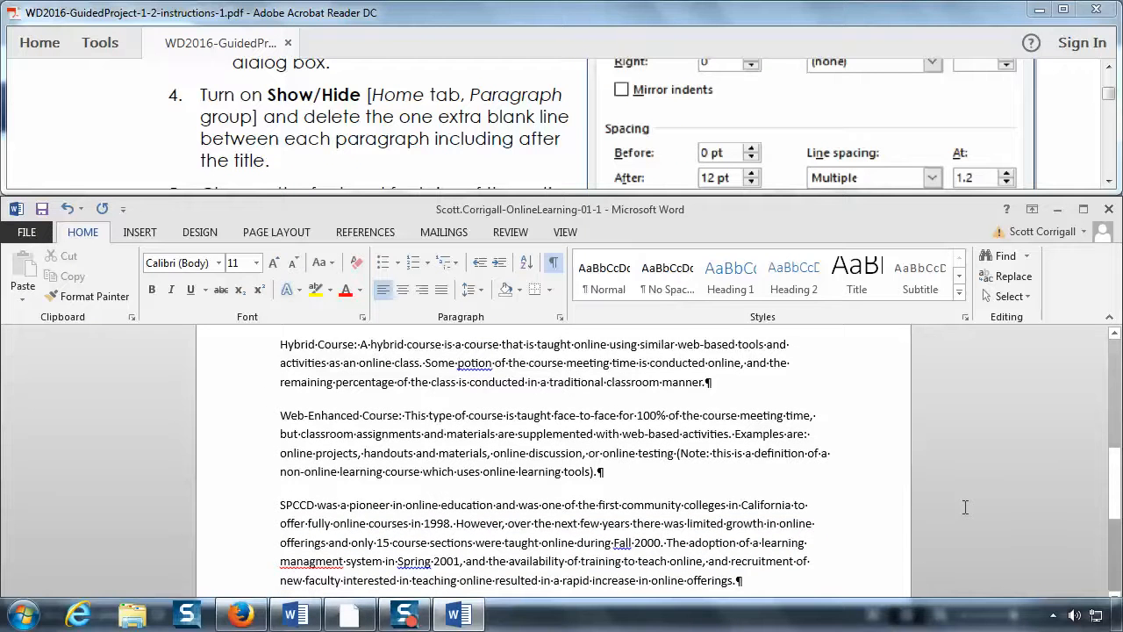
- Check the whole document for leftover blank lines between paragraphs, and read step 5 of the instructions on changing the font
scroll(922, 507, down, 2)
scroll(819, 474, down, 2)
scroll(817, 471, up, 2)
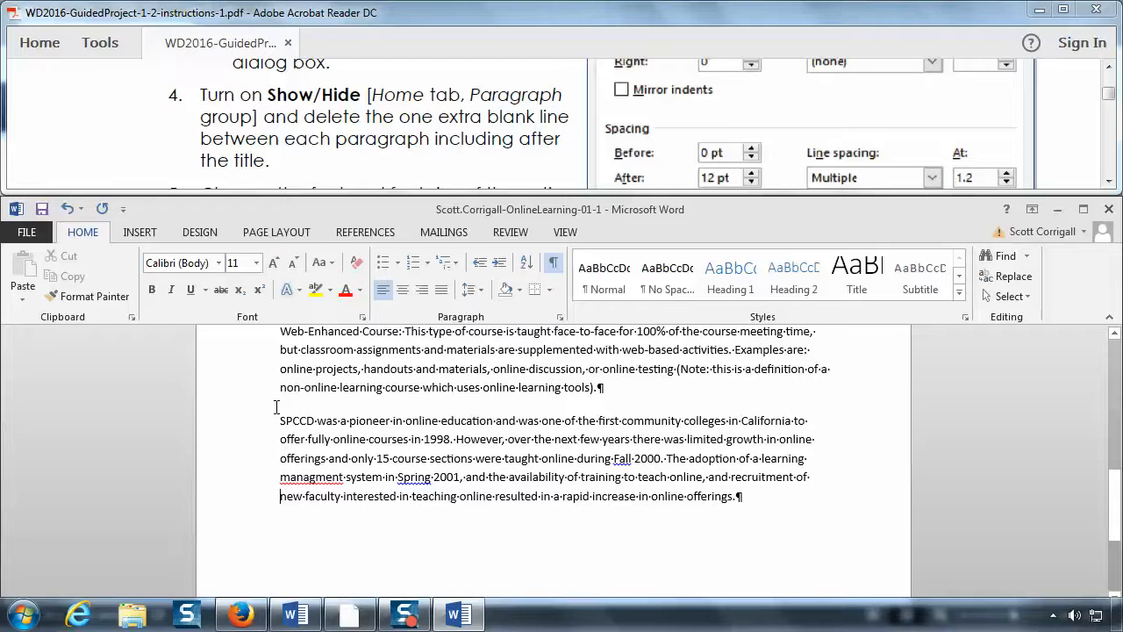
scroll(449, 470, up, 5)
scroll(449, 470, up, 4)
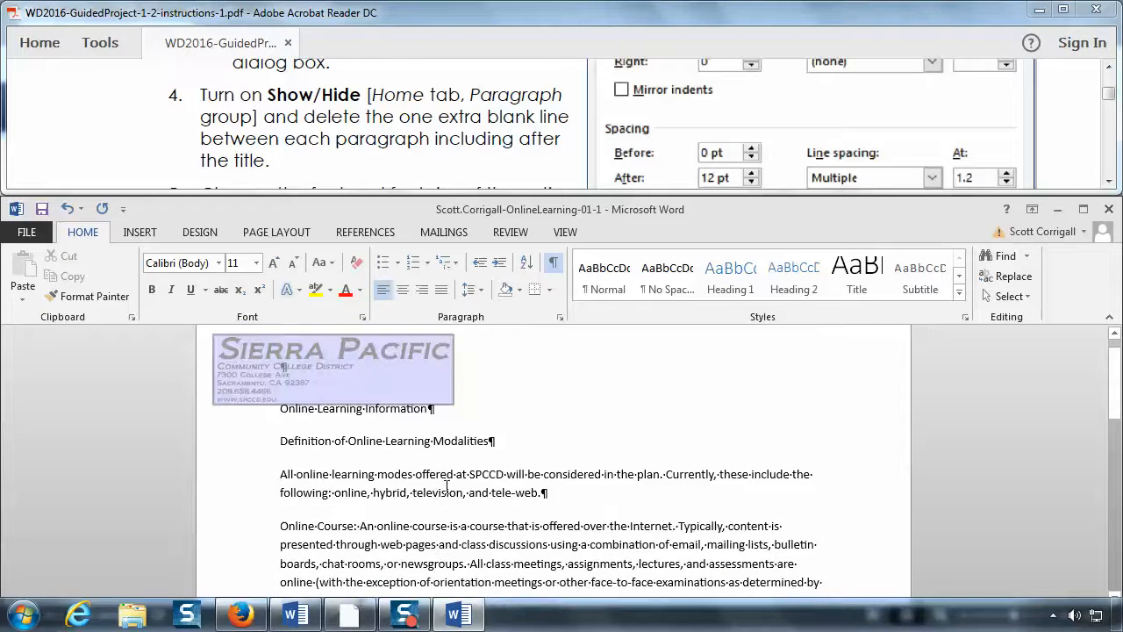
scroll(446, 486, down, 1)
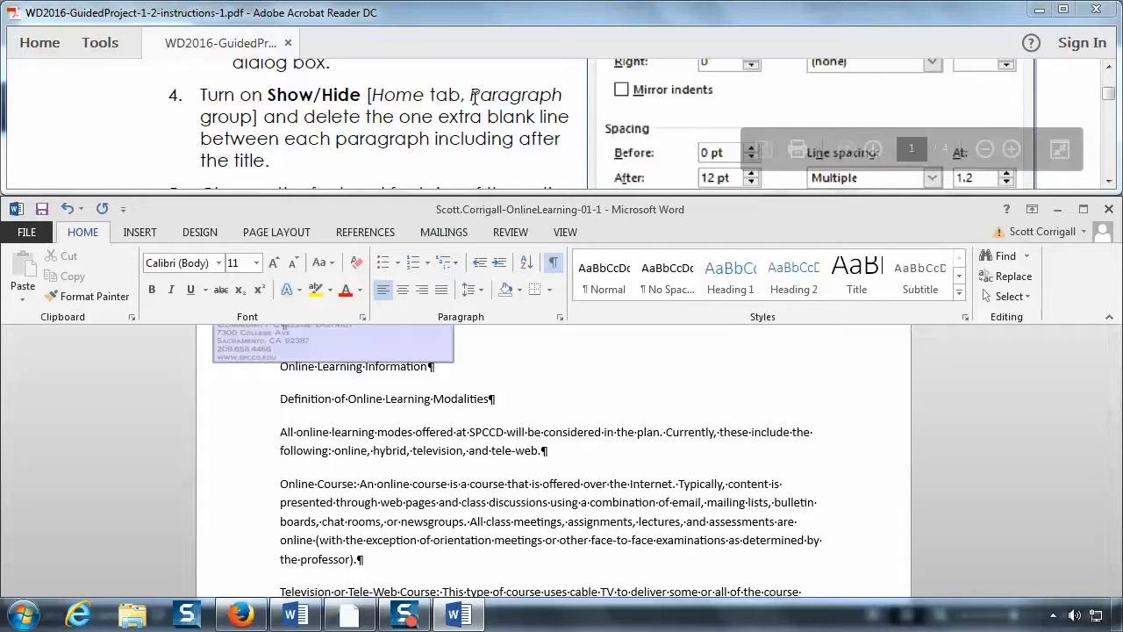
click(481, 136)
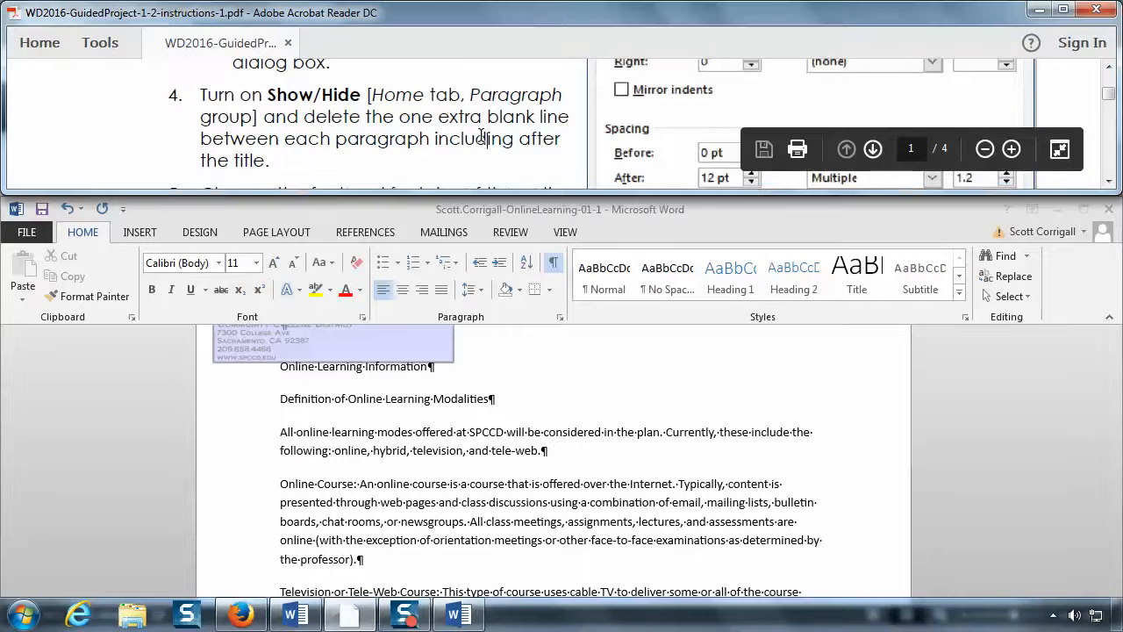
scroll(480, 136, down, 1)
scroll(481, 133, down, 1)
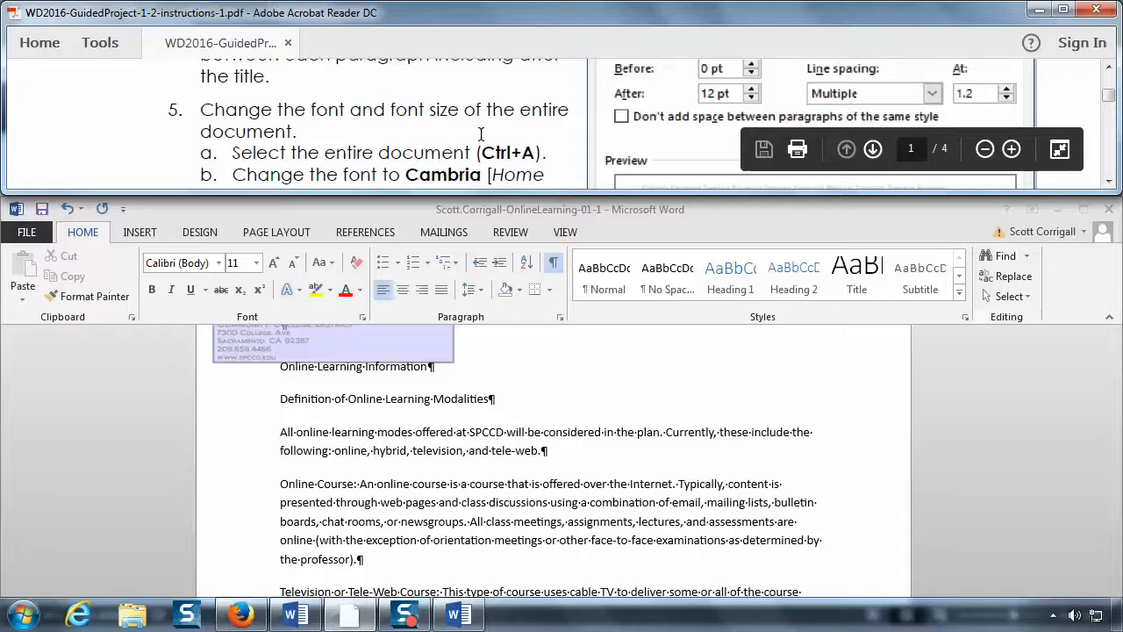
click(1108, 182)
click(1108, 182)
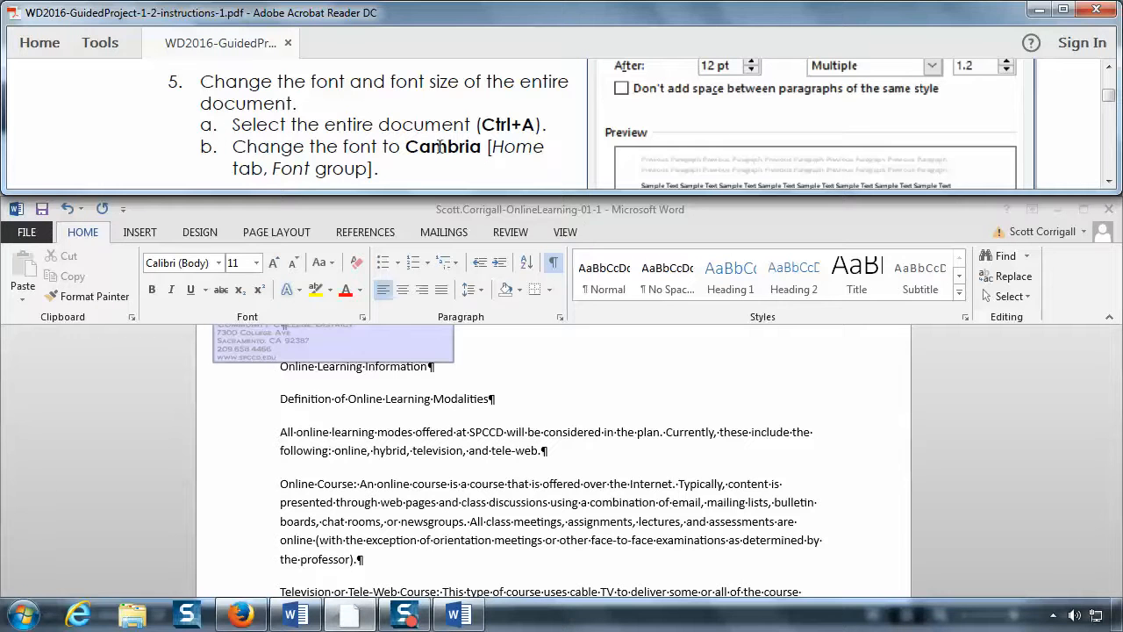
- Select the entire document and change its font to Cambria
click(386, 213)
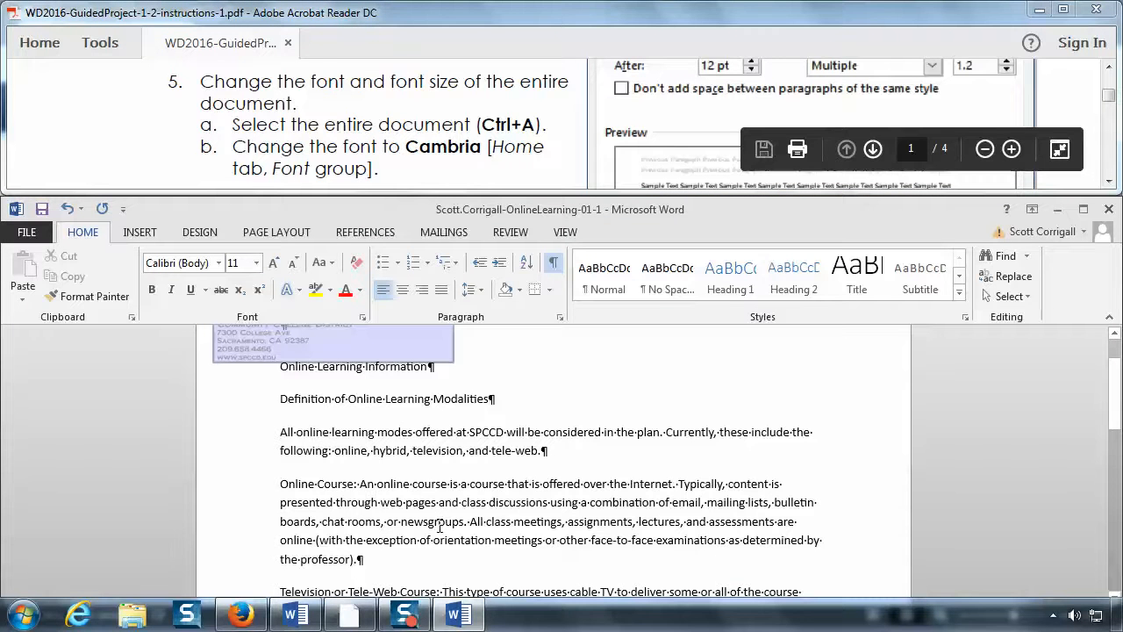
key(ctrl+a)
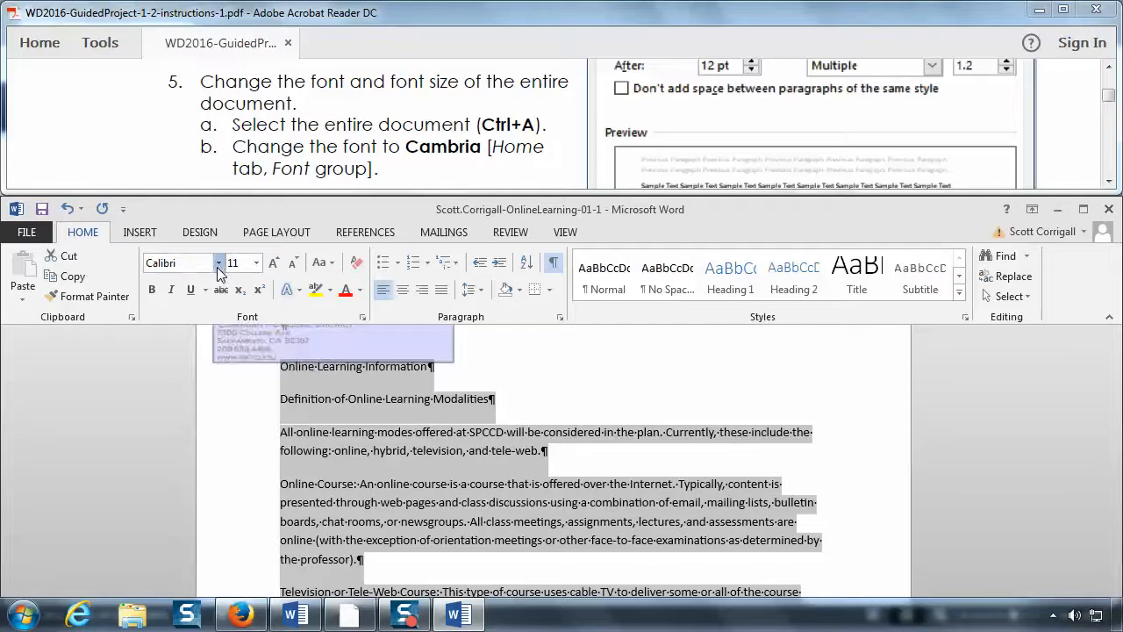
click(218, 266)
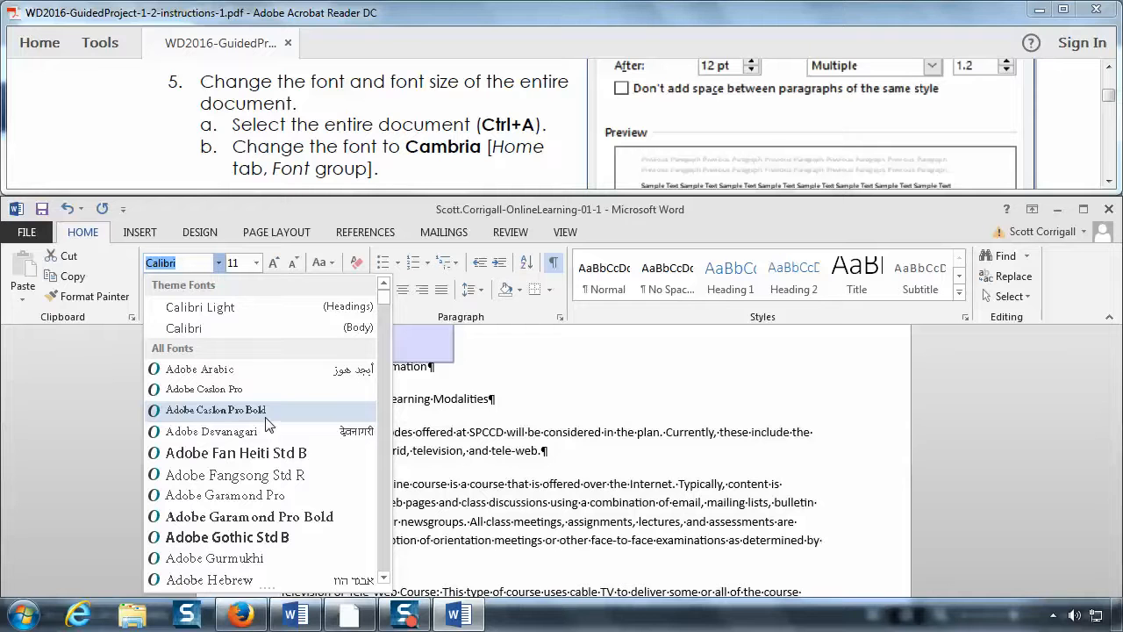
click(387, 559)
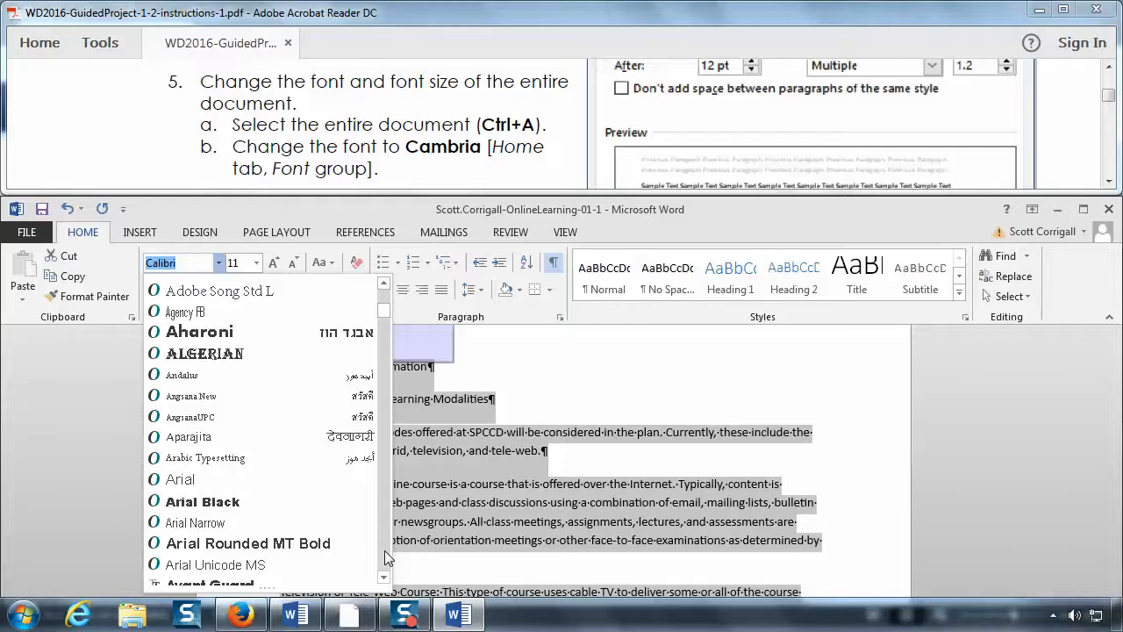
click(387, 559)
click(387, 559)
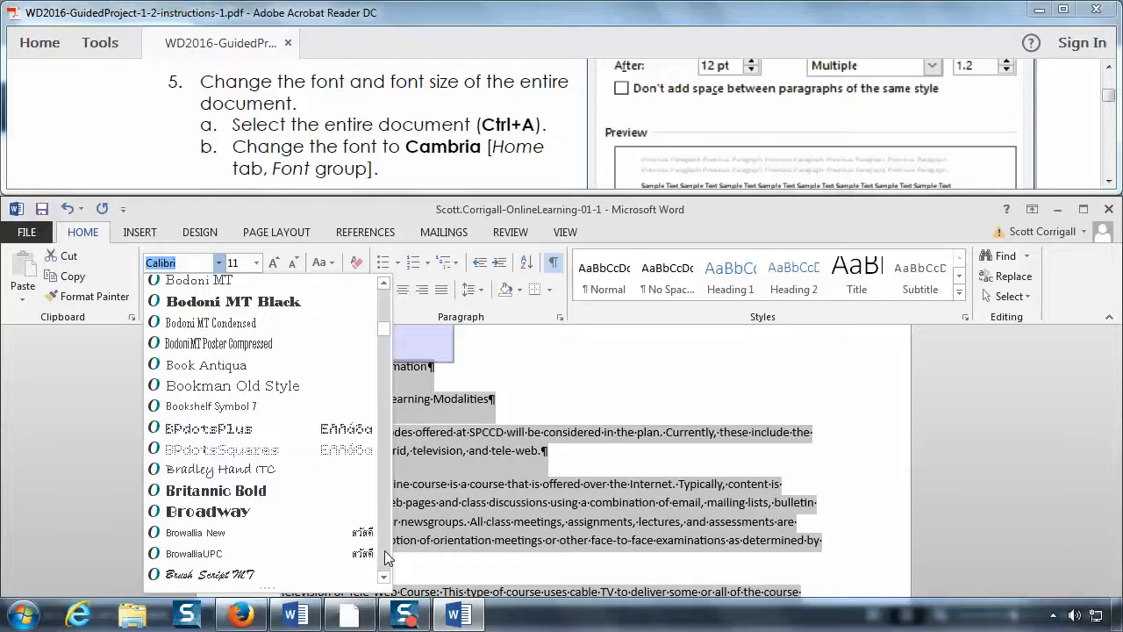
click(387, 559)
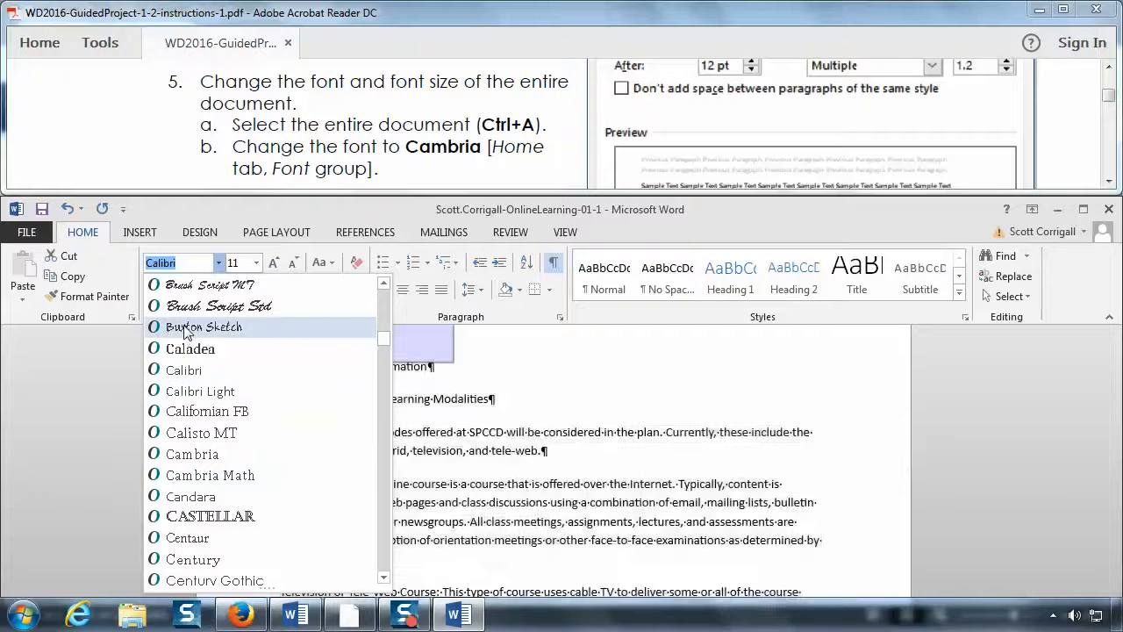
click(201, 456)
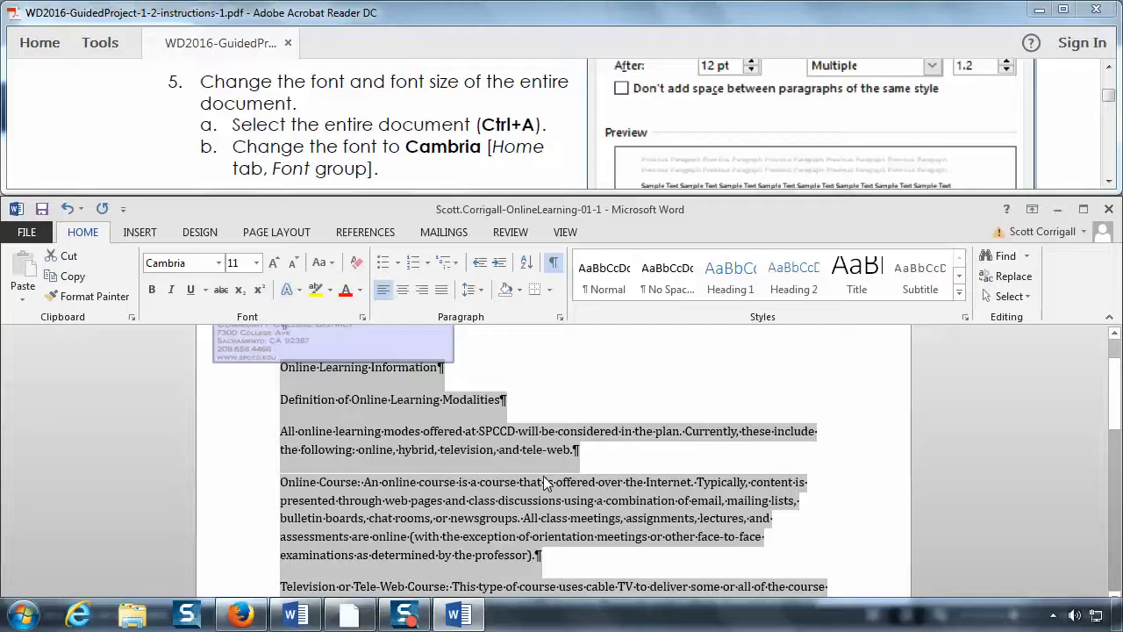
- Recheck step 5 of the PDF instructions for a font size, and read step 6 on formatting the title
click(379, 146)
scroll(380, 146, down, 2)
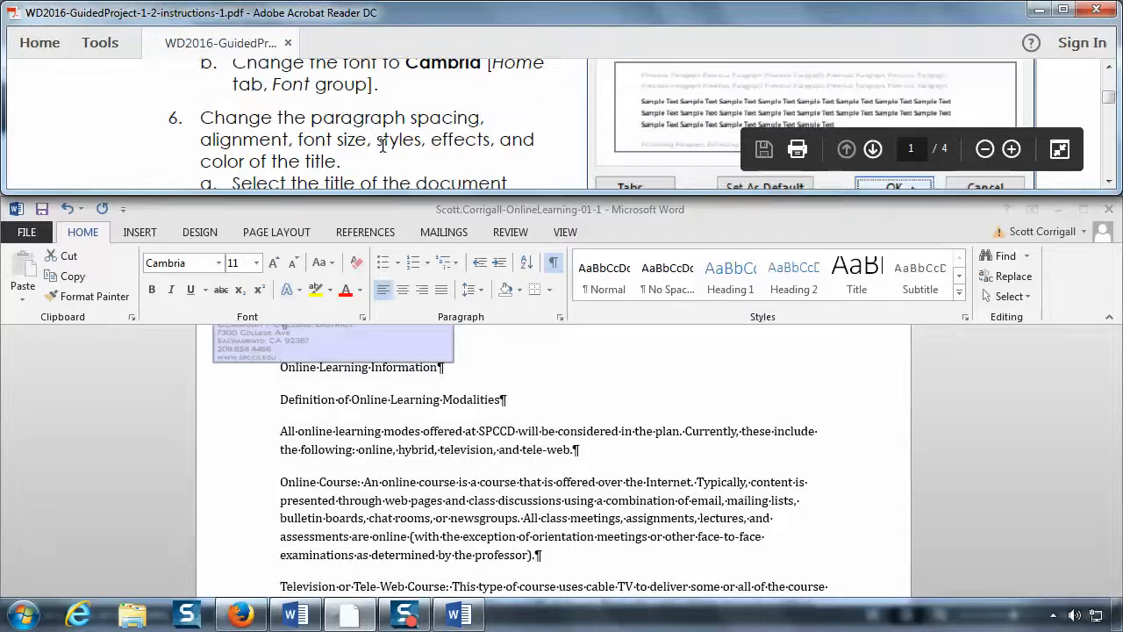
scroll(383, 146, up, 1)
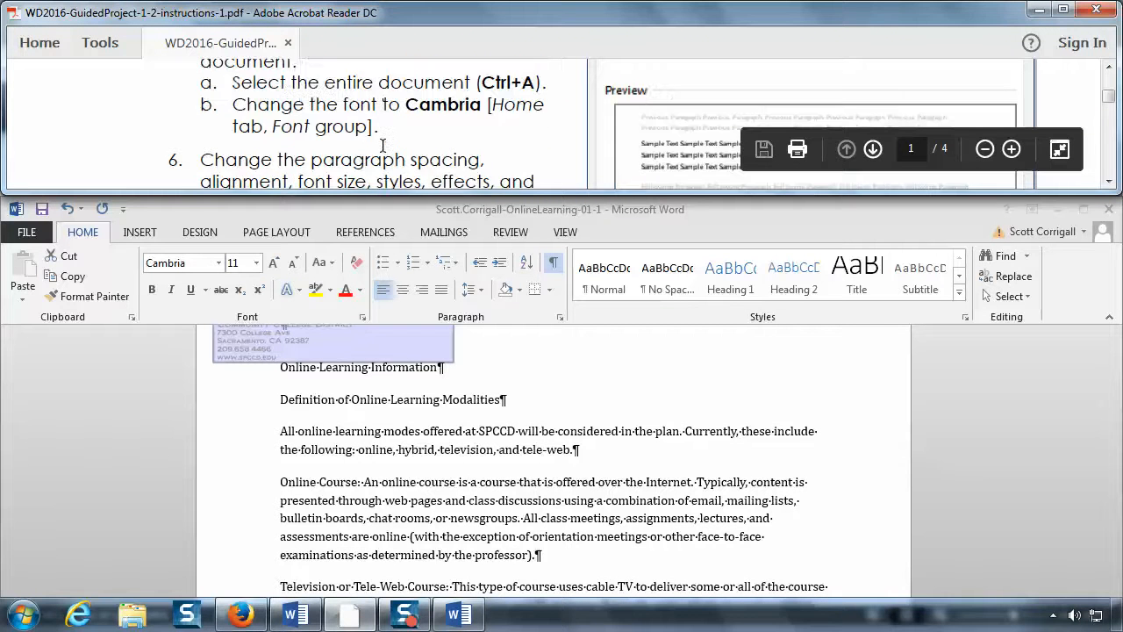
scroll(382, 146, up, 1)
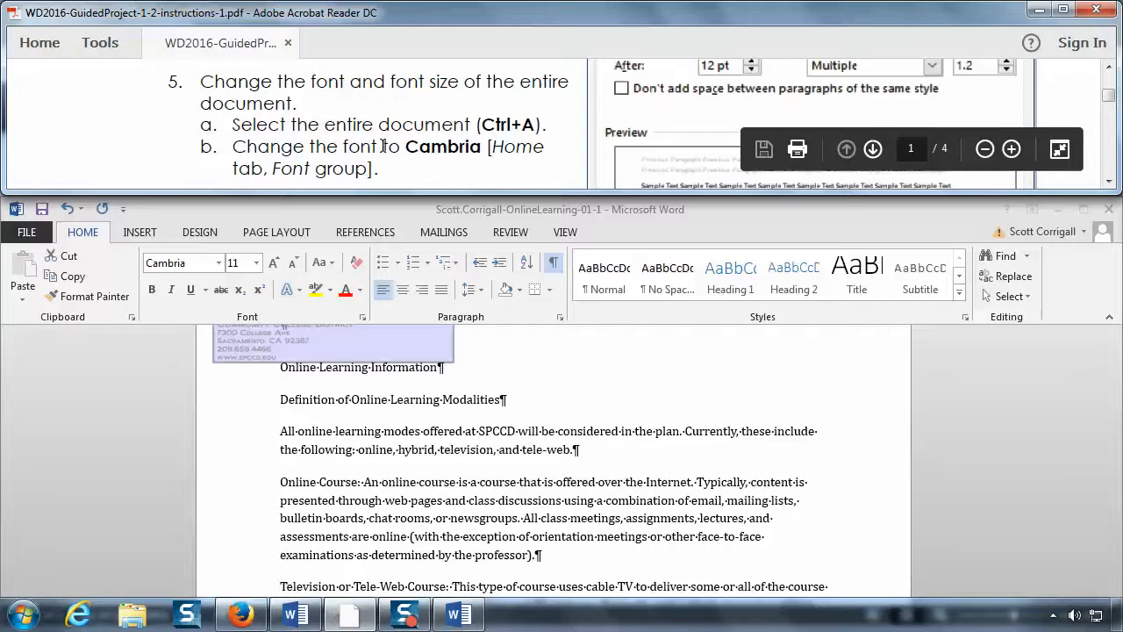
scroll(383, 146, down, 1)
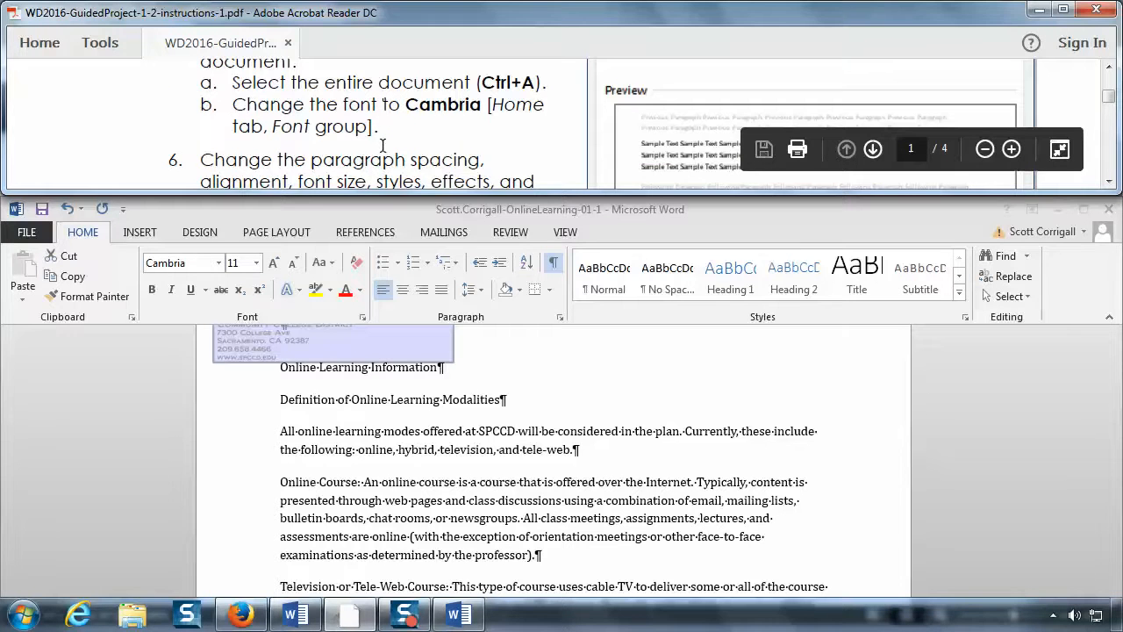
scroll(383, 145, up, 1)
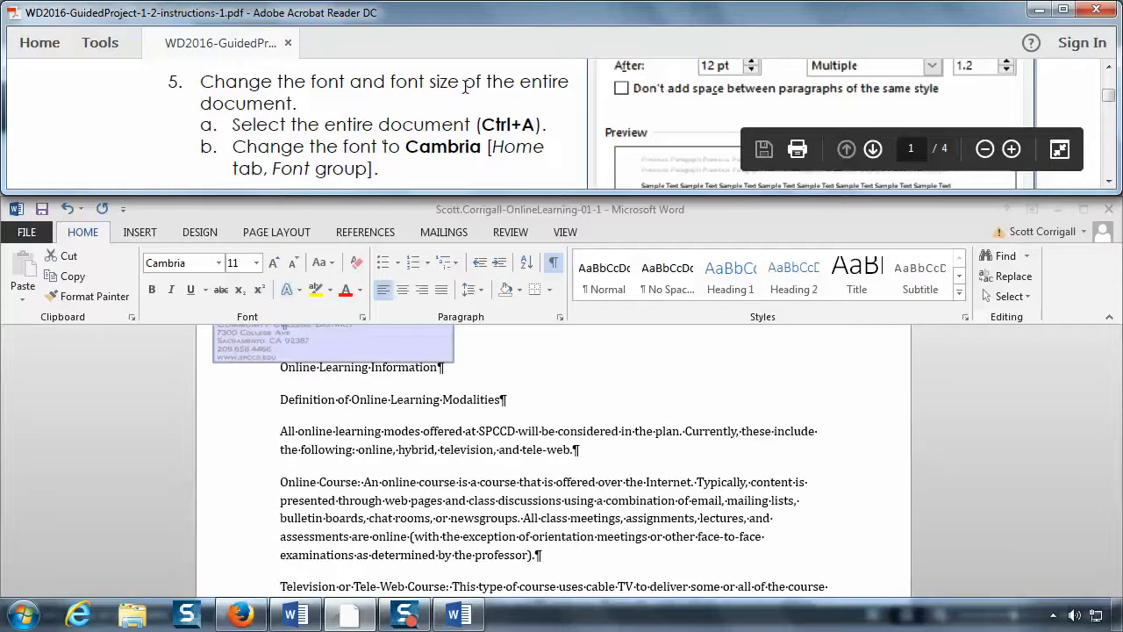
scroll(444, 140, down, 1)
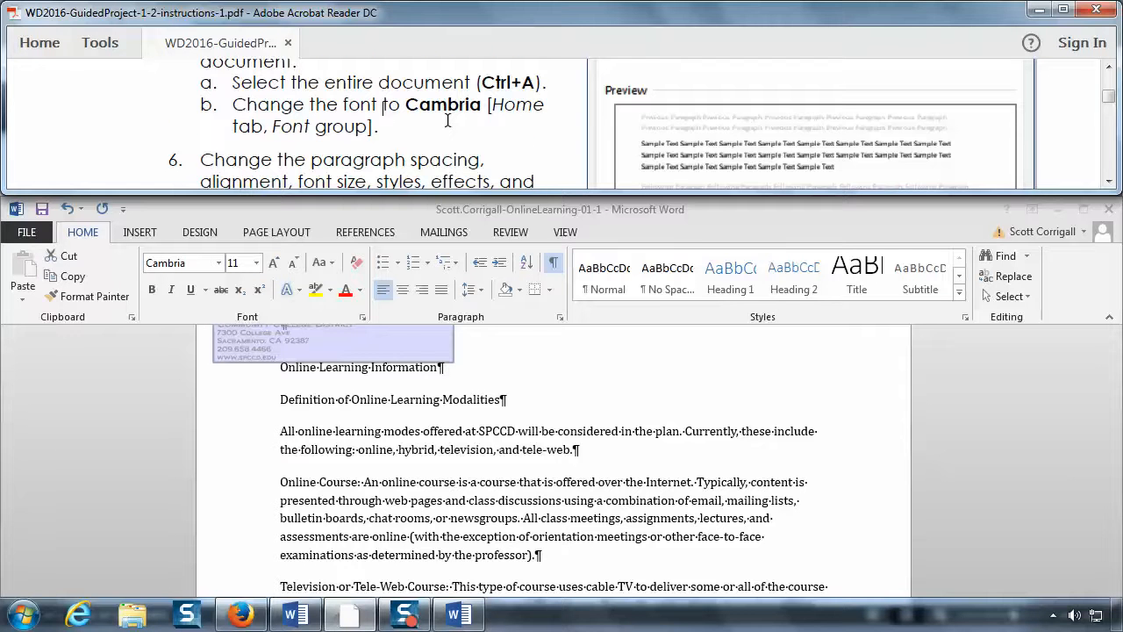
scroll(448, 120, down, 1)
scroll(447, 120, up, 3)
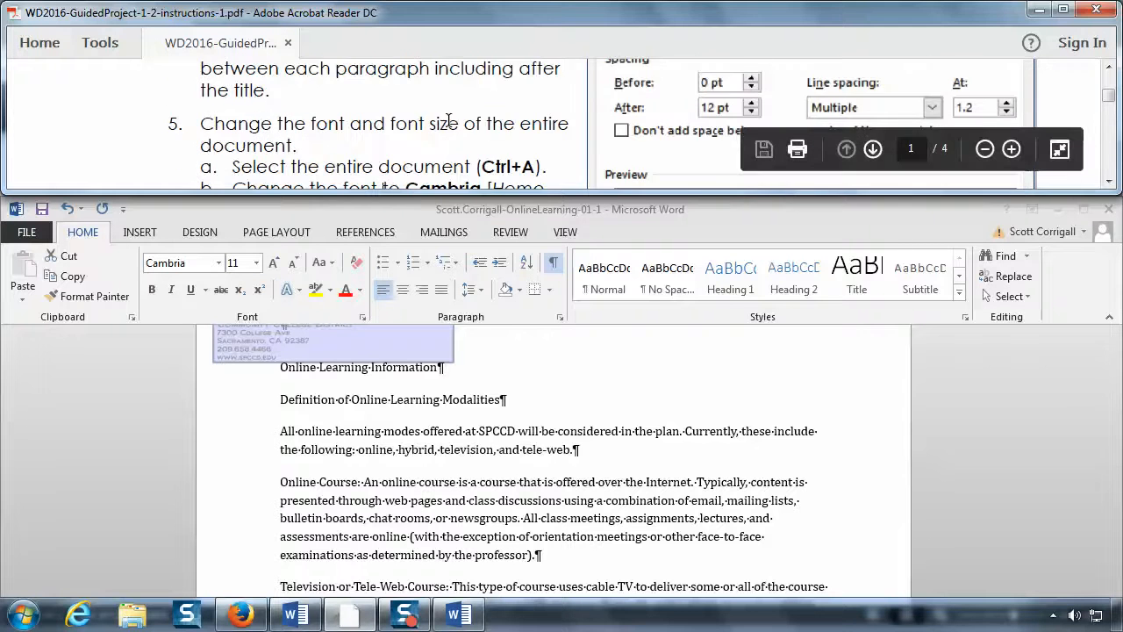
scroll(448, 120, down, 1)
scroll(447, 120, down, 1)
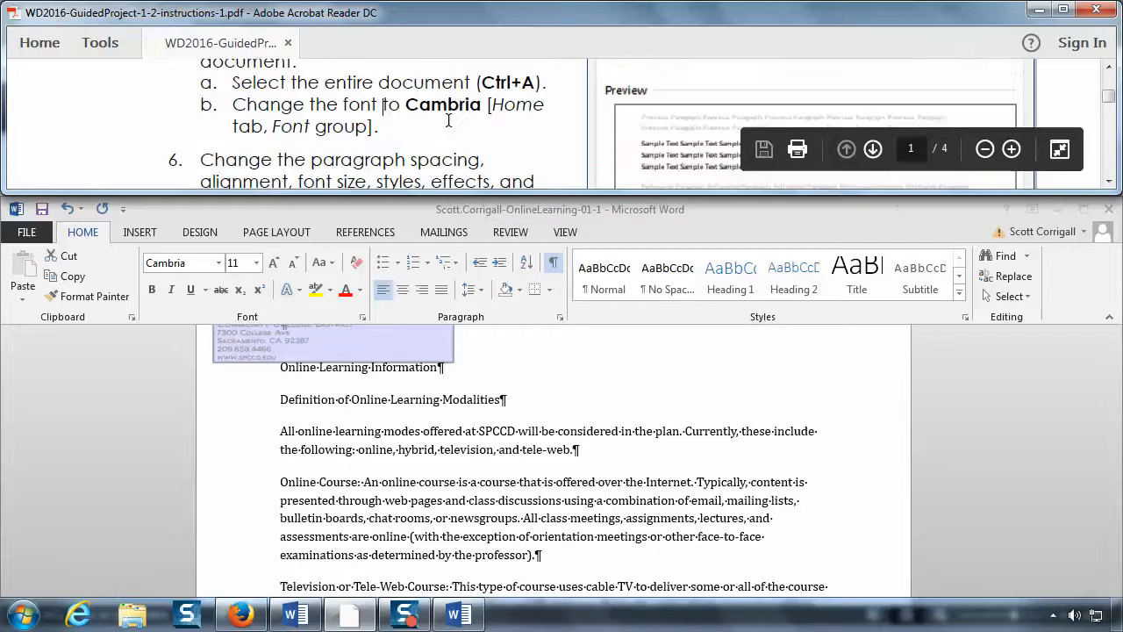
scroll(447, 120, down, 2)
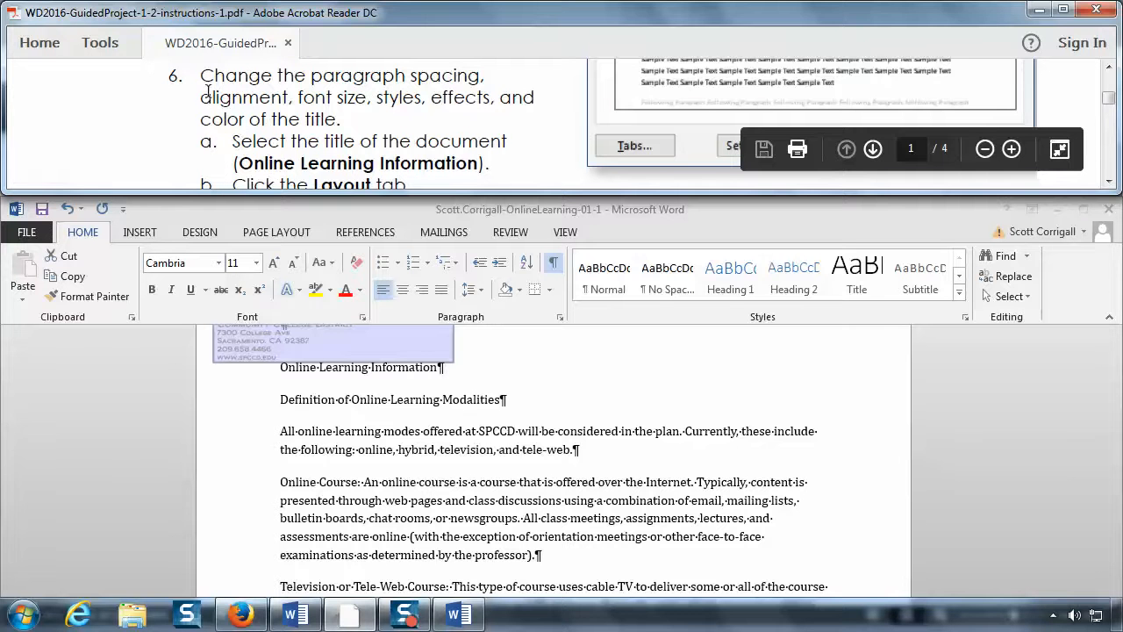
scroll(517, 140, down, 1)
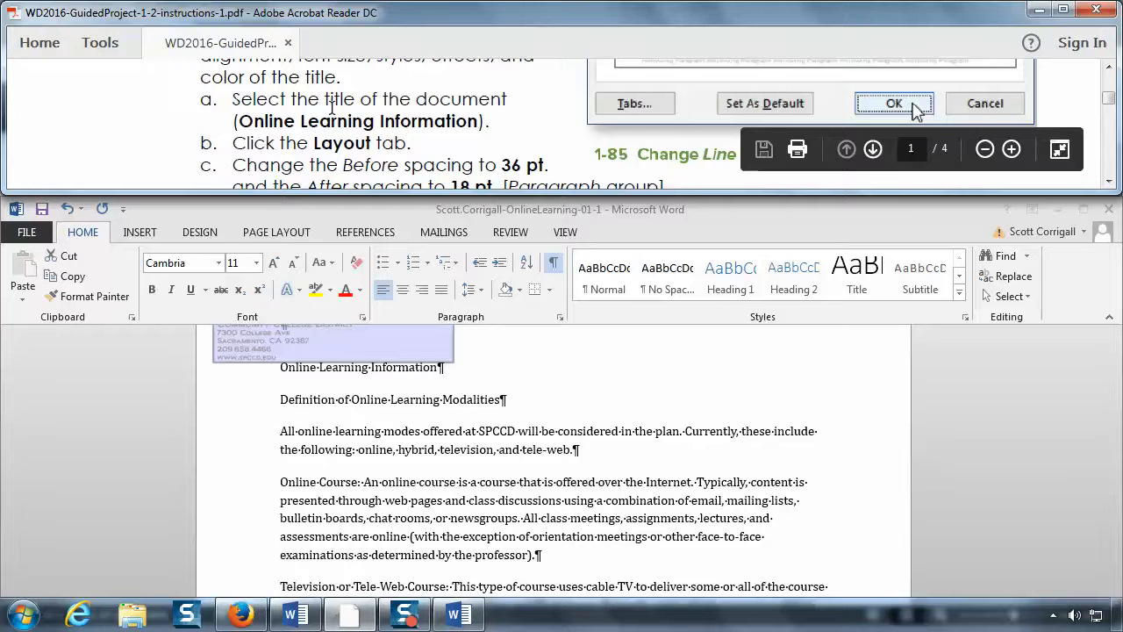
click(284, 376)
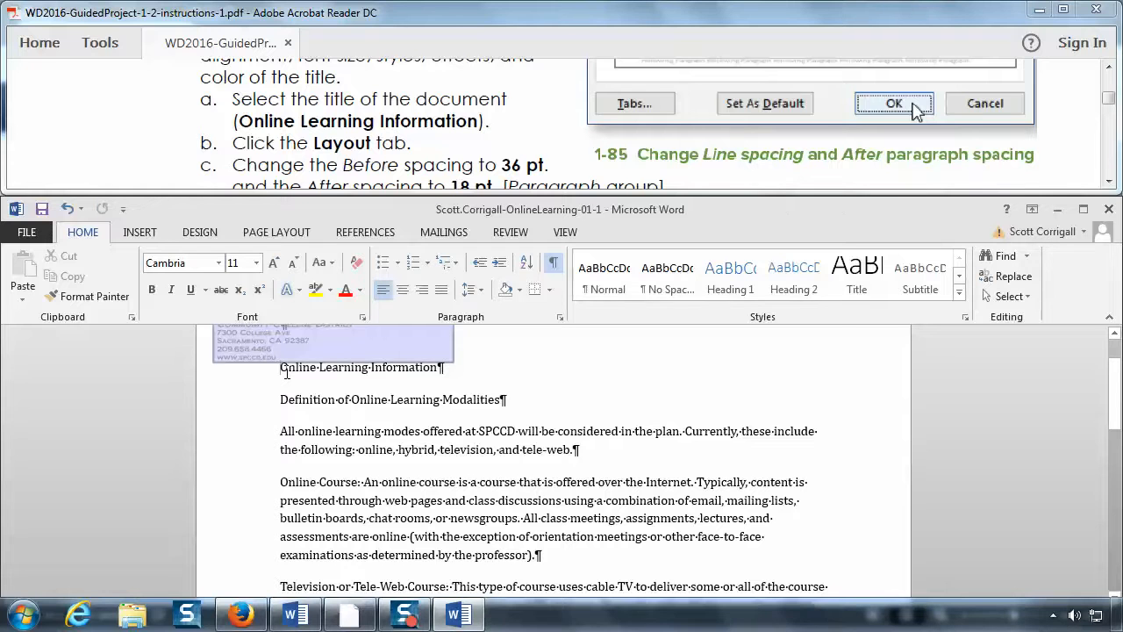
drag(286, 372, 513, 376)
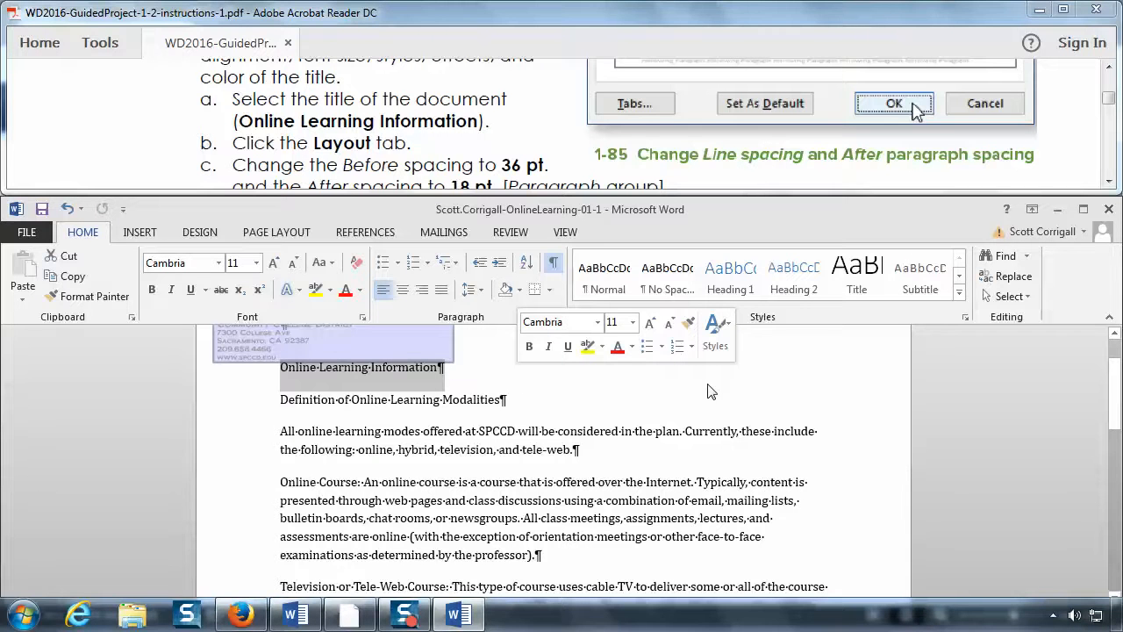
click(373, 375)
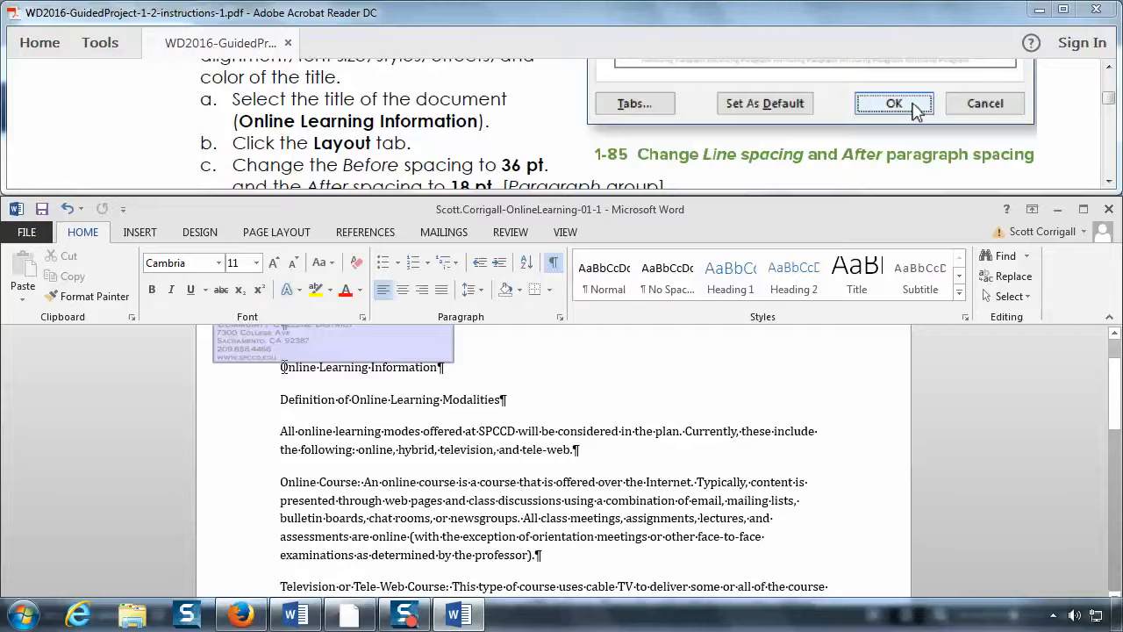
drag(281, 367, 438, 370)
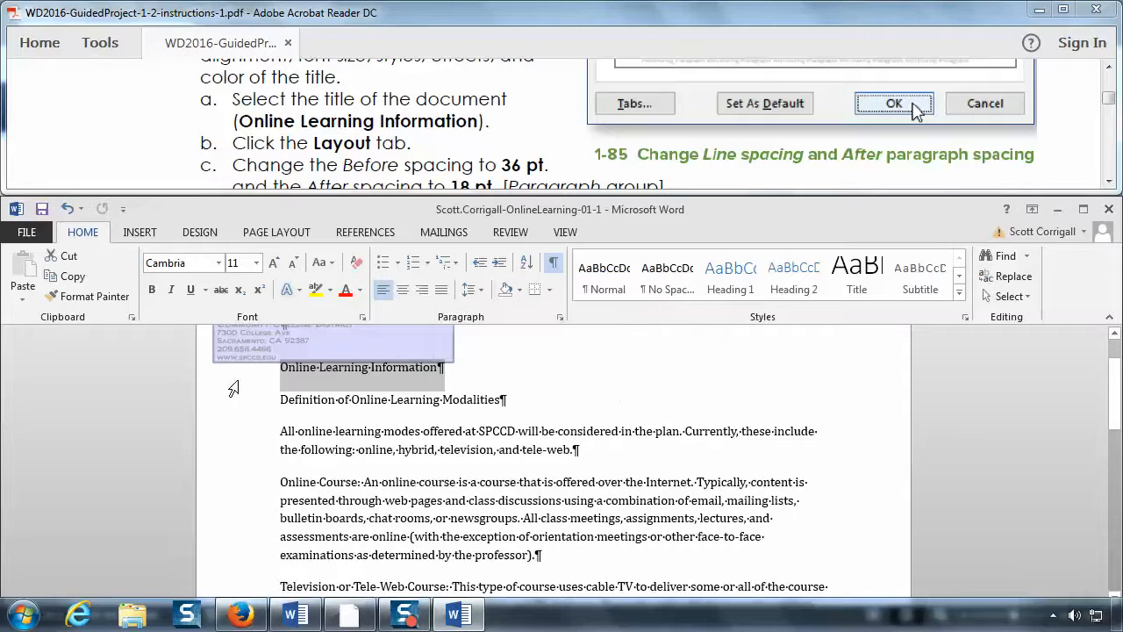
click(318, 399)
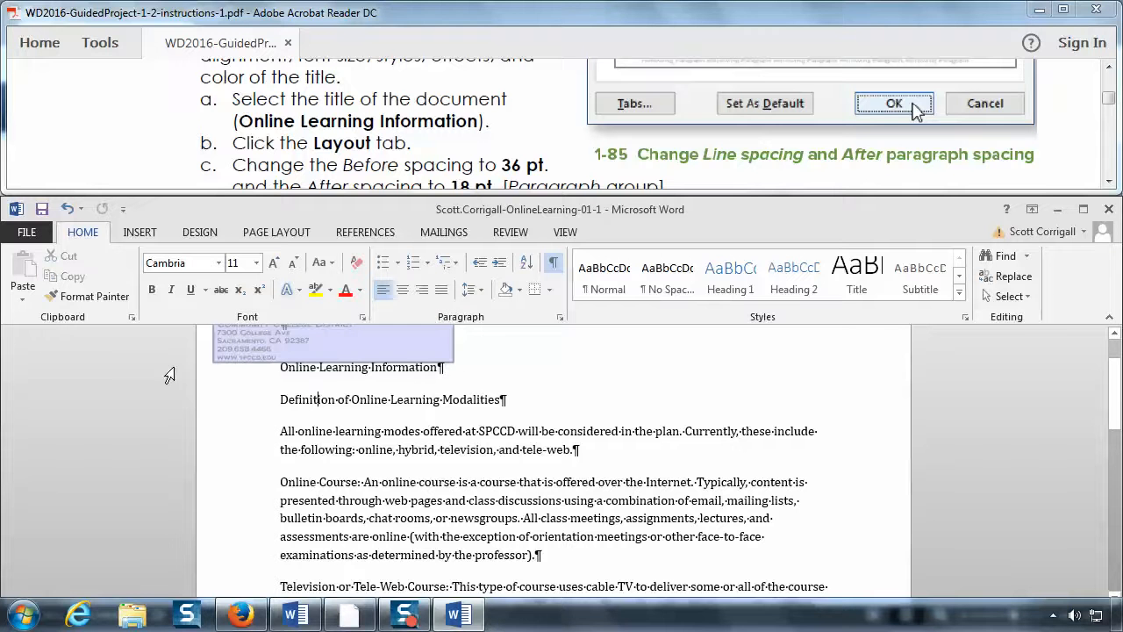
- Select the title line Online Learning Information and set its Before paragraph spacing to 36 pt
click(212, 375)
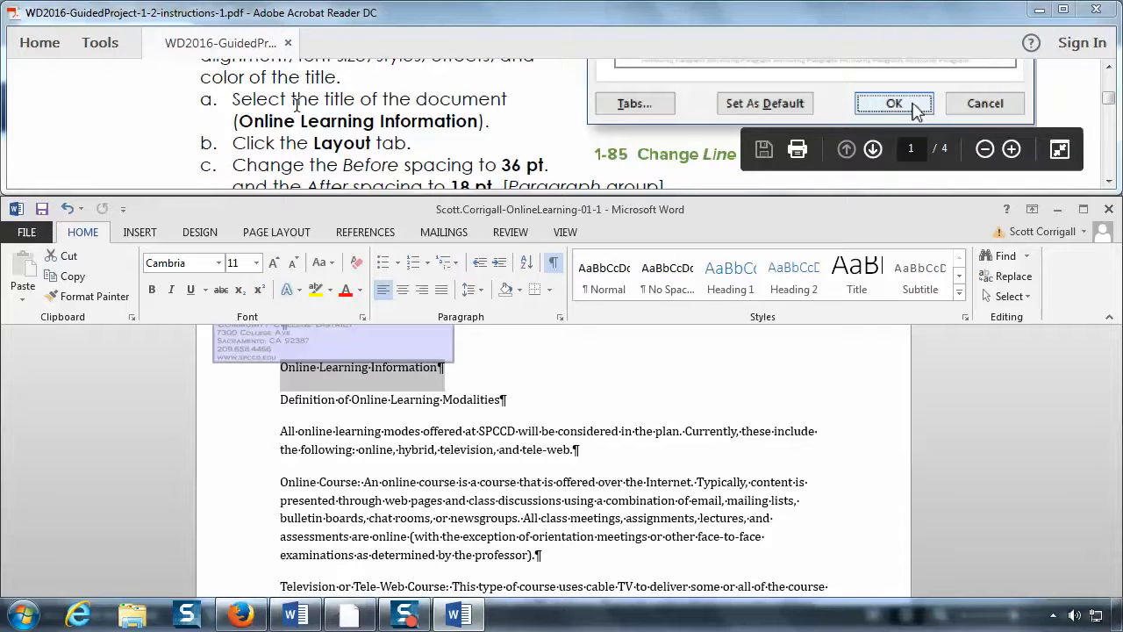
scroll(327, 142, down, 1)
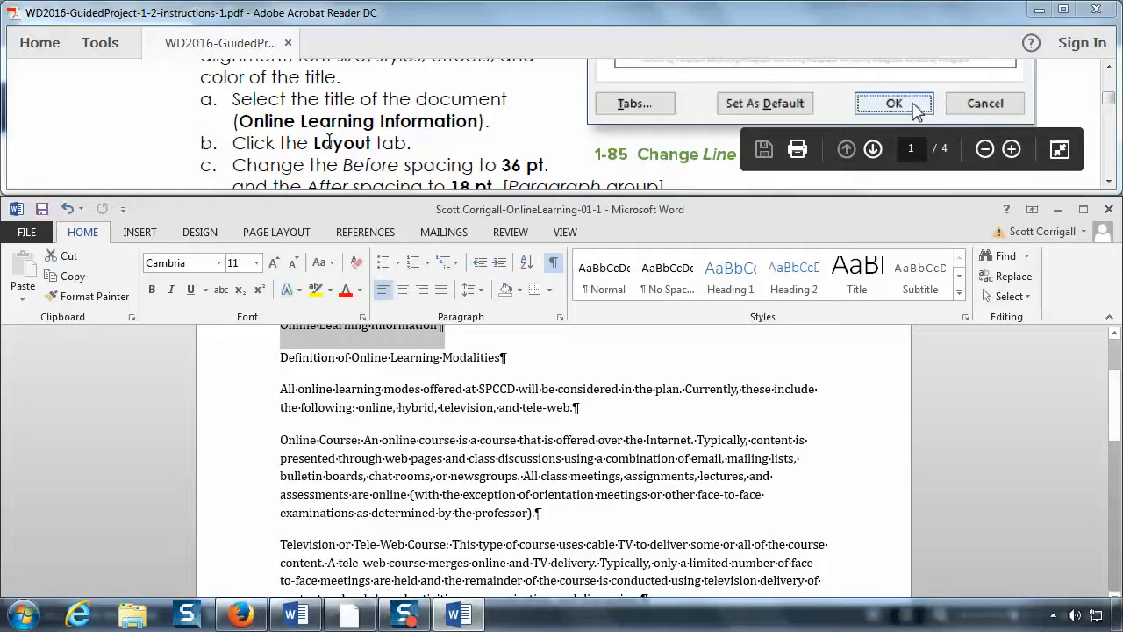
scroll(327, 142, up, 1)
click(328, 142)
scroll(327, 142, down, 1)
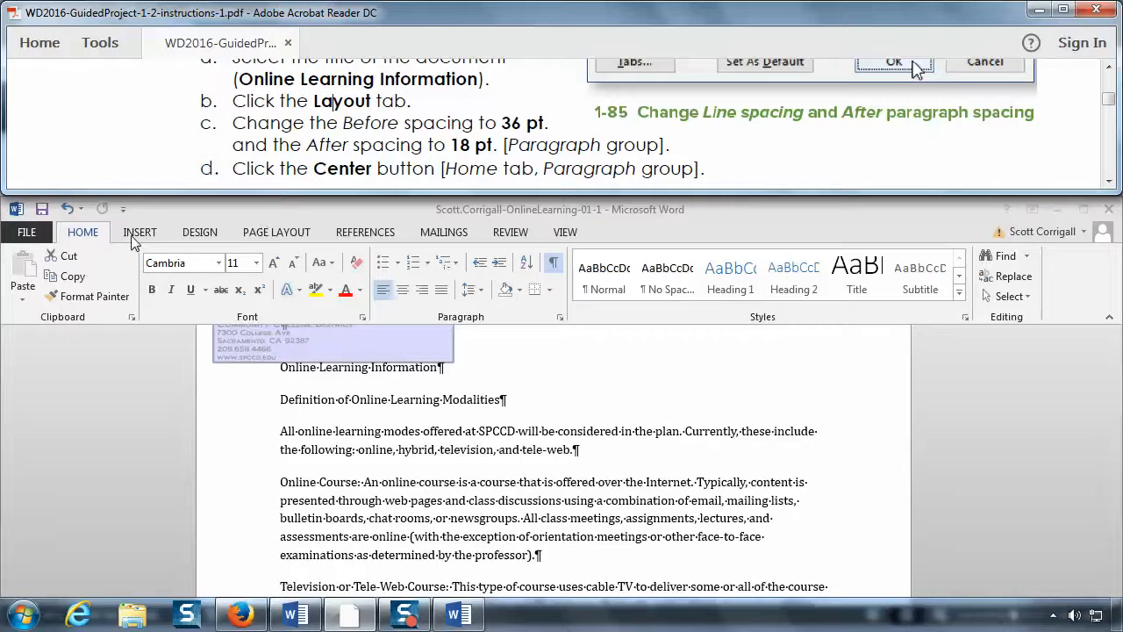
click(277, 239)
click(277, 234)
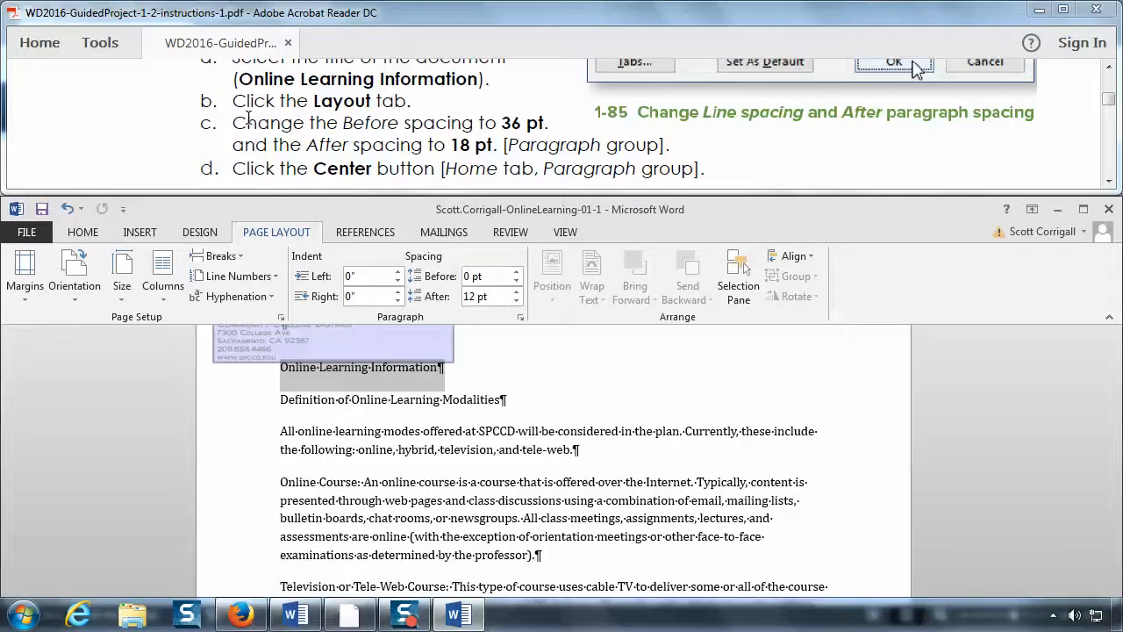
click(517, 272)
click(517, 273)
click(517, 273)
click(517, 273)
click(517, 273)
click(517, 273)
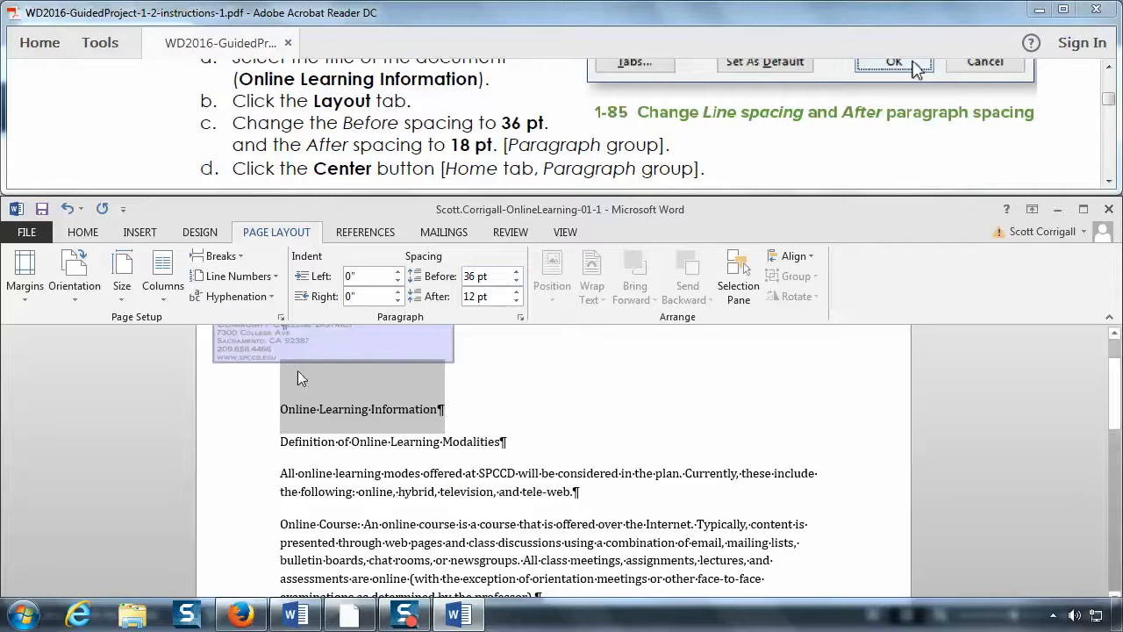
- Lower the title's Before spacing to 18 pt and raise it back to 36 pt
click(517, 281)
click(517, 281)
click(516, 282)
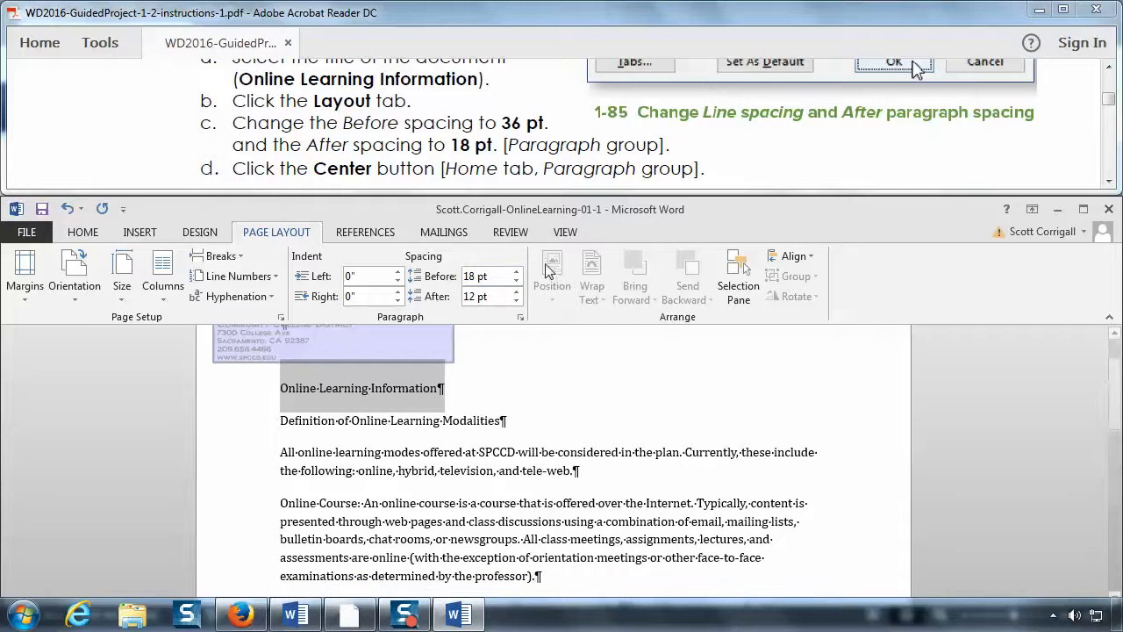
click(517, 272)
click(517, 272)
click(516, 273)
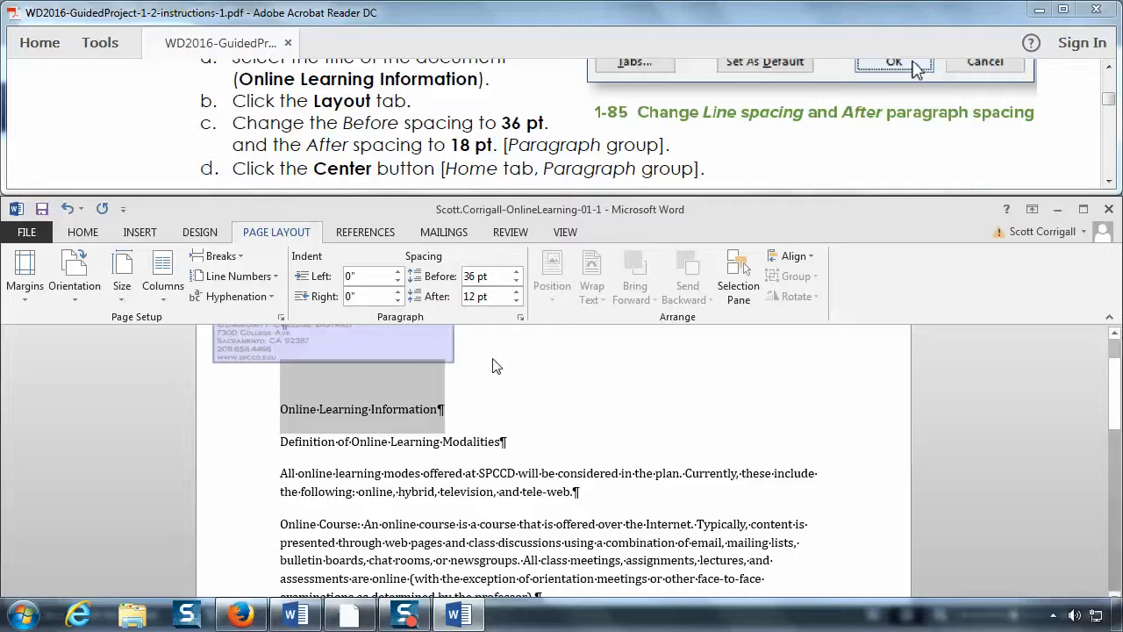
- Set the title's After paragraph spacing to 18 pt
click(516, 292)
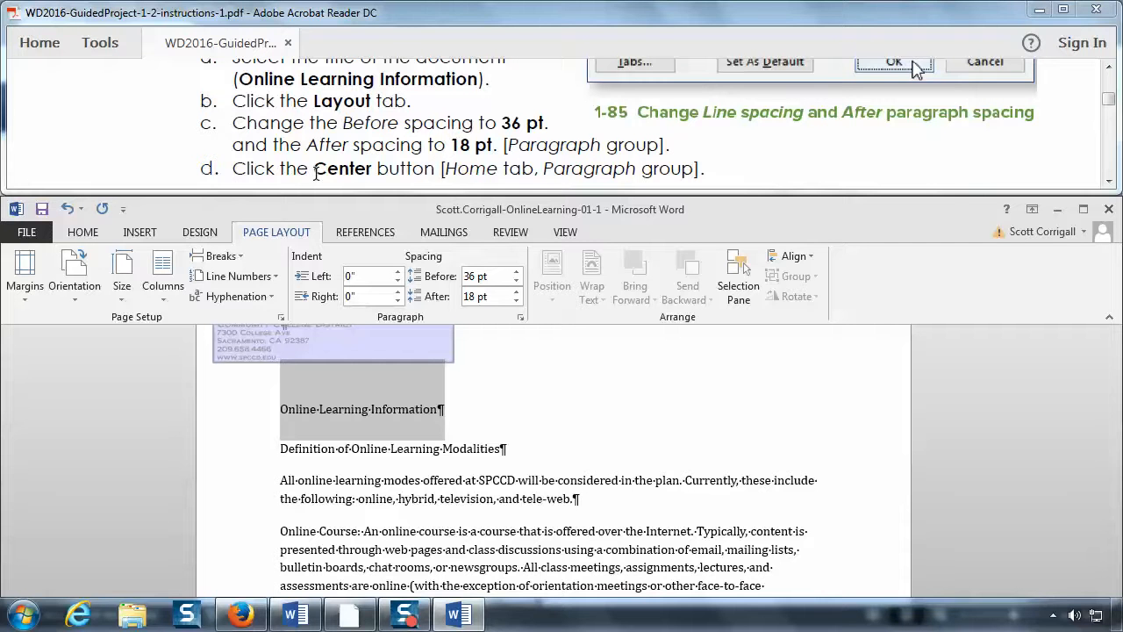
- Try positioning the title with a run of leading spaces, and delete all of them
click(285, 423)
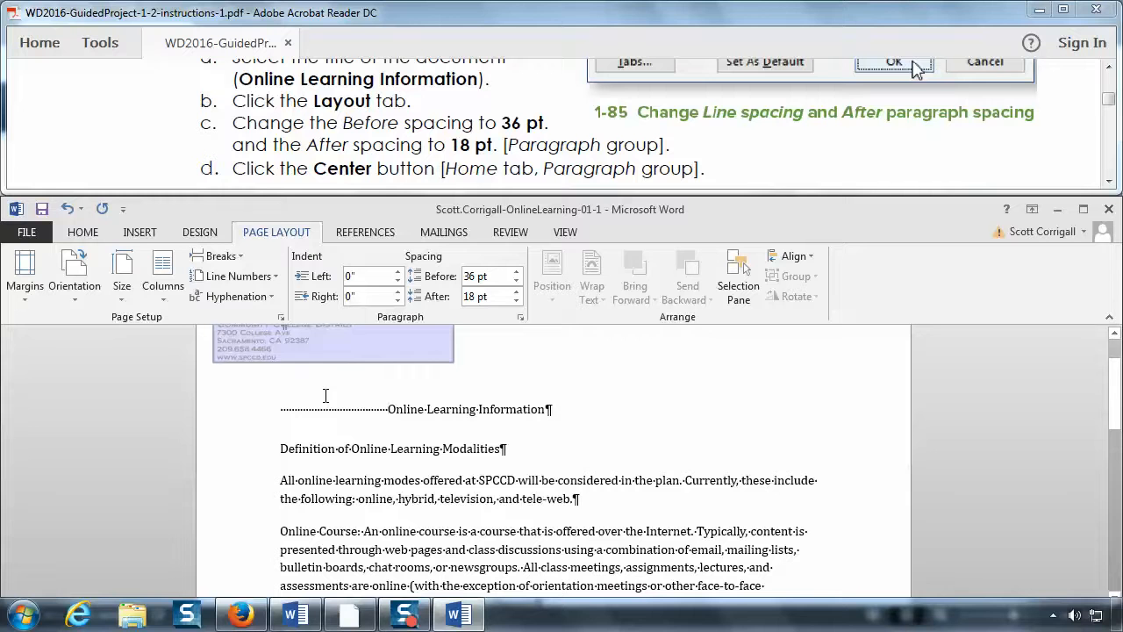
key(BackSpace)
key(BackSpace)
key(BackSpace)
key(BackSpace)
key(BackSpace)
key(BackSpace)
key(BackSpace)
key(BackSpace)
key(BackSpace)
key(BackSpace)
key(BackSpace)
key(BackSpace)
key(BackSpace)
key(BackSpace)
key(BackSpace)
key(BackSpace)
key(BackSpace)
key(BackSpace)
key(BackSpace)
key(BackSpace)
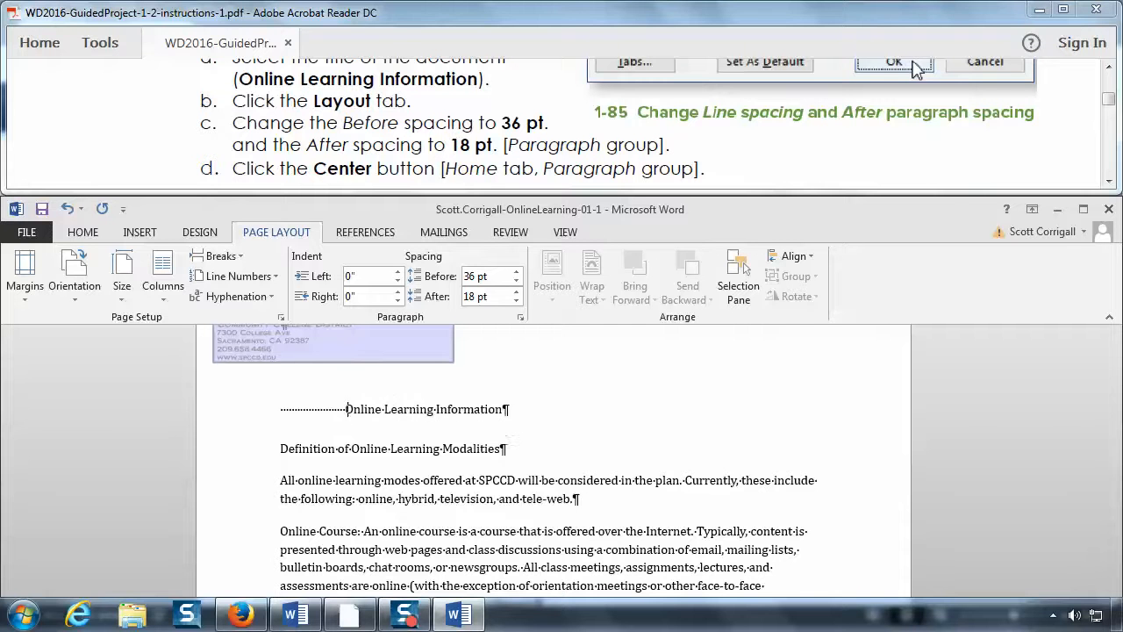
key(BackSpace)
key(BackSpace)
key(BackSpace)
key(BackSpace)
key(BackSpace)
key(BackSpace)
key(BackSpace)
key(BackSpace)
key(BackSpace)
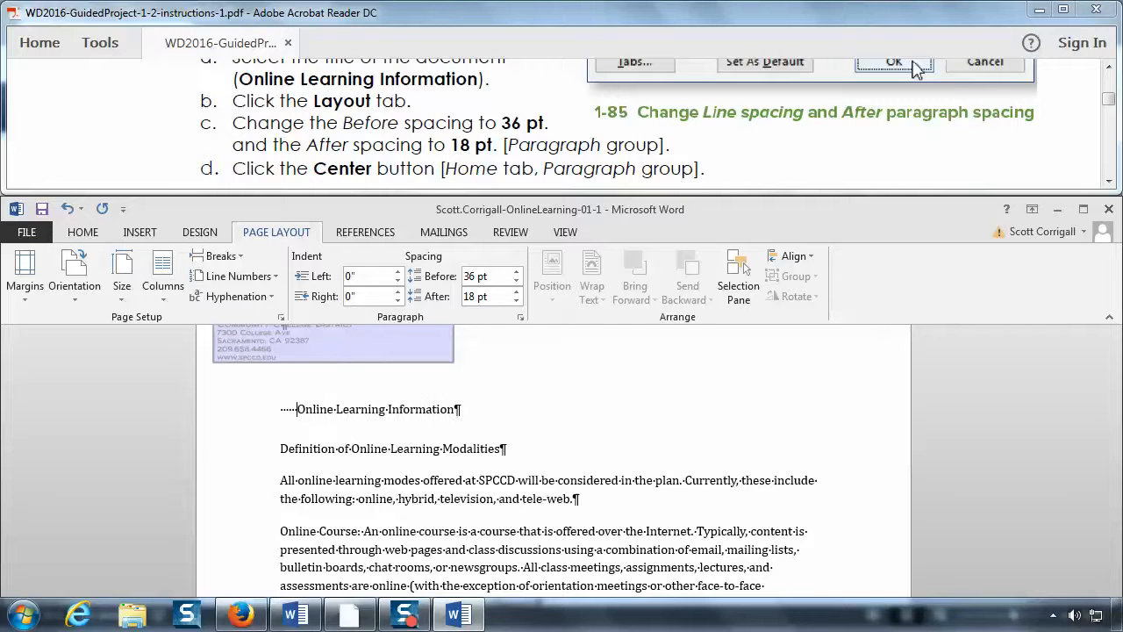
key(BackSpace)
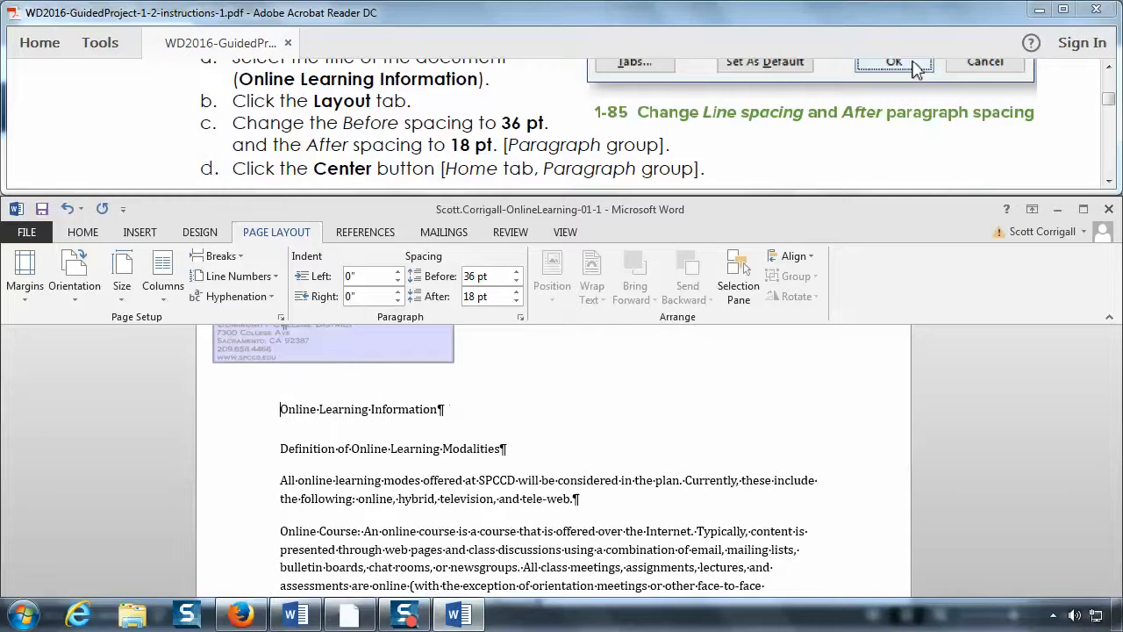
- Try indenting the title with tab characters, and remove them
key(Tab)
key(Tab)
key(BackSpace)
key(BackSpace)
key(BackSpace)
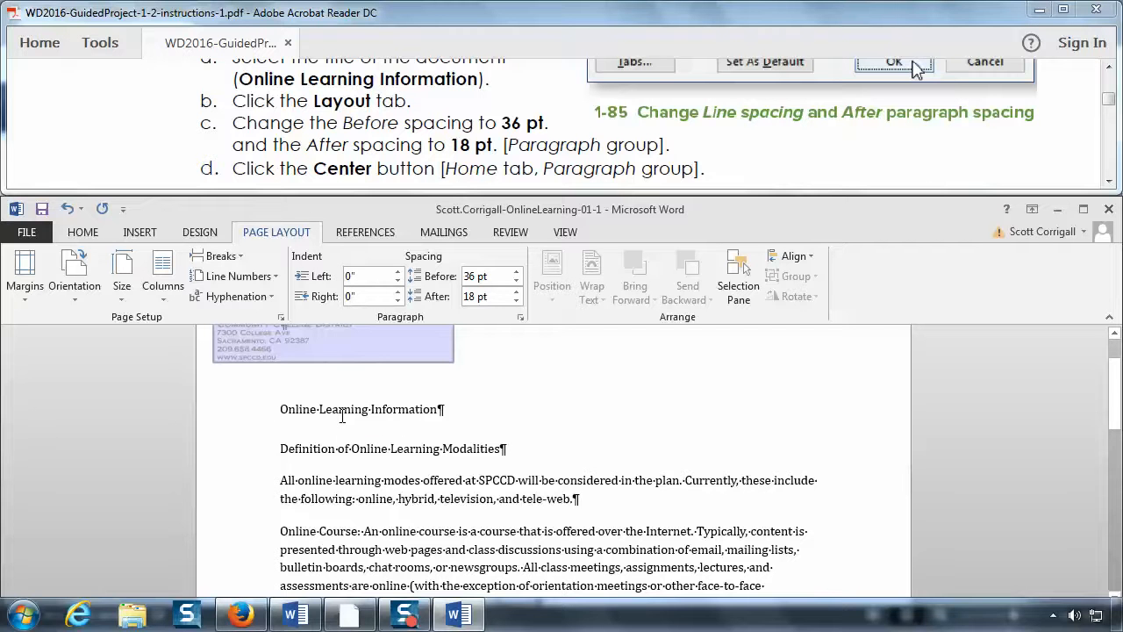
- Select the whole title line and center it
click(83, 235)
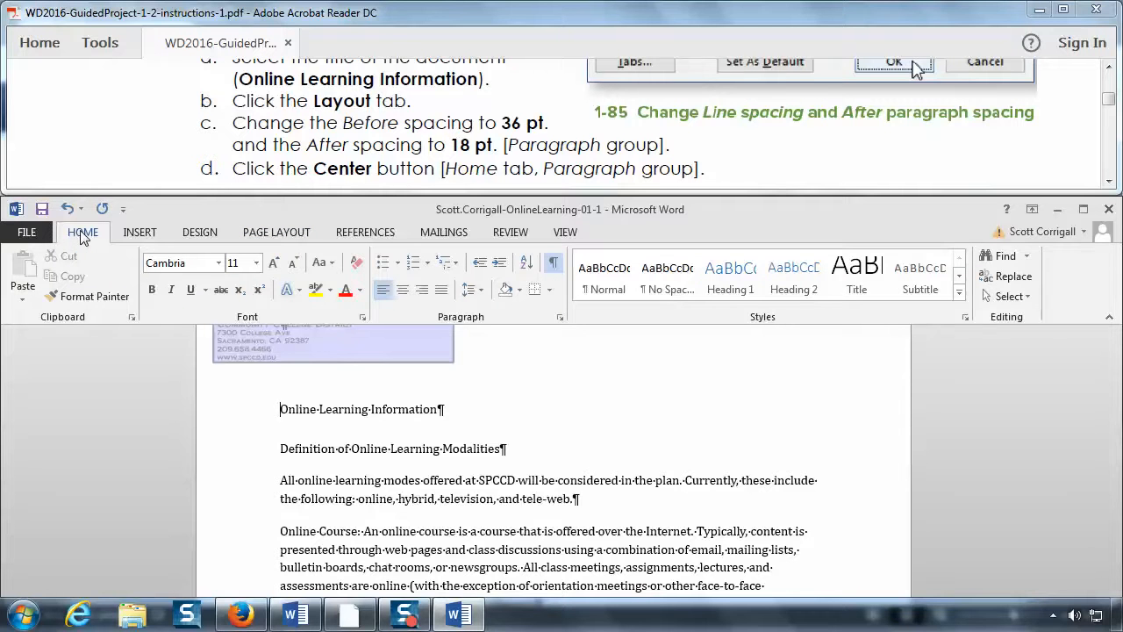
click(207, 417)
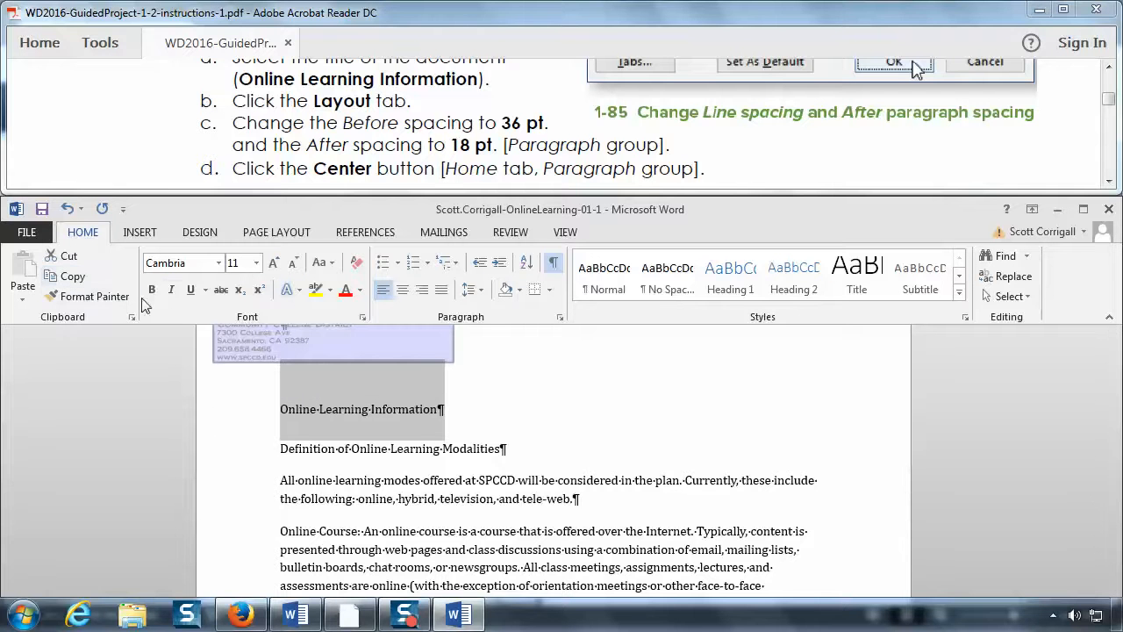
click(402, 293)
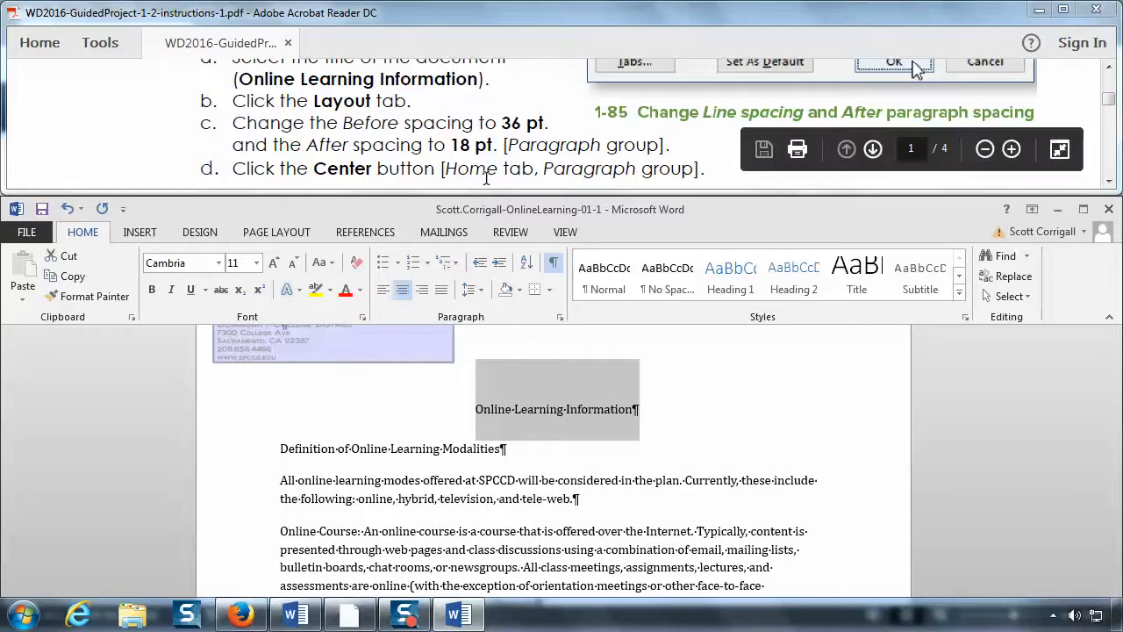
- Read instructions e to g in the PDF and choose the Bold font style for the selected title in the Font dialog
click(487, 169)
scroll(486, 168, down, 5)
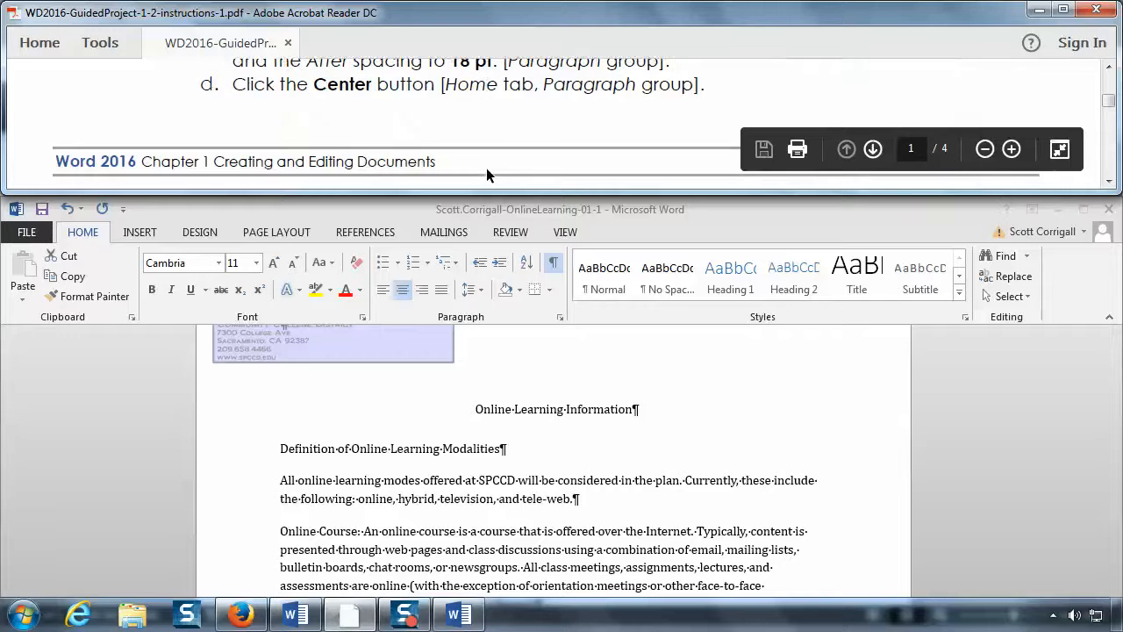
scroll(487, 168, down, 5)
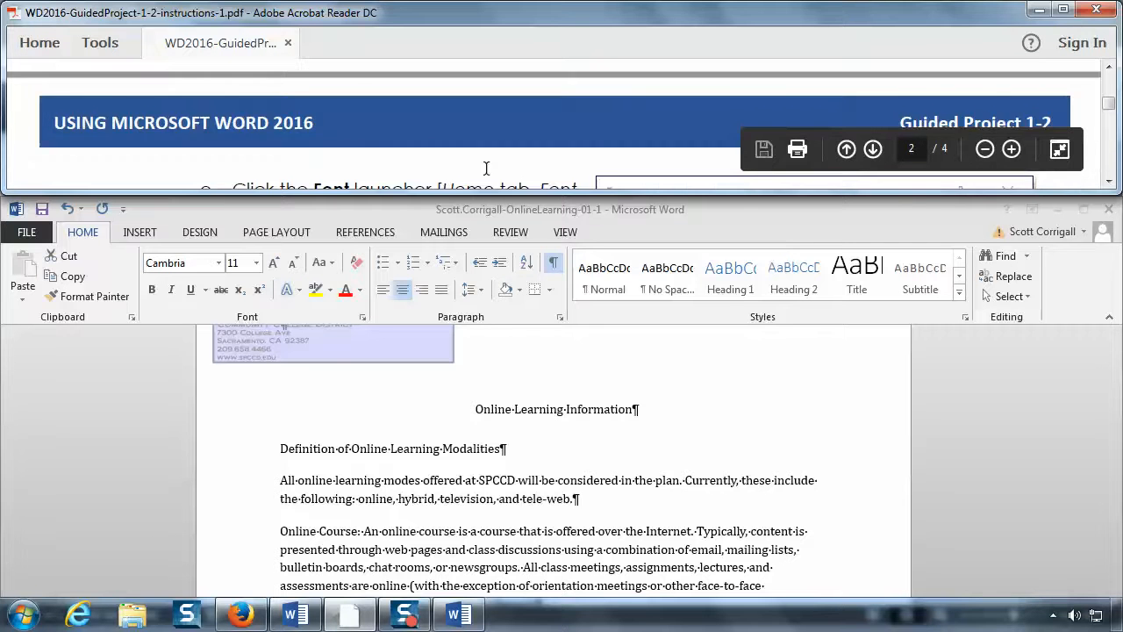
scroll(487, 169, down, 1)
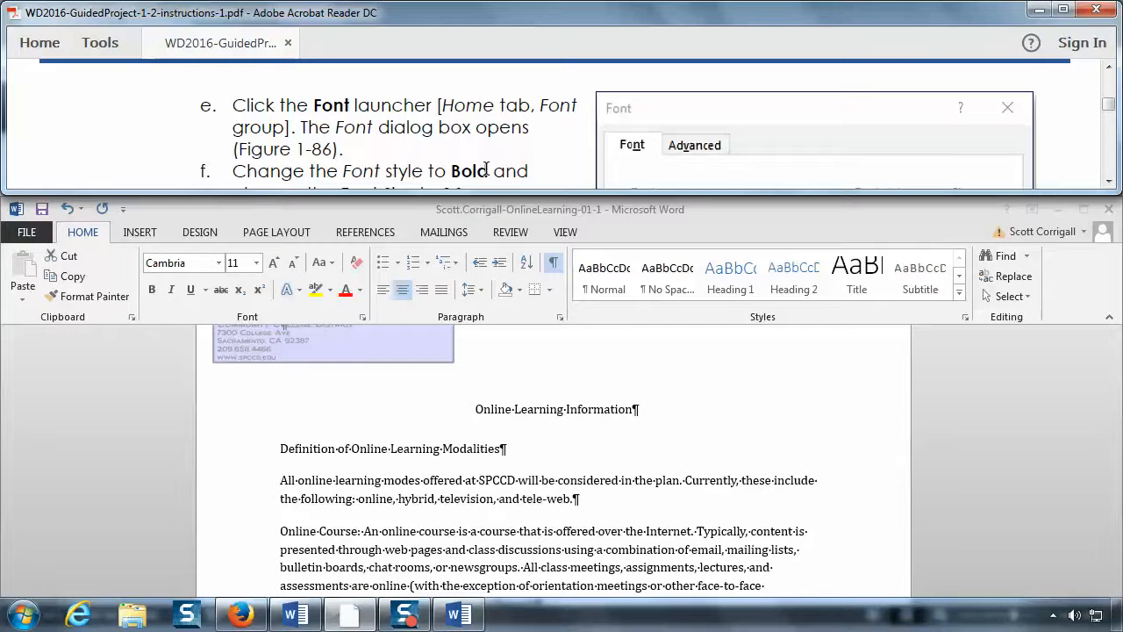
click(217, 419)
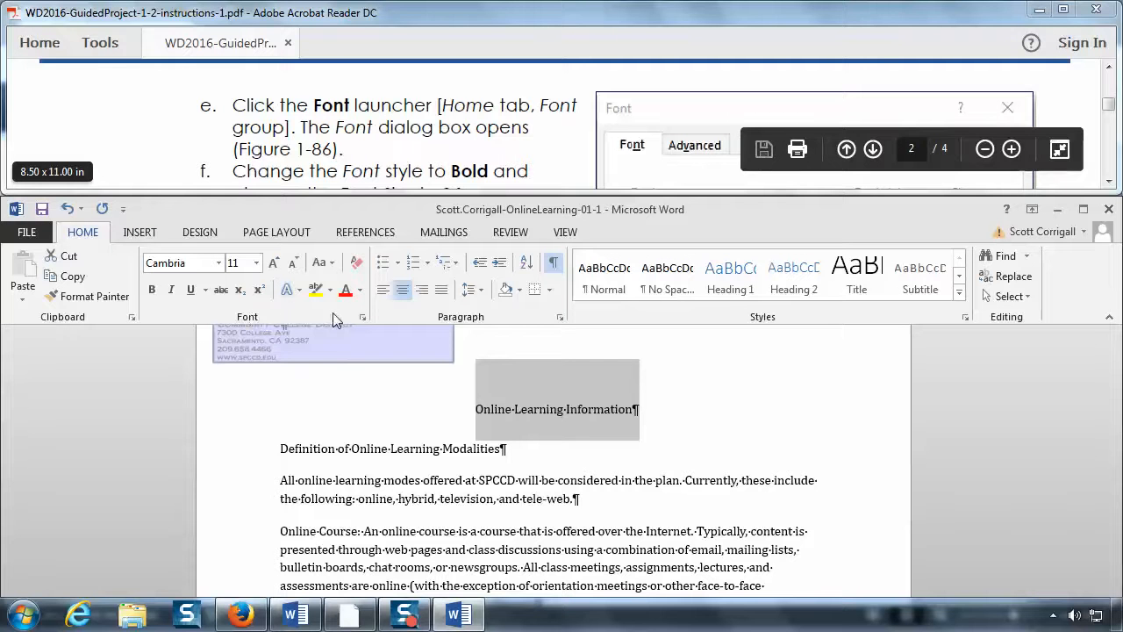
click(364, 318)
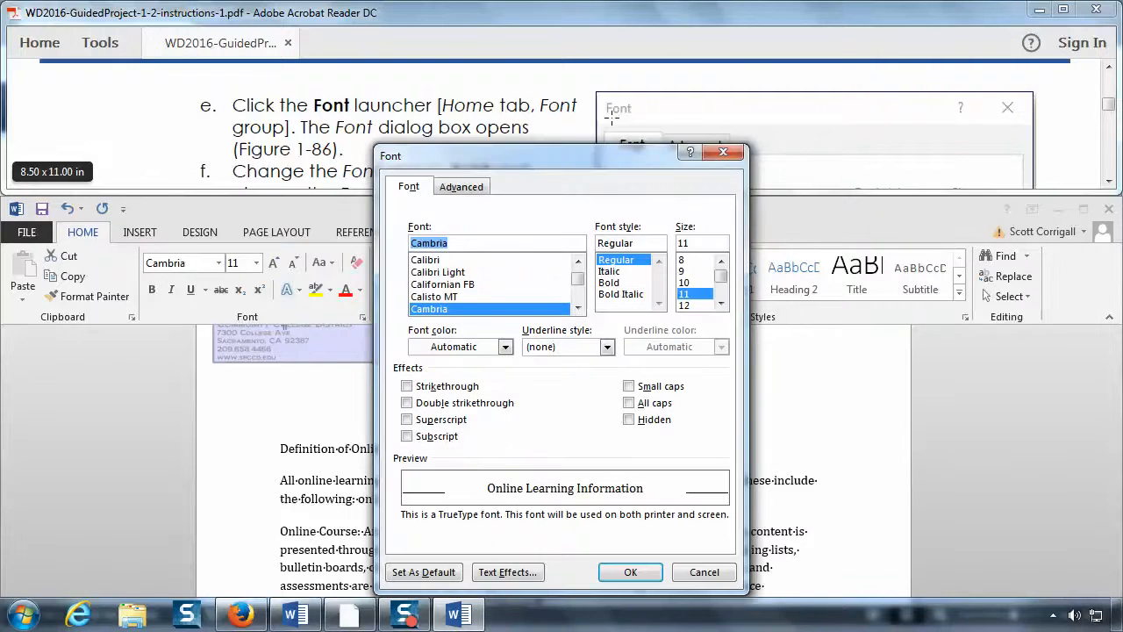
drag(591, 154, 581, 208)
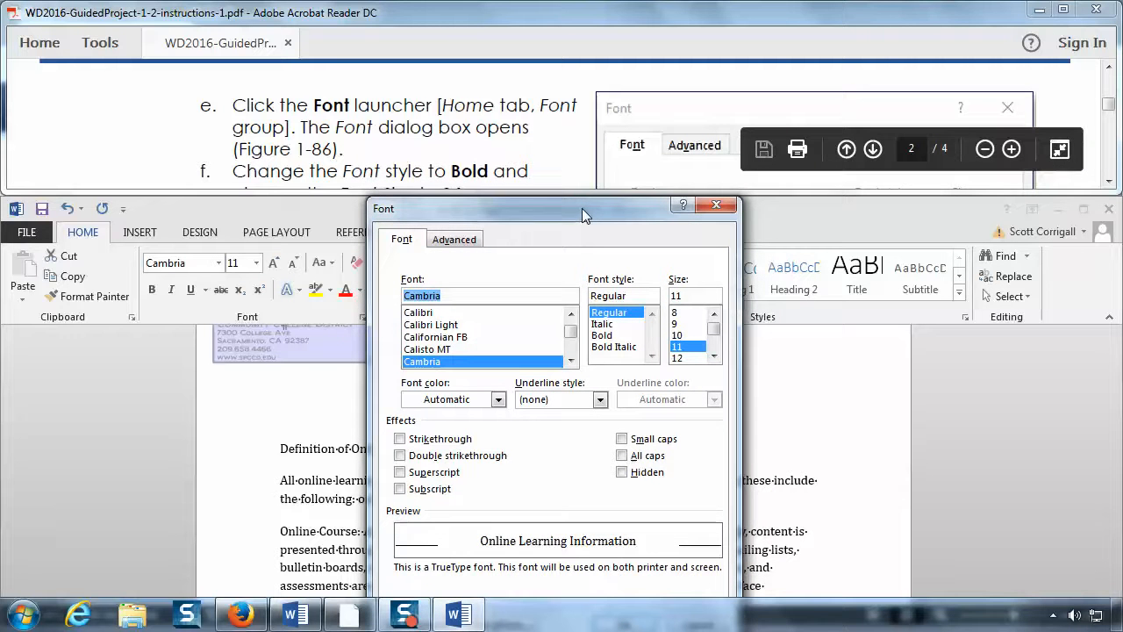
click(542, 162)
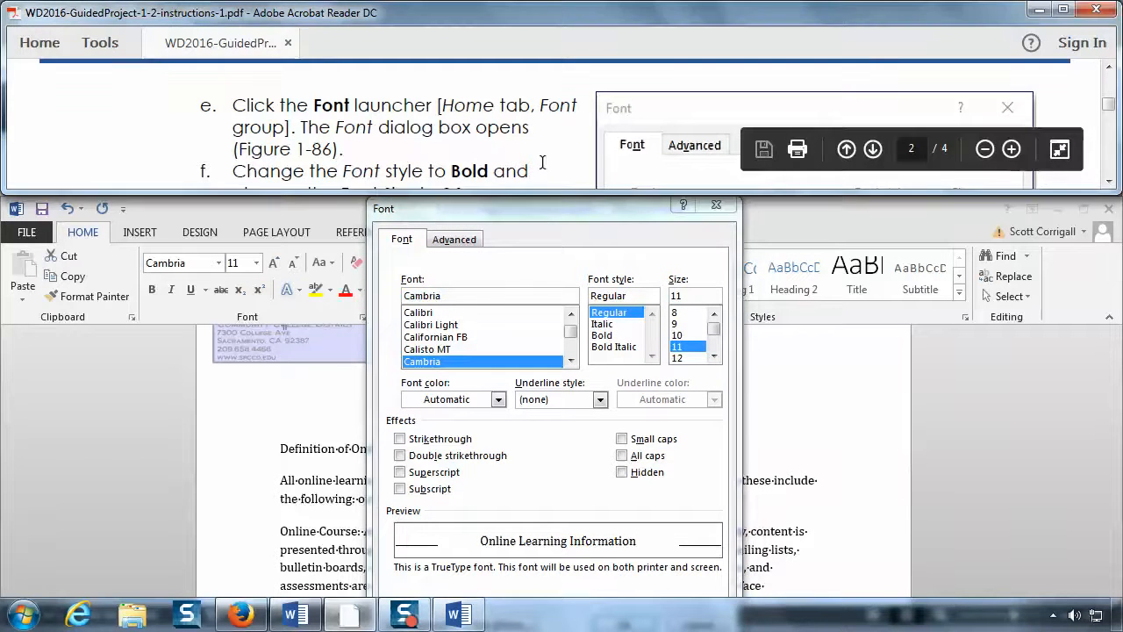
scroll(542, 163, down, 2)
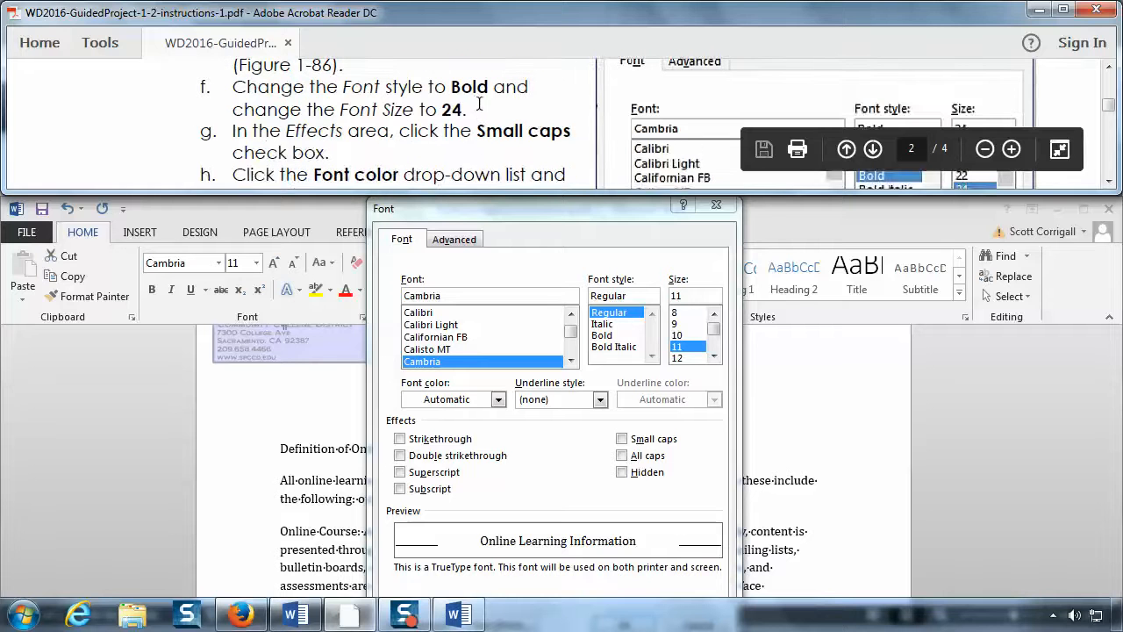
click(612, 336)
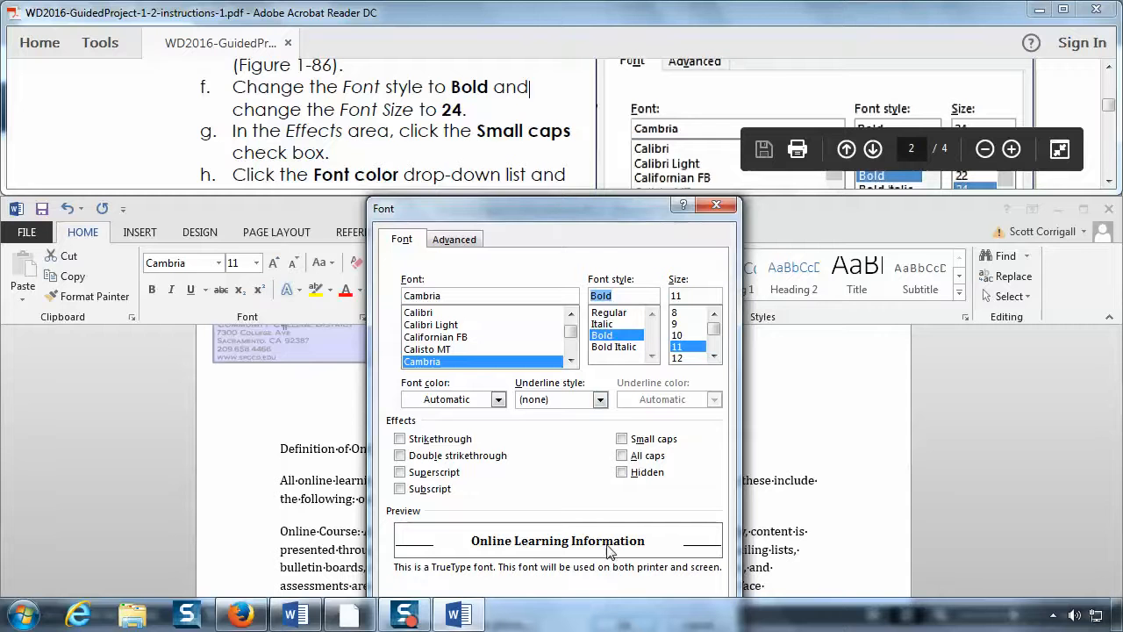
click(611, 313)
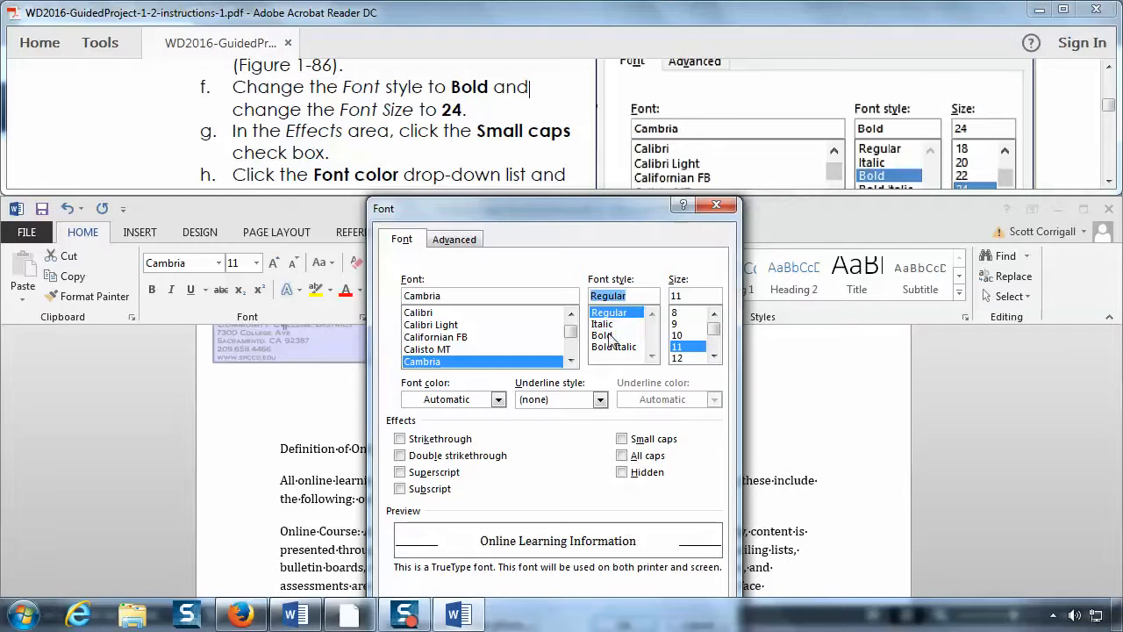
click(612, 335)
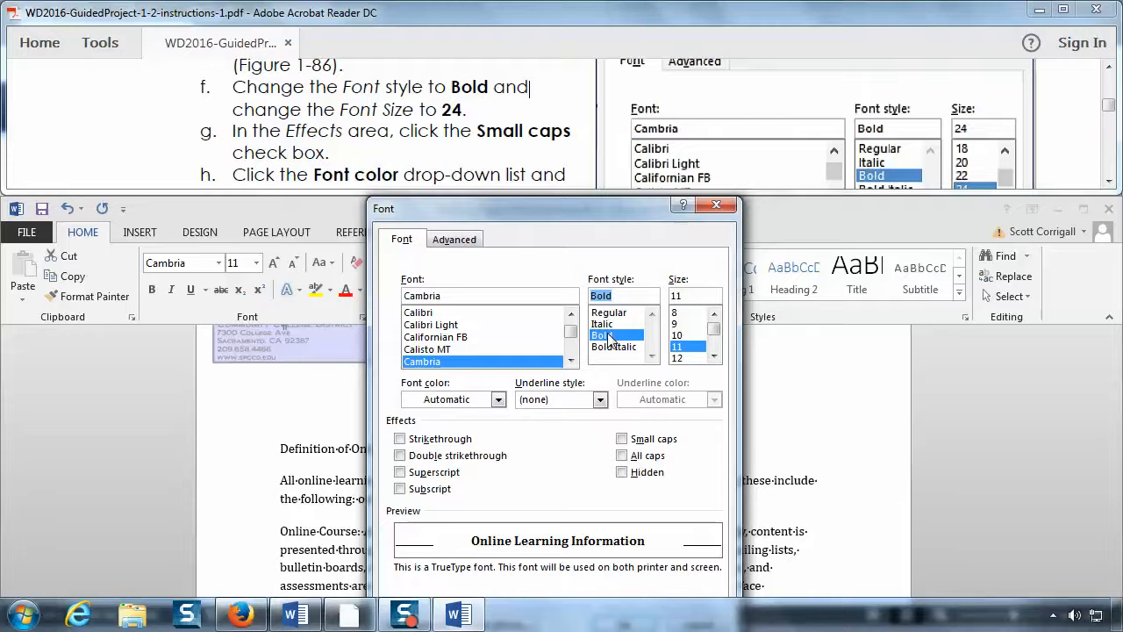
- Choose font size 24 and the Small caps effect for the title in the Font dialog
click(715, 357)
click(715, 357)
click(715, 357)
click(714, 356)
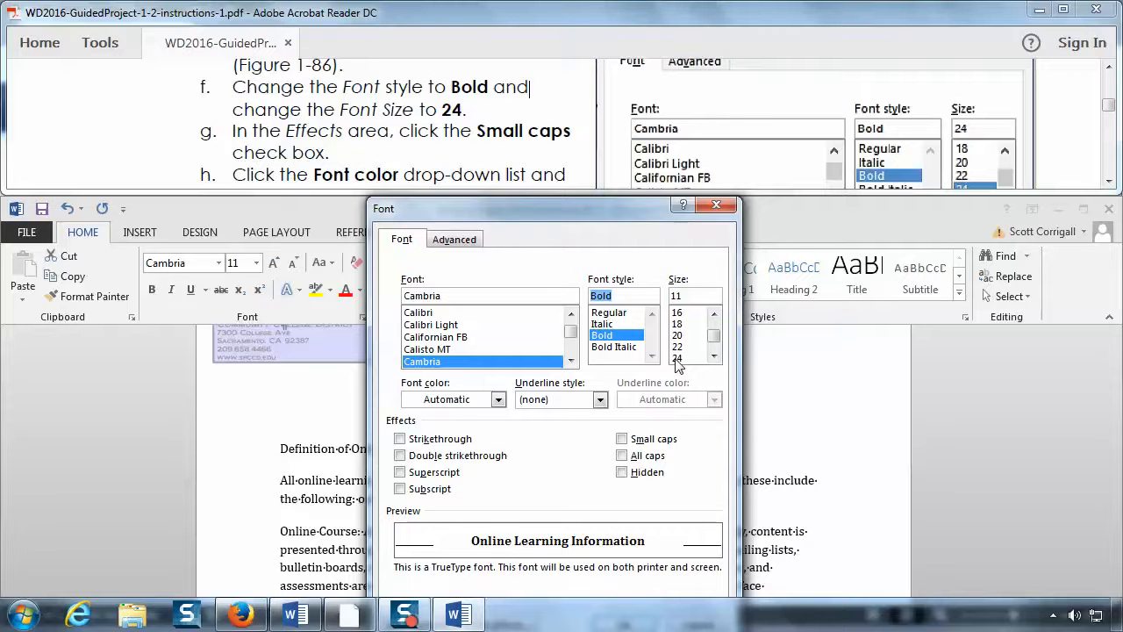
click(677, 358)
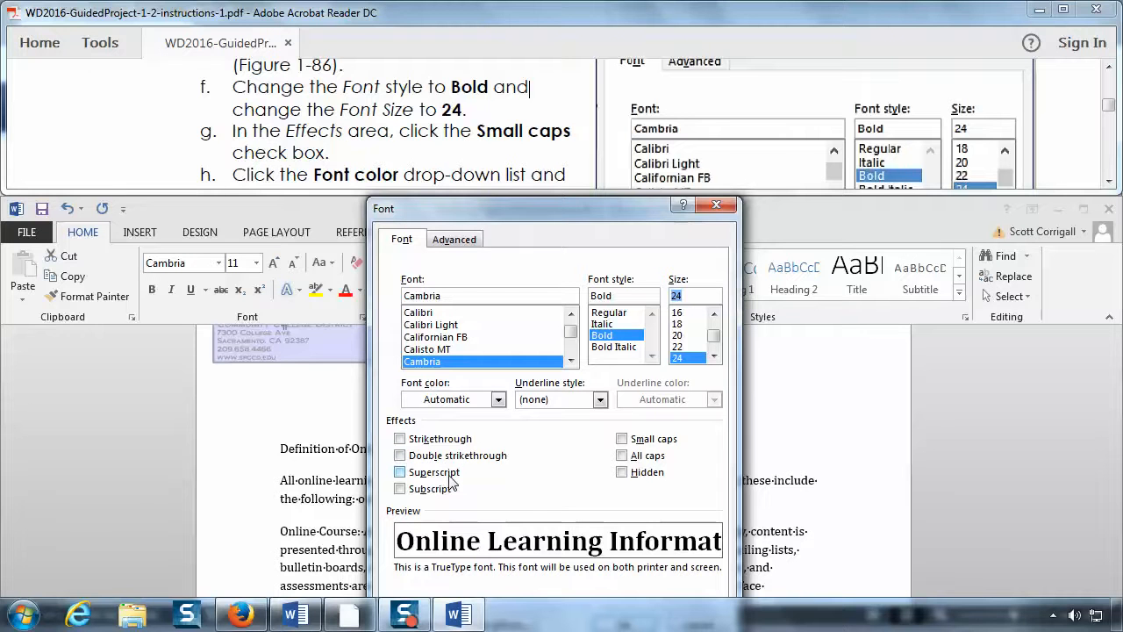
click(623, 439)
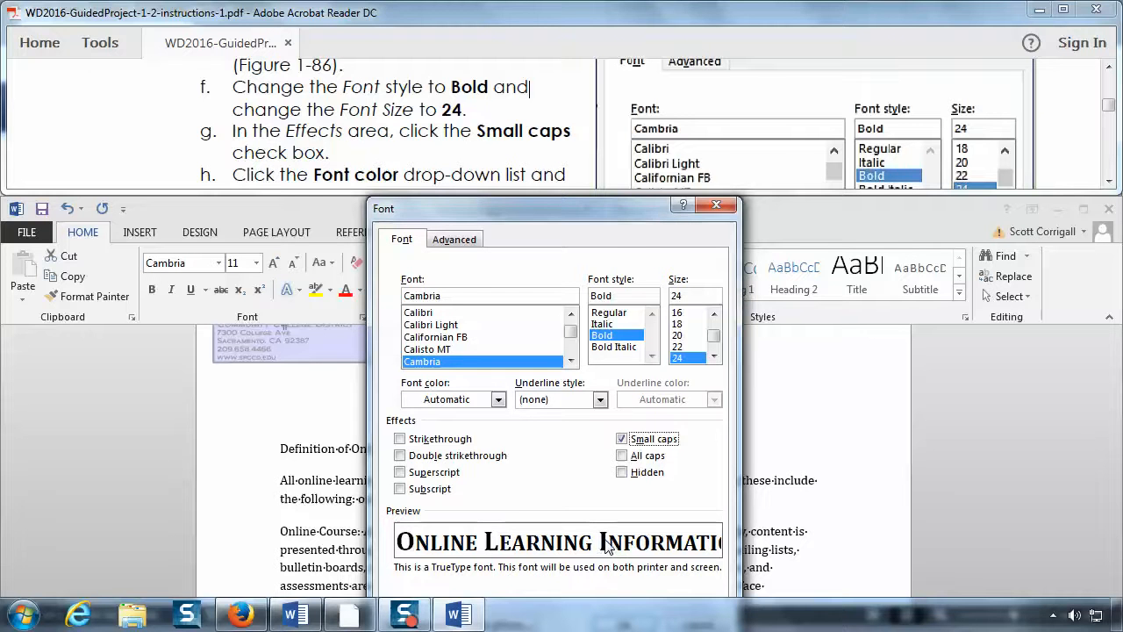
- Check instruction h in the PDF and set the title's font color to Blue-Gray, Text 2 in the Font dialog
click(381, 149)
scroll(381, 149, down, 2)
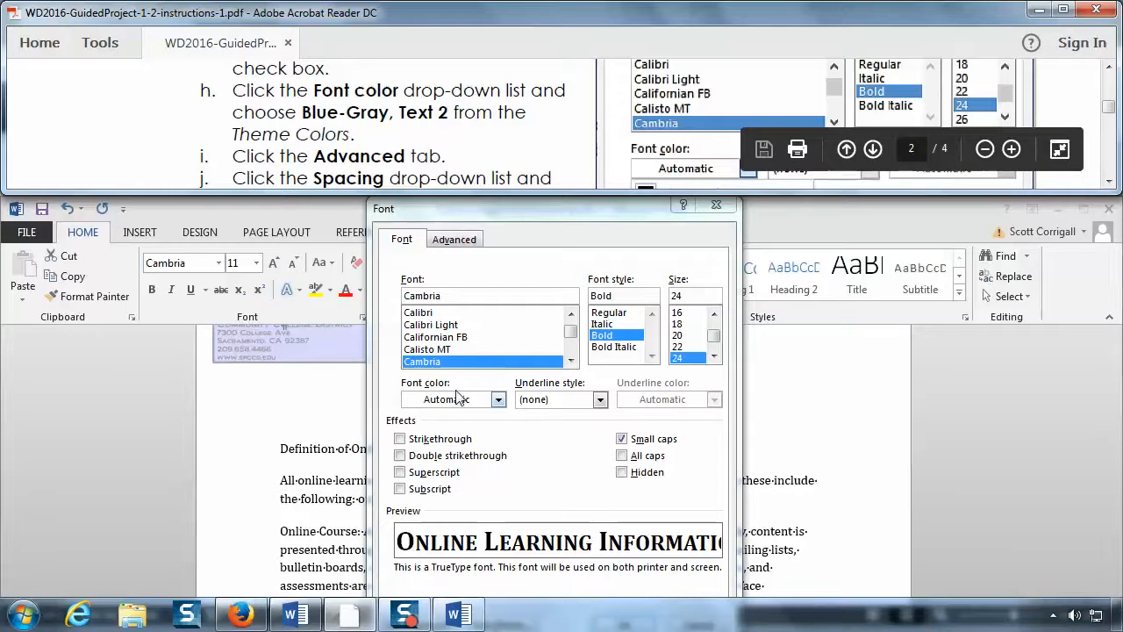
click(498, 401)
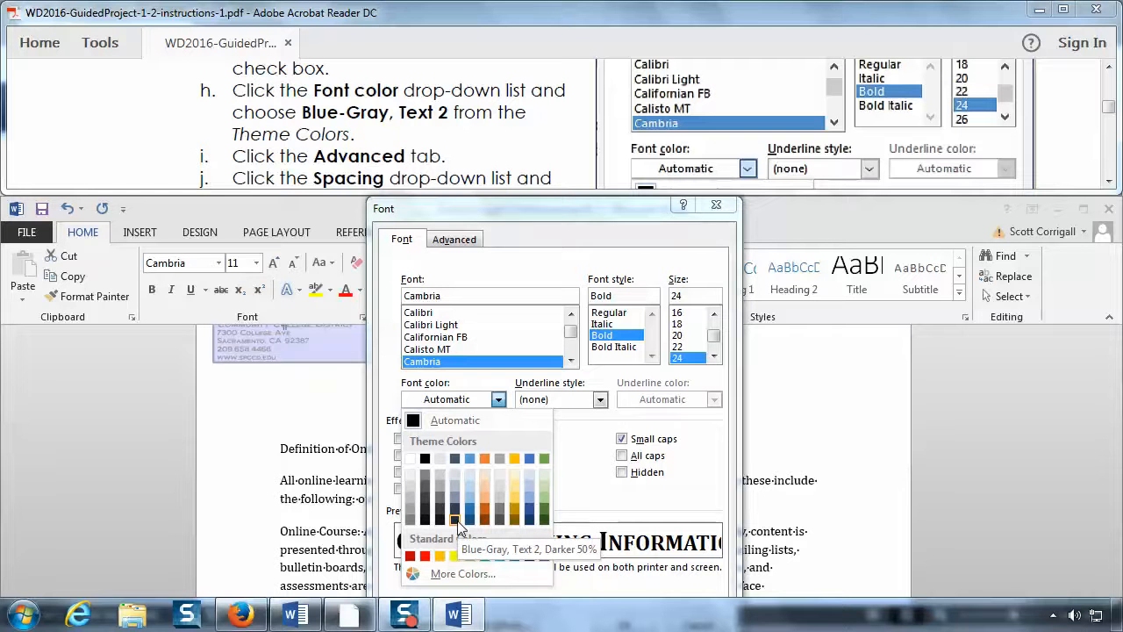
click(454, 460)
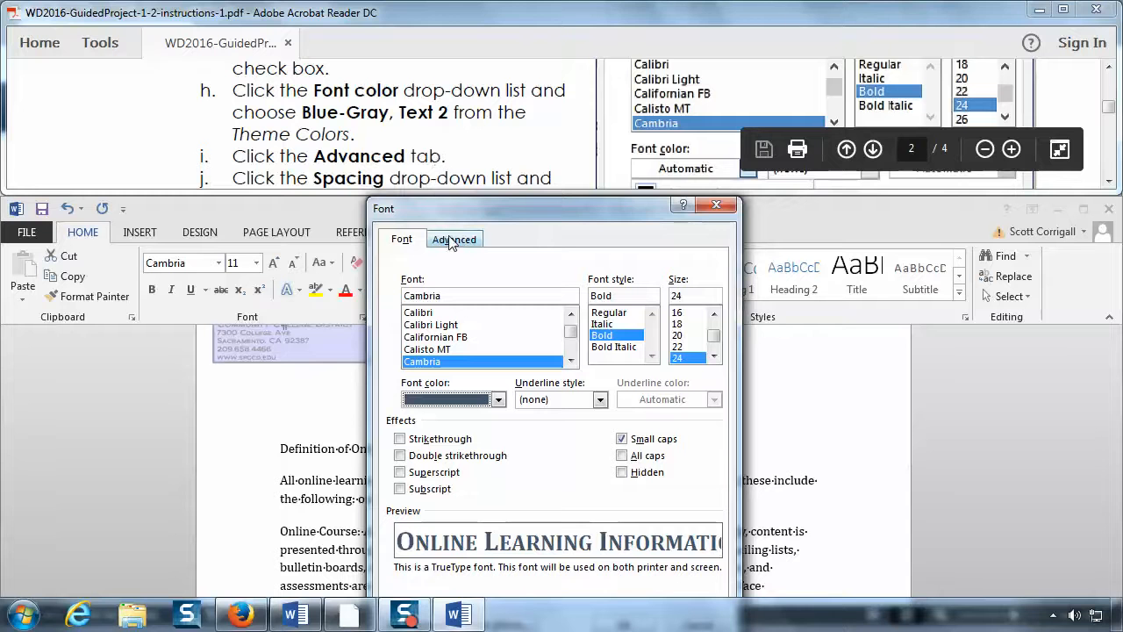
- Set the title's character spacing to Expanded by 1.2 pt, following instructions i to k, and apply the font settings
click(449, 132)
scroll(449, 129, down, 2)
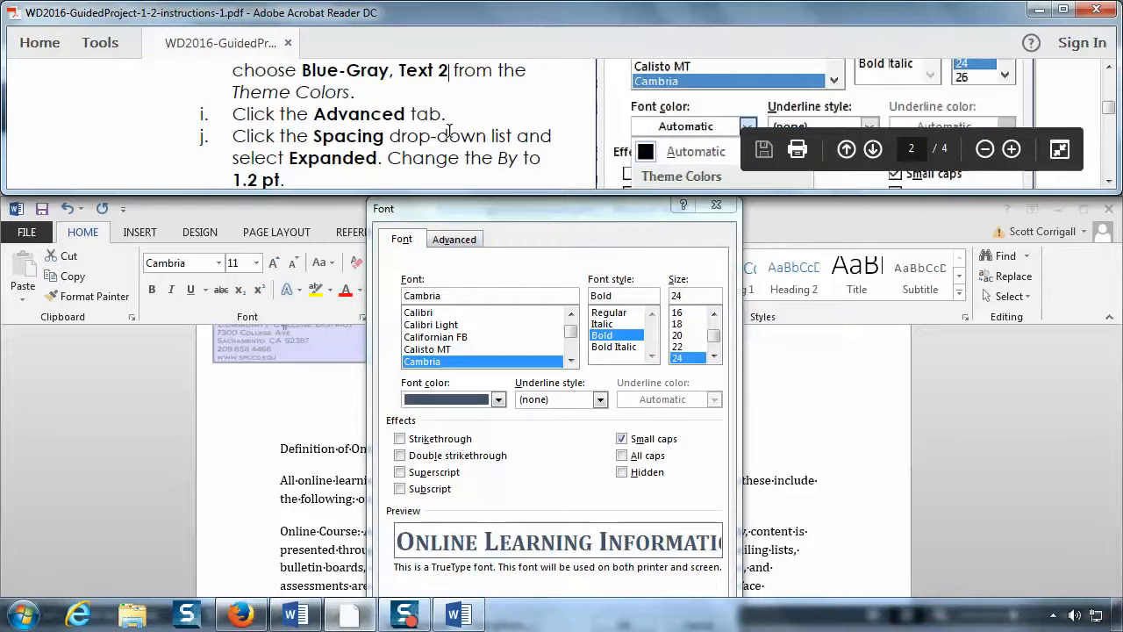
click(465, 239)
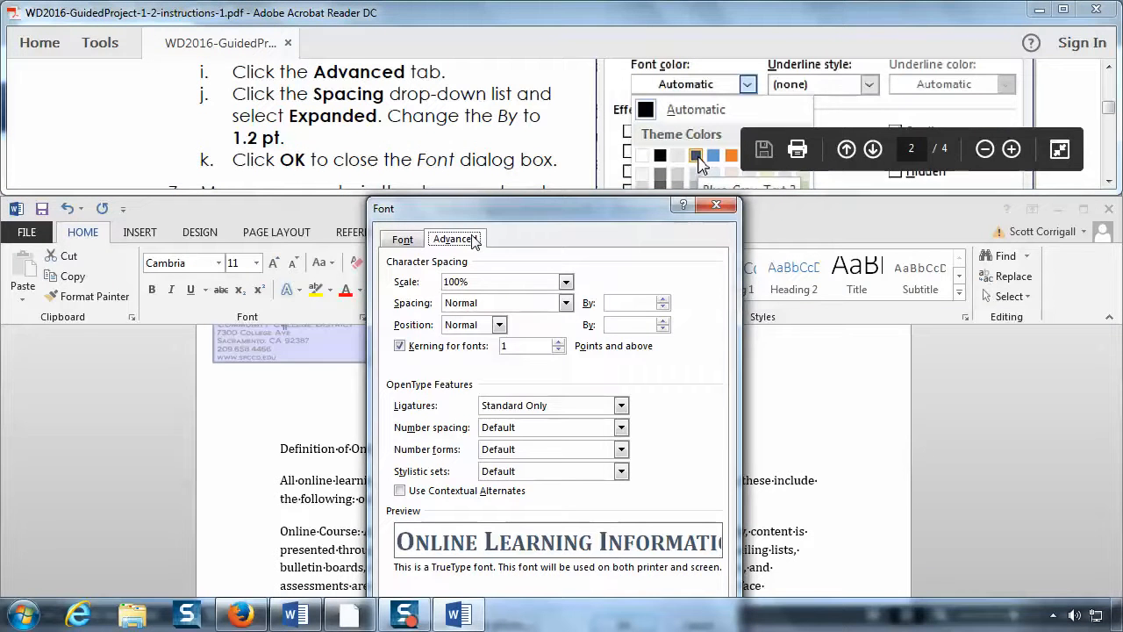
click(401, 242)
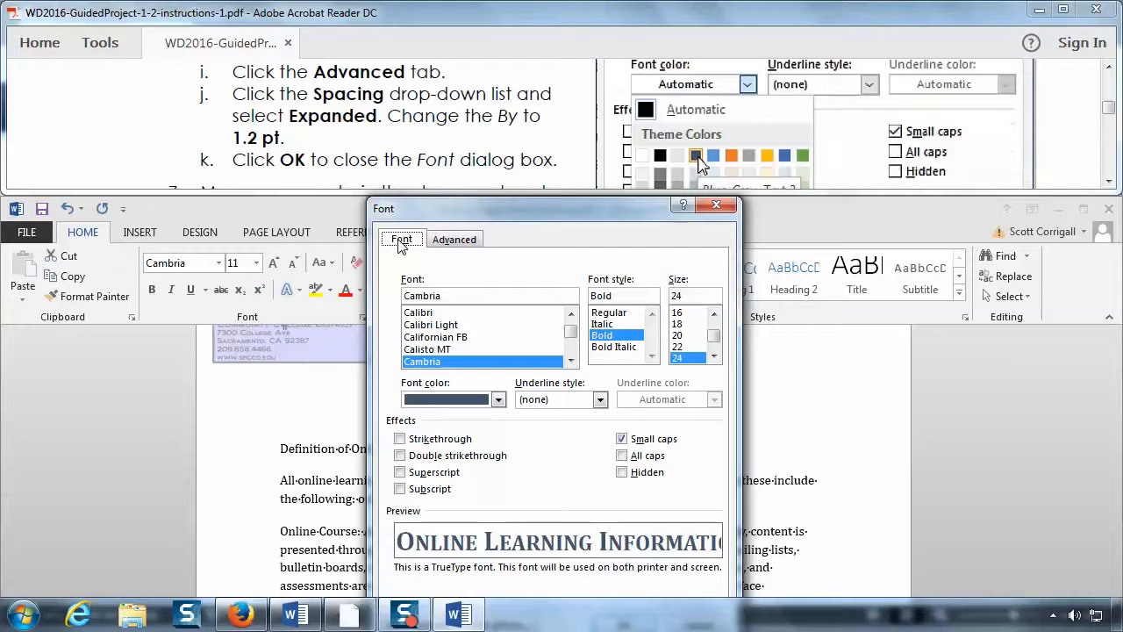
click(446, 246)
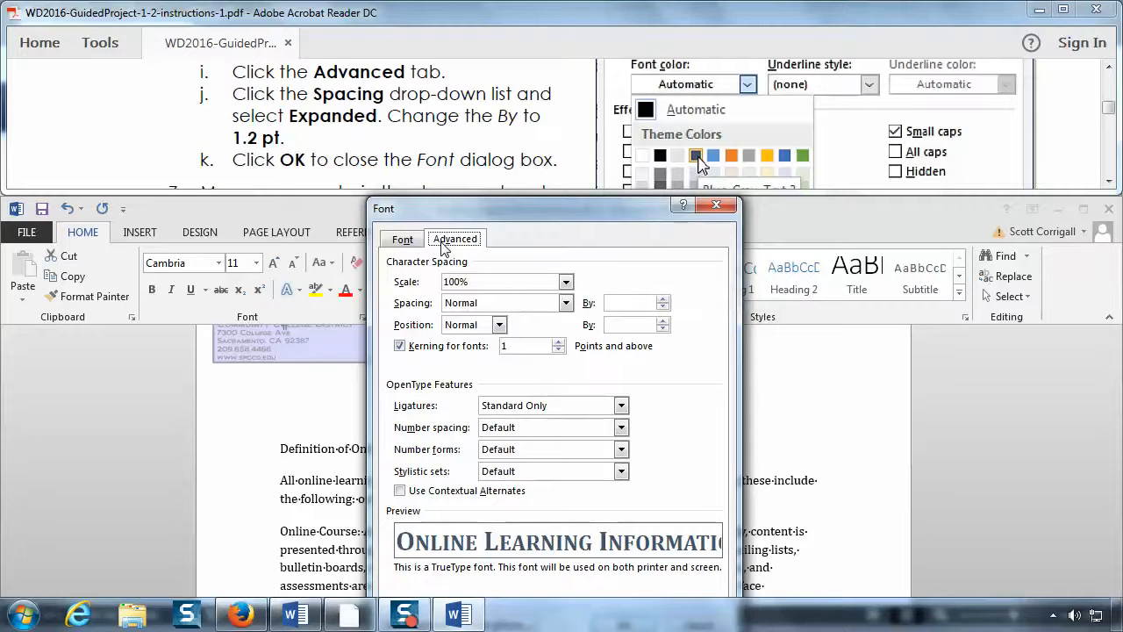
click(567, 303)
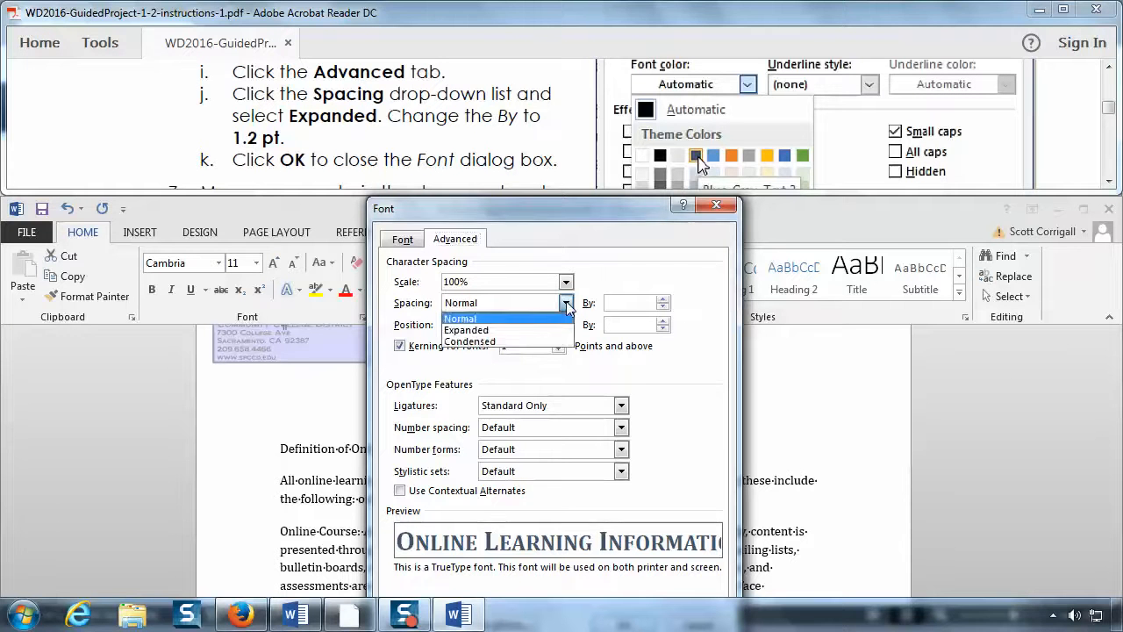
click(507, 331)
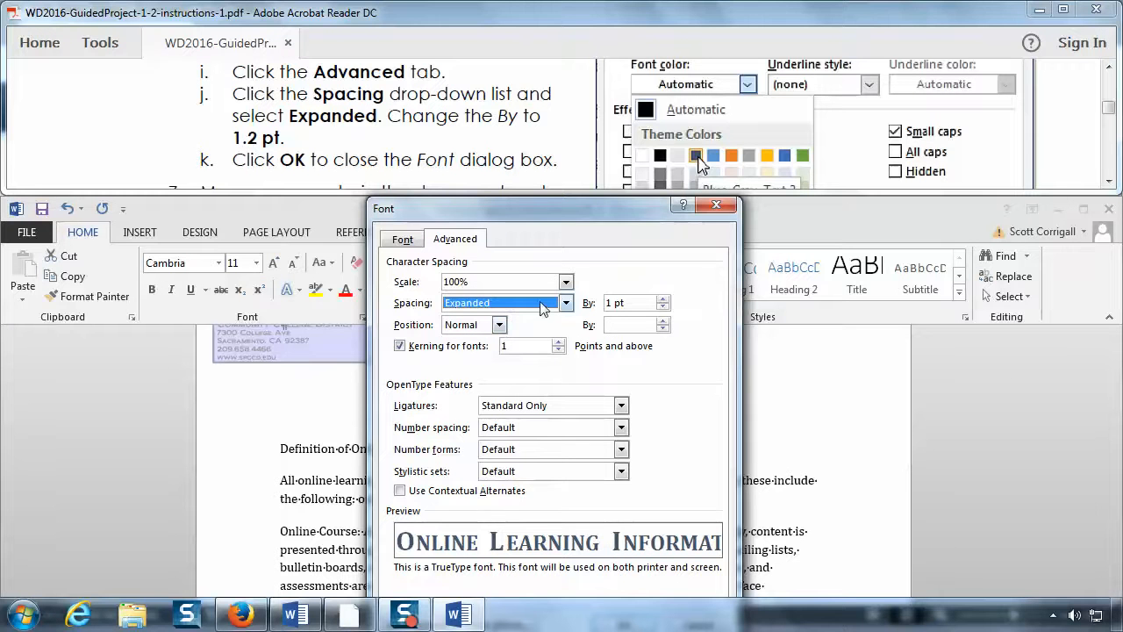
click(612, 302)
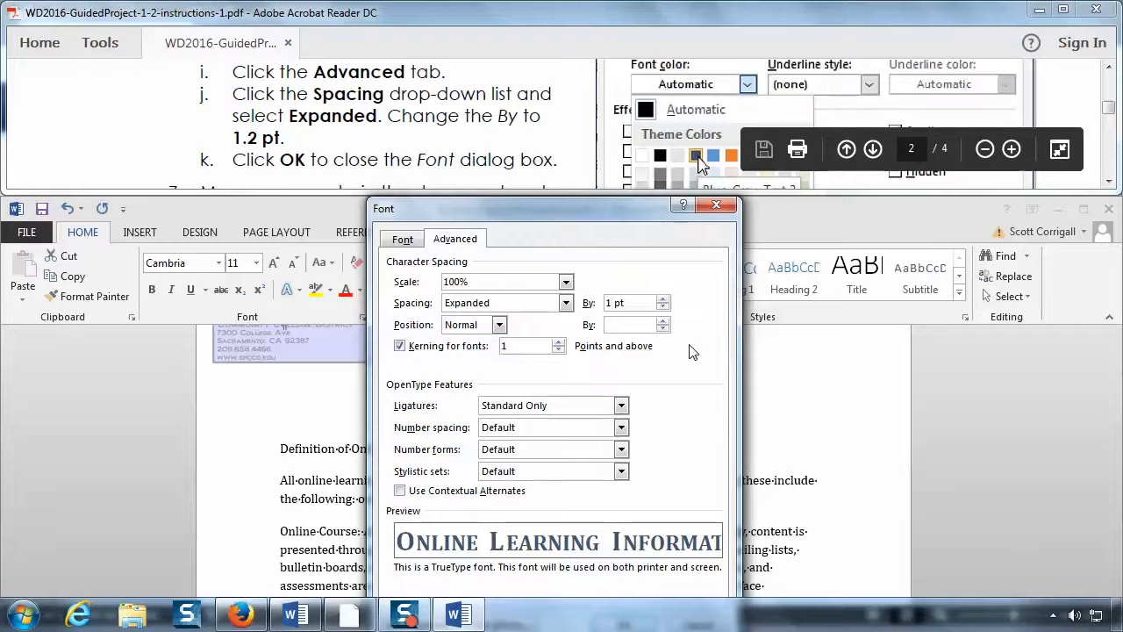
text(.2)
drag(559, 210, 539, 32)
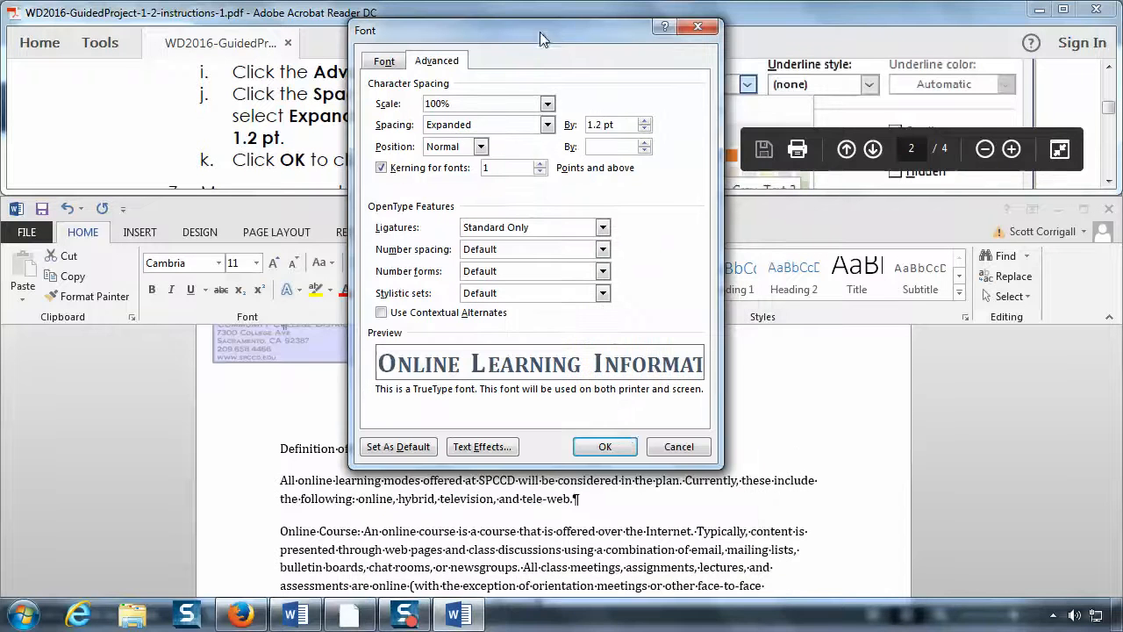
click(613, 448)
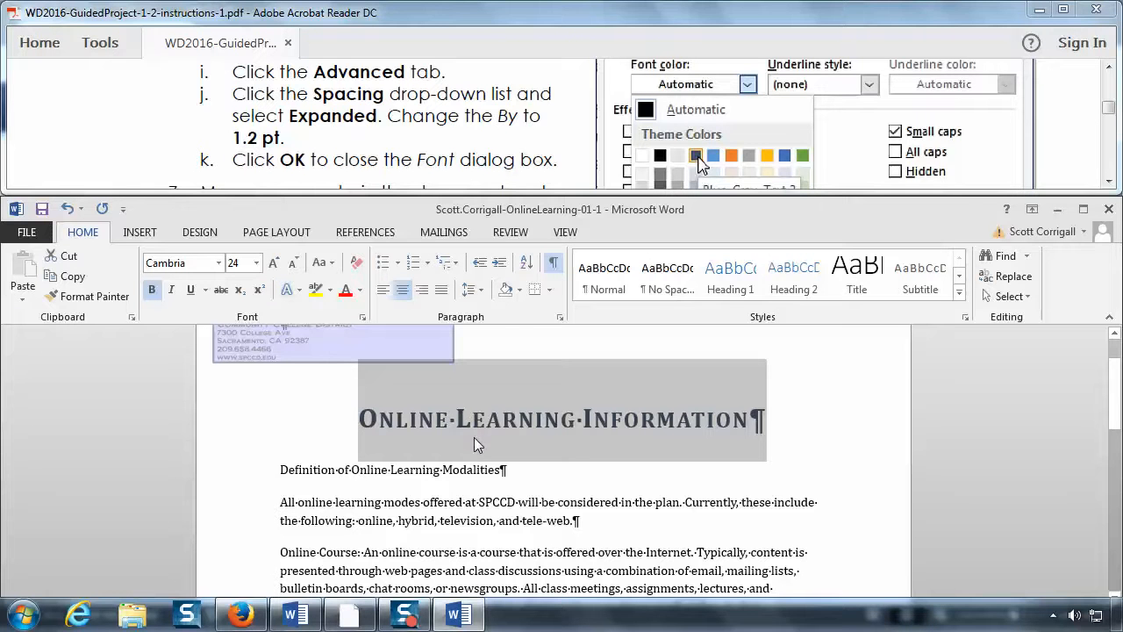
- Following instructions 7a and 7b, cut the document's last paragraph, beginning "SPCCD was a pioneer", including its paragraph mark
click(391, 165)
scroll(391, 165, down, 2)
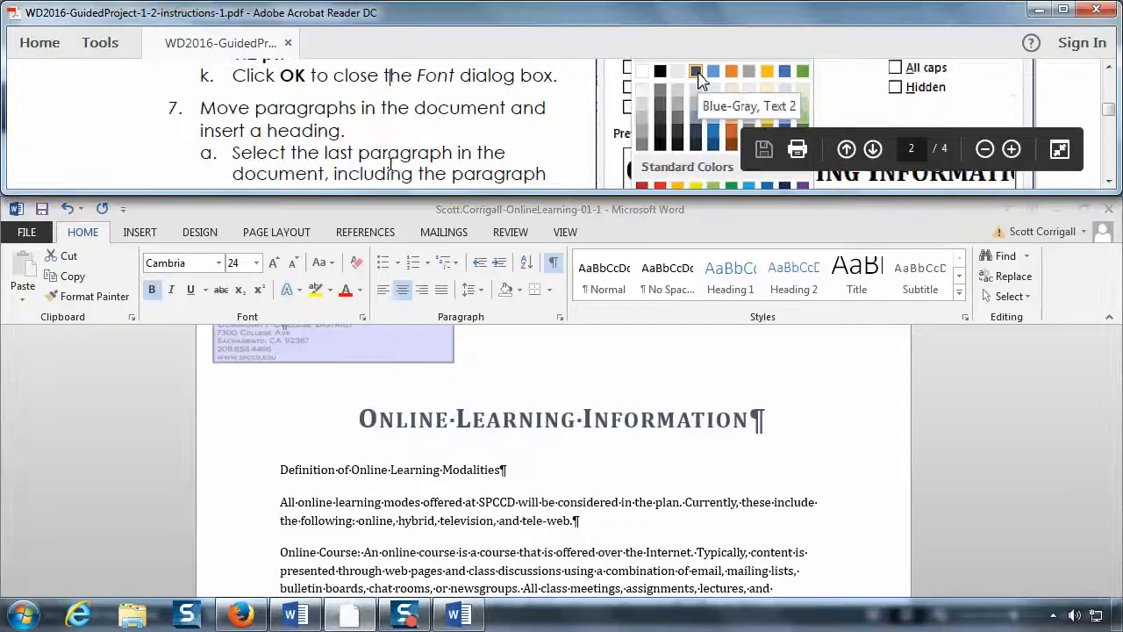
scroll(391, 163, down, 1)
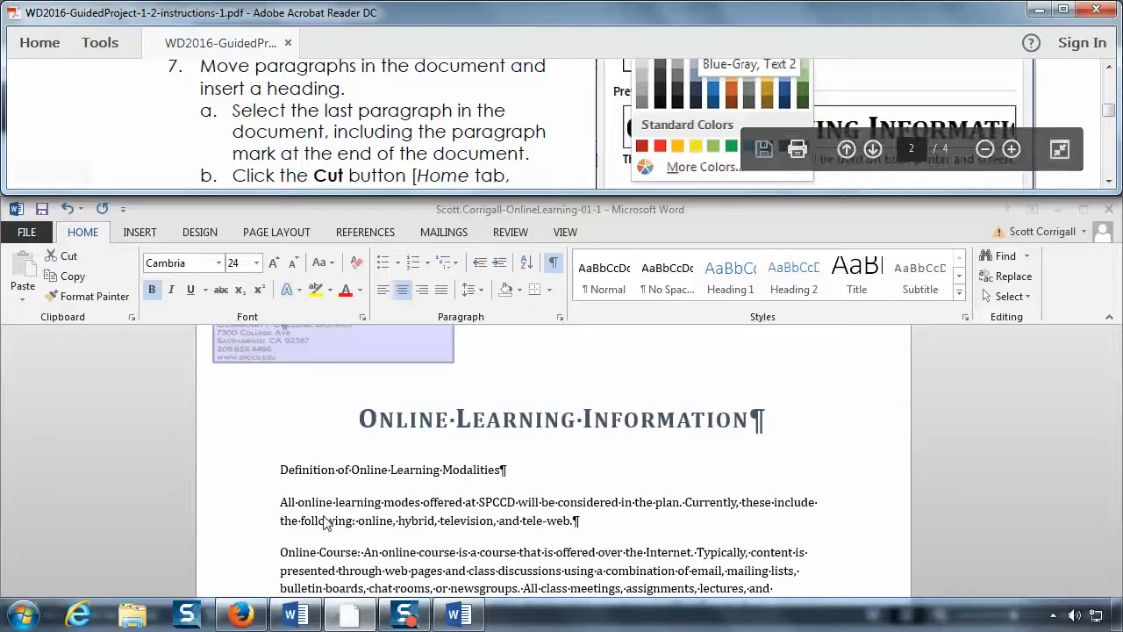
click(430, 541)
scroll(428, 527, down, 10)
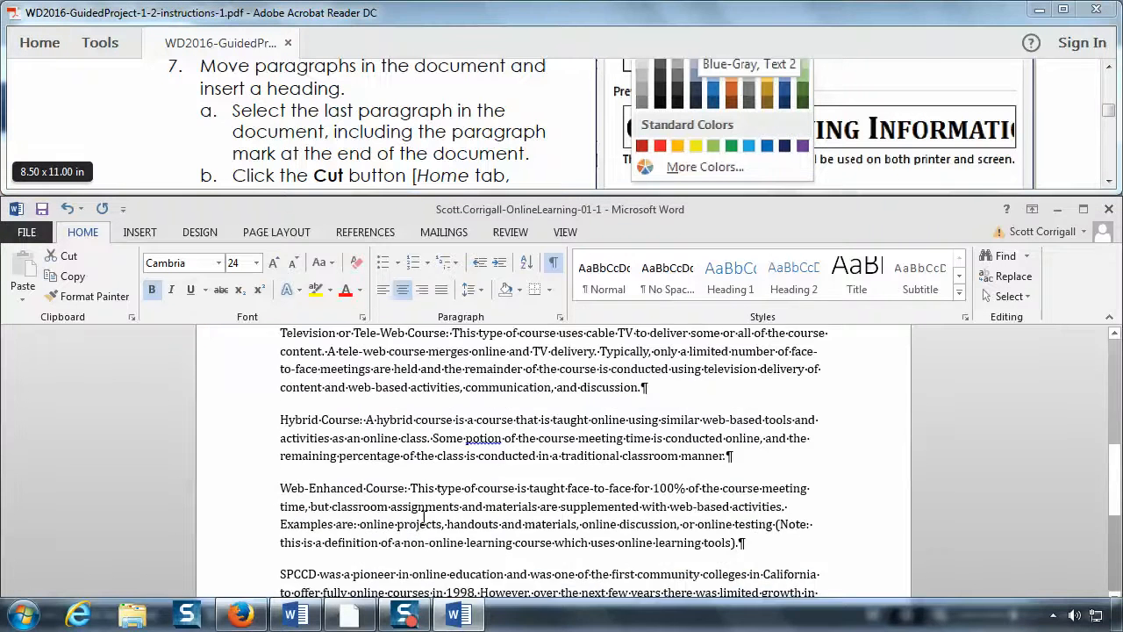
scroll(425, 518, down, 2)
scroll(425, 518, up, 1)
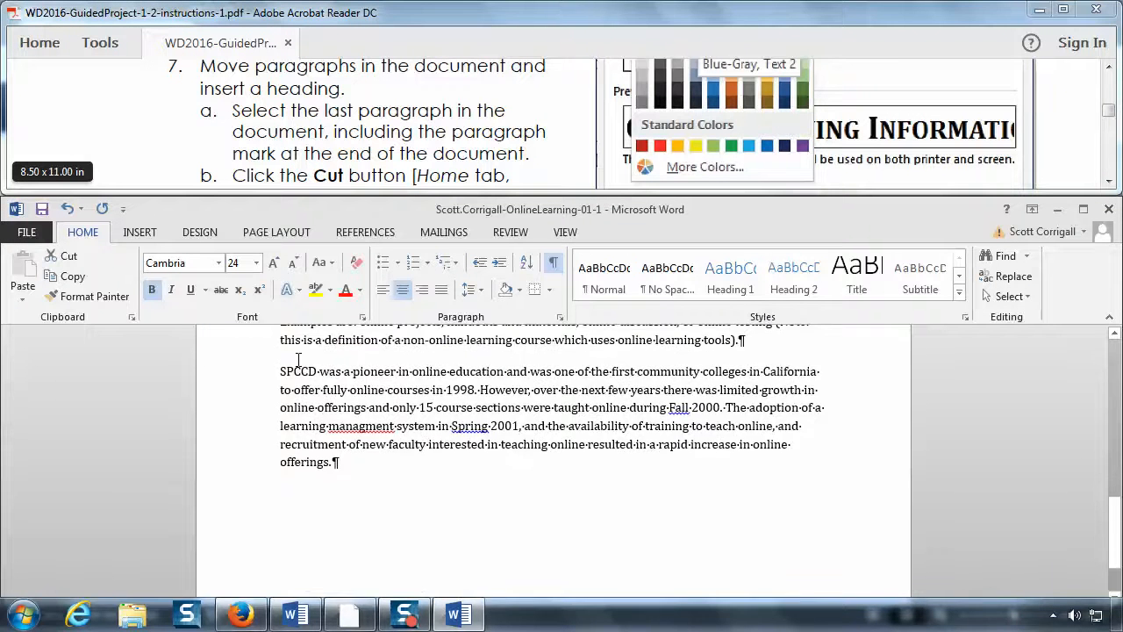
drag(280, 371, 356, 465)
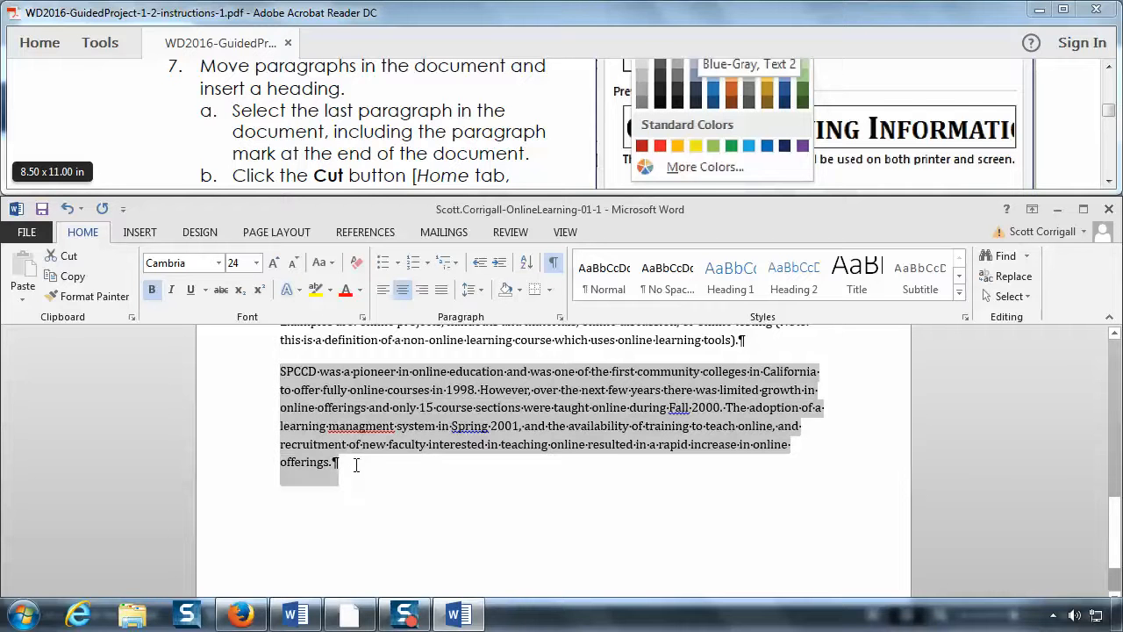
click(356, 465)
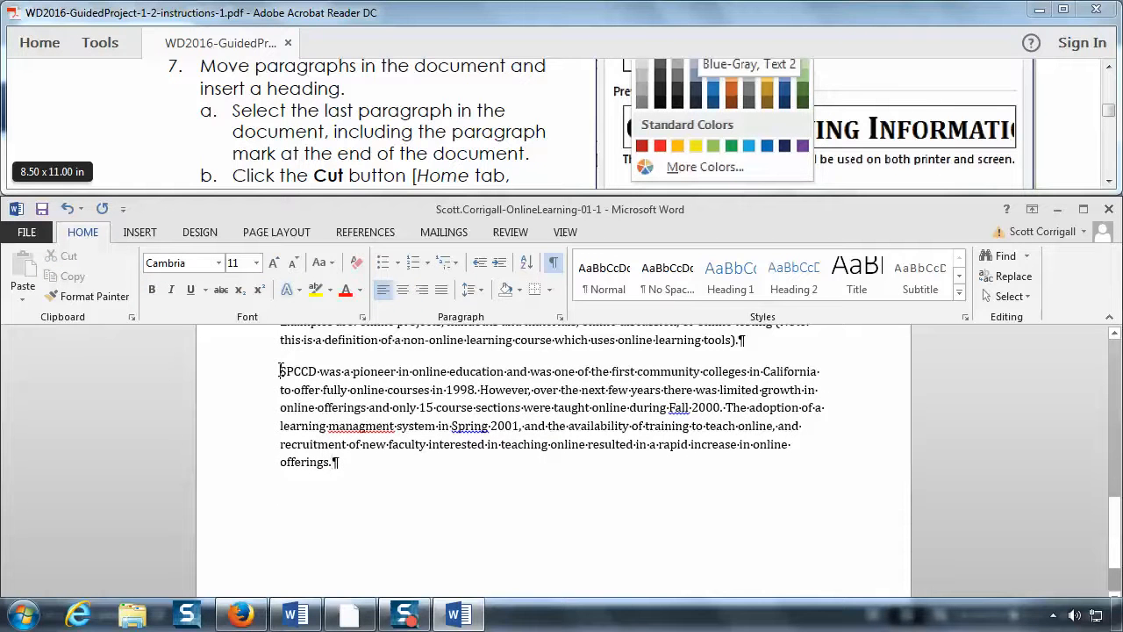
drag(280, 372, 346, 464)
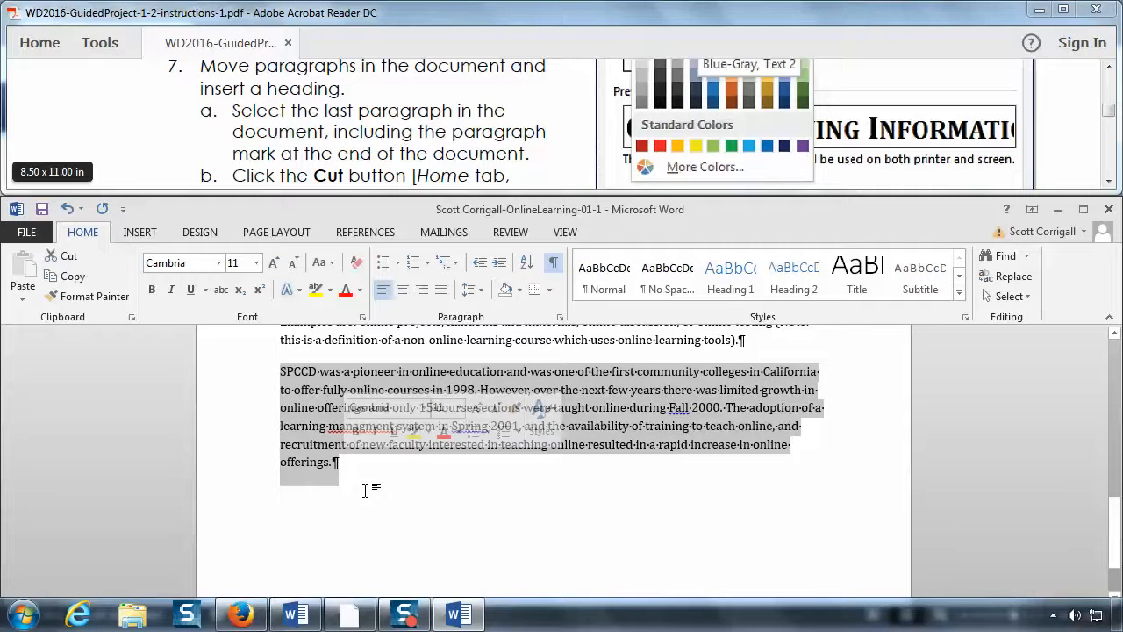
click(332, 154)
scroll(332, 153, down, 2)
scroll(332, 154, down, 1)
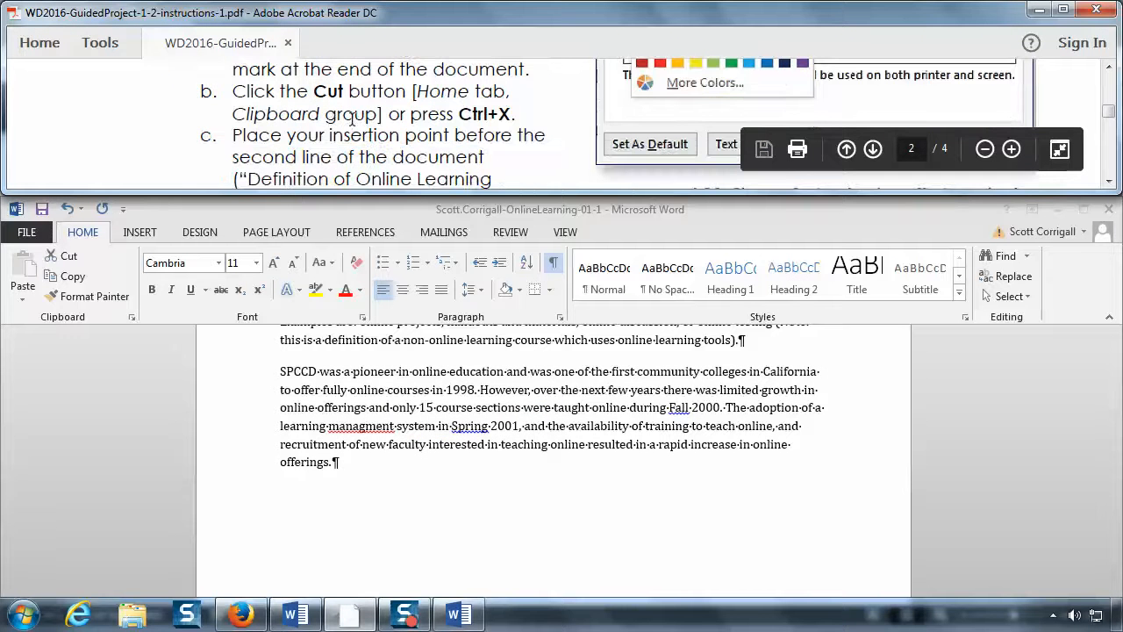
click(276, 201)
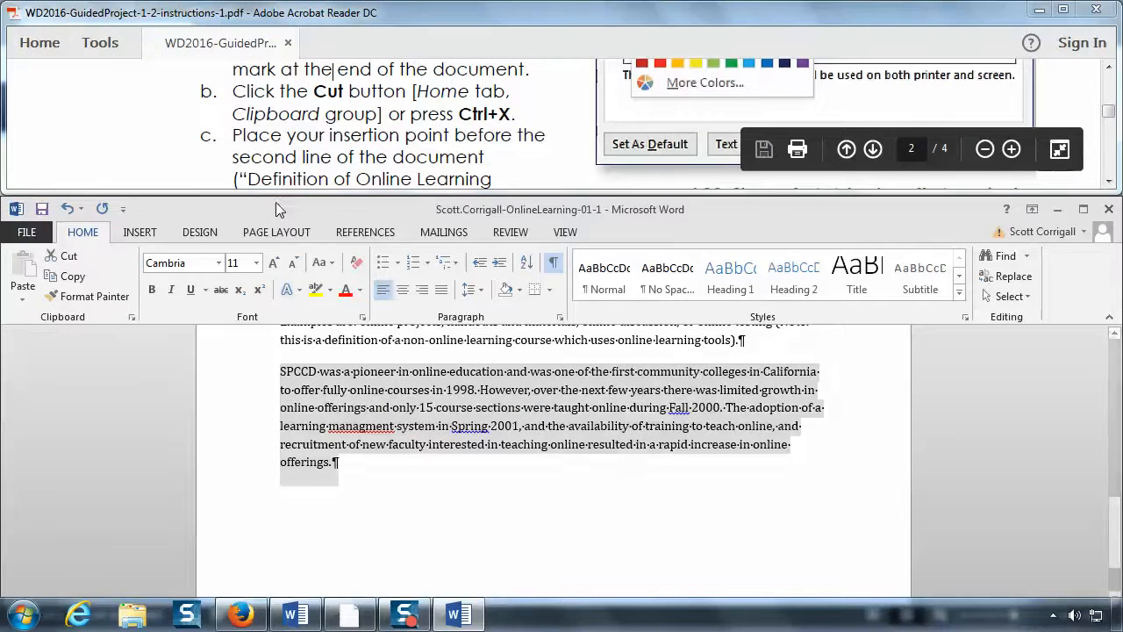
click(69, 260)
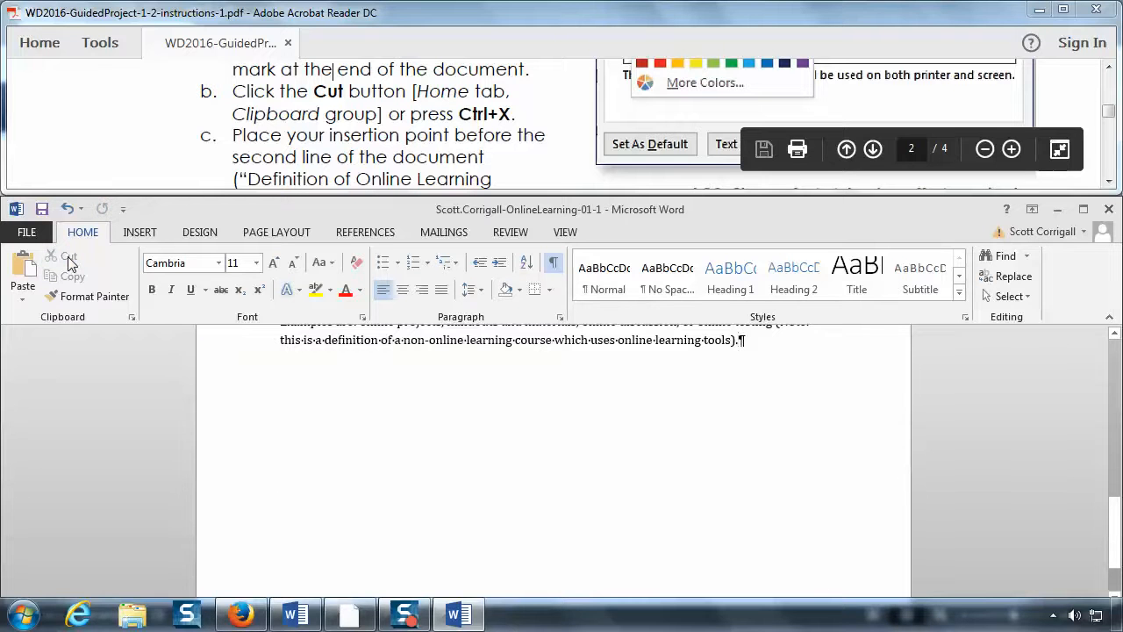
- Following instructions c and d, paste the cut paragraph before the "Definition of Online Learning Modalities" line
click(392, 157)
scroll(392, 157, down, 1)
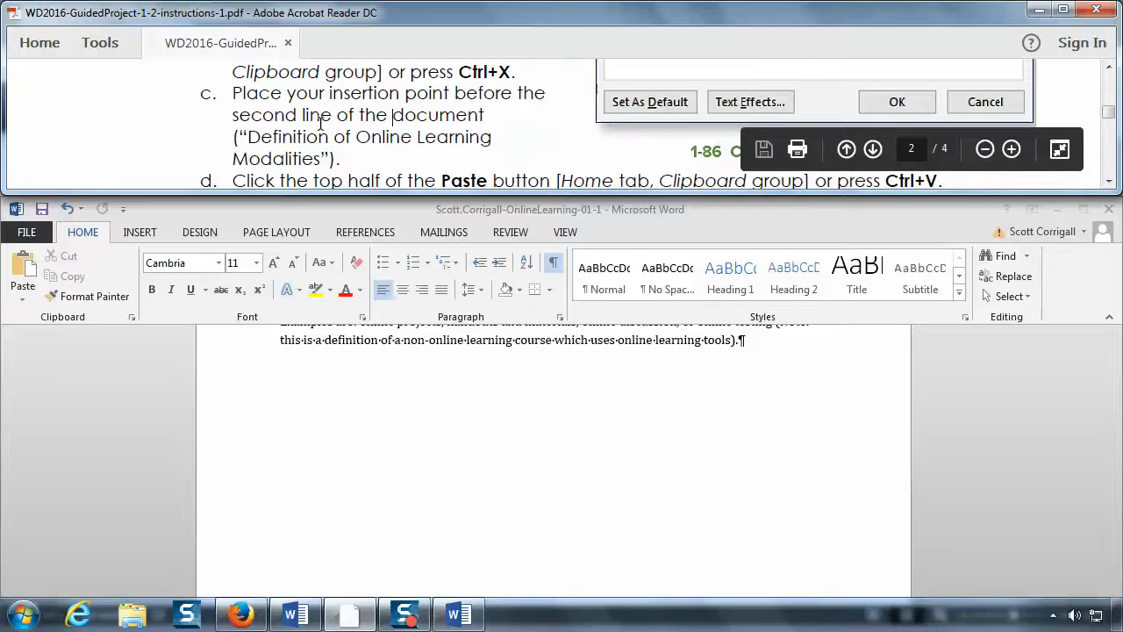
click(325, 371)
scroll(329, 376, up, 6)
scroll(332, 379, up, 5)
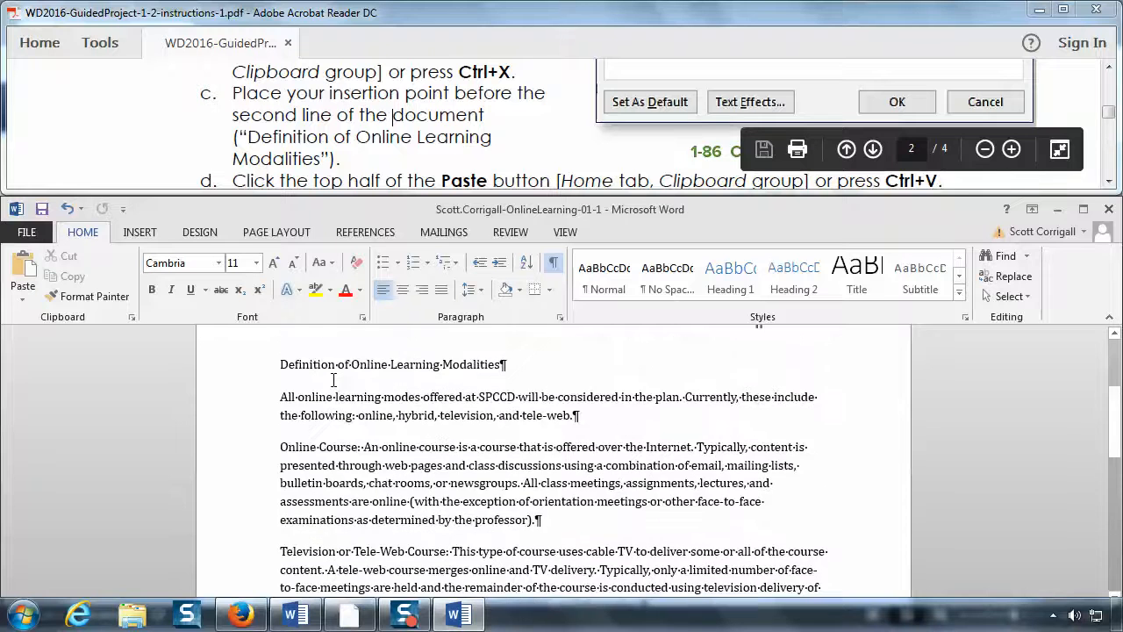
click(282, 448)
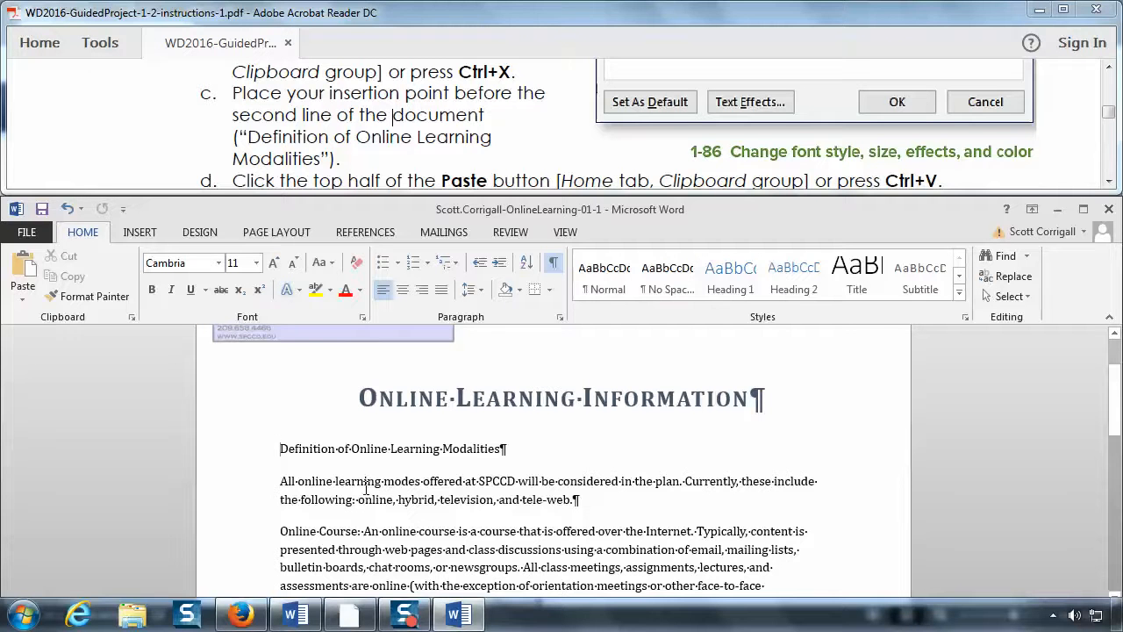
click(402, 145)
scroll(402, 146, down, 2)
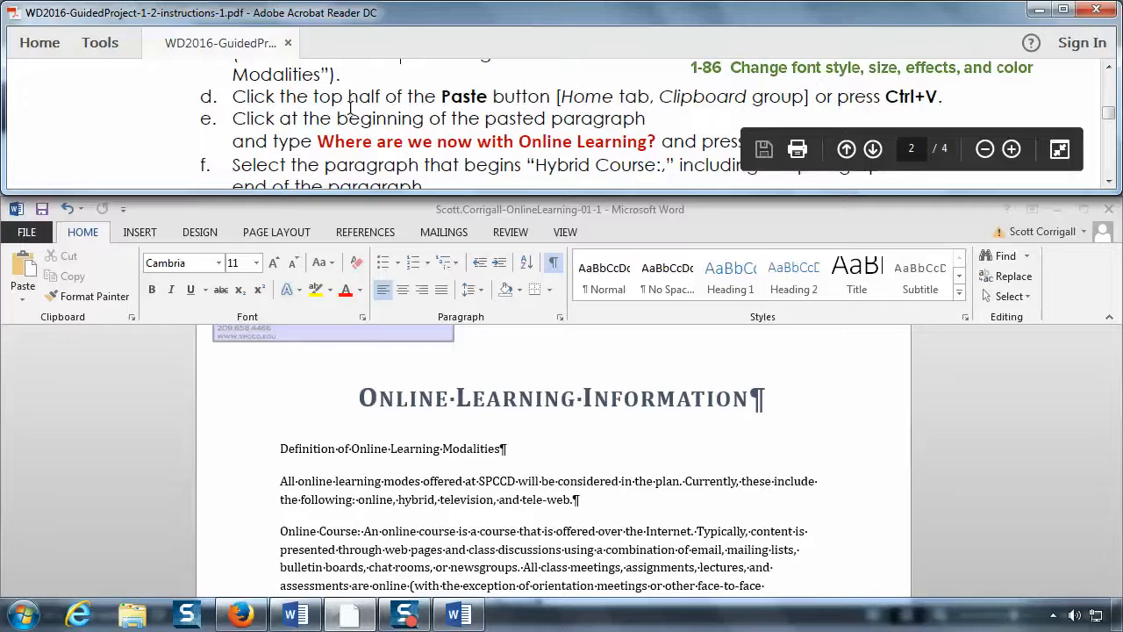
click(279, 449)
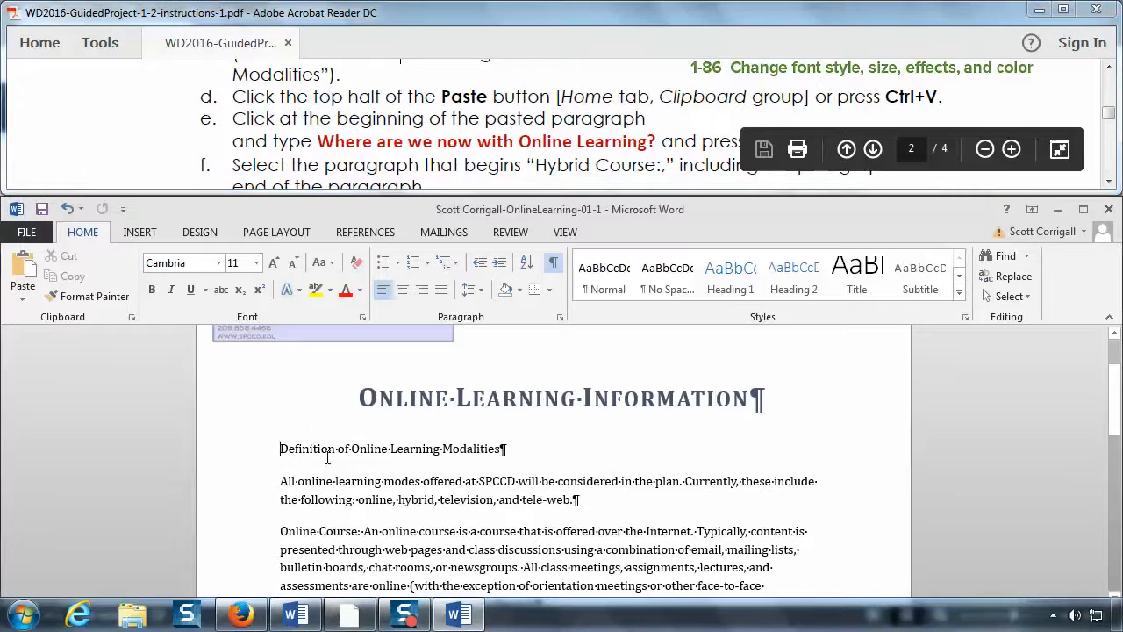
click(24, 274)
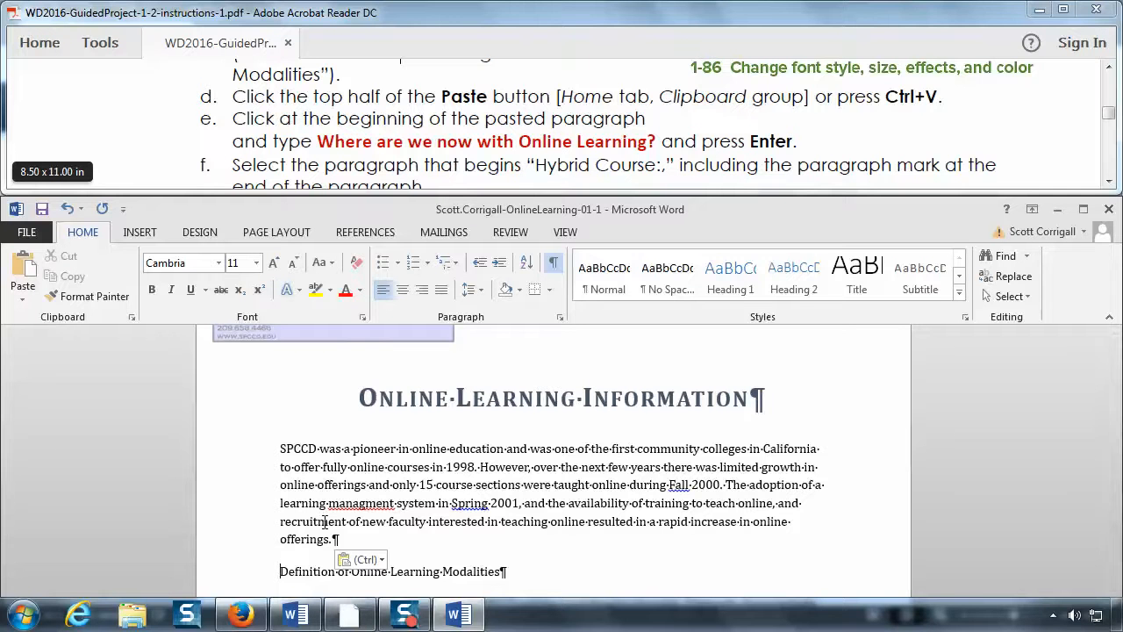
- Insert the heading "Where are we now with Online Learning?" on its own line before the pasted paragraph
key(ctrl+Up)
text(W)
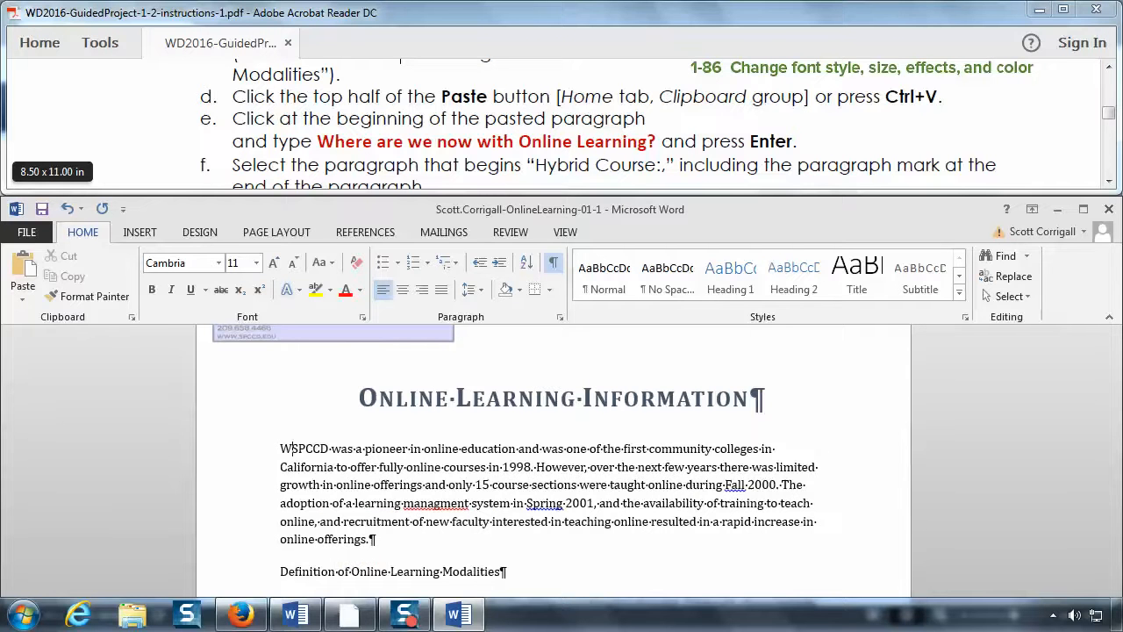
text(here are we)
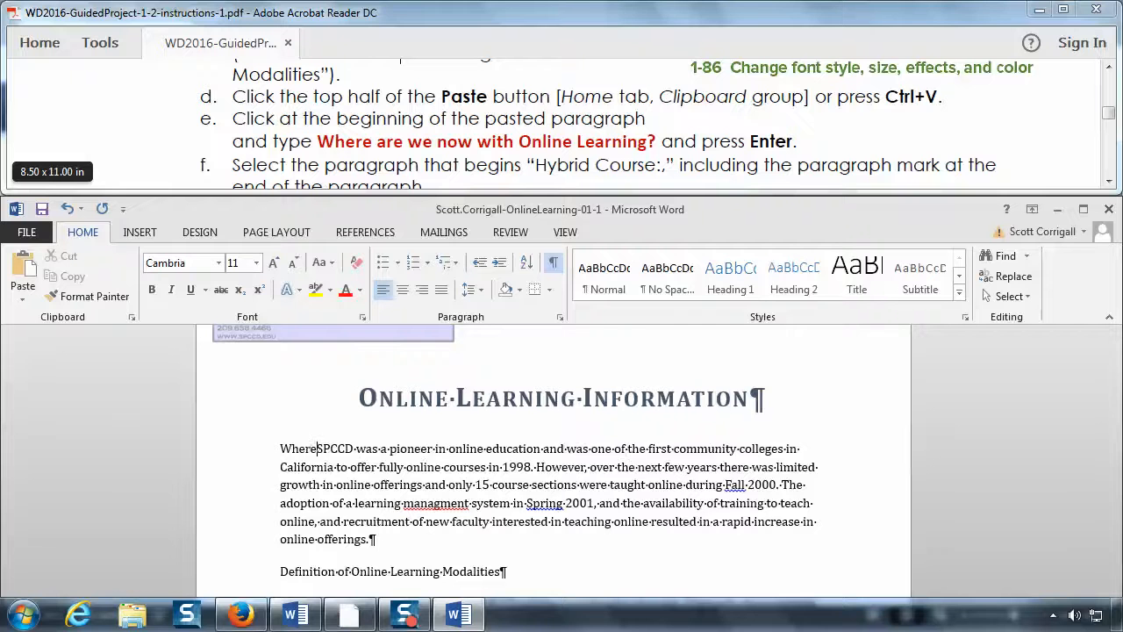
text( now with Onl)
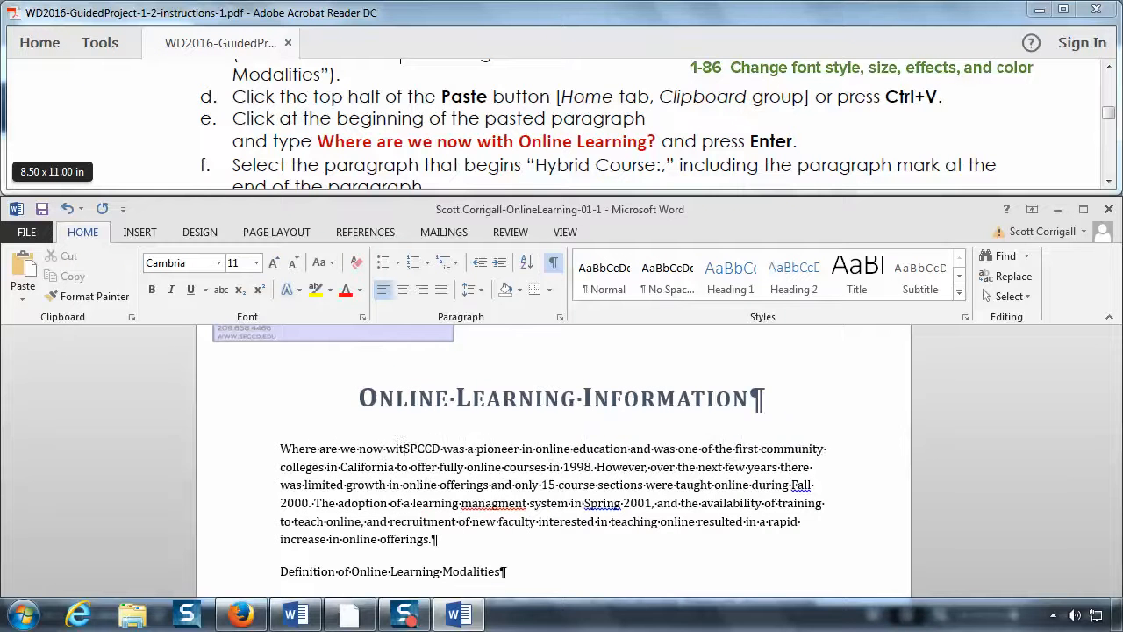
text(ine Learning?)
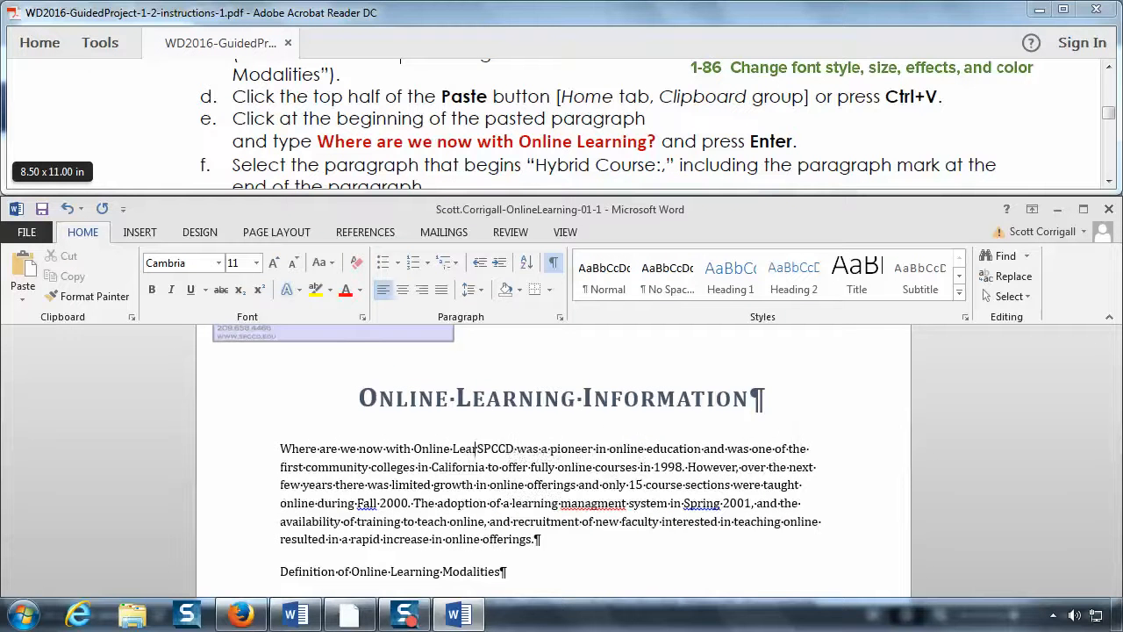
key(Return)
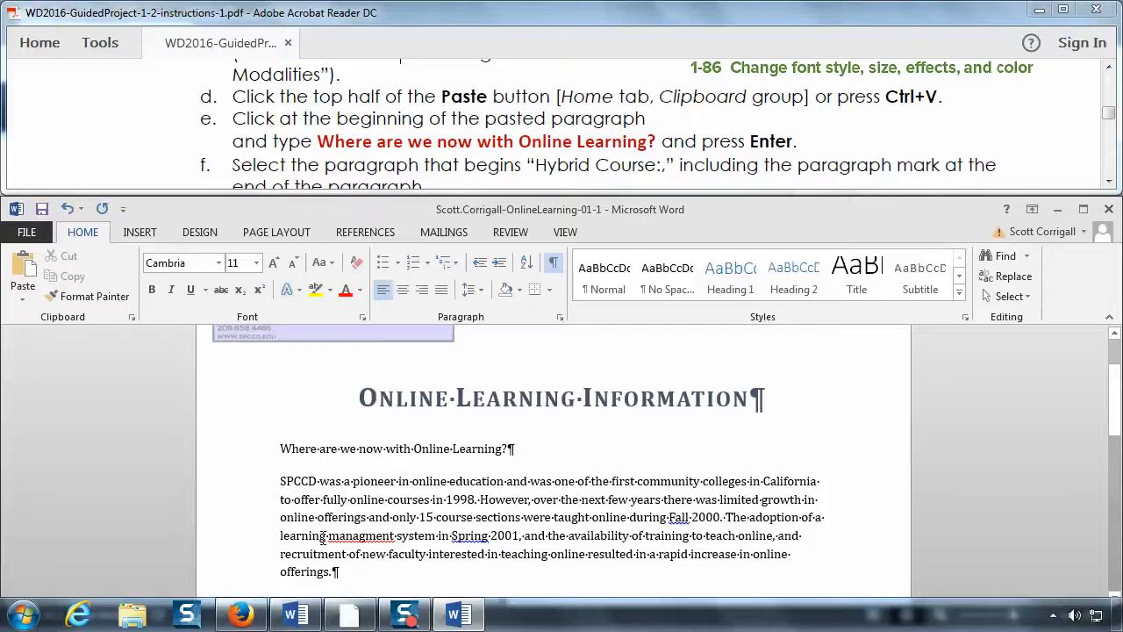
- Following instructions f and g, move the "Hybrid Course:" paragraph, including its paragraph mark, before the "Television or Tele-Web Course:" paragraph
click(432, 143)
scroll(431, 142, down, 2)
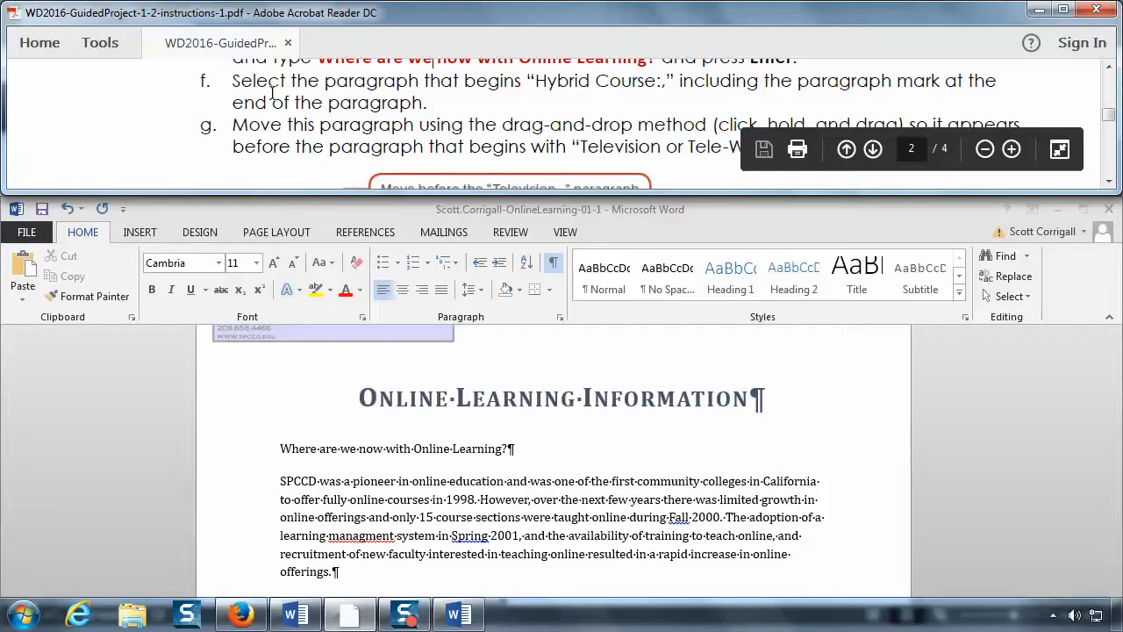
click(367, 528)
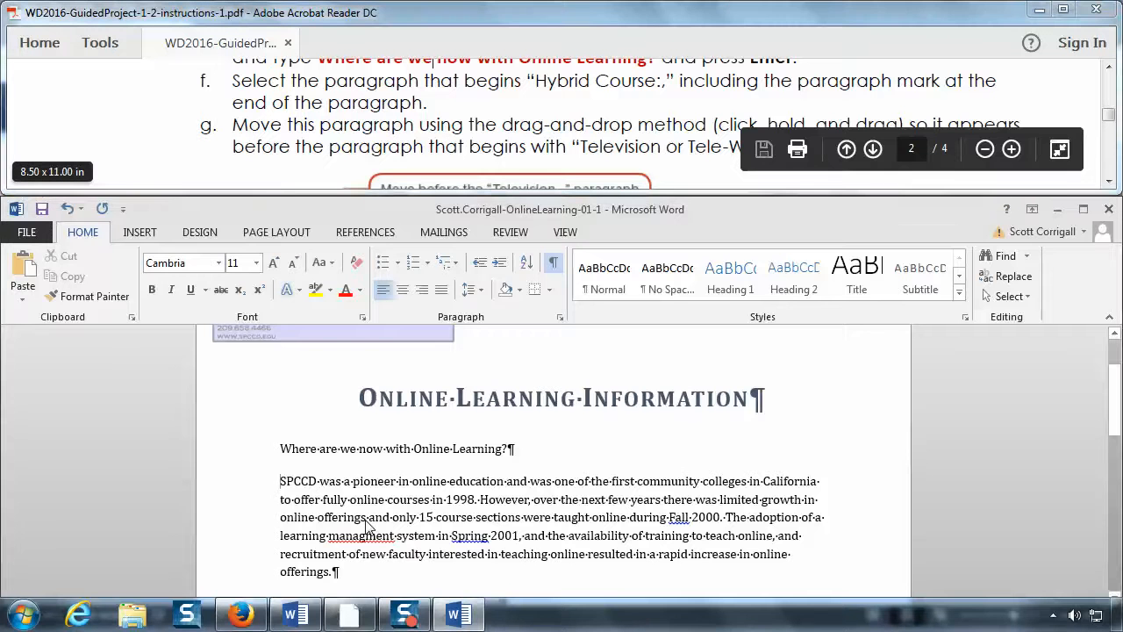
scroll(368, 522, down, 2)
scroll(369, 517, down, 5)
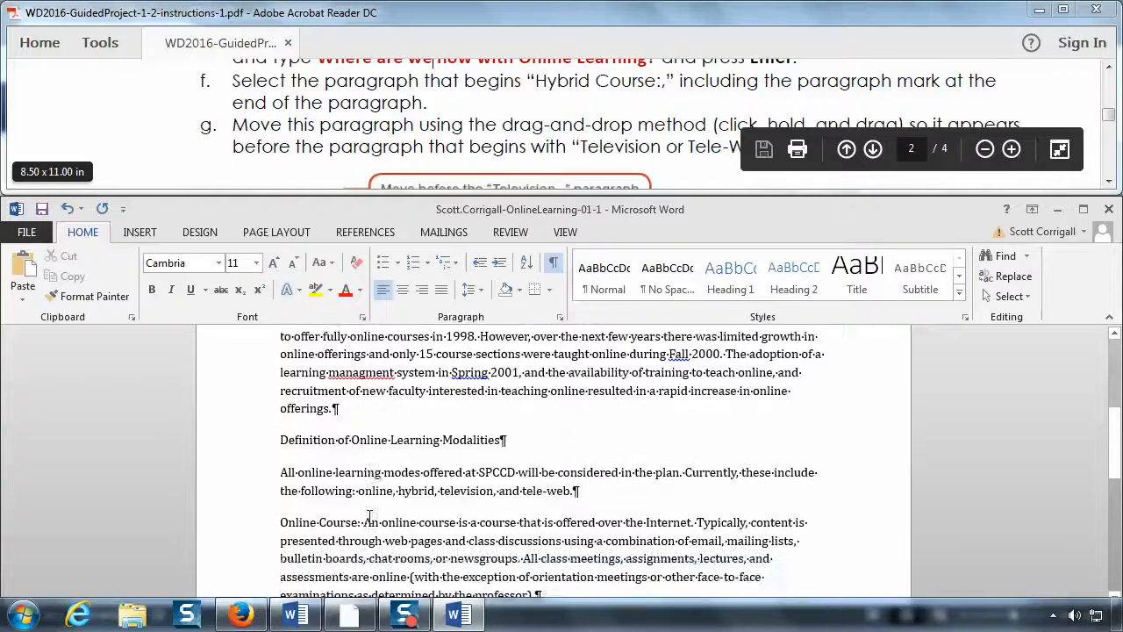
scroll(369, 517, down, 4)
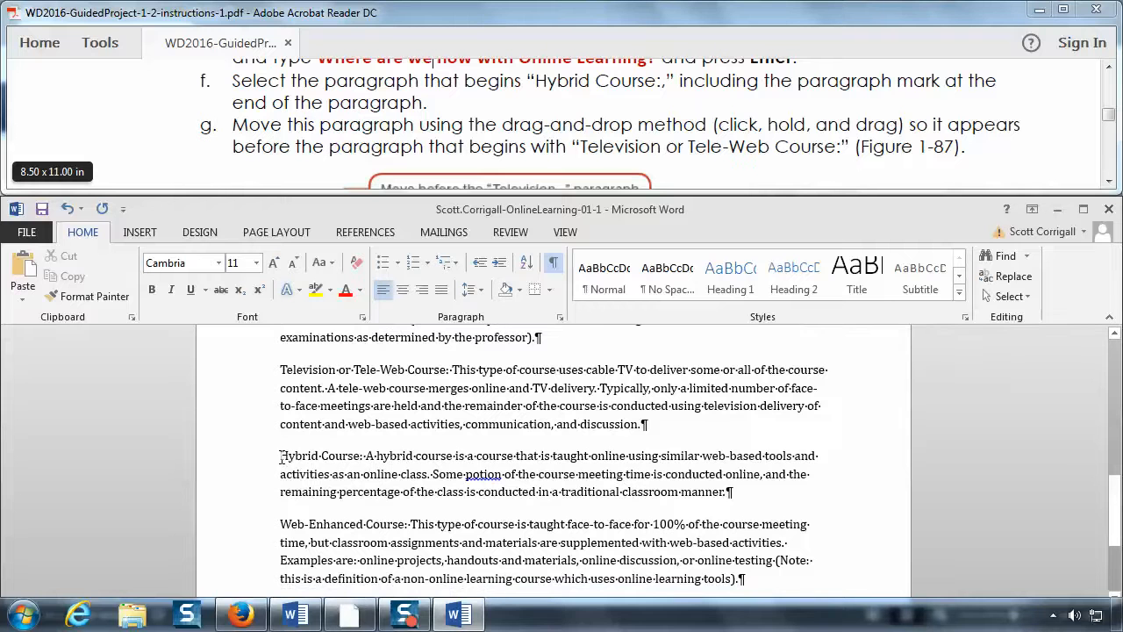
drag(281, 456, 802, 499)
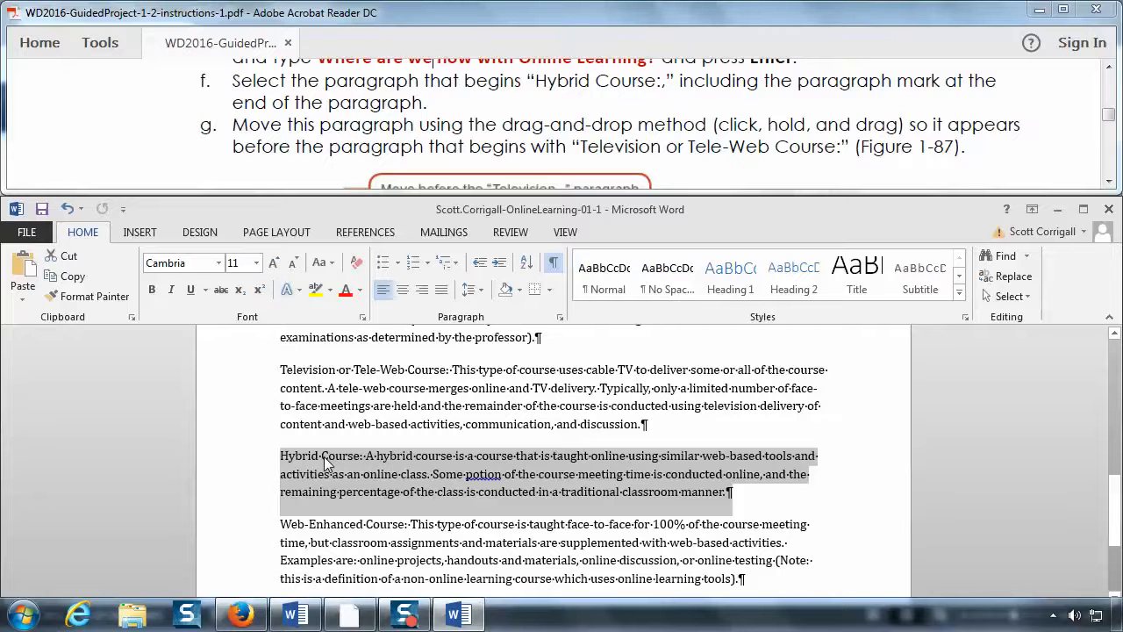
drag(324, 463, 228, 428)
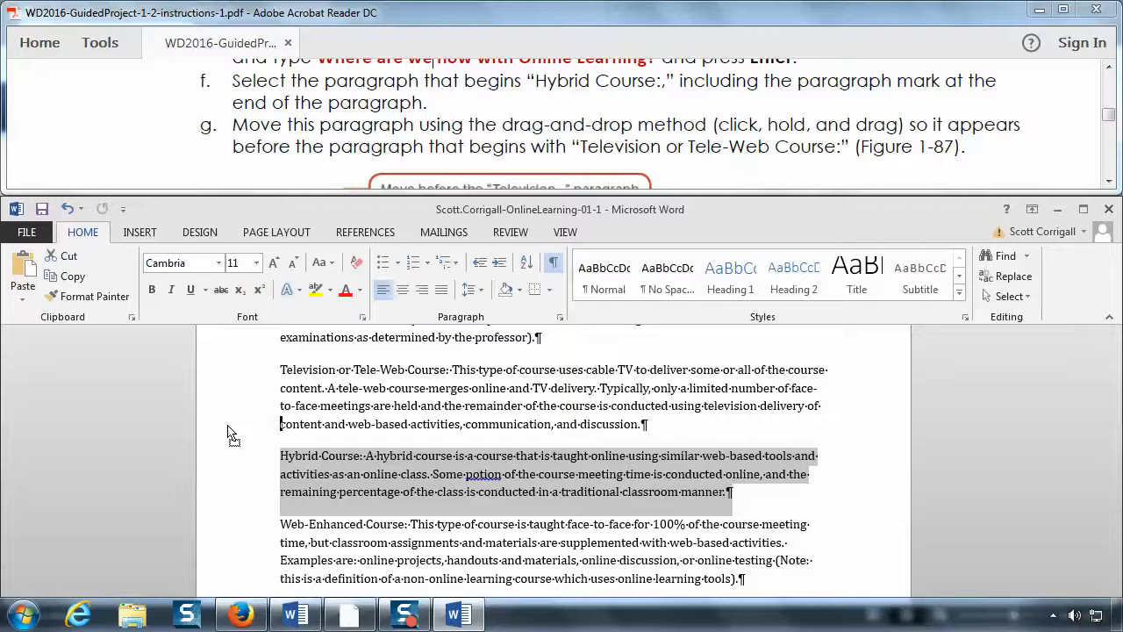
drag(227, 430, 283, 375)
drag(282, 375, 283, 376)
drag(283, 375, 283, 375)
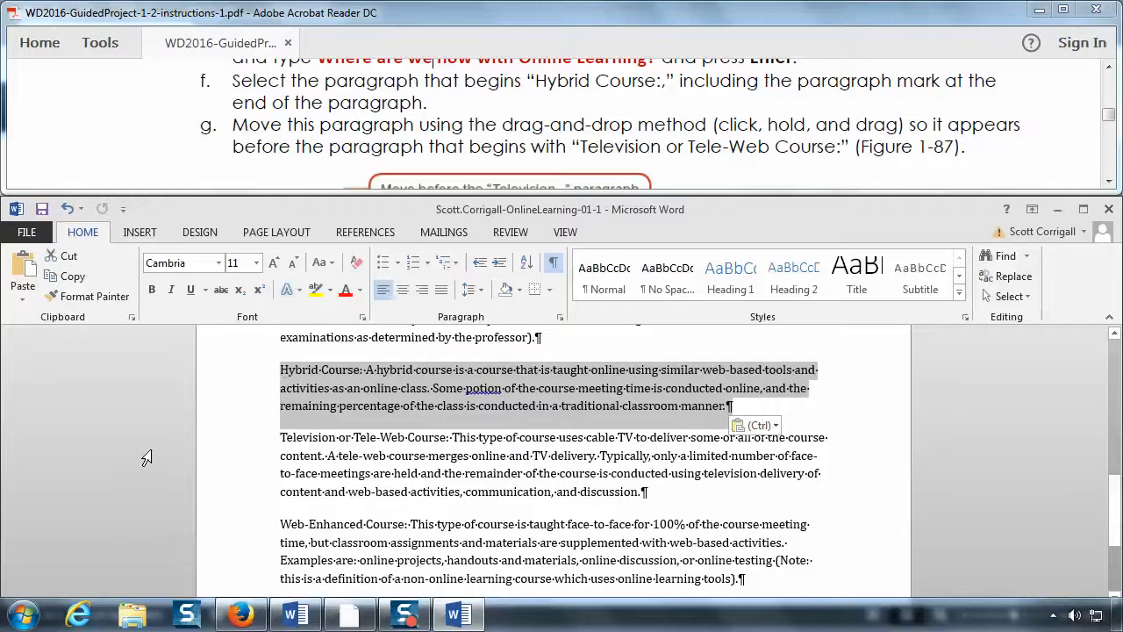
- Undo and redo the move of the "Hybrid Course:" paragraph two times
click(68, 208)
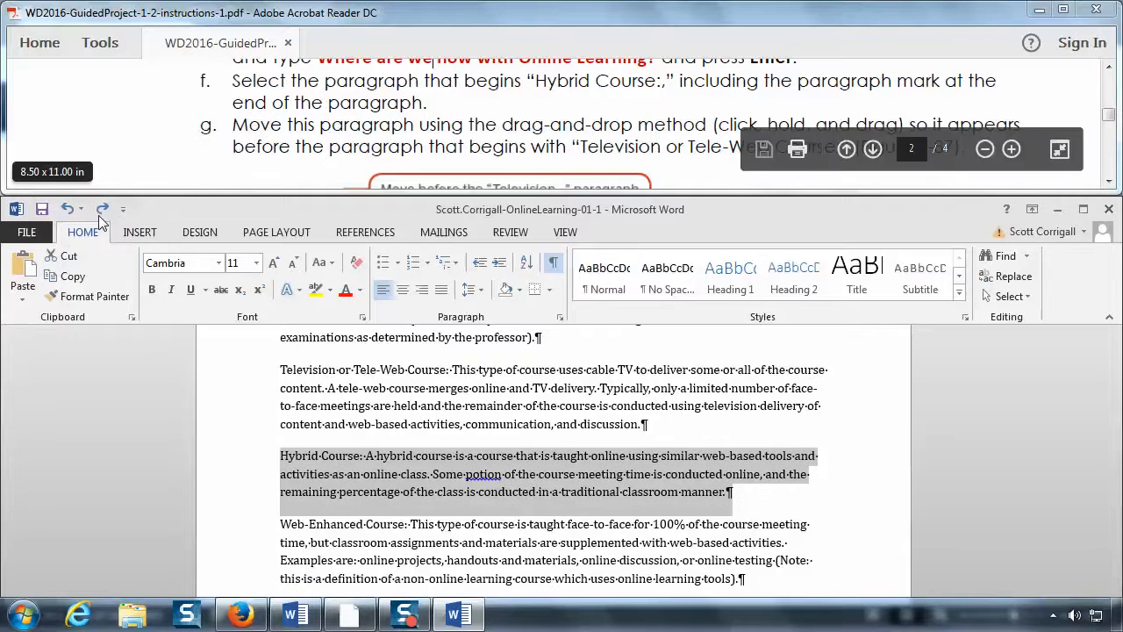
click(100, 209)
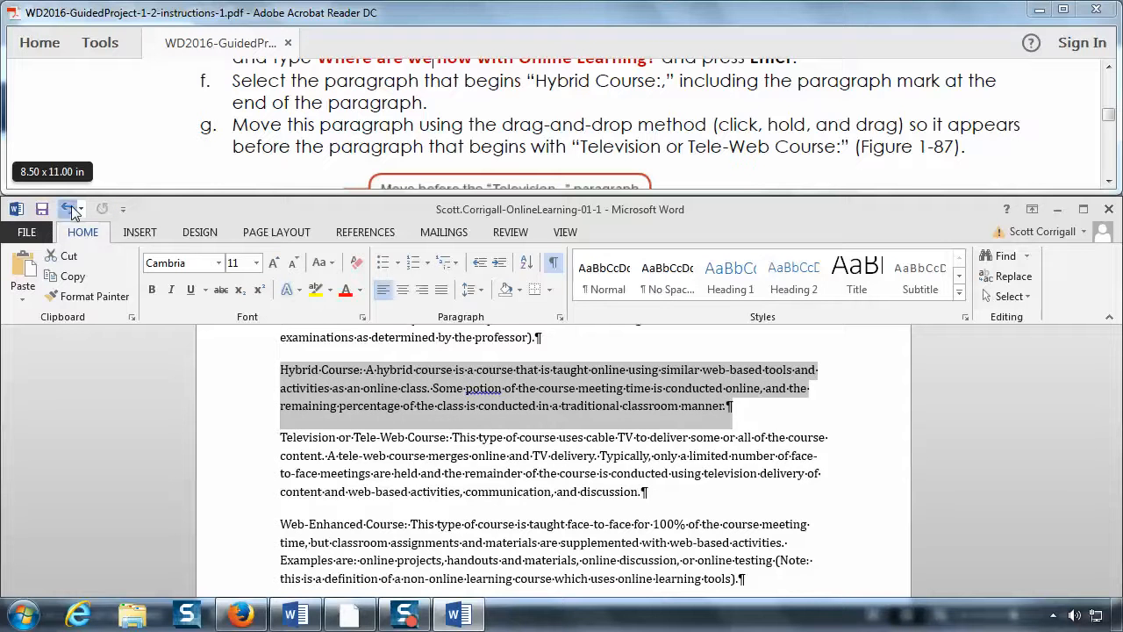
click(70, 210)
click(102, 212)
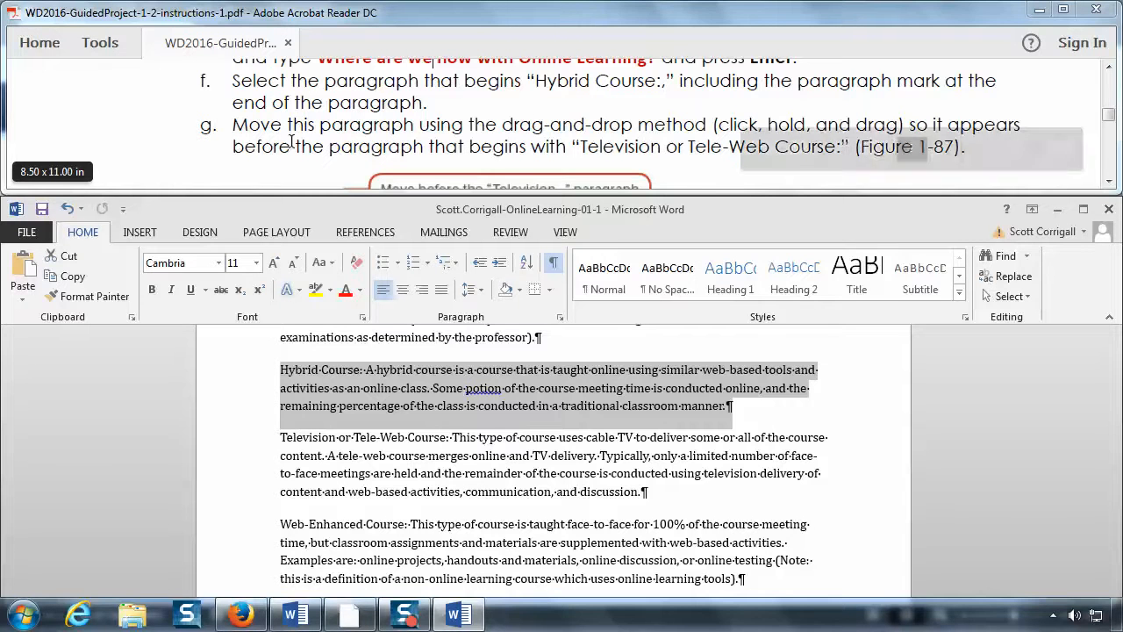
- Following instructions 8a and 8b, select the heading "Where are we now with Online Learning?" and open its basic font settings
click(533, 133)
scroll(535, 132, down, 1)
scroll(536, 132, down, 5)
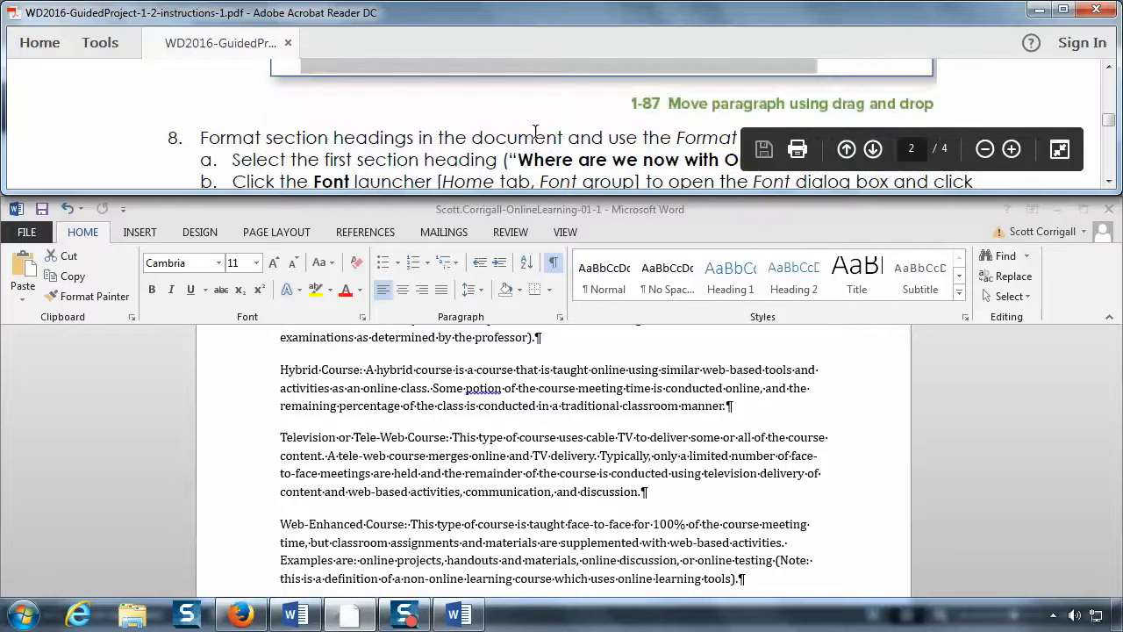
scroll(537, 133, down, 1)
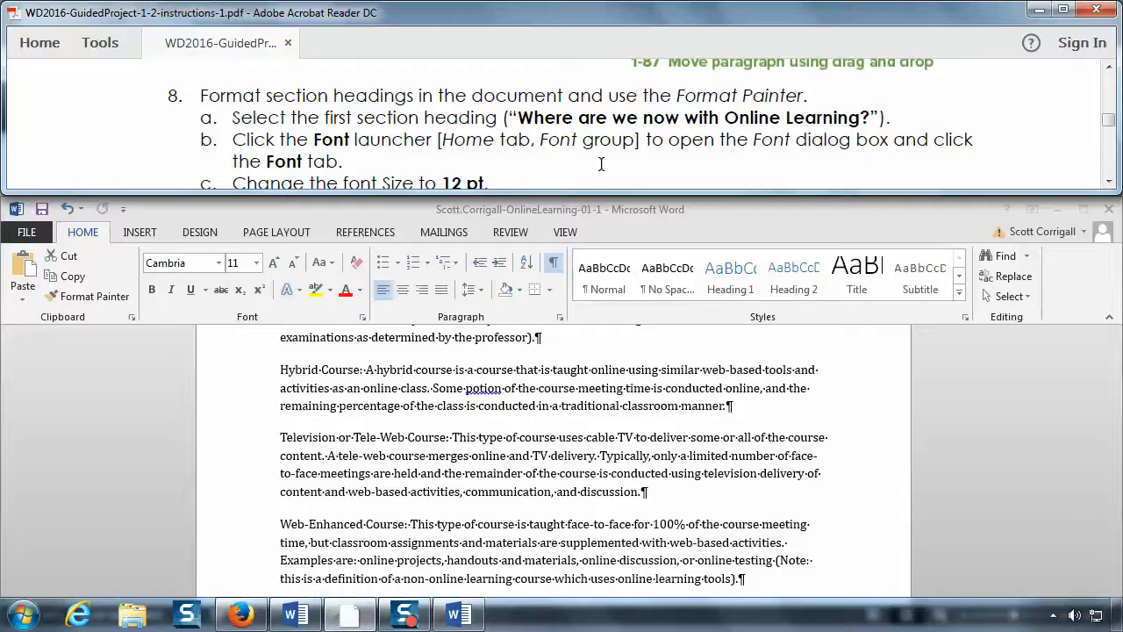
triple_click(438, 406)
scroll(439, 406, up, 5)
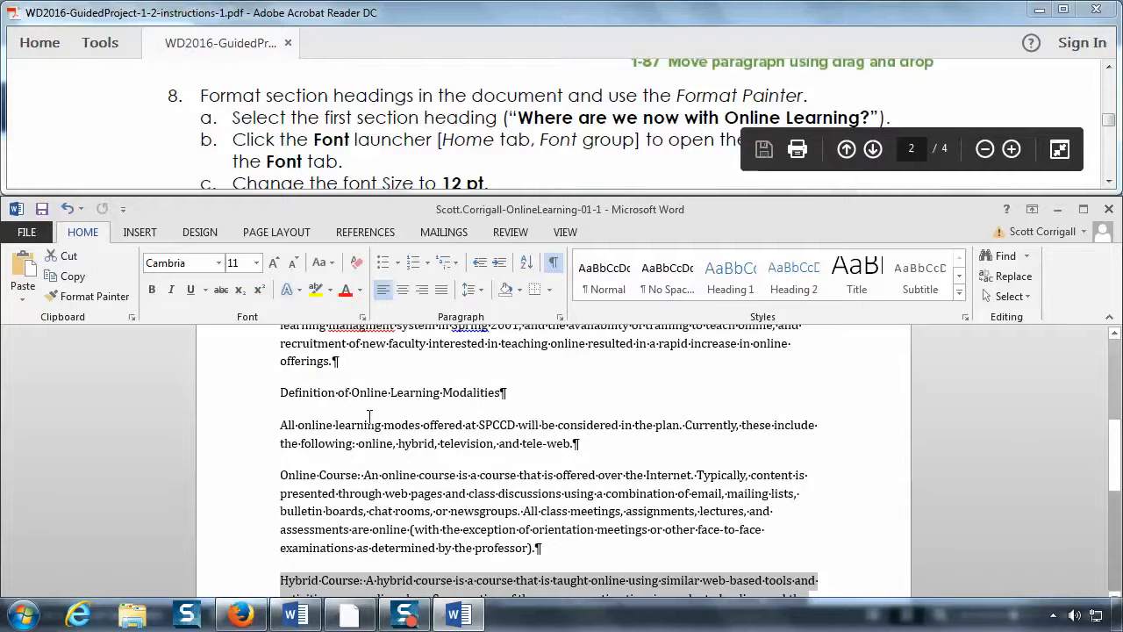
scroll(371, 417, up, 4)
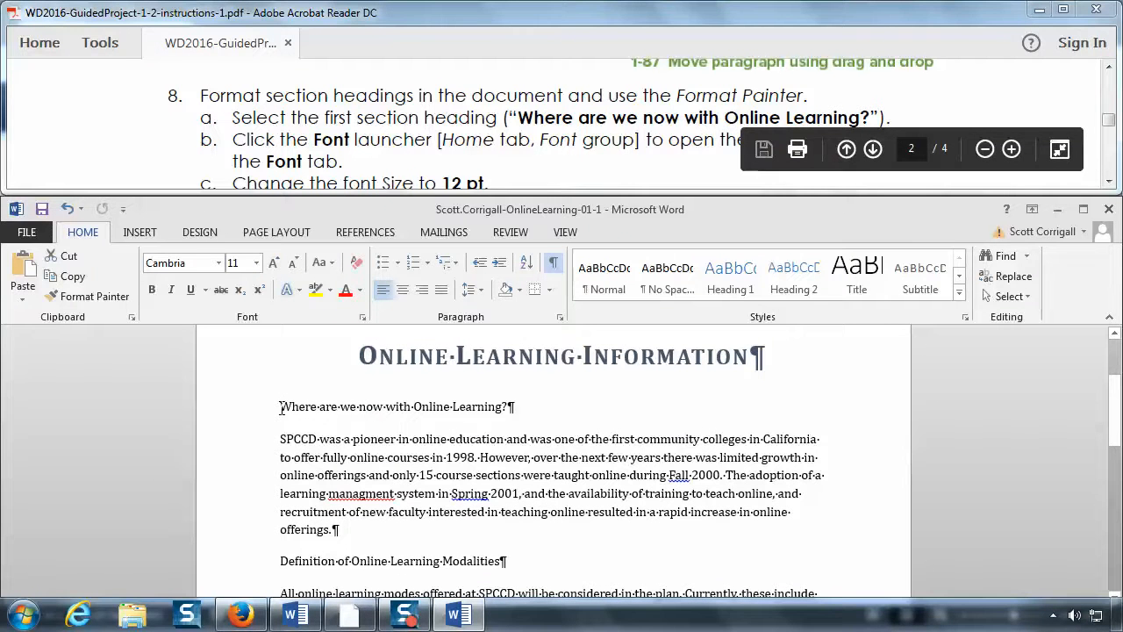
drag(281, 406, 537, 410)
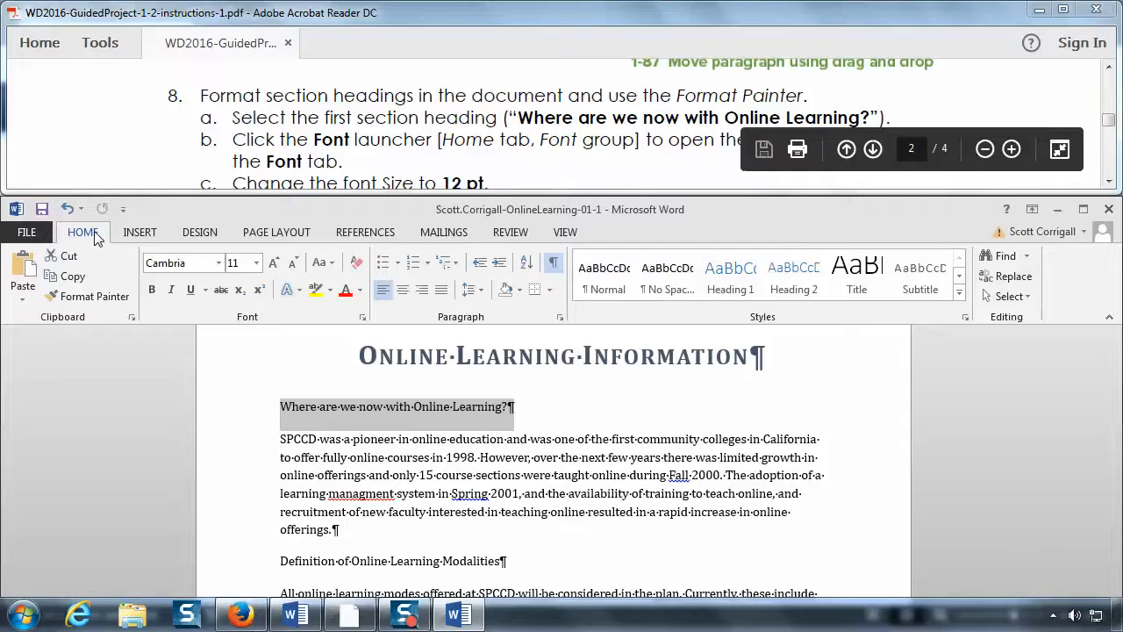
click(362, 319)
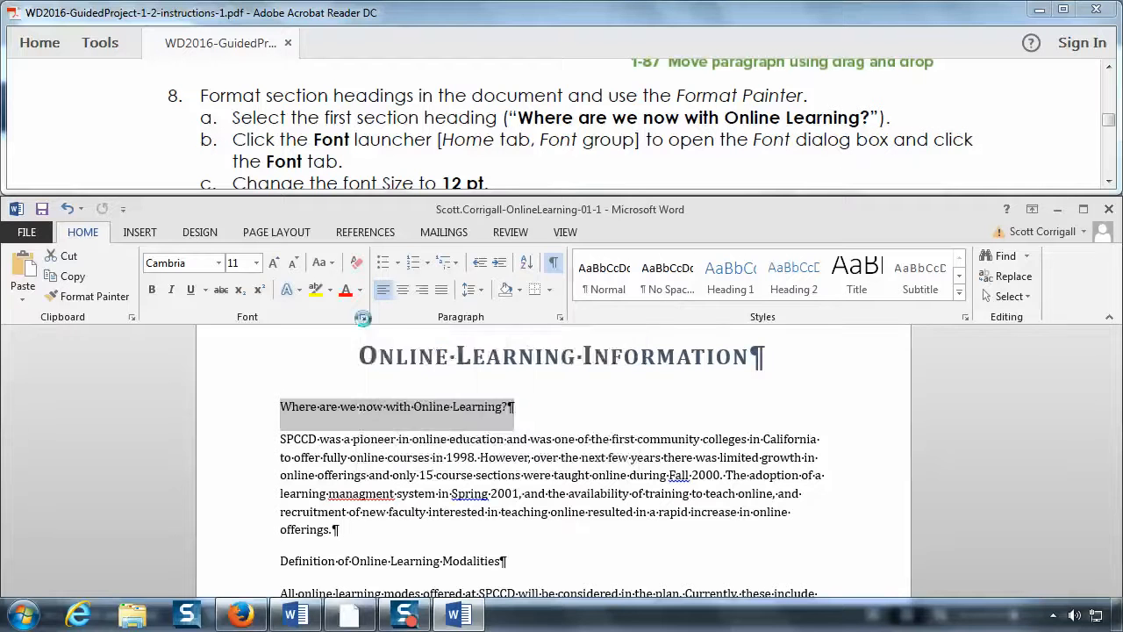
drag(516, 37, 552, 219)
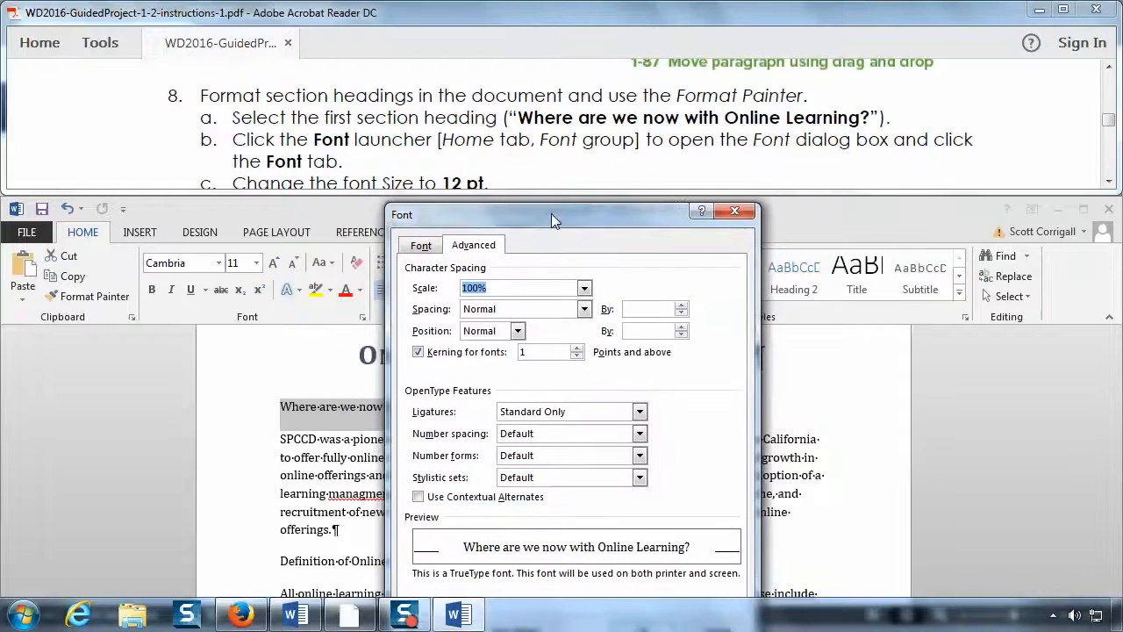
click(420, 247)
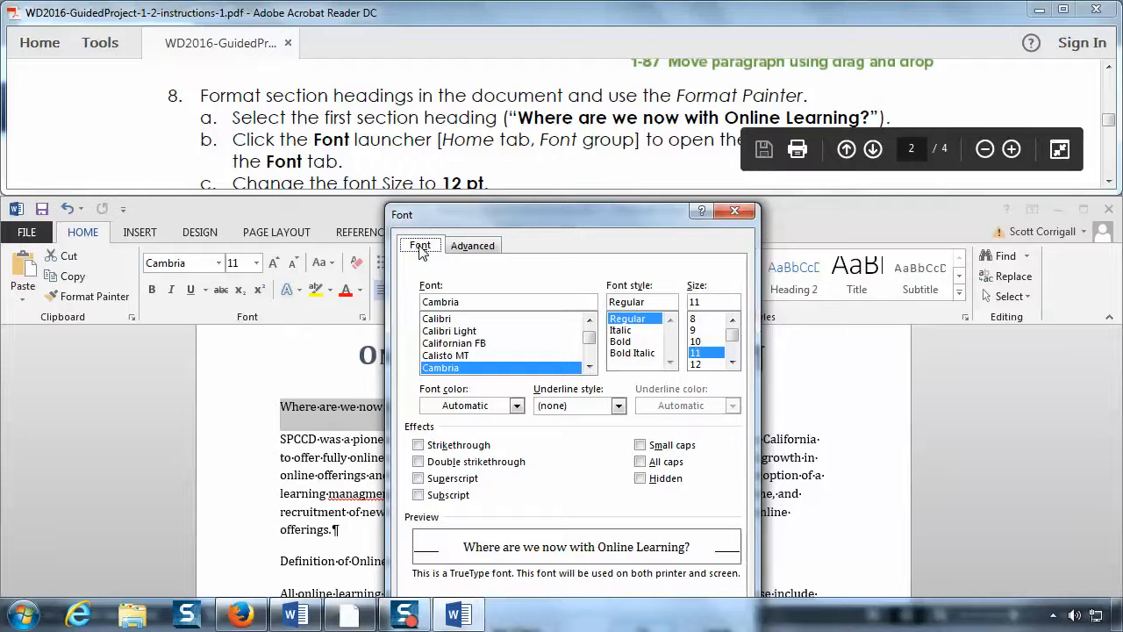
- Following instructions c and d, set the heading's font size to 12 pt and its font color to Blue-Gray, Text 2
click(422, 151)
scroll(421, 156, down, 1)
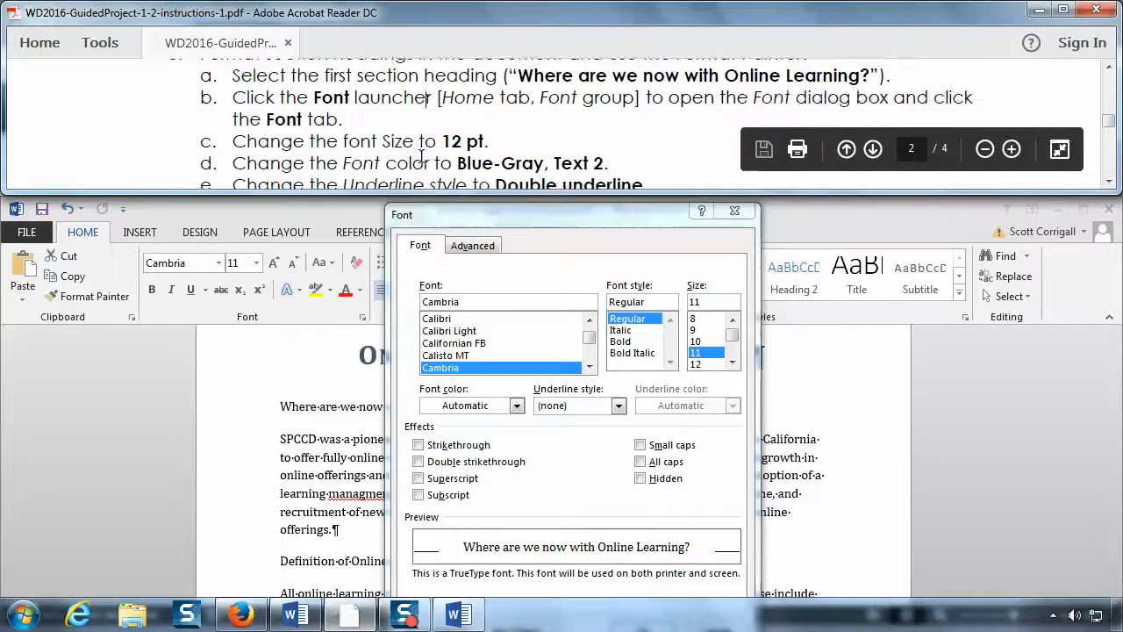
scroll(422, 156, down, 1)
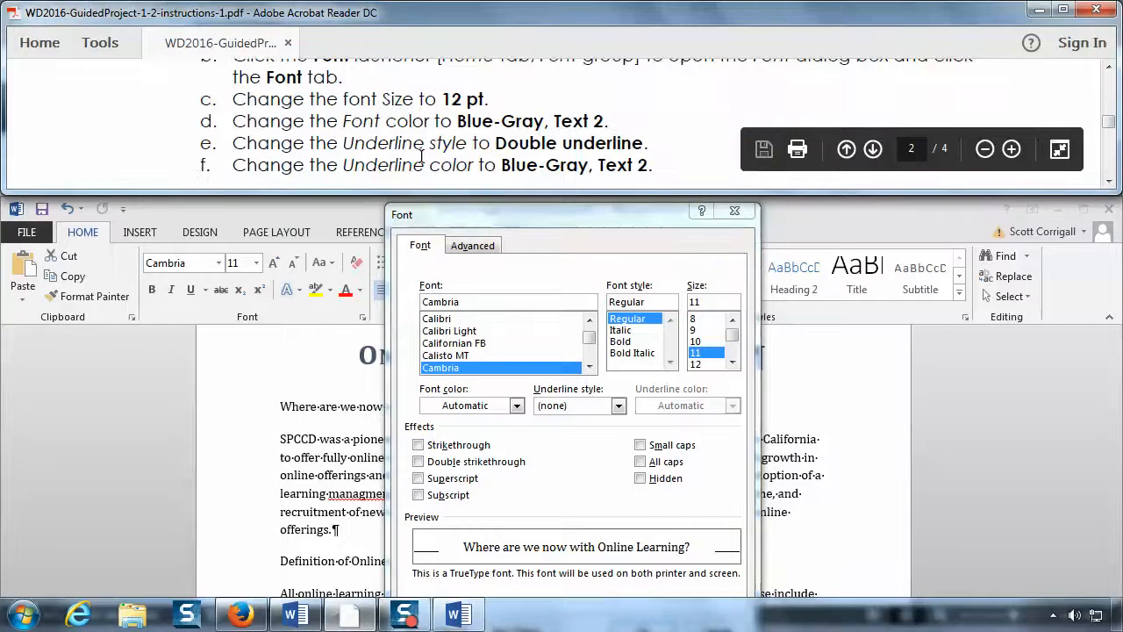
click(697, 364)
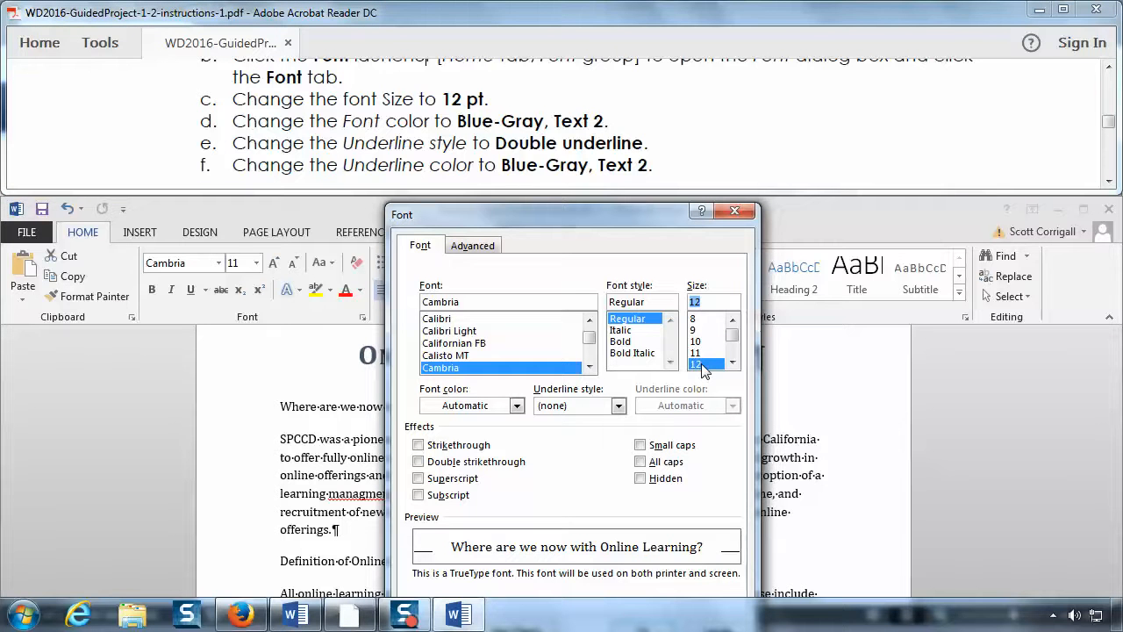
click(697, 353)
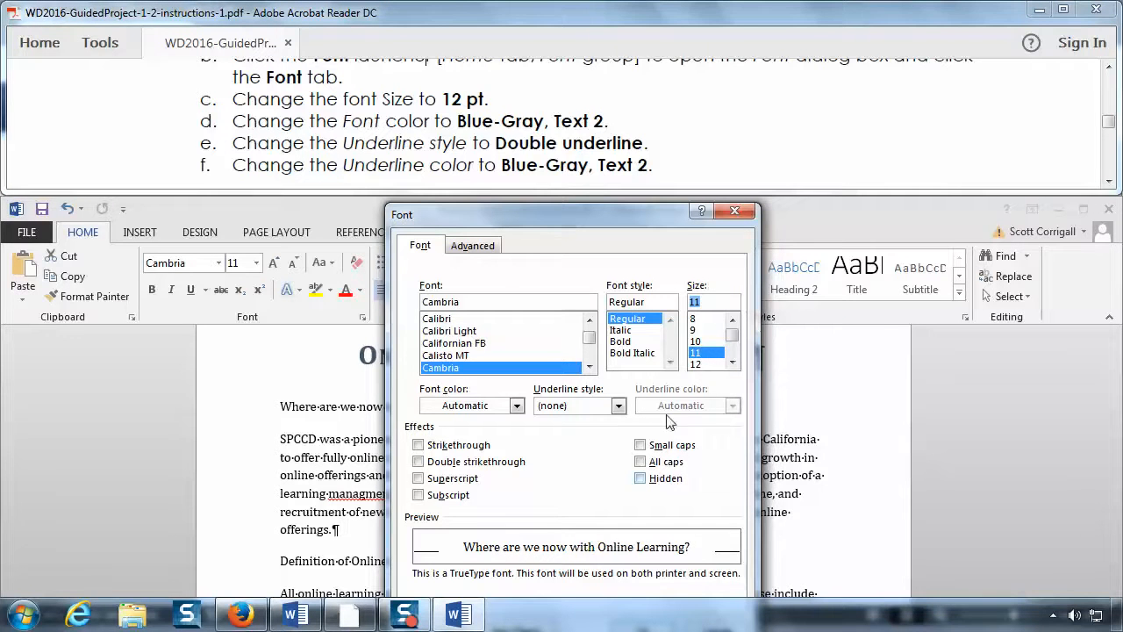
click(699, 365)
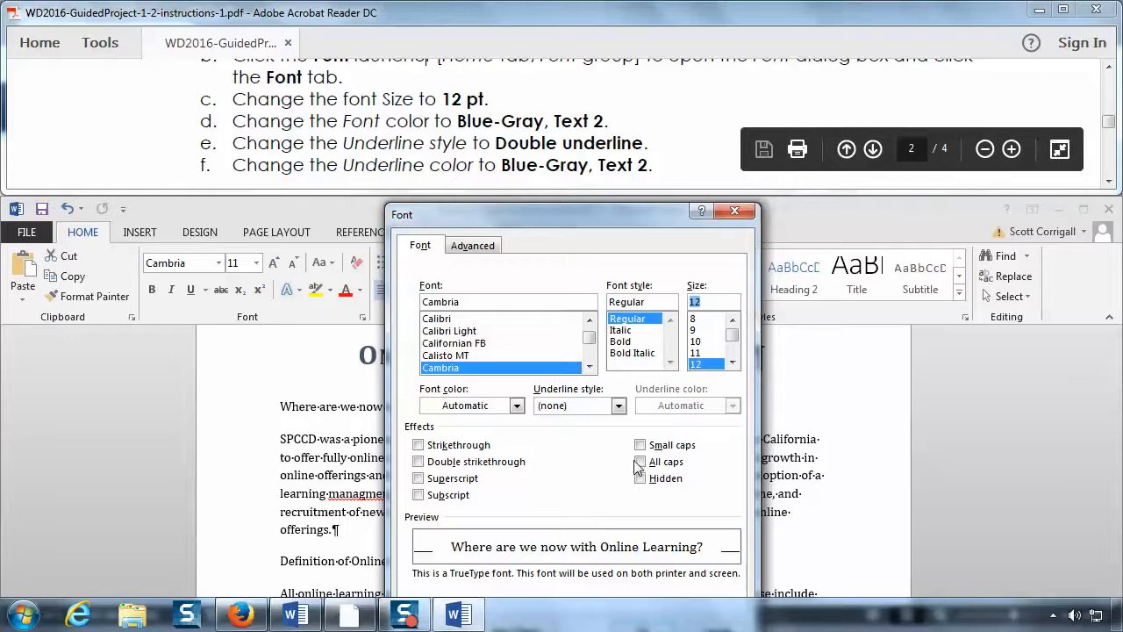
click(516, 406)
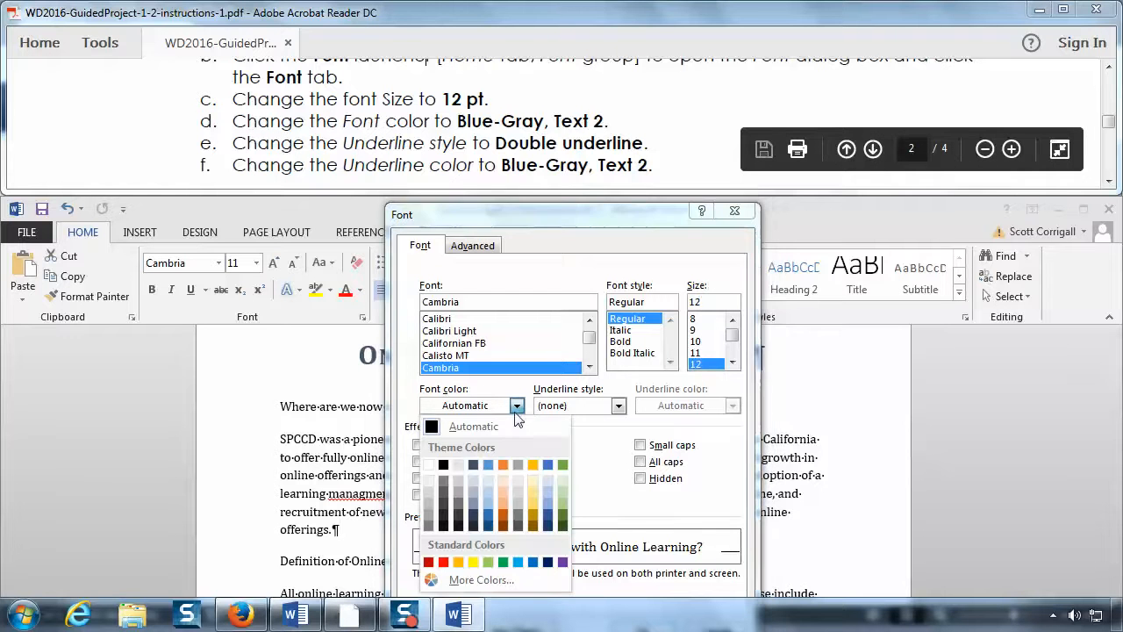
click(474, 464)
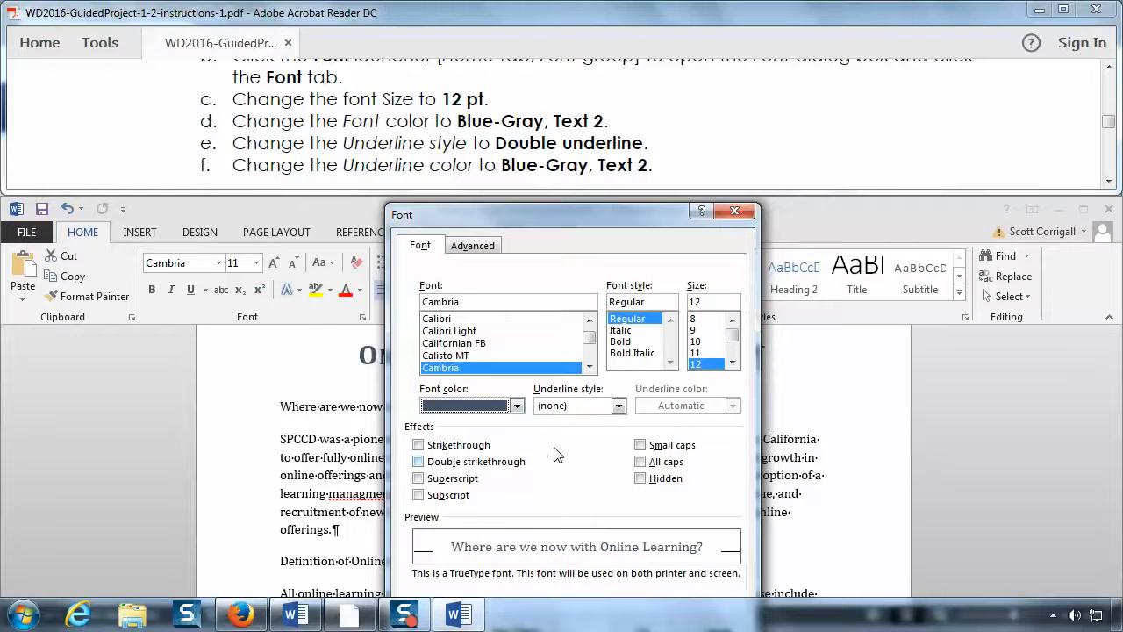
- Give the heading a double underline and set the underline color to Blue-Gray, Text 2
click(618, 406)
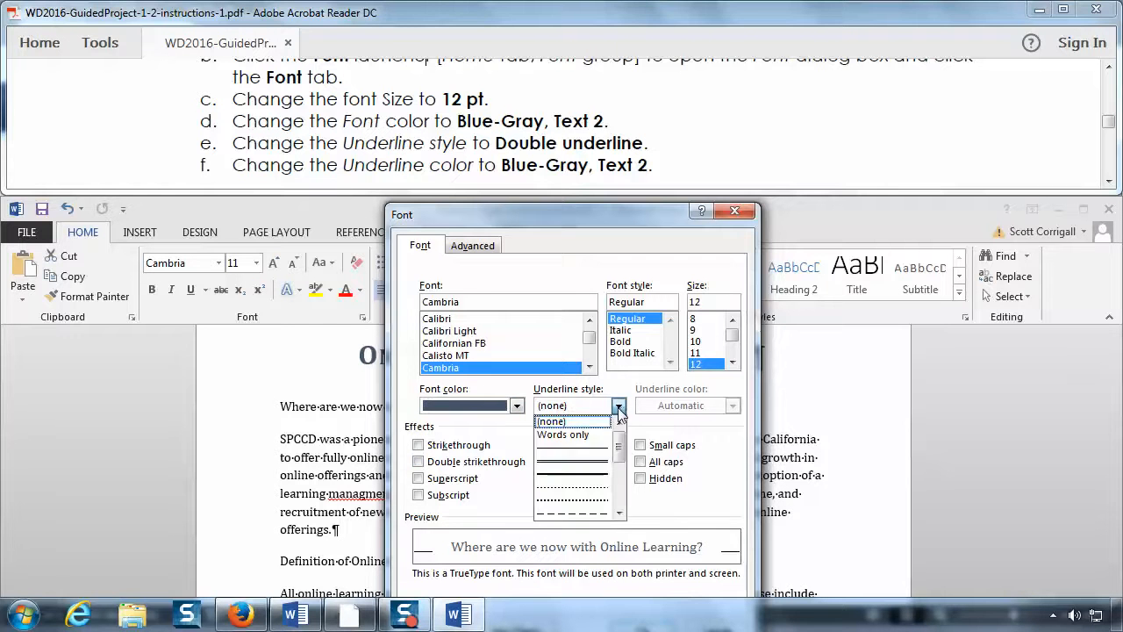
click(596, 463)
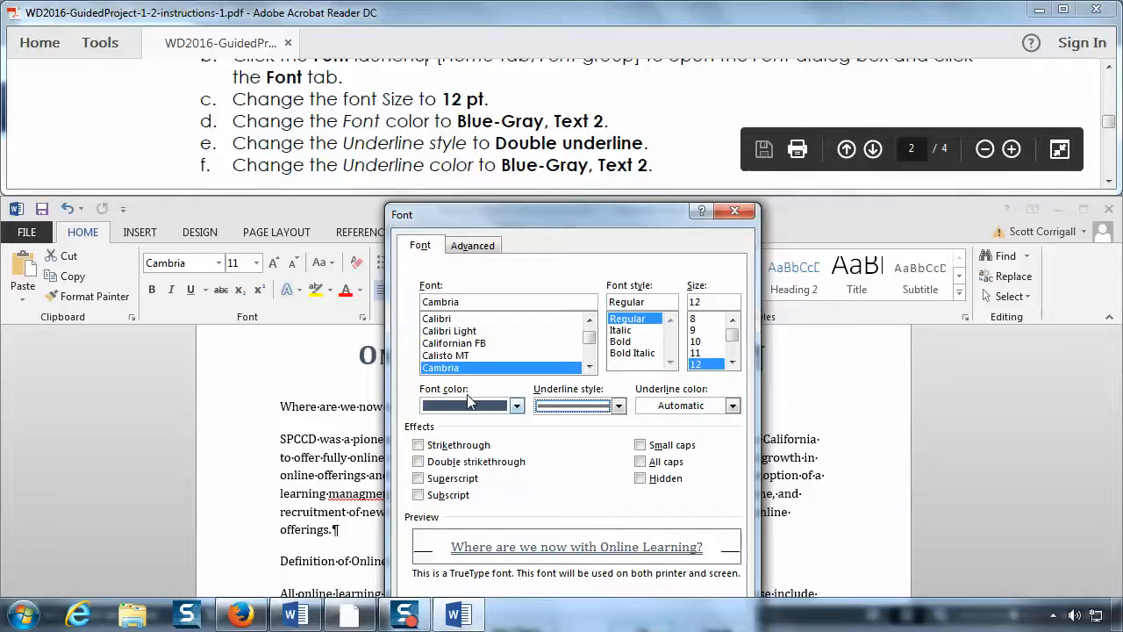
click(734, 405)
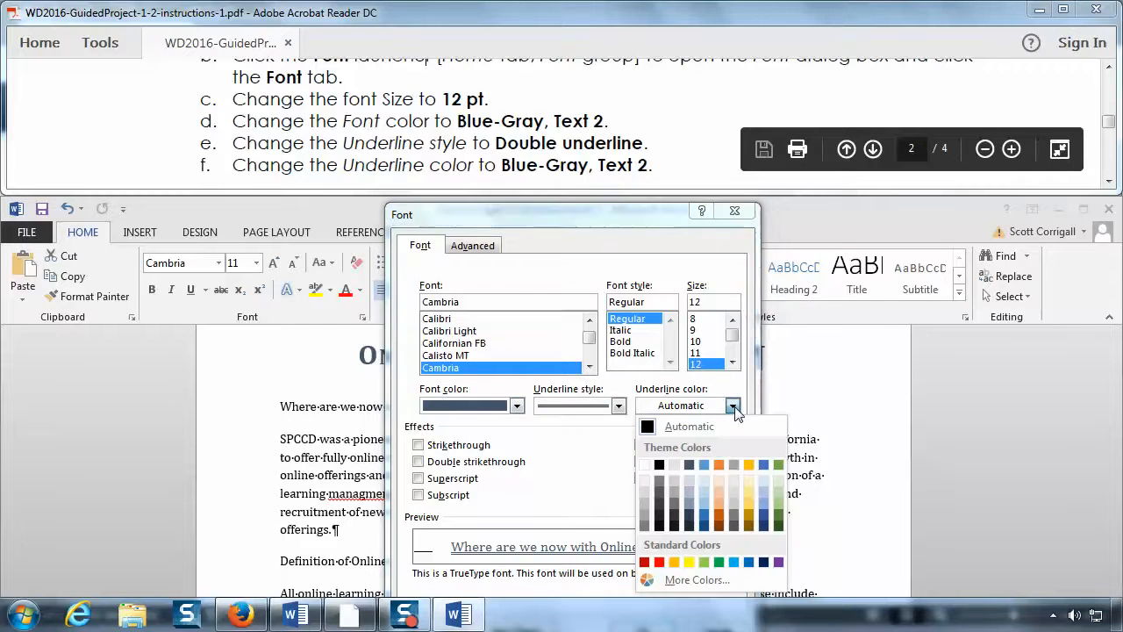
click(720, 464)
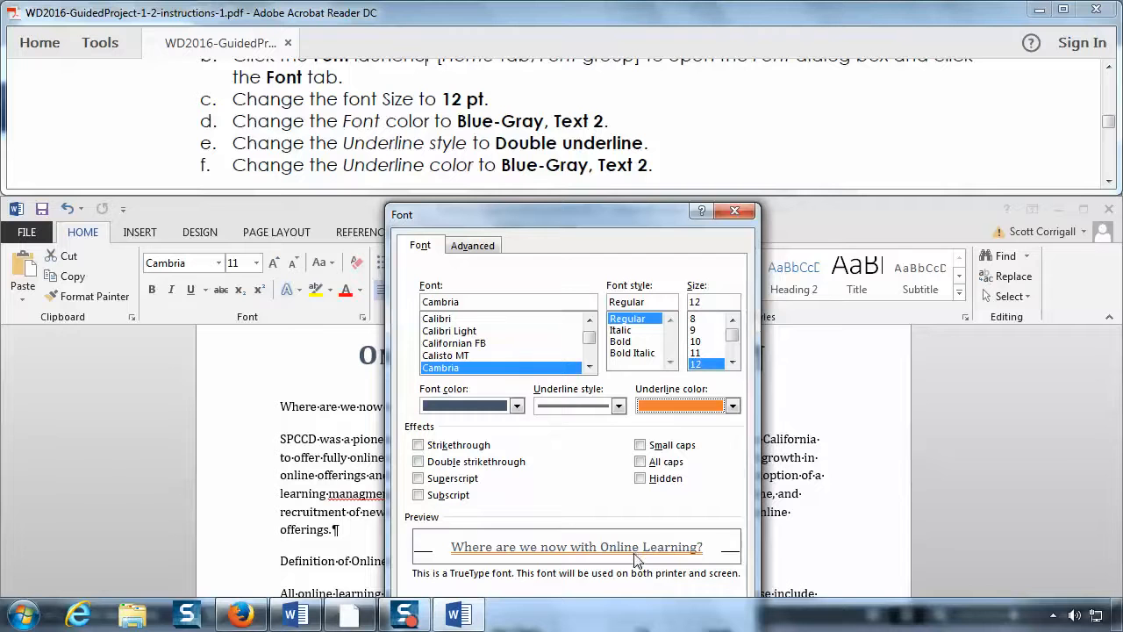
click(733, 405)
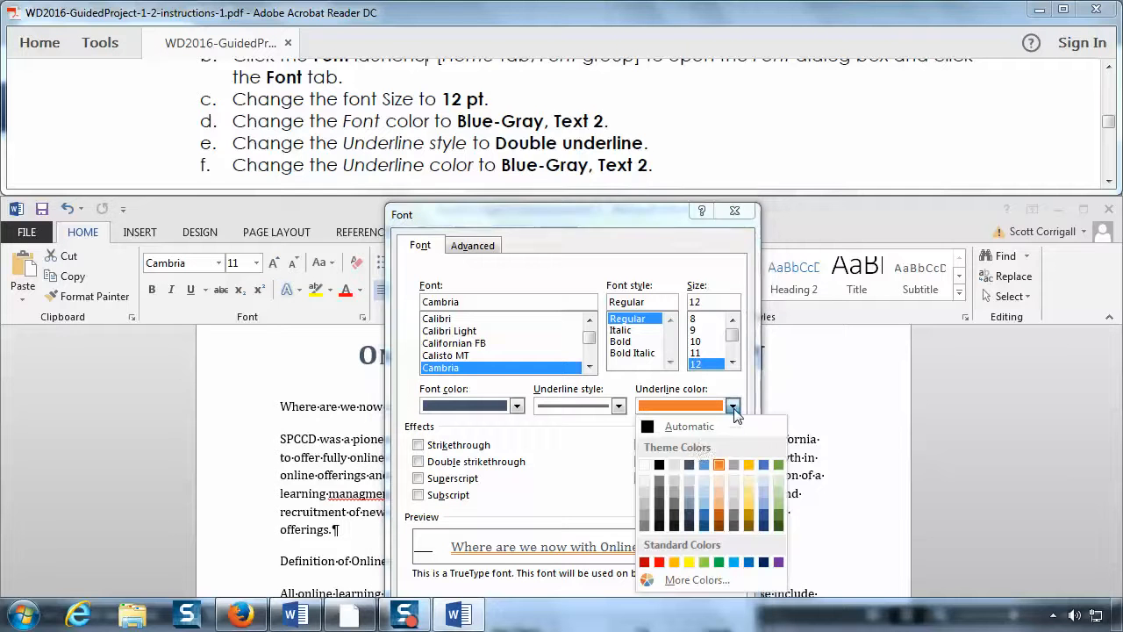
click(690, 465)
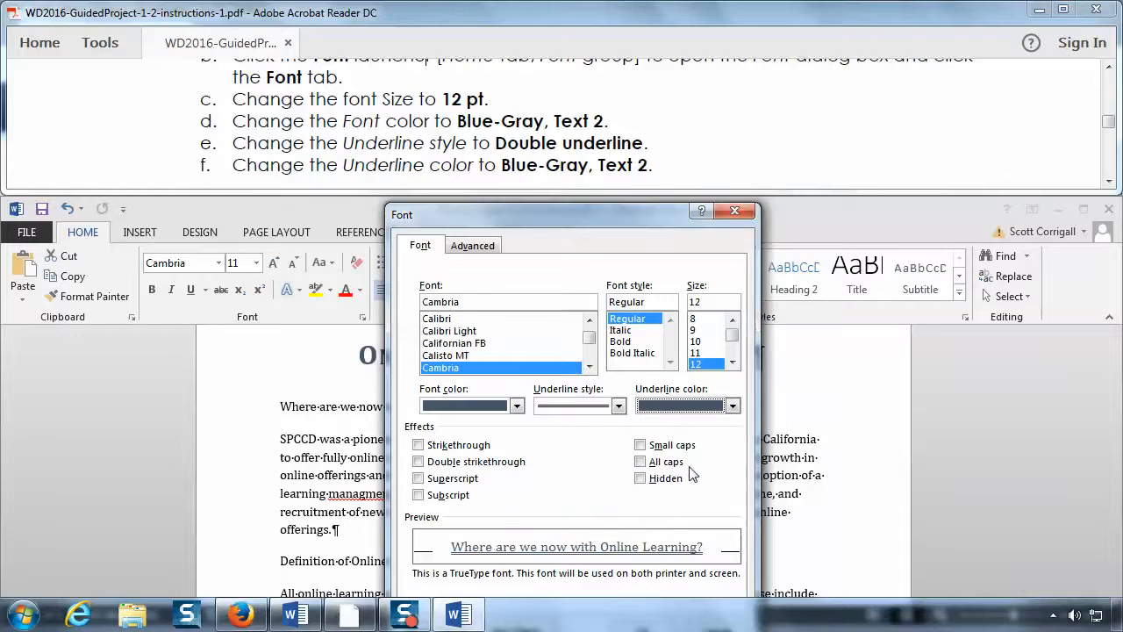
- Following instruction g, turn on the All caps effect for the heading, leaving Small caps off
click(428, 139)
scroll(429, 138, down, 3)
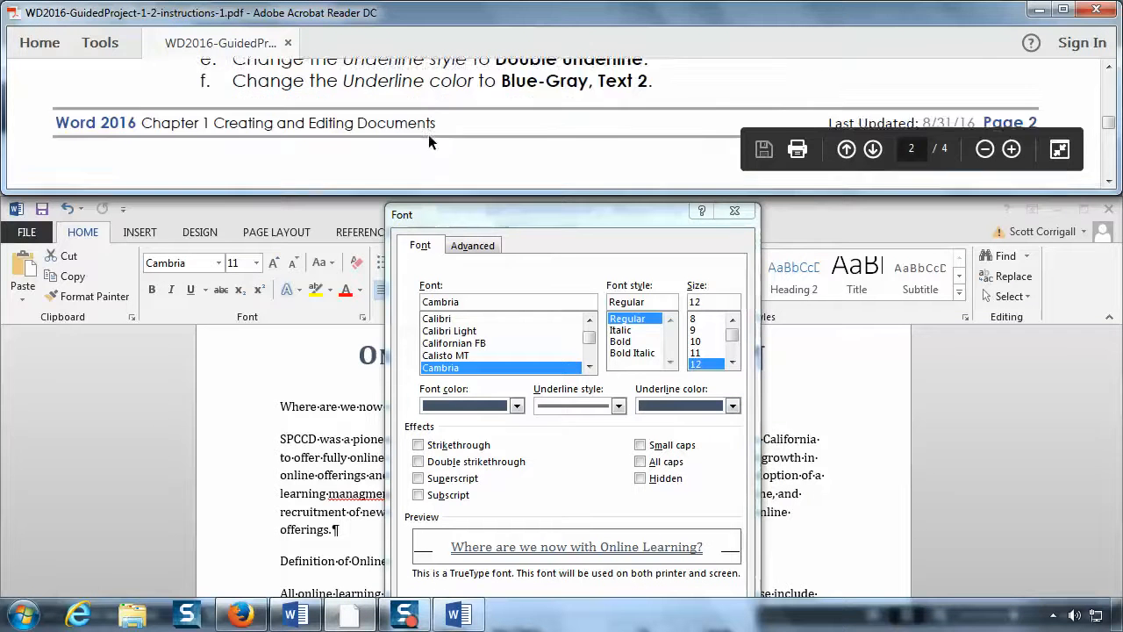
scroll(428, 140, down, 5)
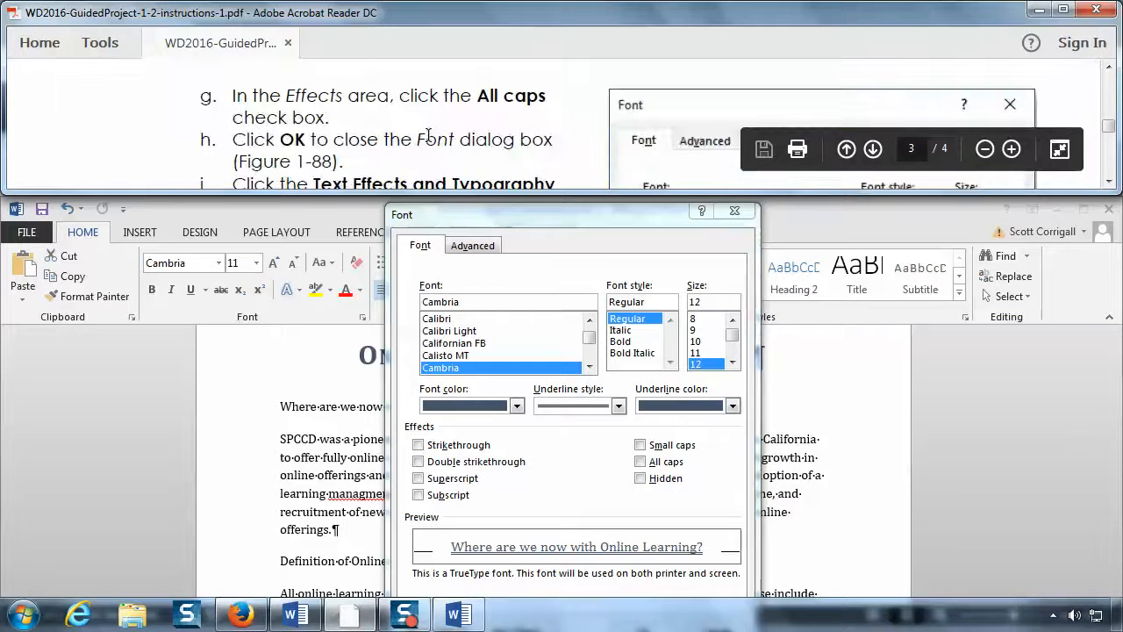
click(640, 445)
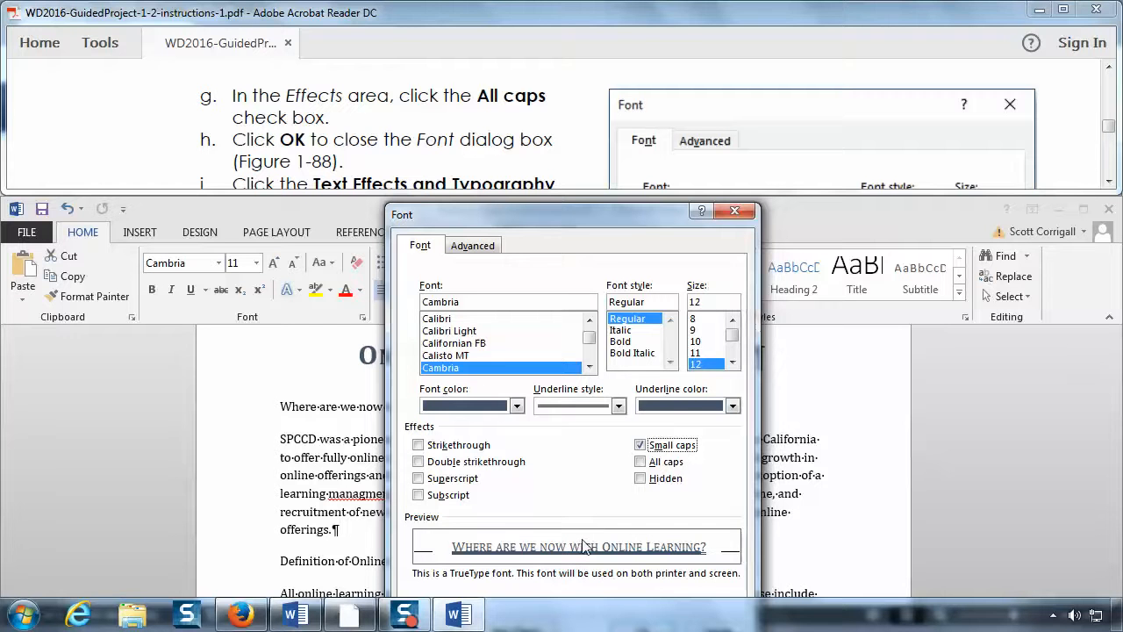
click(639, 445)
click(641, 461)
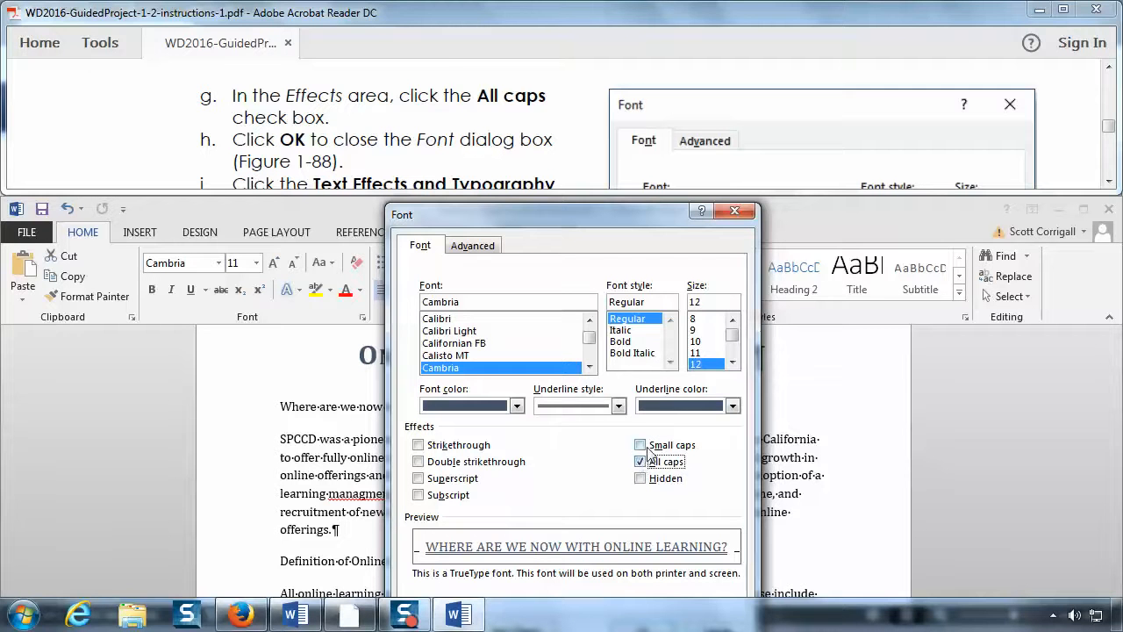
- Compare Small caps with All caps on the heading, keep only All caps turned on, and apply the font settings
click(649, 463)
click(644, 446)
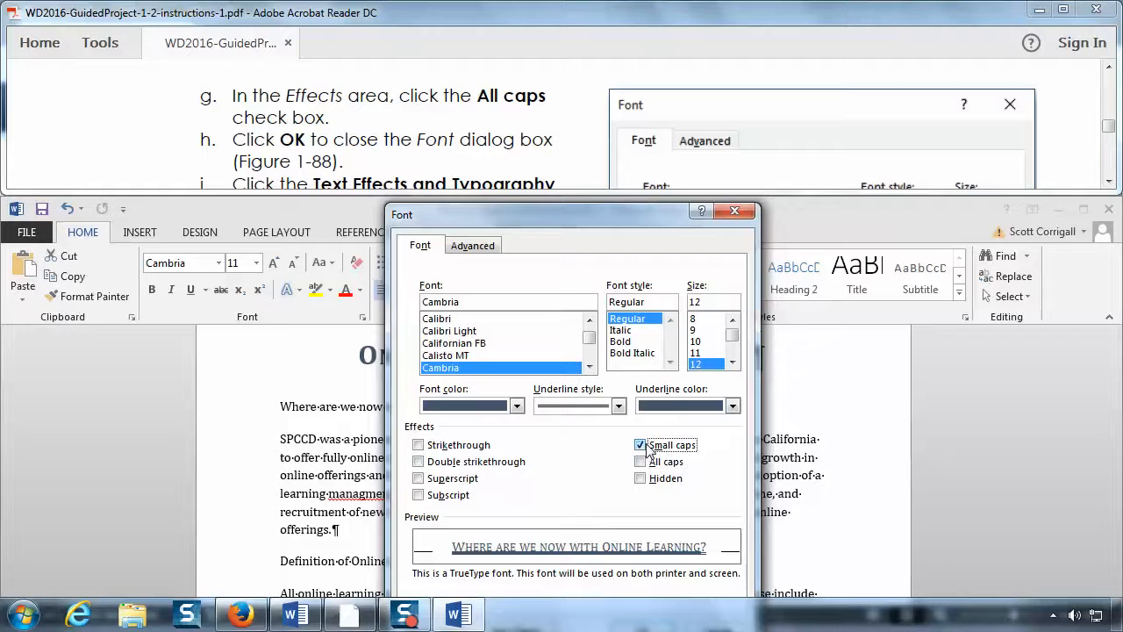
click(649, 447)
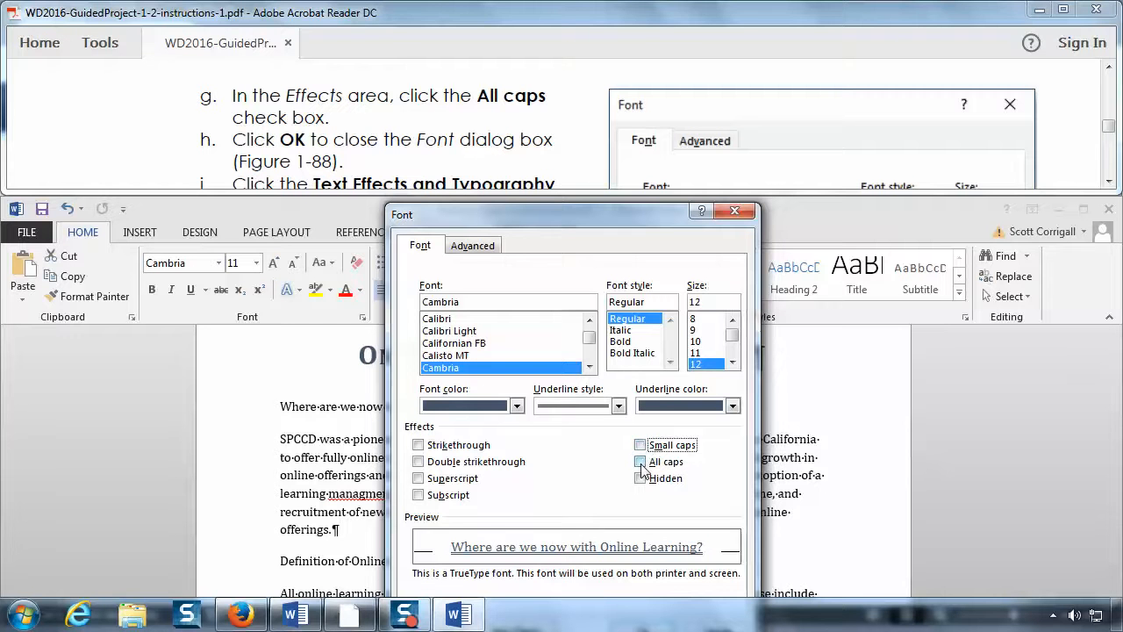
click(644, 464)
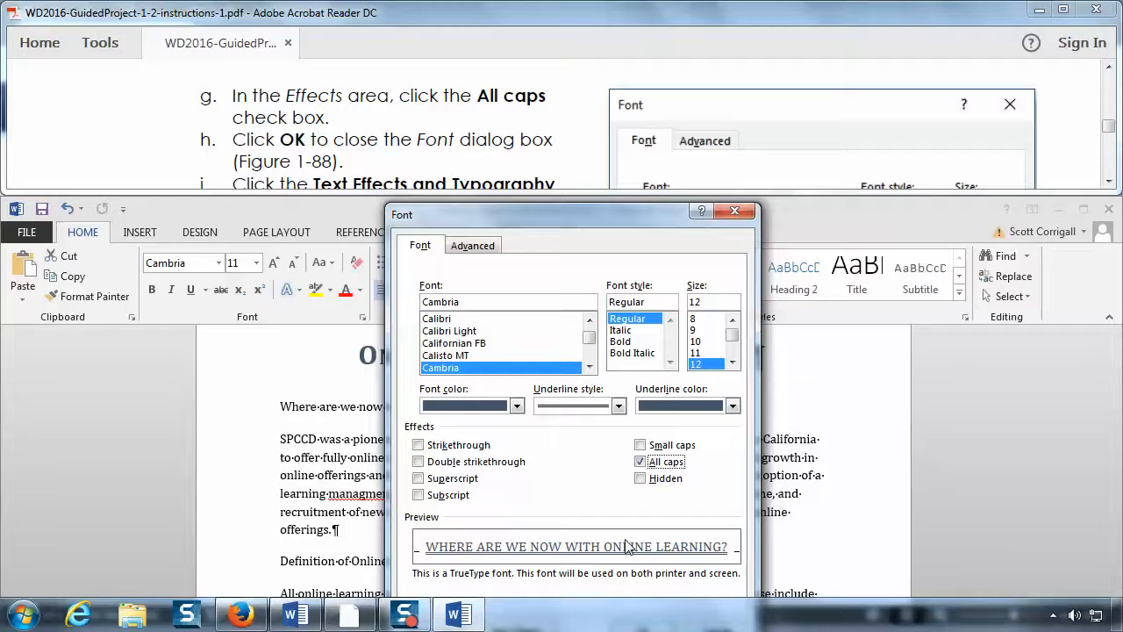
drag(638, 207, 691, 109)
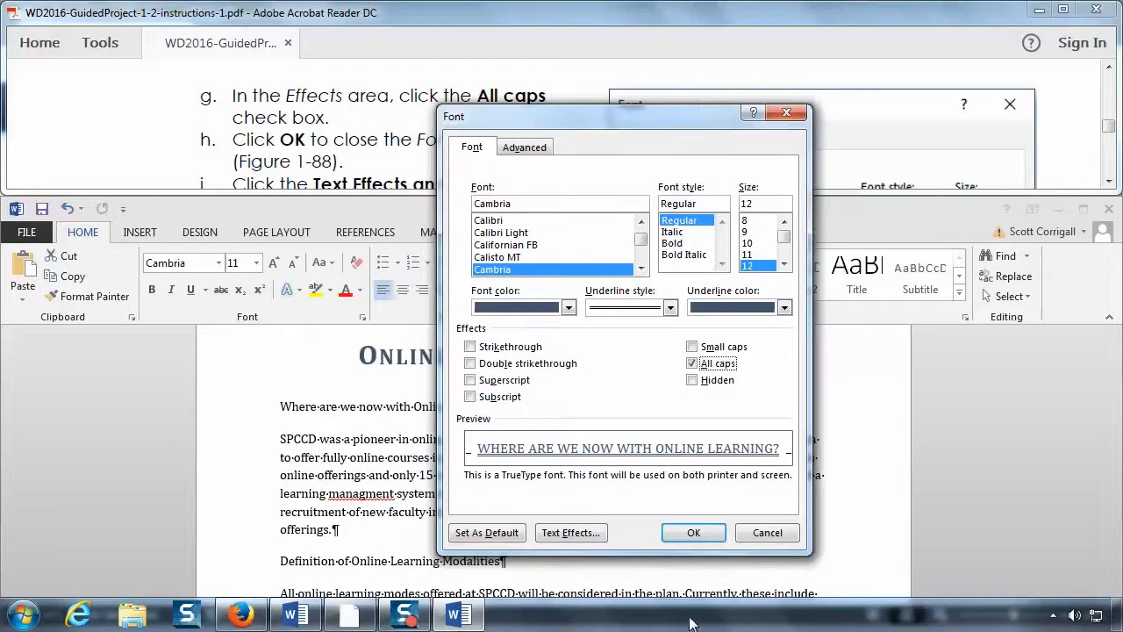
click(692, 533)
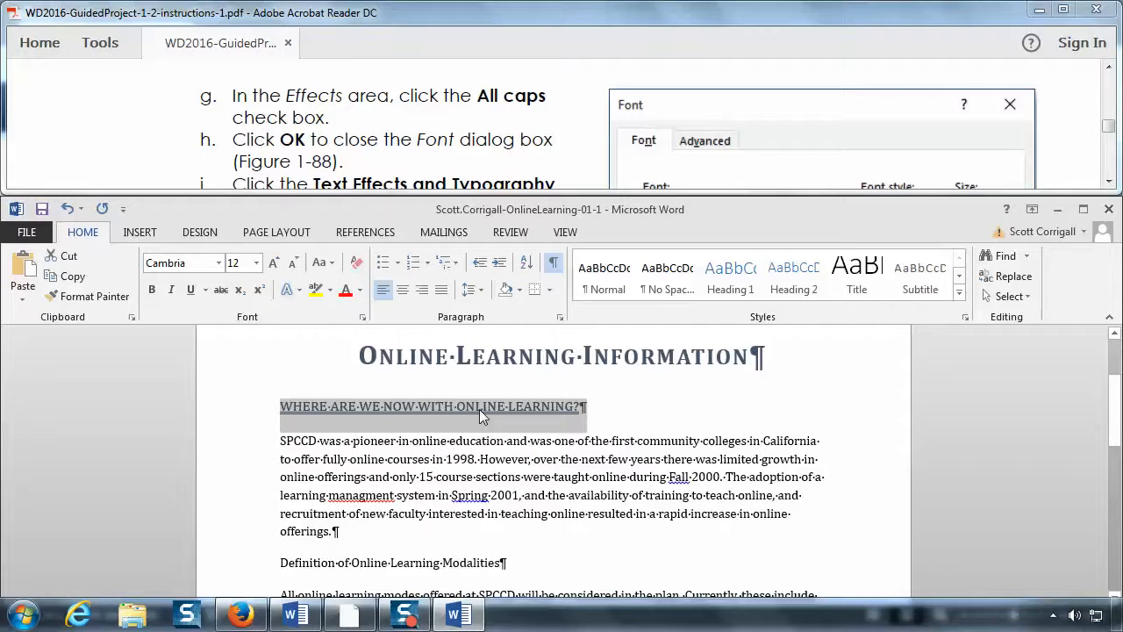
- Following instructions i and j, apply the Offset Diagonal Bottom Right shadow to the heading "Where are we now with Online Learning?"
click(367, 128)
scroll(367, 128, down, 1)
scroll(366, 128, down, 1)
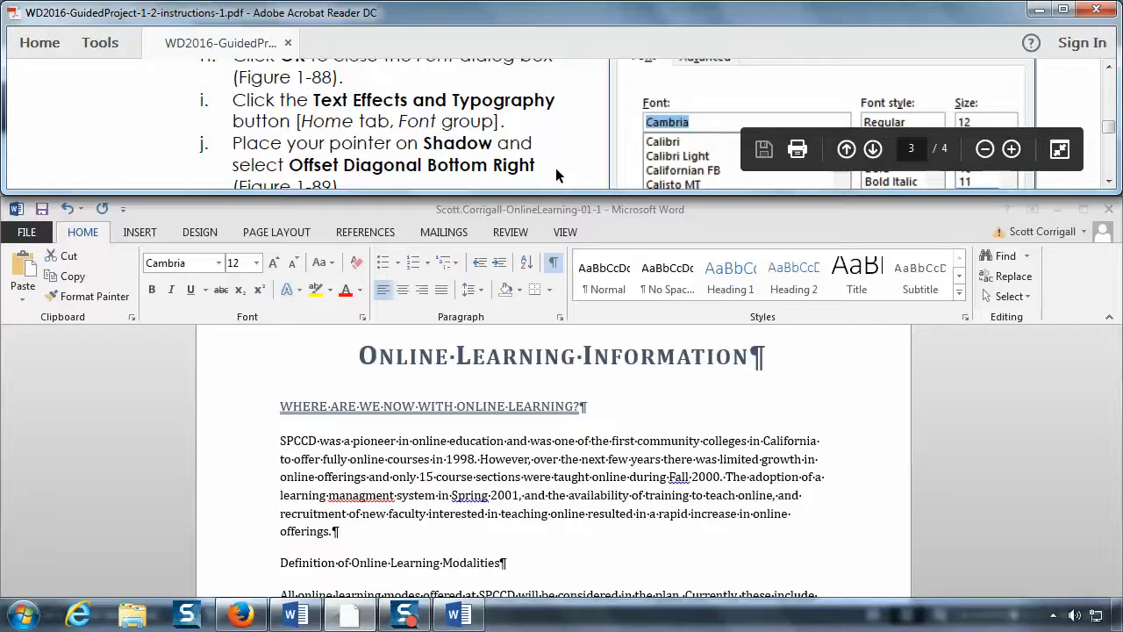
scroll(555, 168, down, 1)
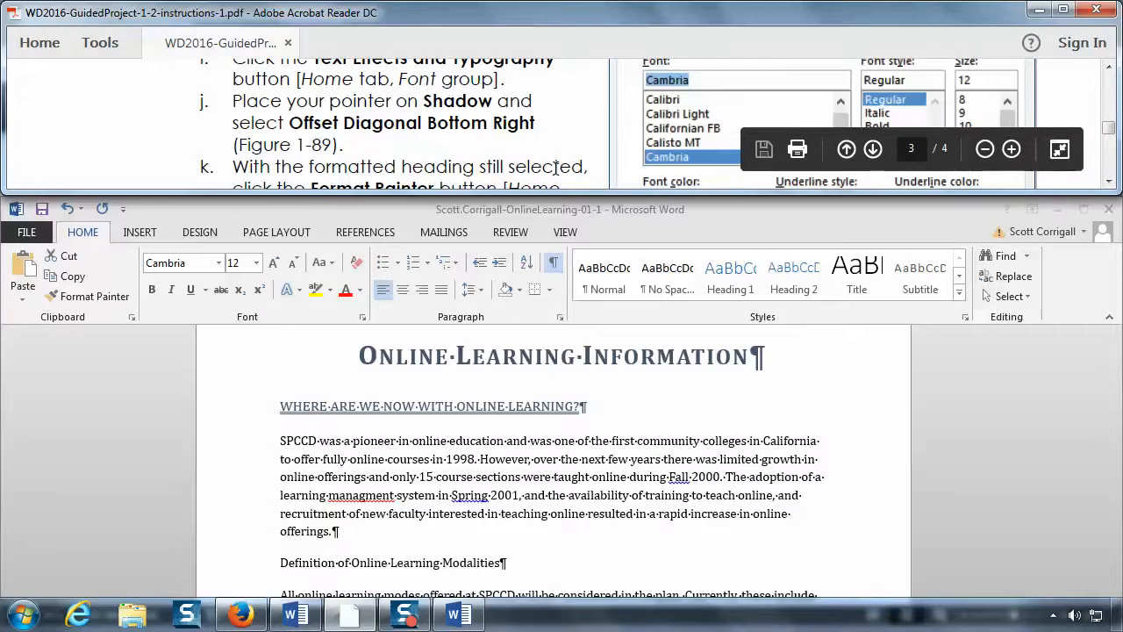
scroll(556, 168, up, 1)
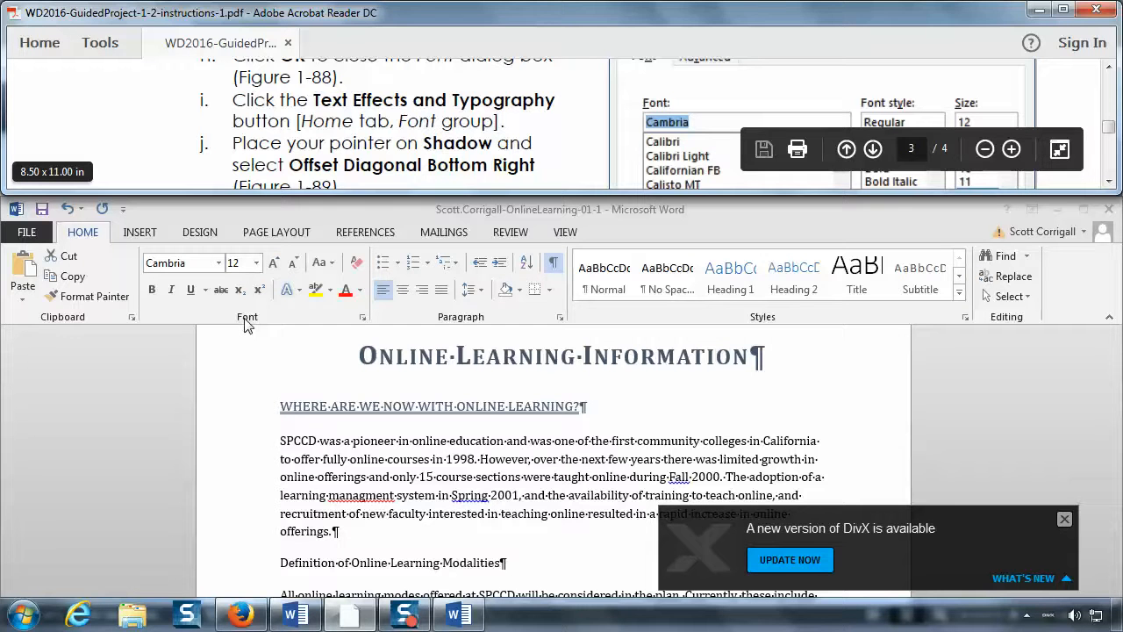
click(1063, 520)
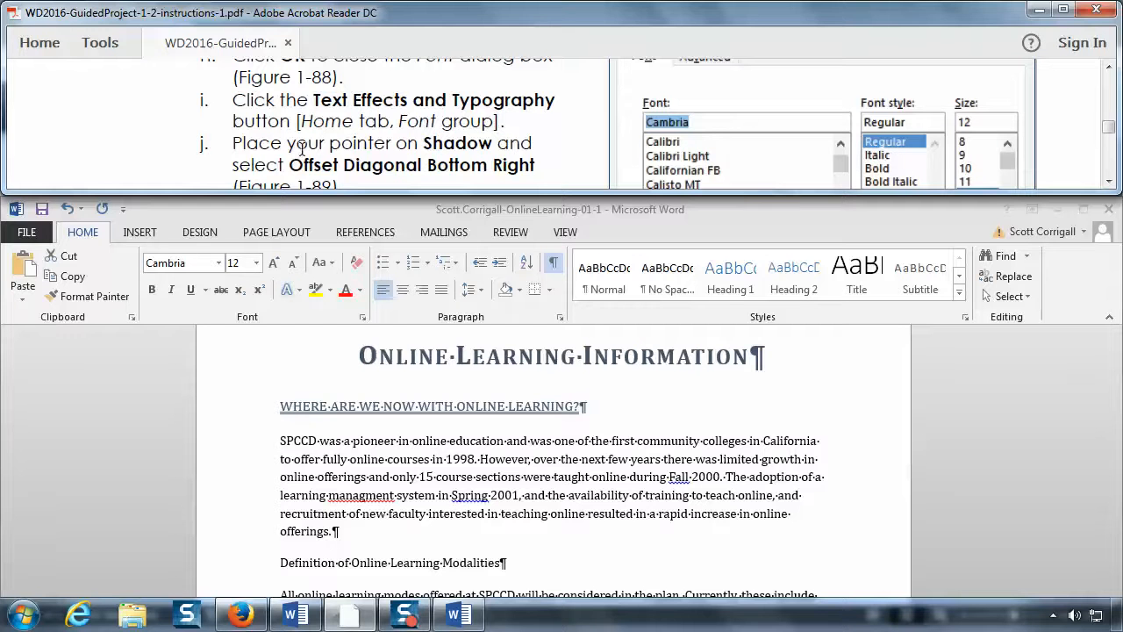
click(248, 324)
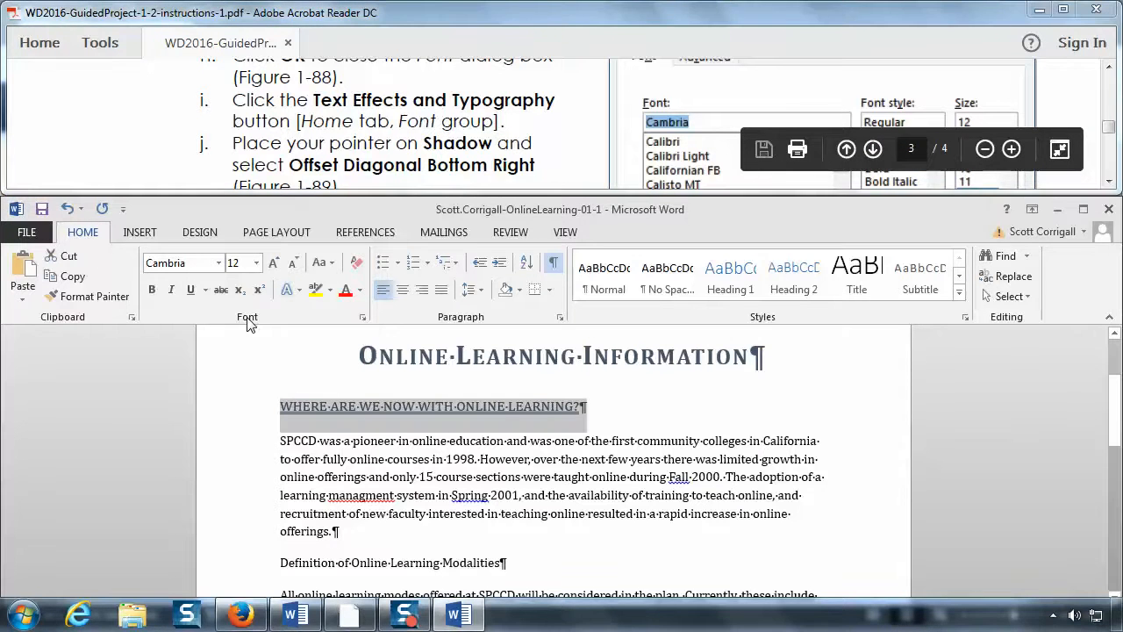
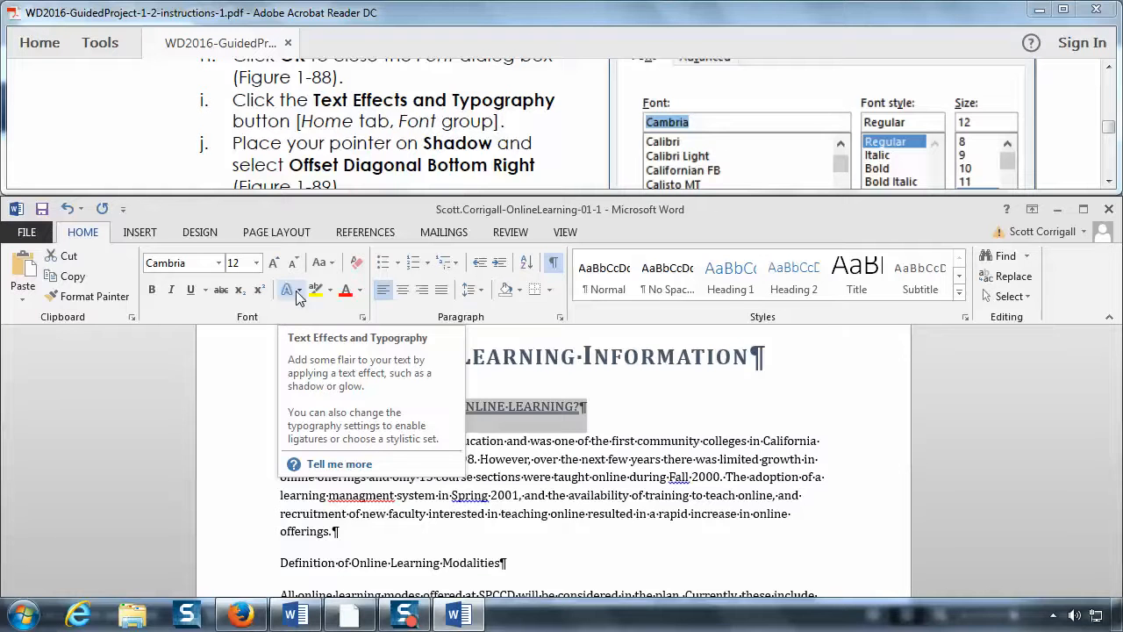
click(290, 296)
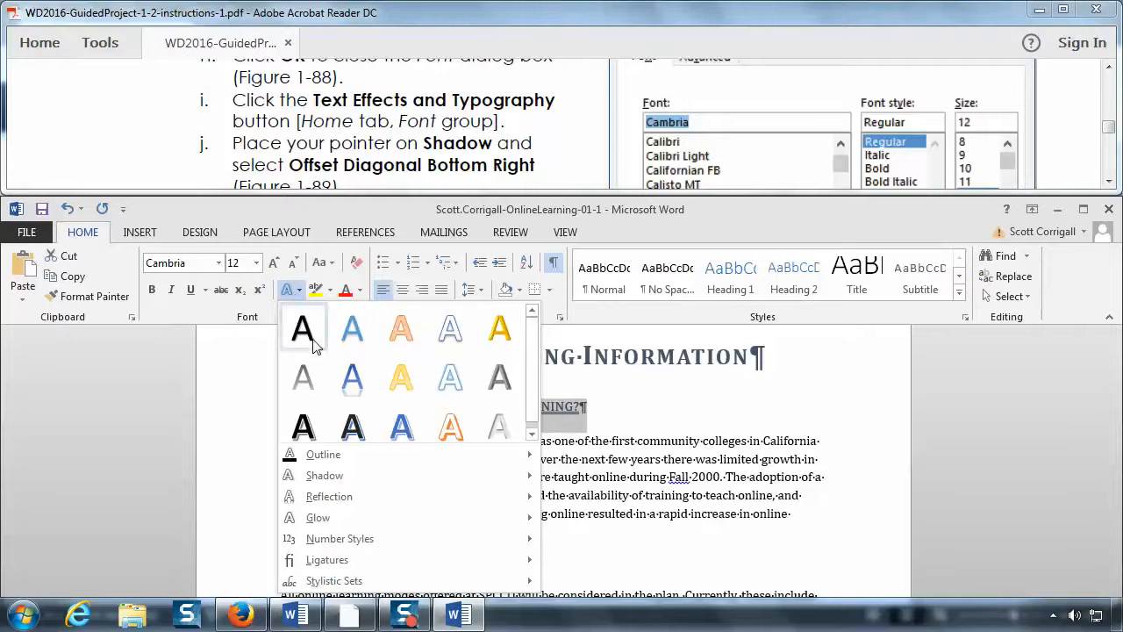
mouse_move(326, 484)
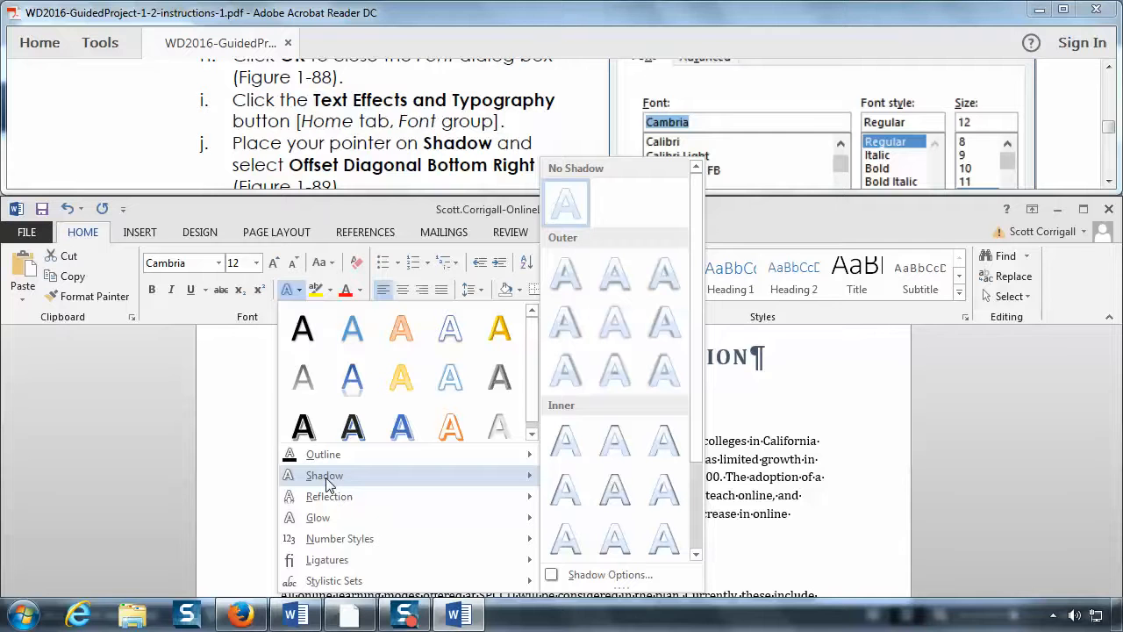
scroll(634, 470, down, 2)
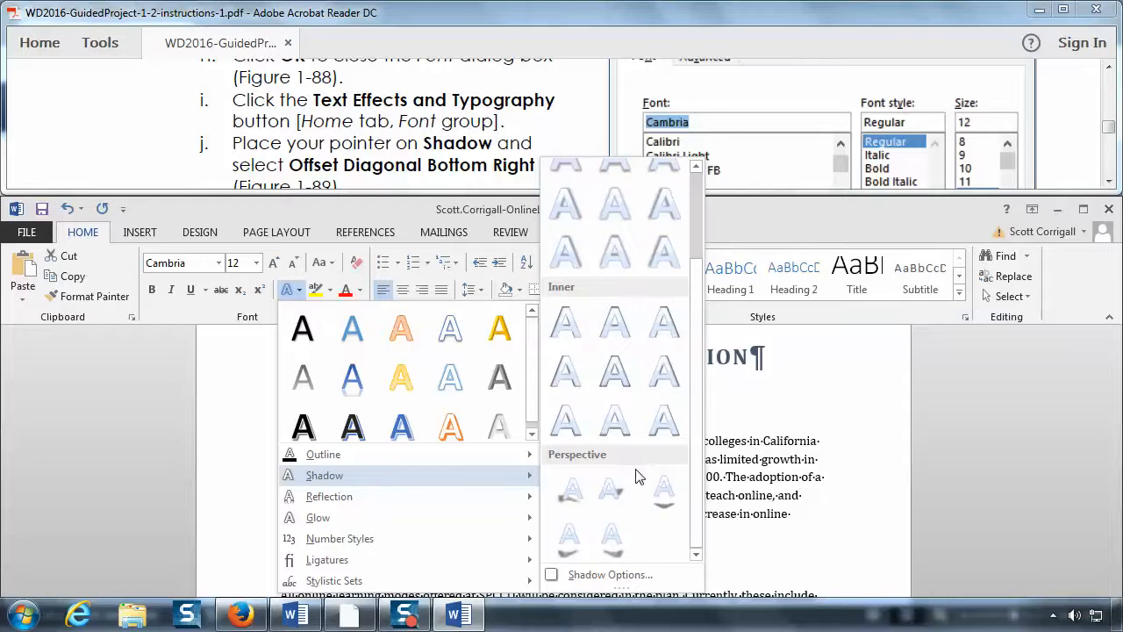
scroll(662, 485, up, 2)
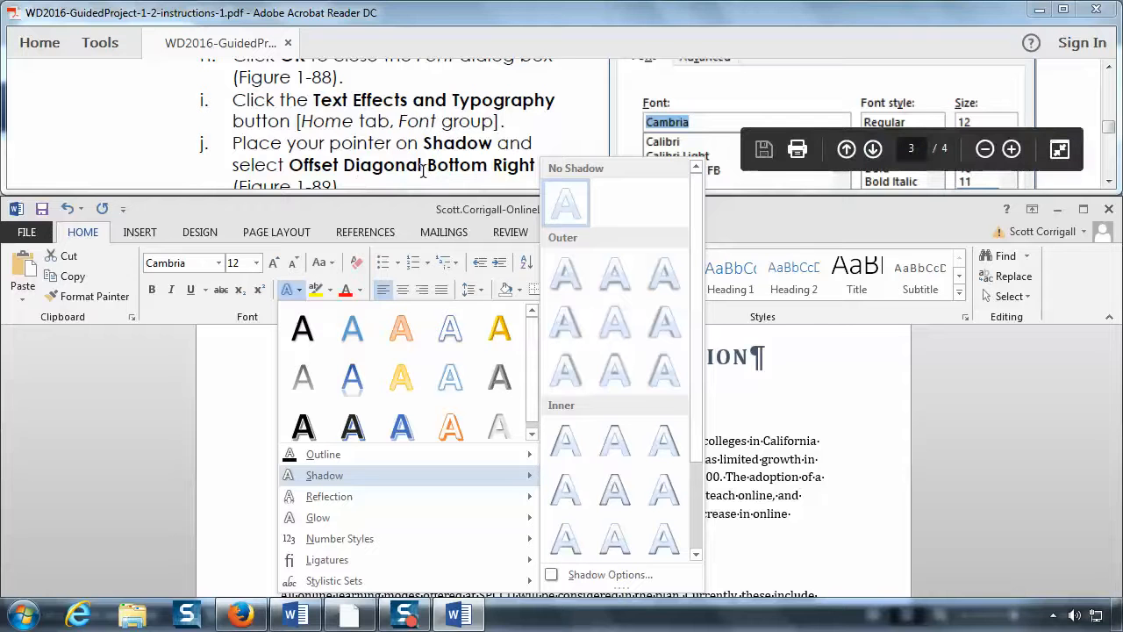
click(566, 279)
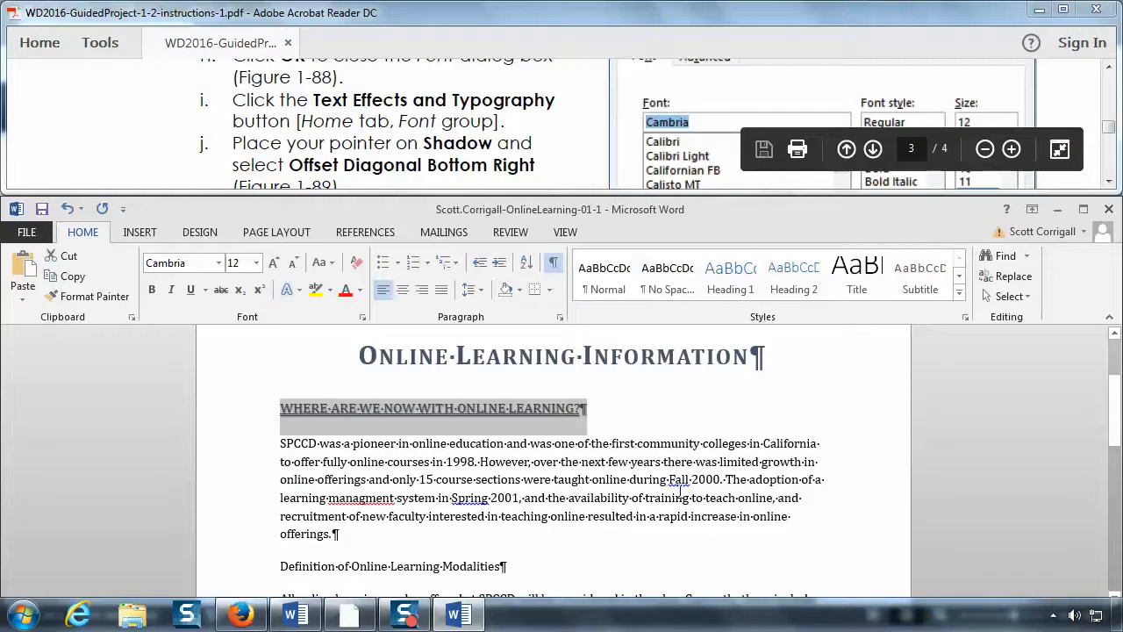
click(677, 496)
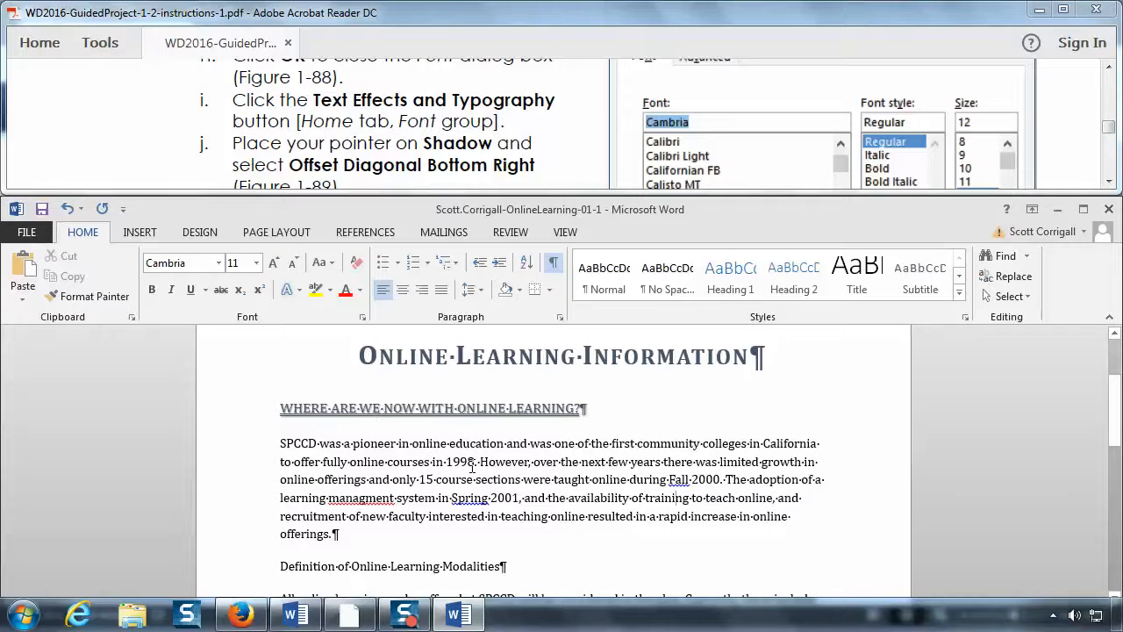
- Following instructions k and l, copy the first heading's formatting to the heading "Definition of Online Learning Modalities" with Format Painter
click(213, 409)
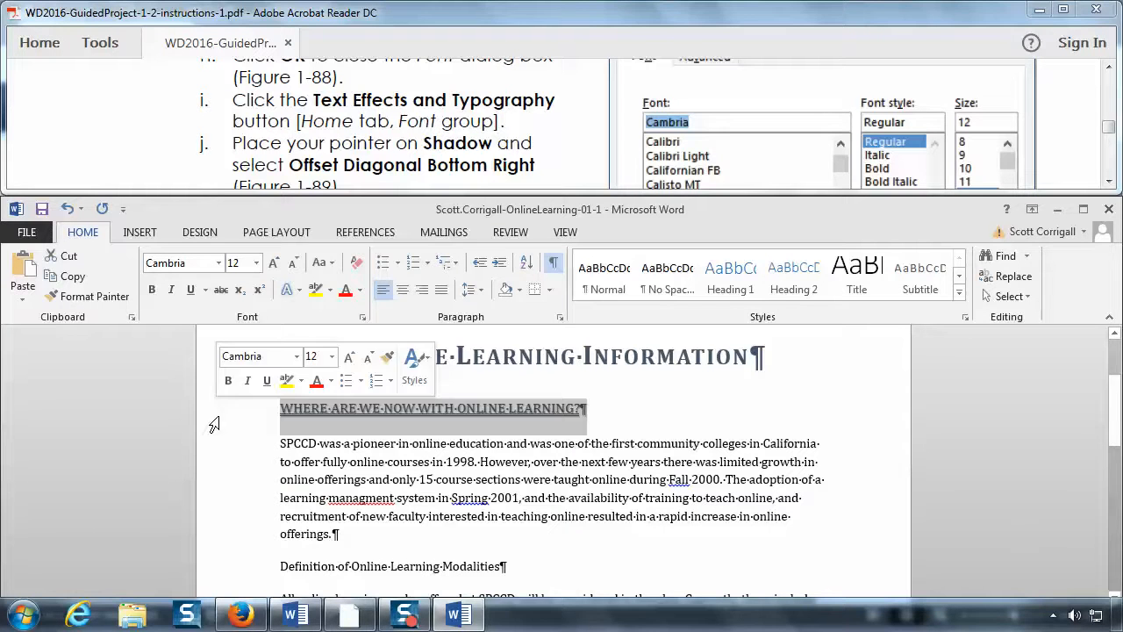
click(474, 147)
scroll(474, 151, down, 2)
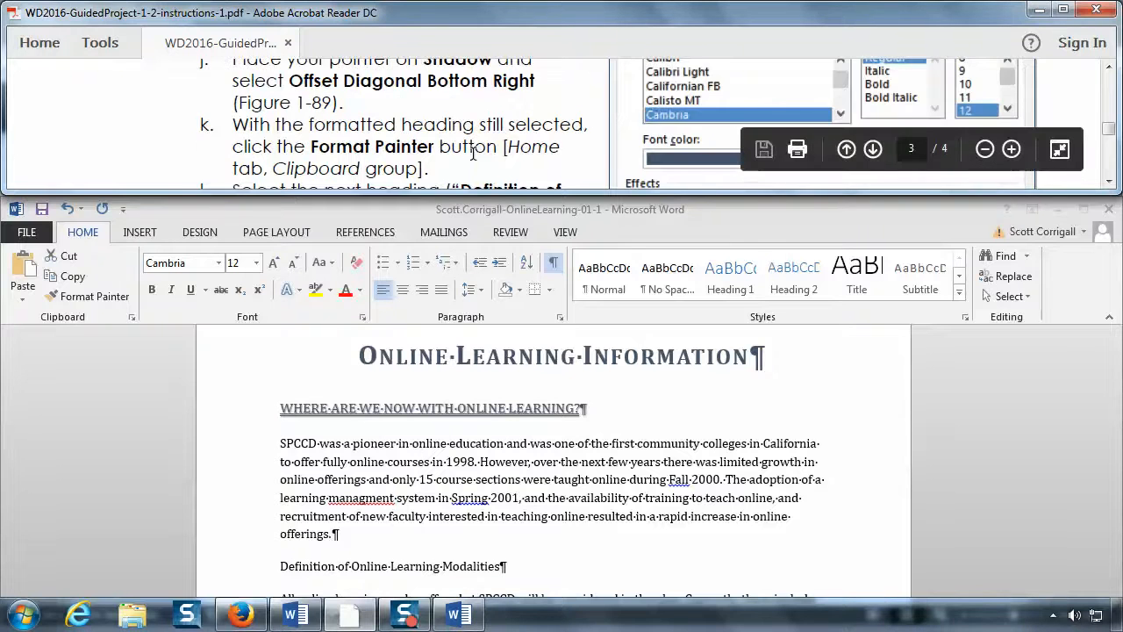
scroll(472, 153, down, 1)
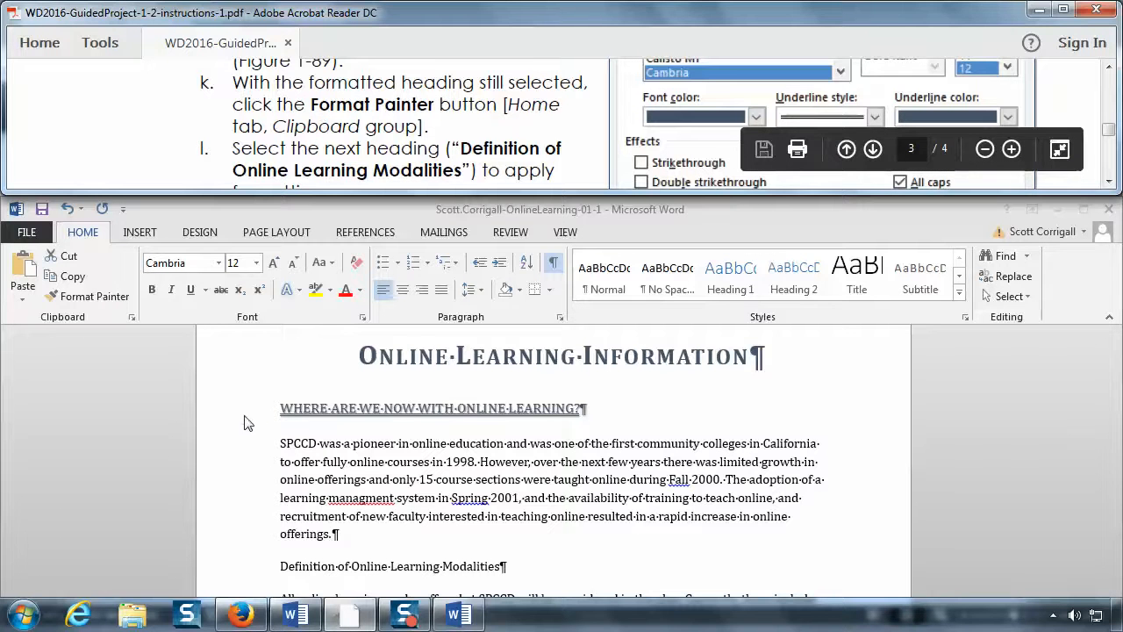
click(301, 210)
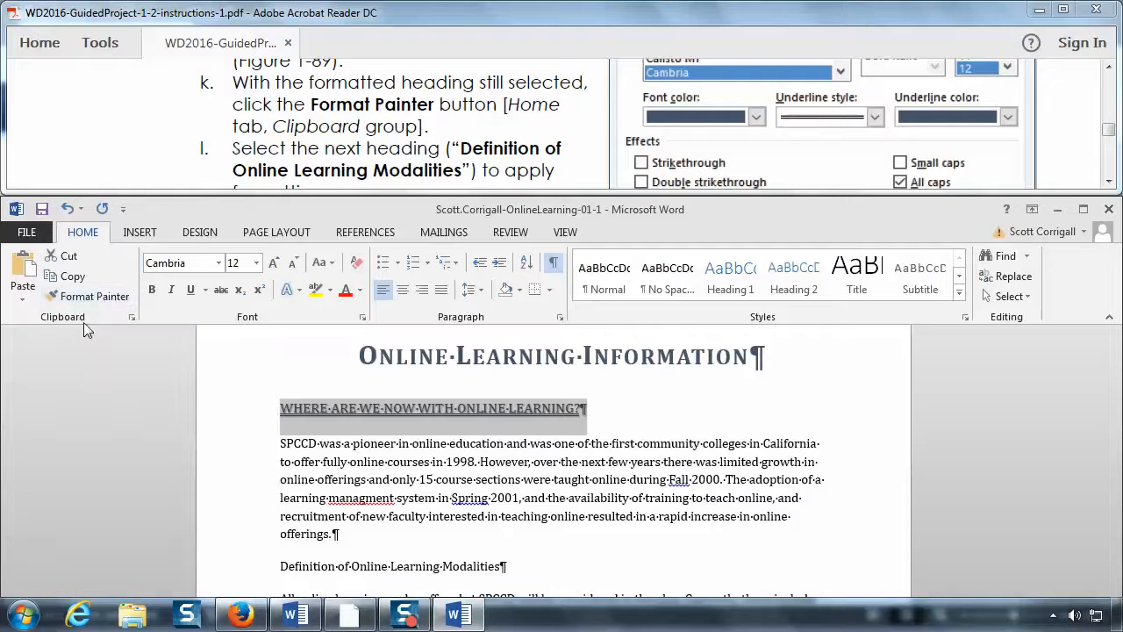
click(94, 299)
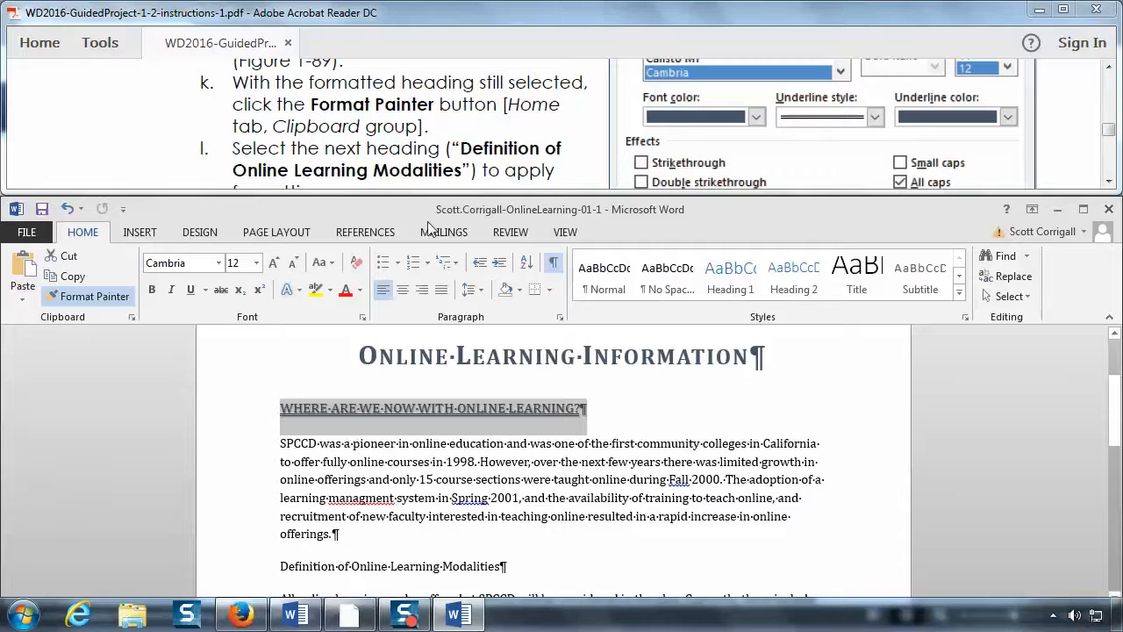
click(461, 115)
scroll(461, 115, down, 1)
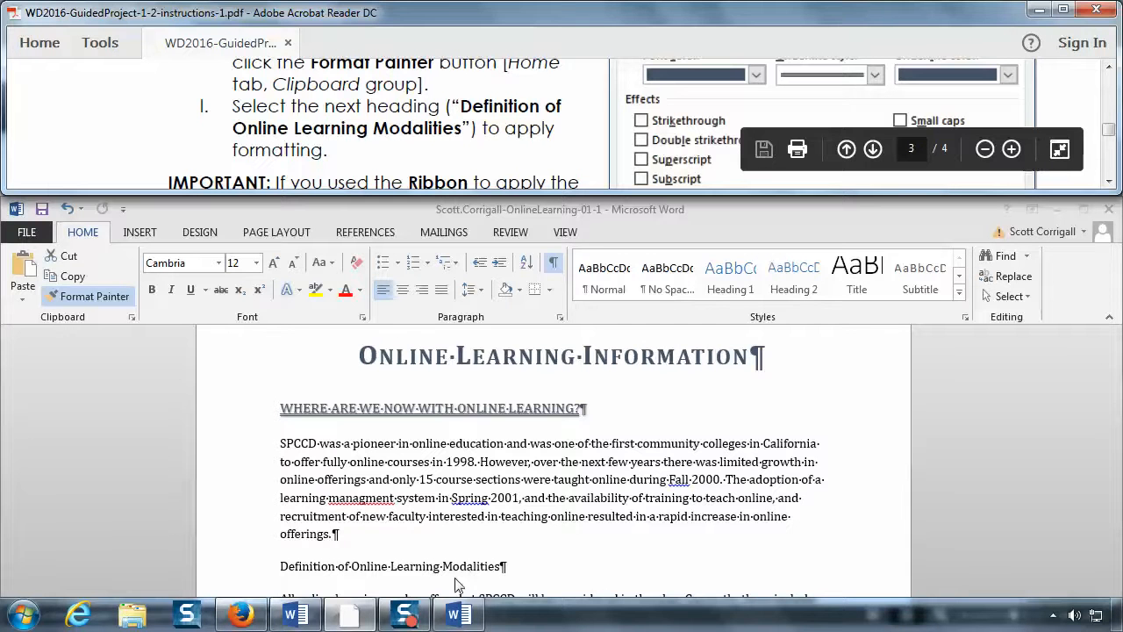
click(217, 206)
click(107, 302)
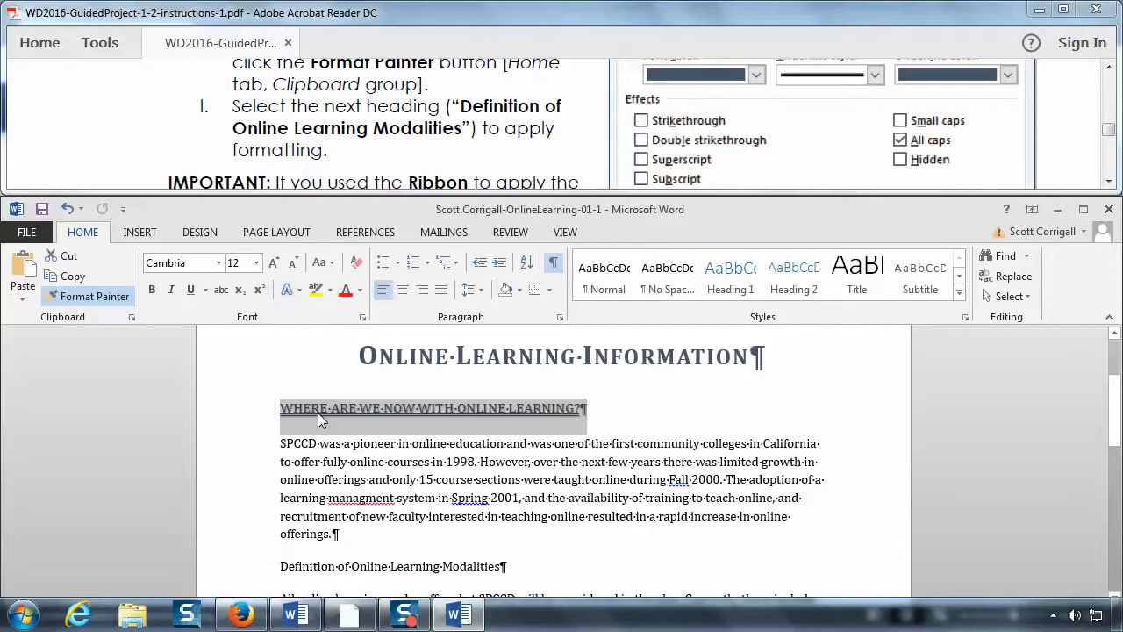
drag(272, 563, 499, 572)
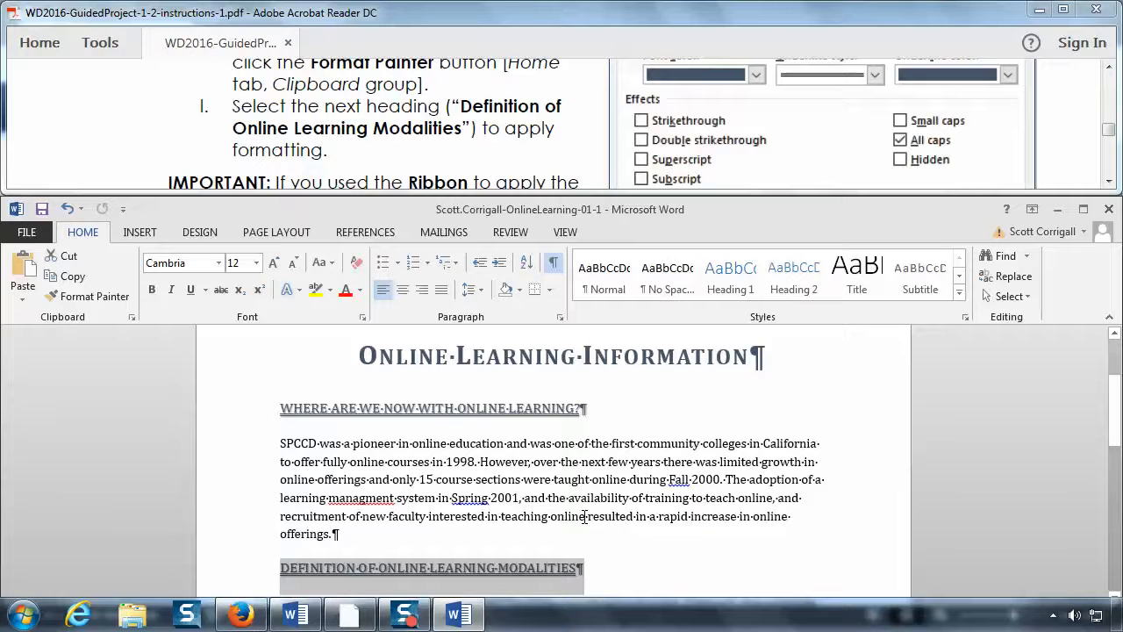
- Read the note about the underline color and instructions 9a to 9d on formatting the paragraph headings
click(348, 137)
scroll(350, 138, down, 1)
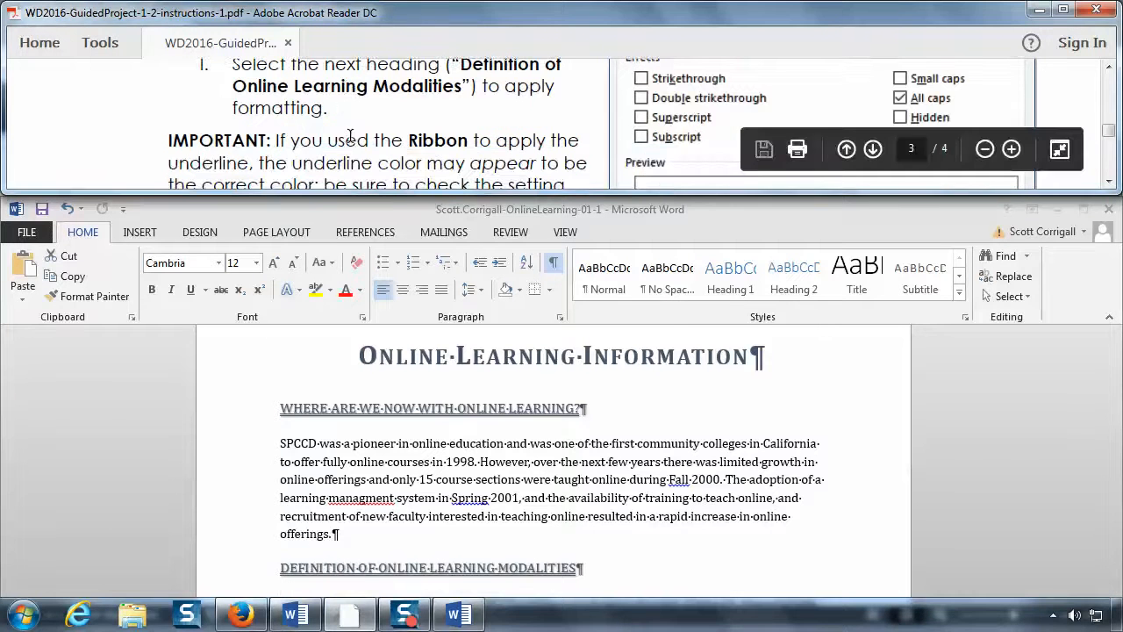
scroll(349, 138, down, 2)
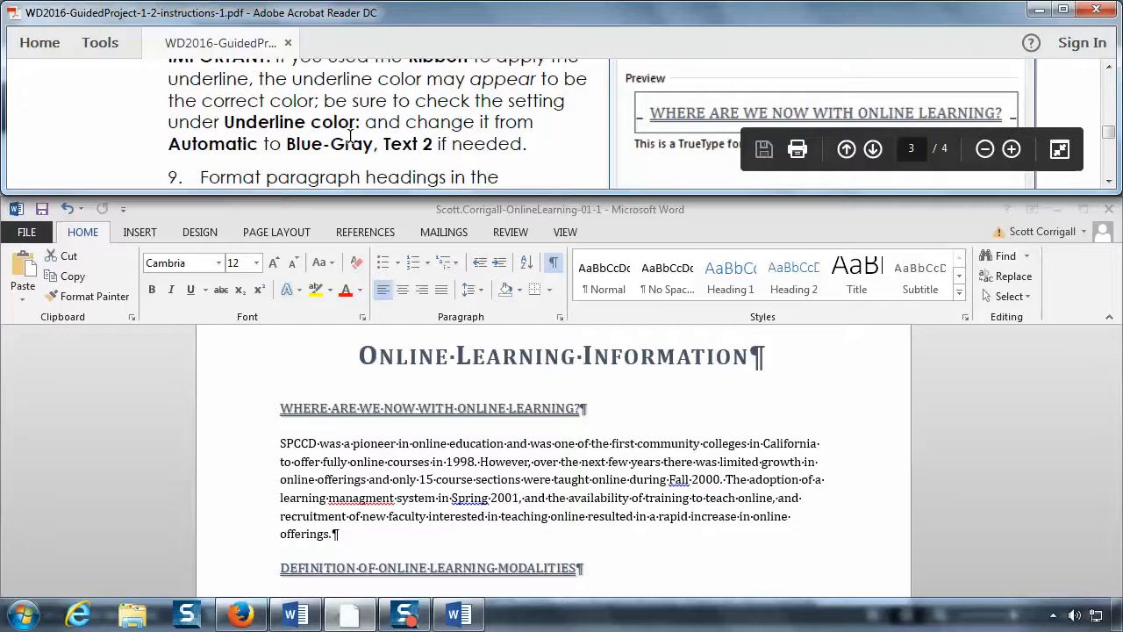
scroll(349, 138, down, 1)
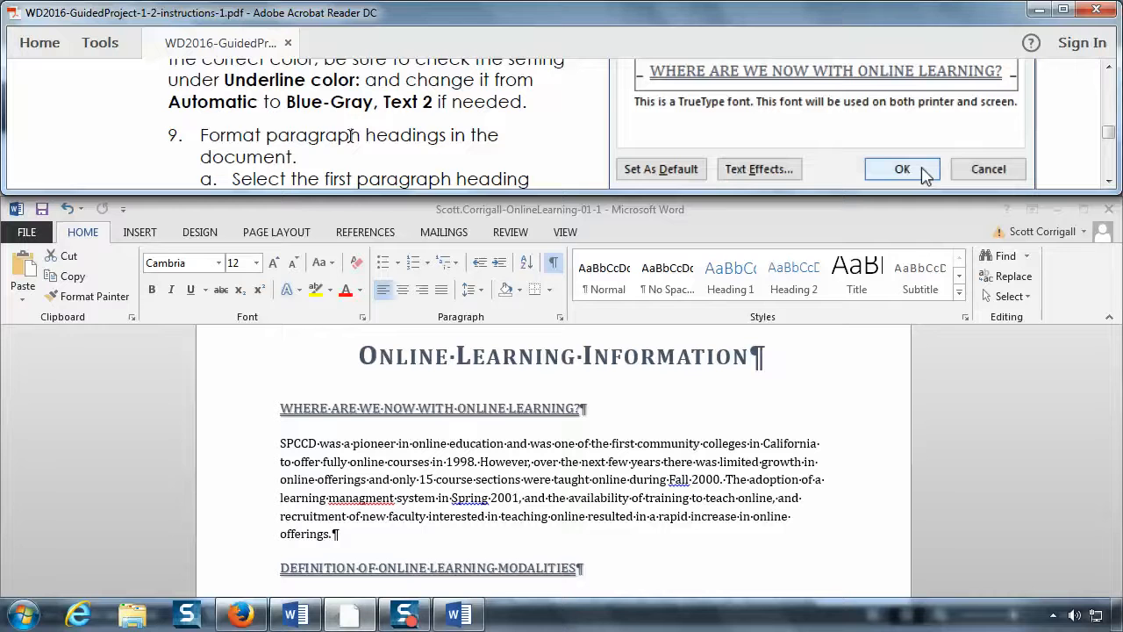
scroll(349, 136, down, 1)
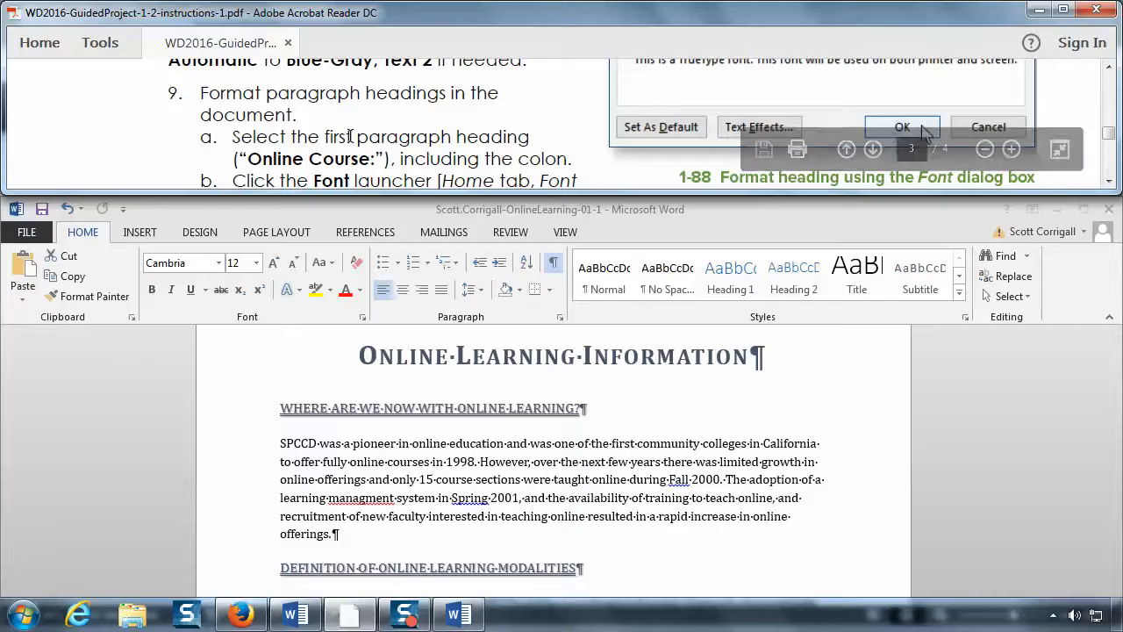
scroll(349, 136, down, 1)
scroll(349, 136, up, 1)
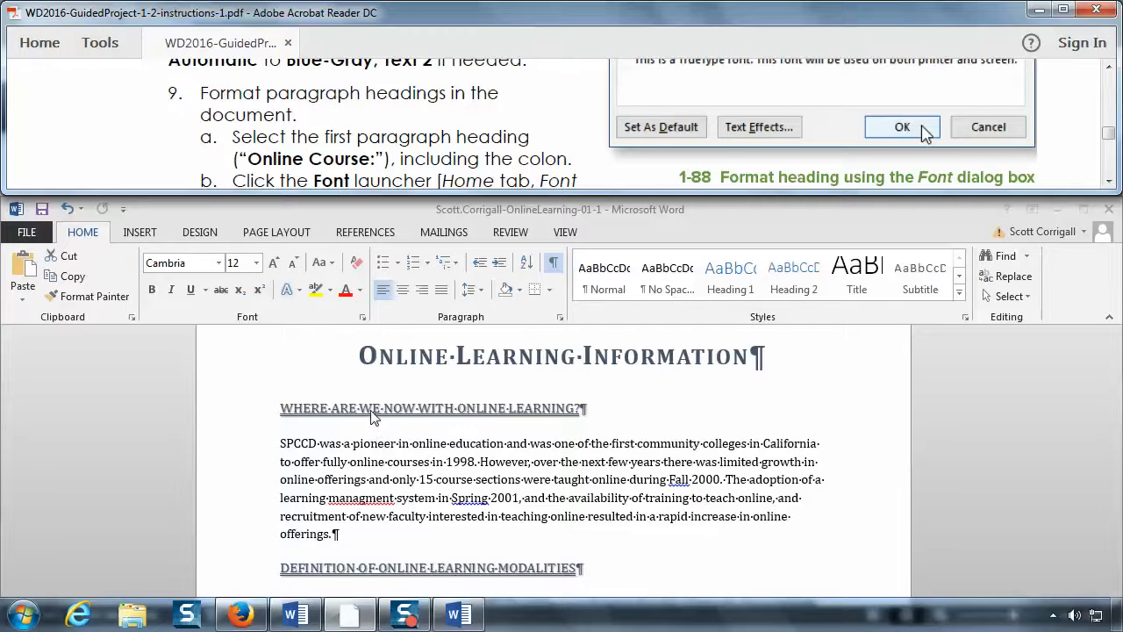
scroll(375, 502, down, 2)
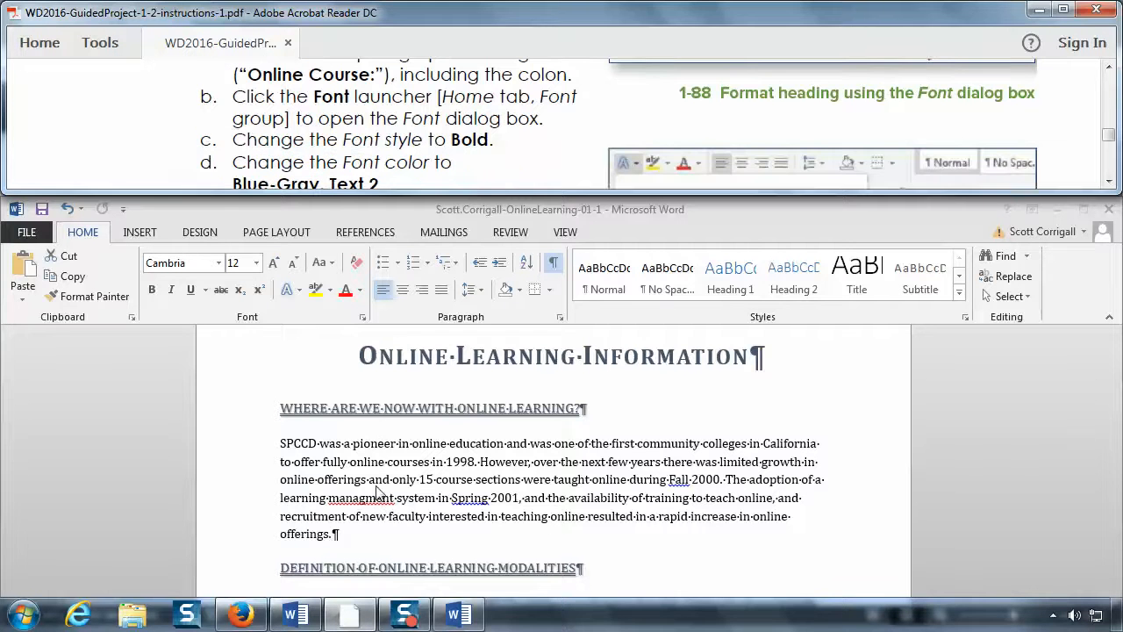
- Review the paragraph headings in the document, from "Online Course:" through "Web-Enhanced Course:"
click(386, 458)
scroll(381, 459, down, 2)
scroll(382, 465, down, 3)
scroll(351, 460, up, 1)
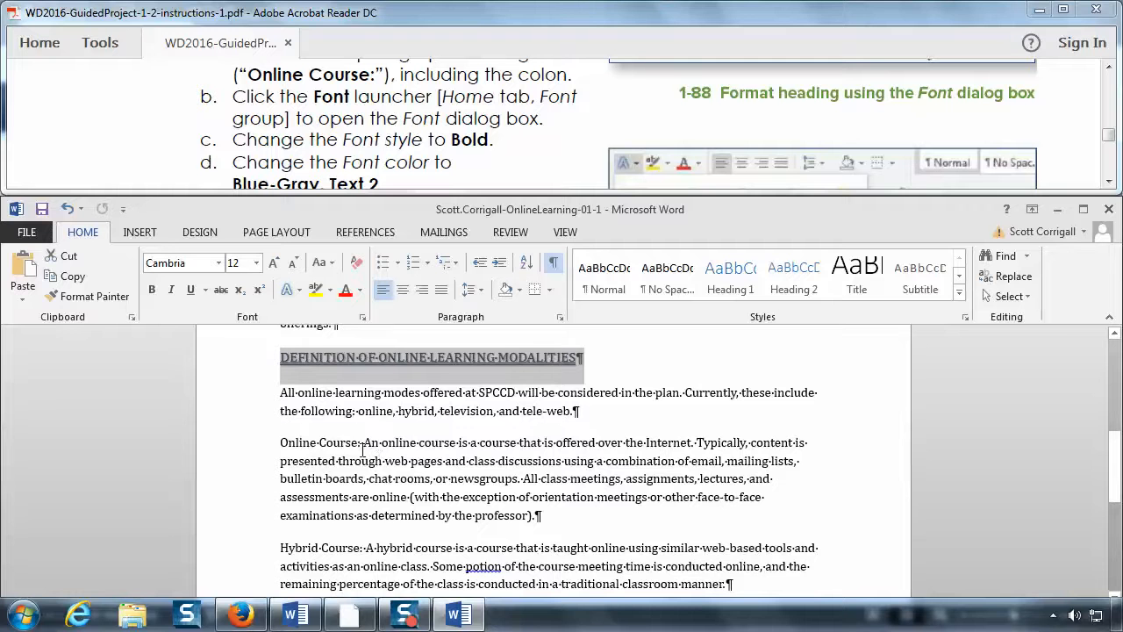
scroll(364, 463, down, 2)
scroll(362, 469, down, 2)
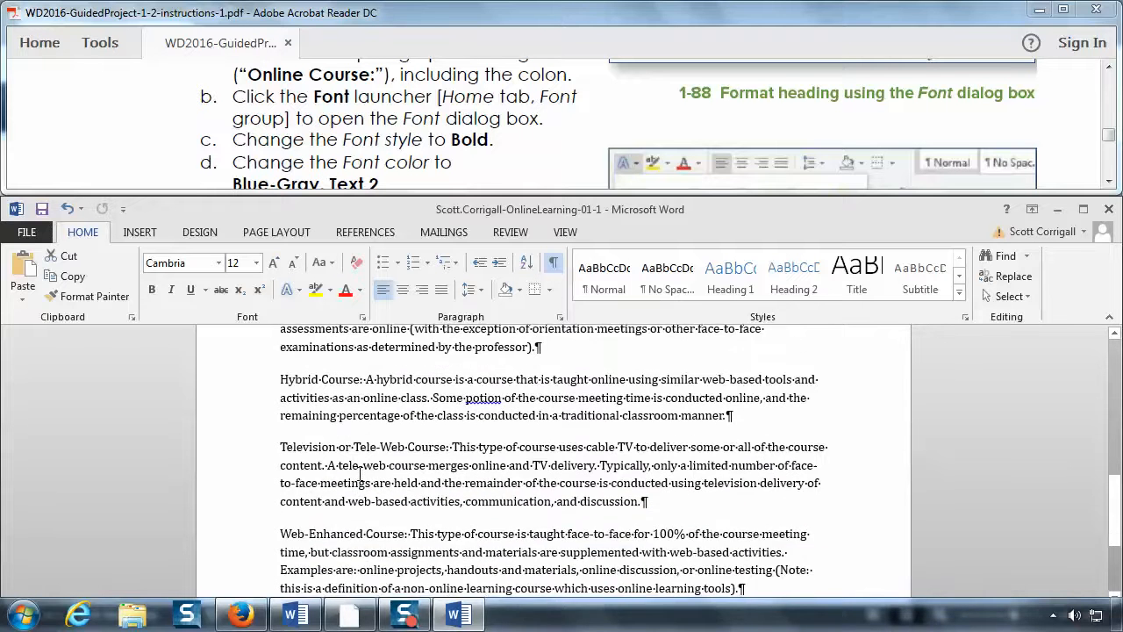
scroll(360, 474, down, 2)
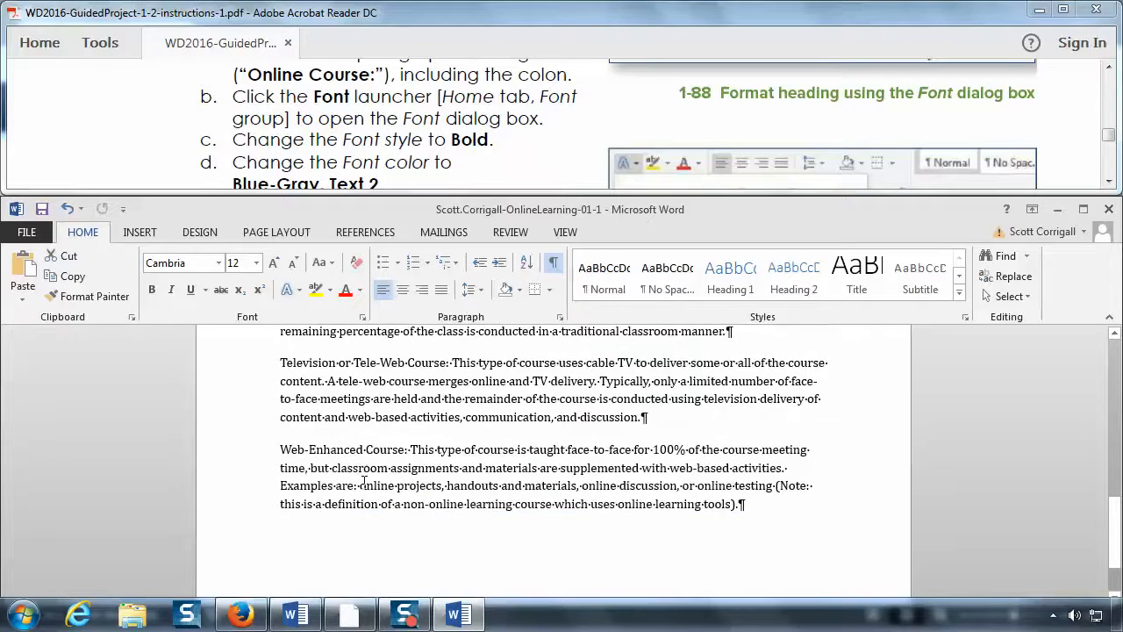
scroll(364, 482, up, 2)
scroll(363, 482, up, 3)
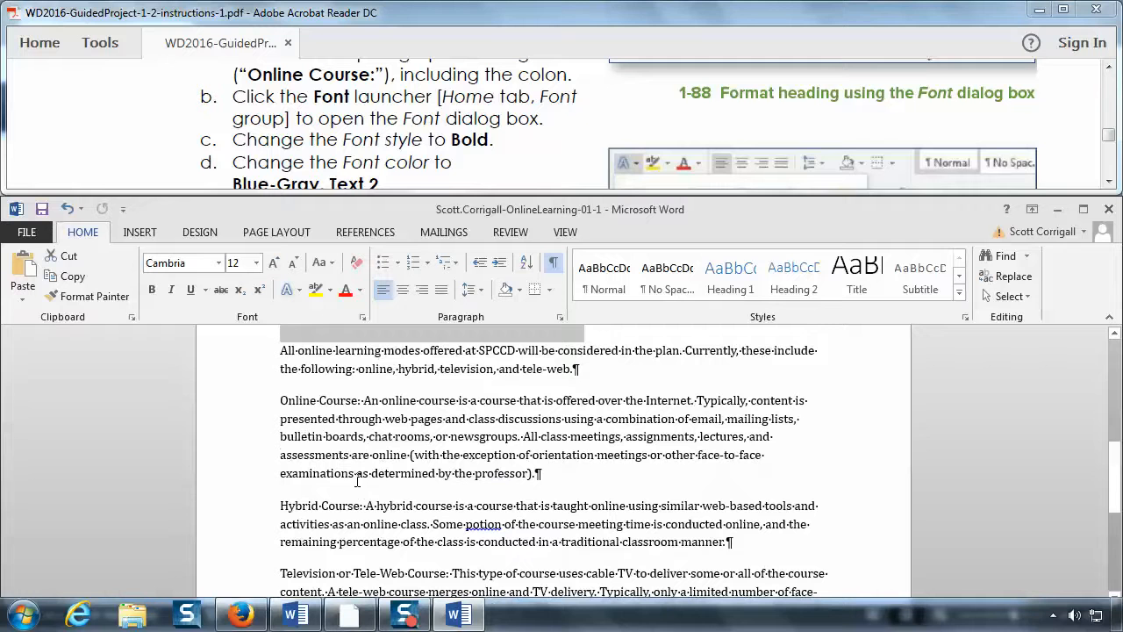
- Following instructions 9a to 9d, format the paragraph heading "Online Course:", including the colon, as Bold with font color Blue-Gray, Text 2
click(344, 139)
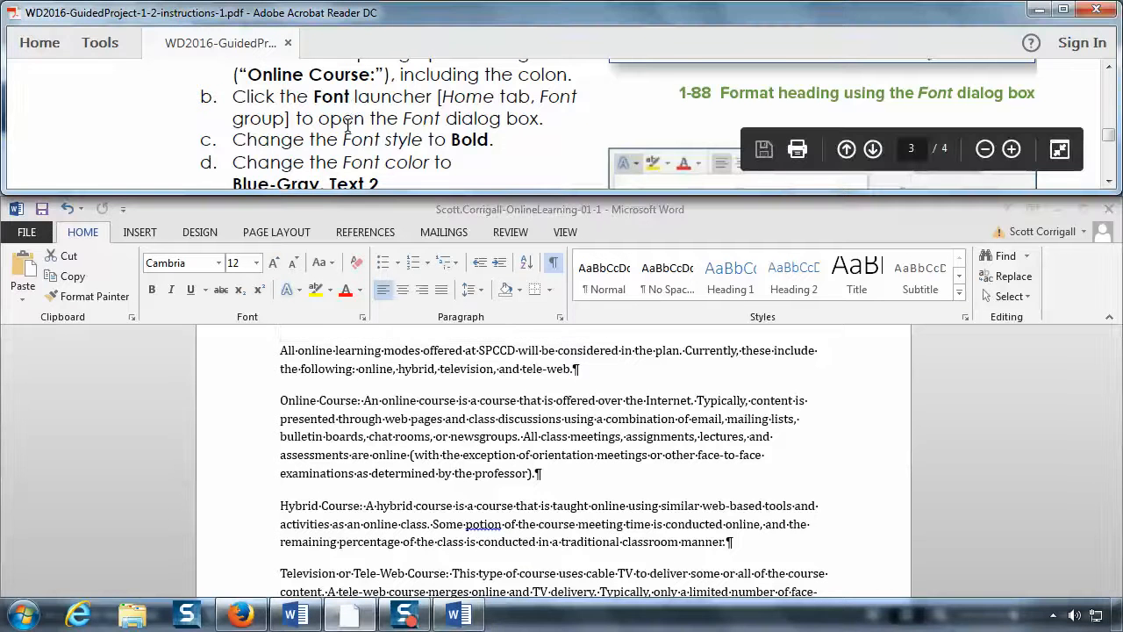
scroll(349, 130, up, 1)
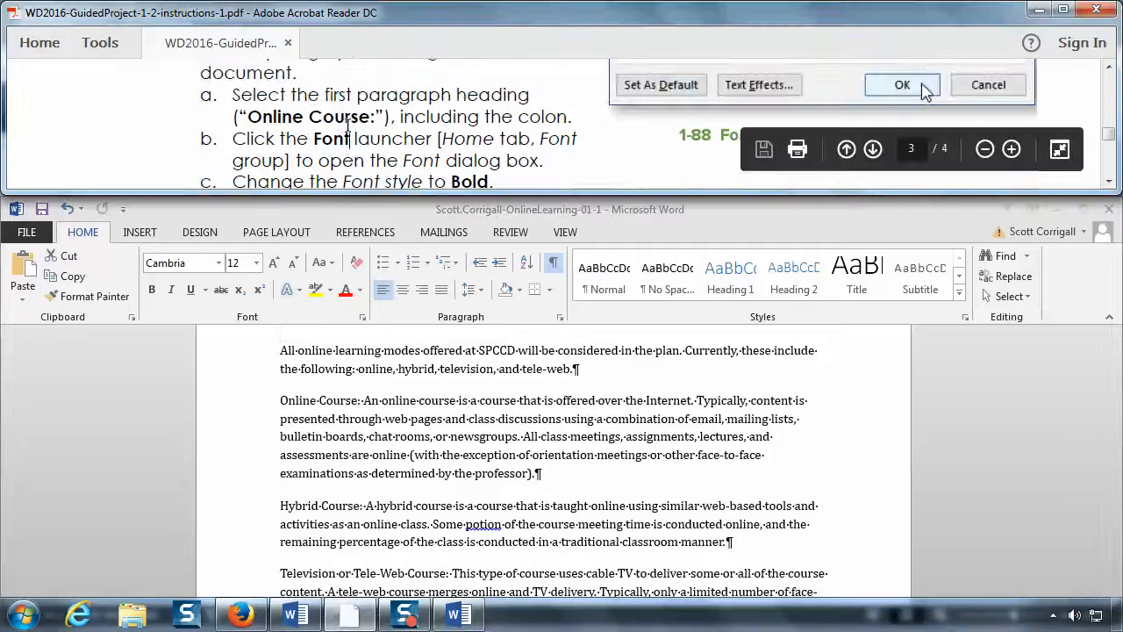
click(293, 409)
drag(280, 402, 361, 408)
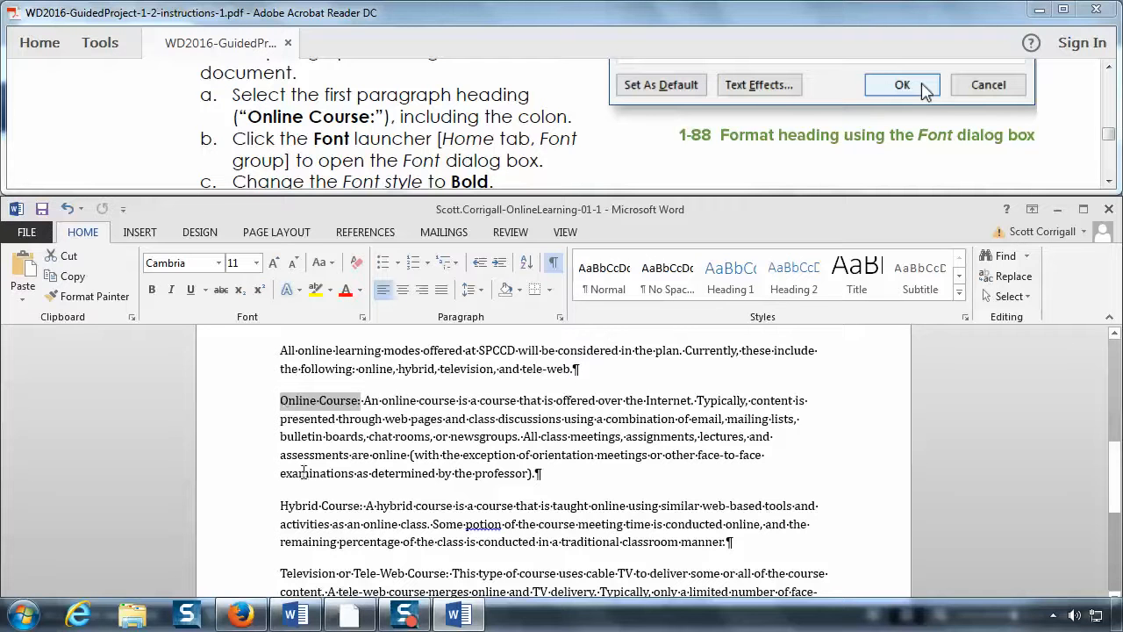
click(282, 405)
drag(282, 403, 361, 407)
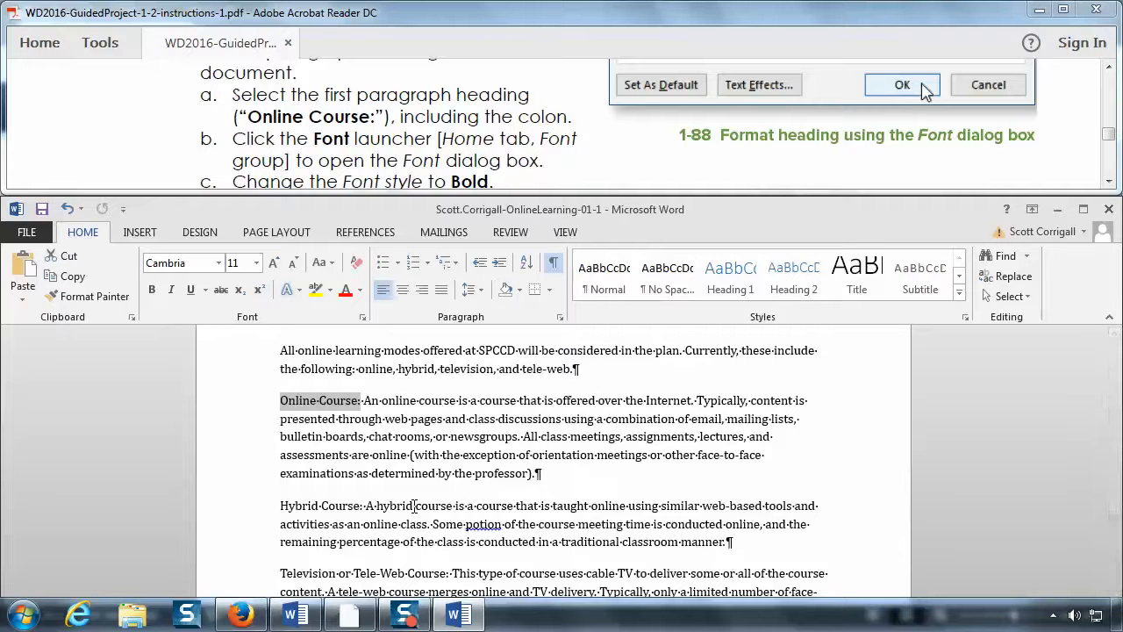
click(465, 137)
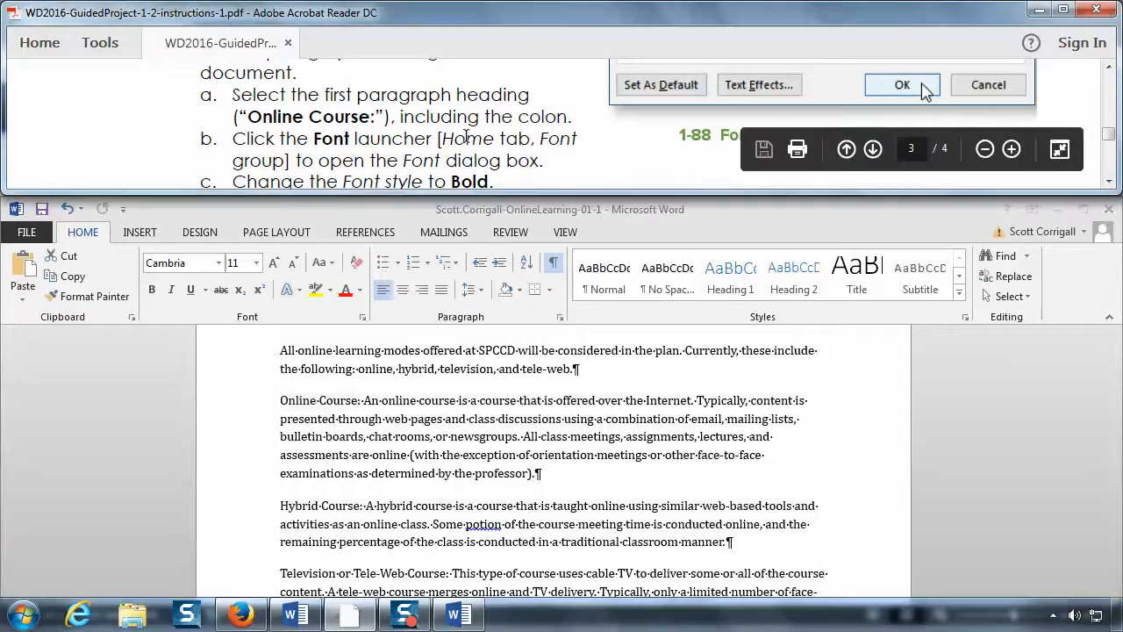
scroll(465, 138, down, 1)
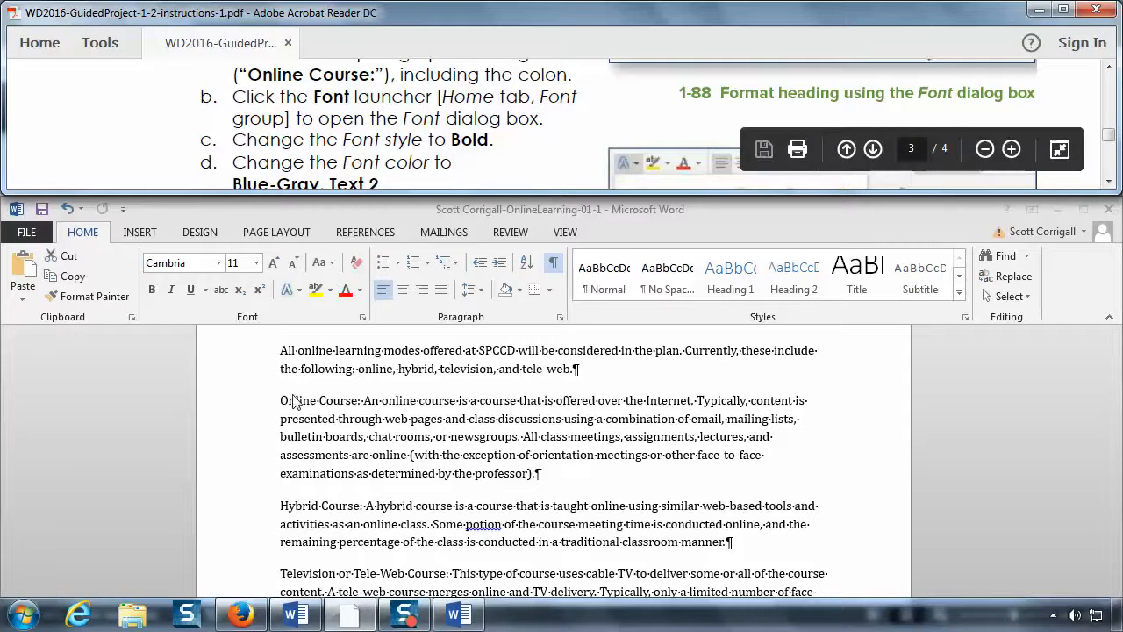
click(344, 208)
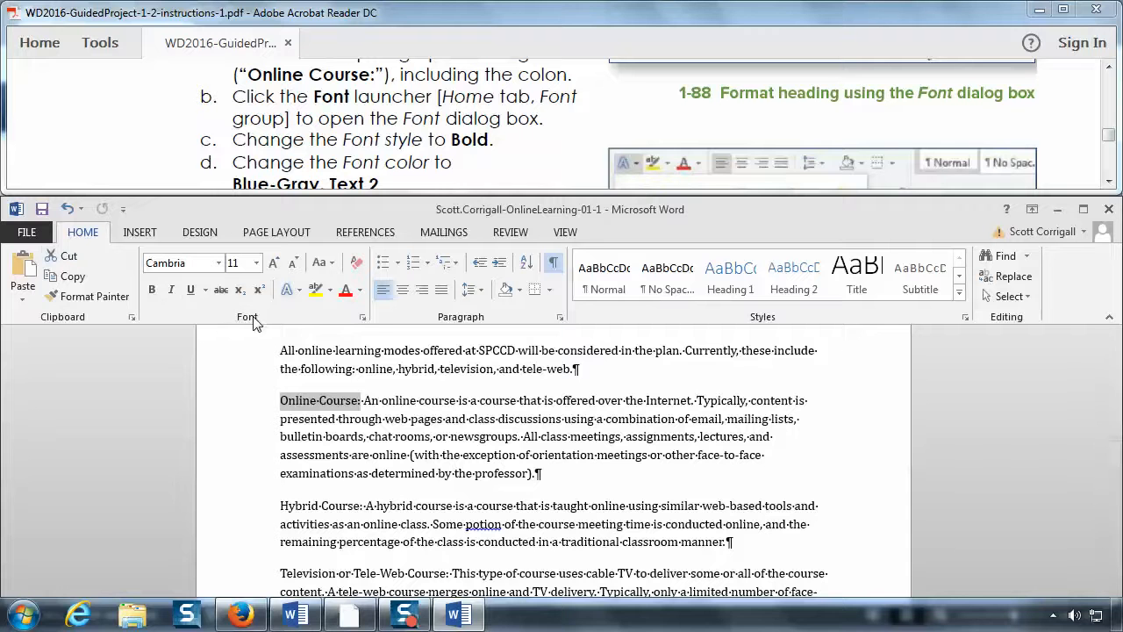
click(364, 323)
drag(609, 116, 843, 113)
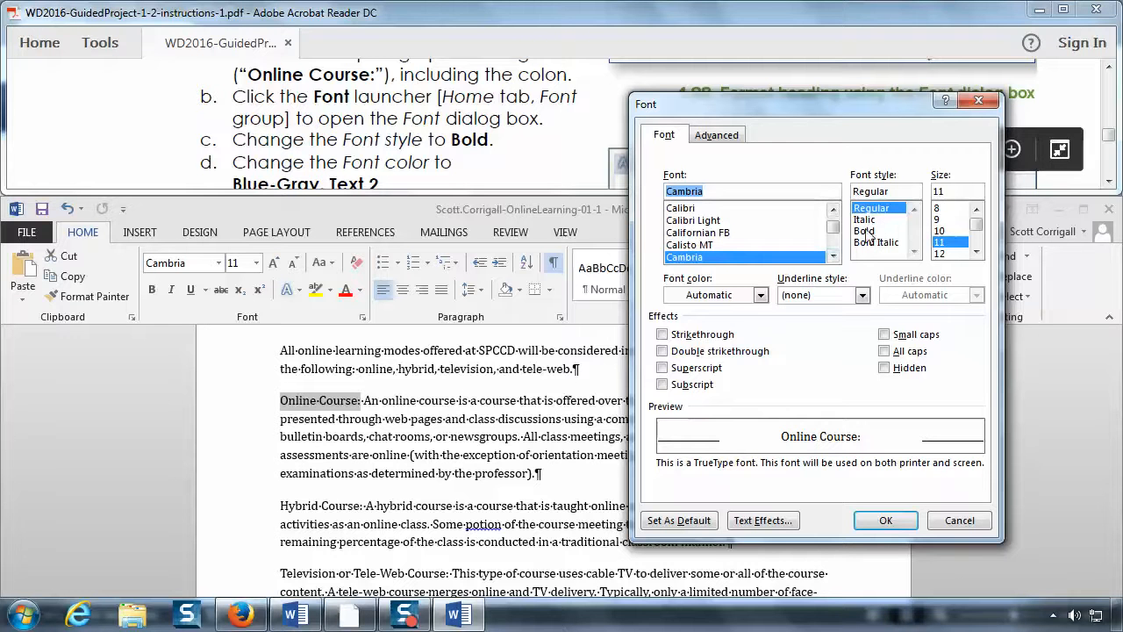
click(865, 231)
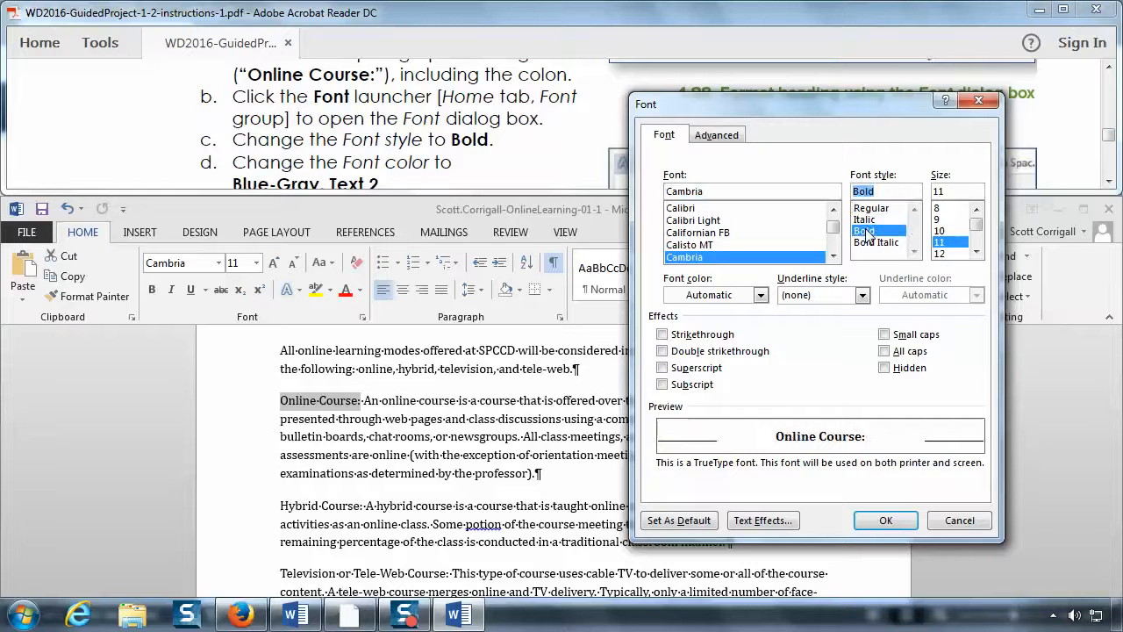
click(760, 296)
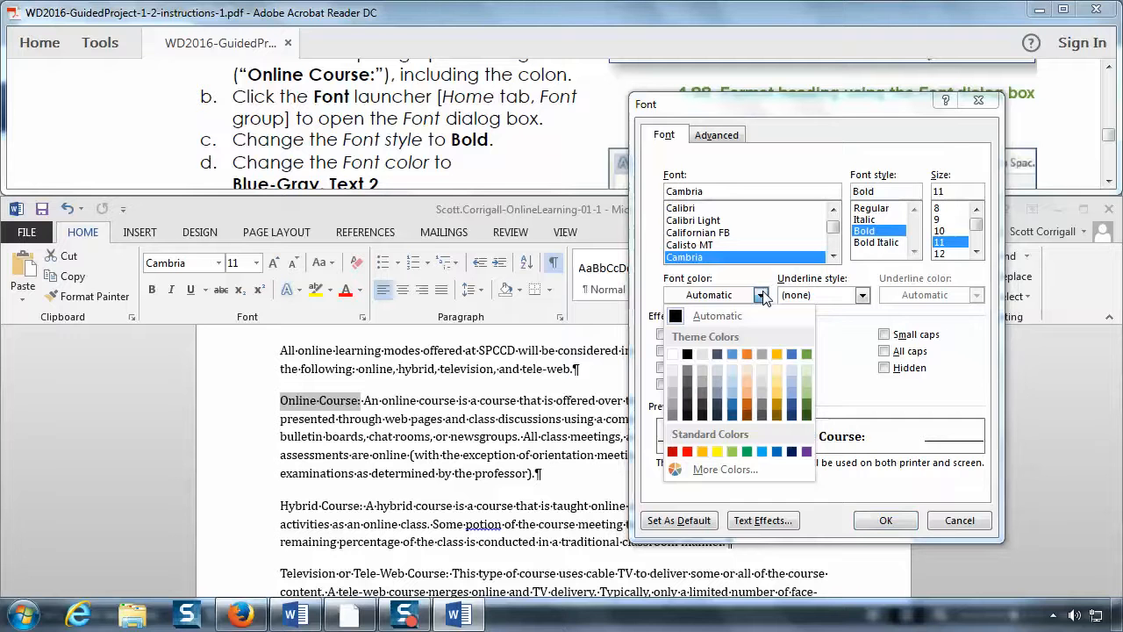
click(720, 355)
- Following instructions 9e and 9f, add the Small caps effect to the "Online Course:" heading and apply the font settings
click(408, 98)
scroll(415, 131, down, 2)
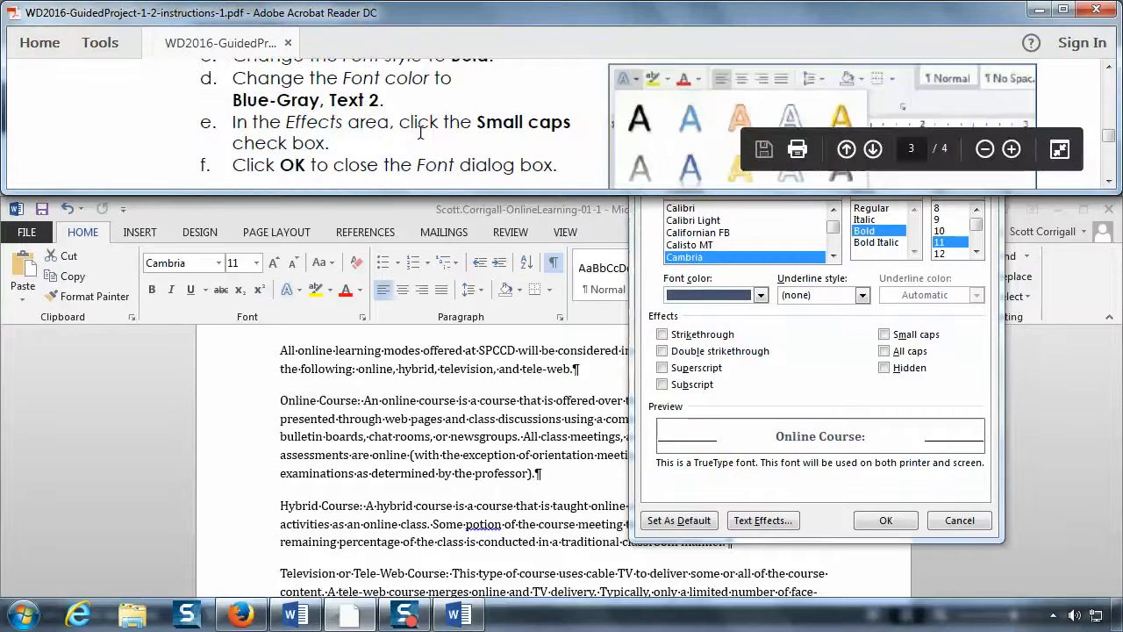
scroll(415, 131, down, 2)
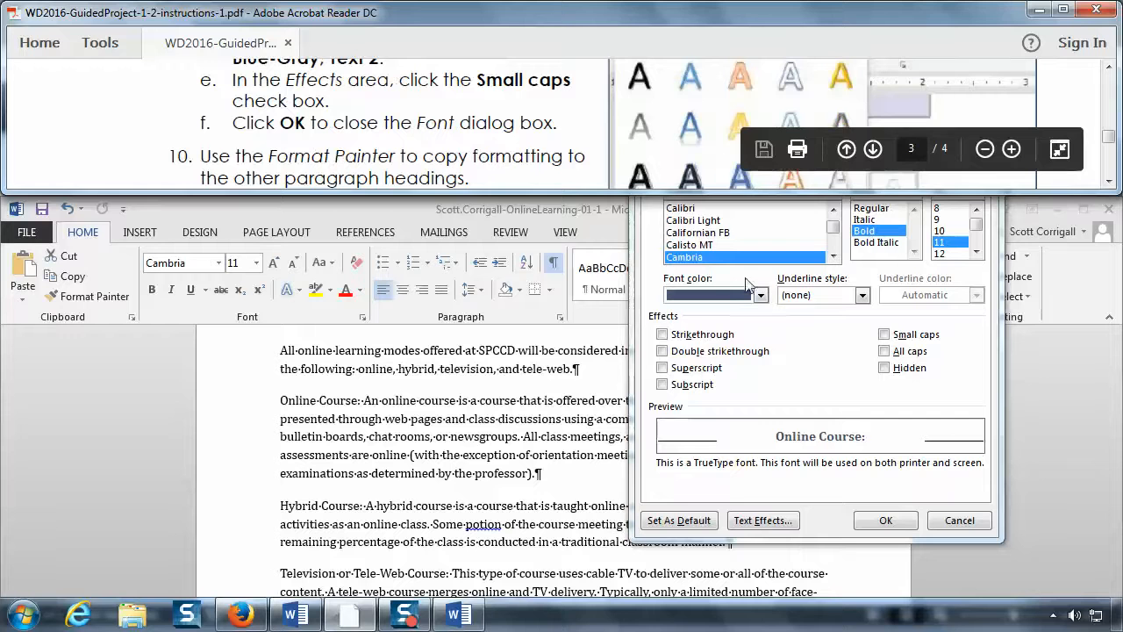
click(804, 356)
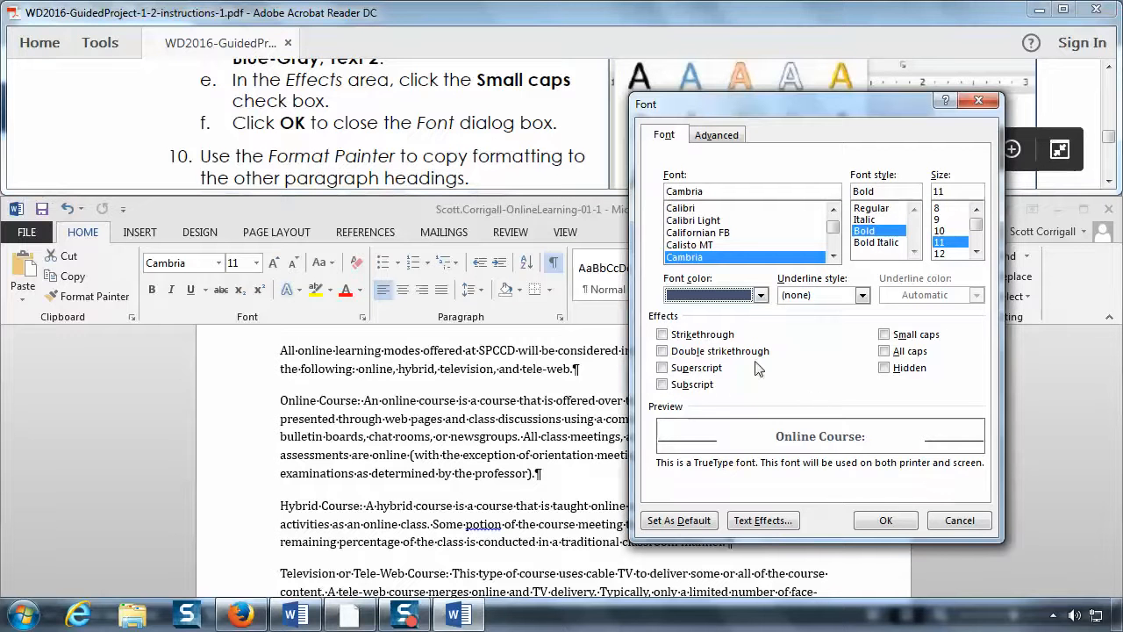
click(885, 337)
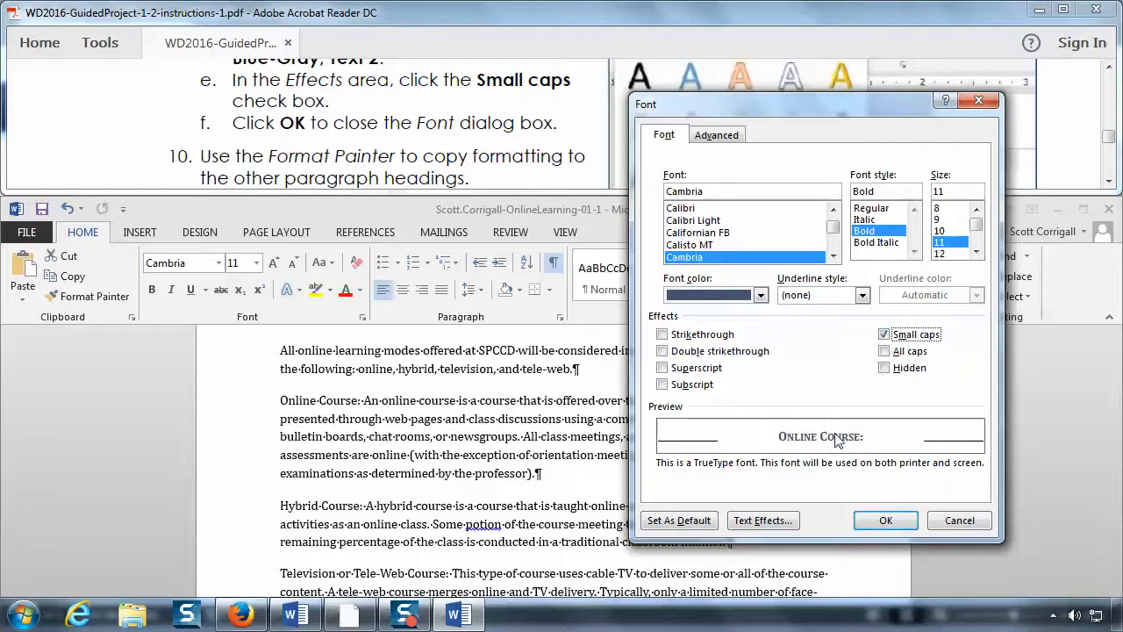
click(883, 521)
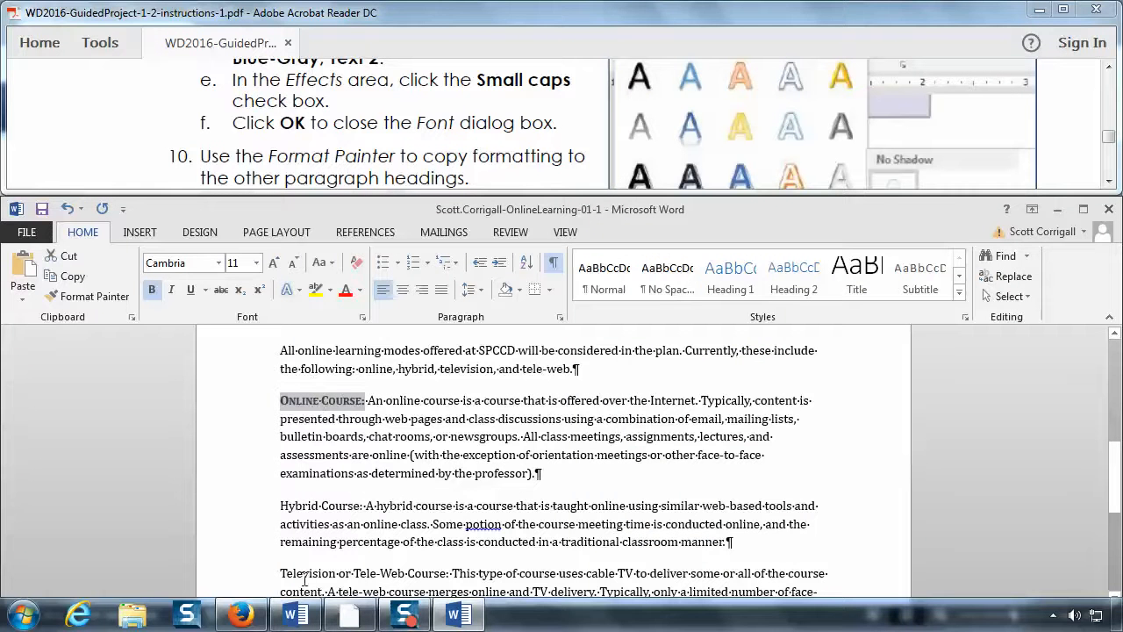
- Following instruction 10a, pick up the "Online Course:" heading's formatting with Format Painter locked on for repeated use
scroll(423, 517, down, 1)
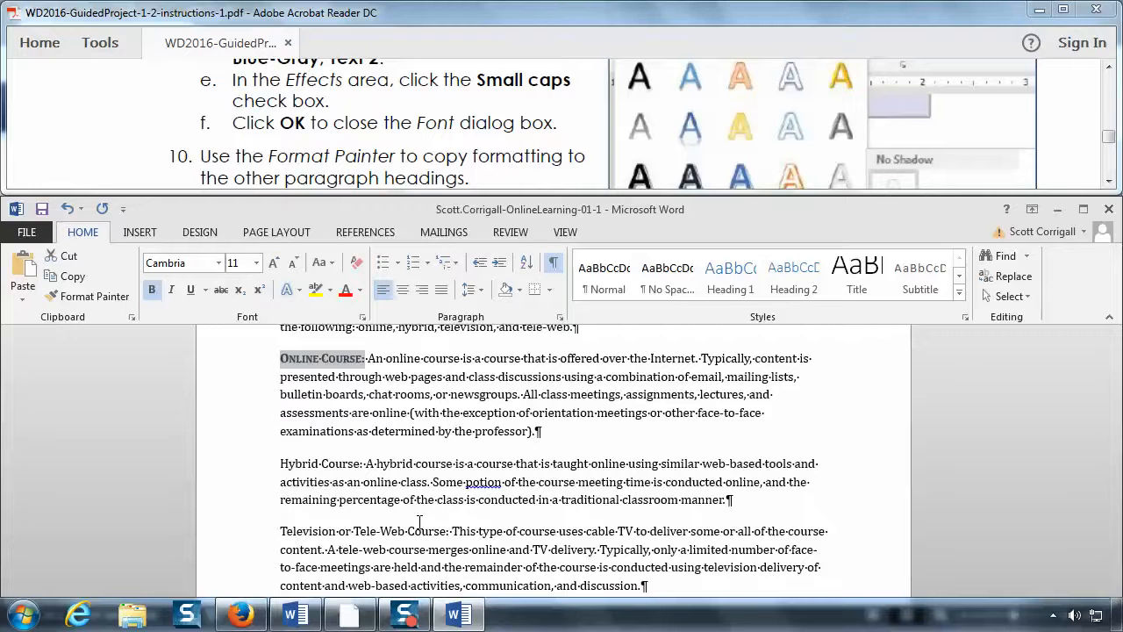
click(424, 156)
scroll(429, 149, down, 2)
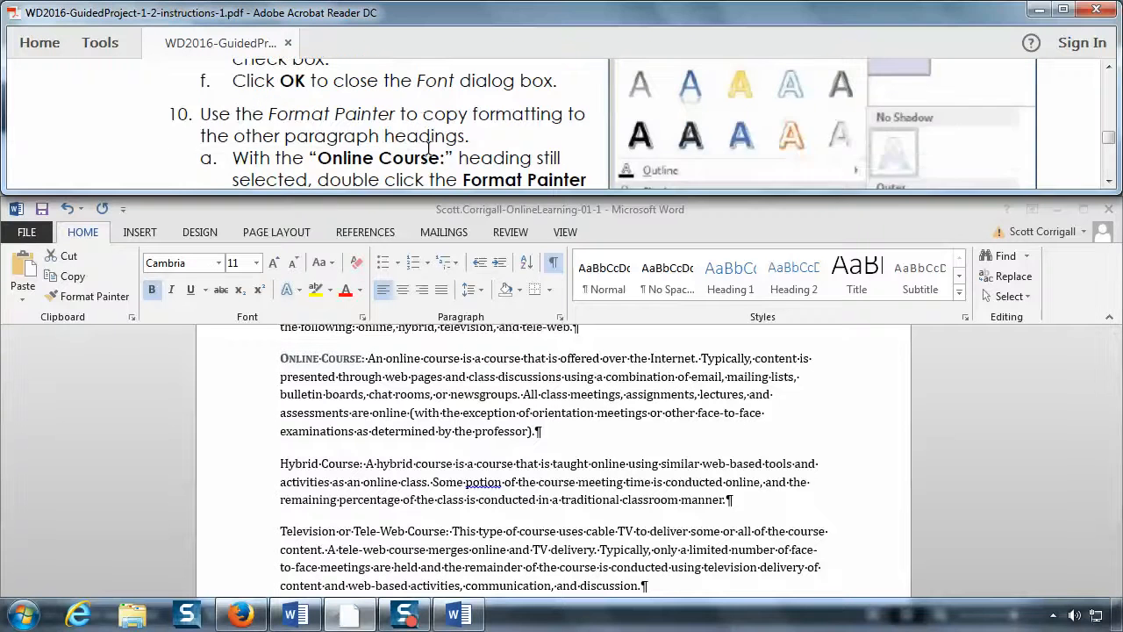
scroll(428, 149, down, 1)
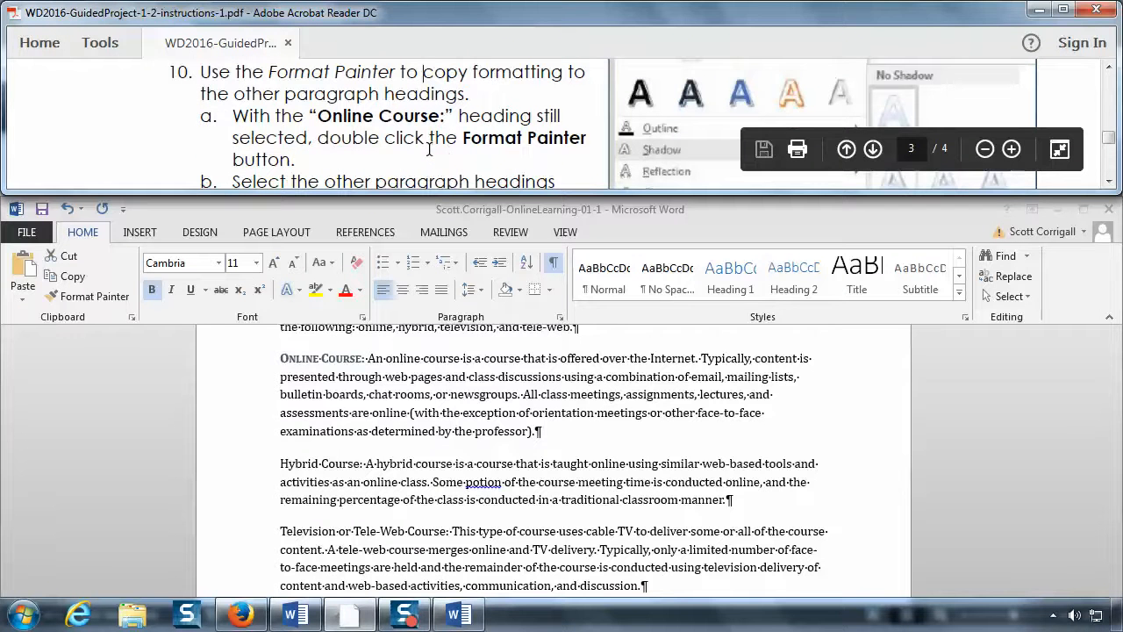
click(349, 204)
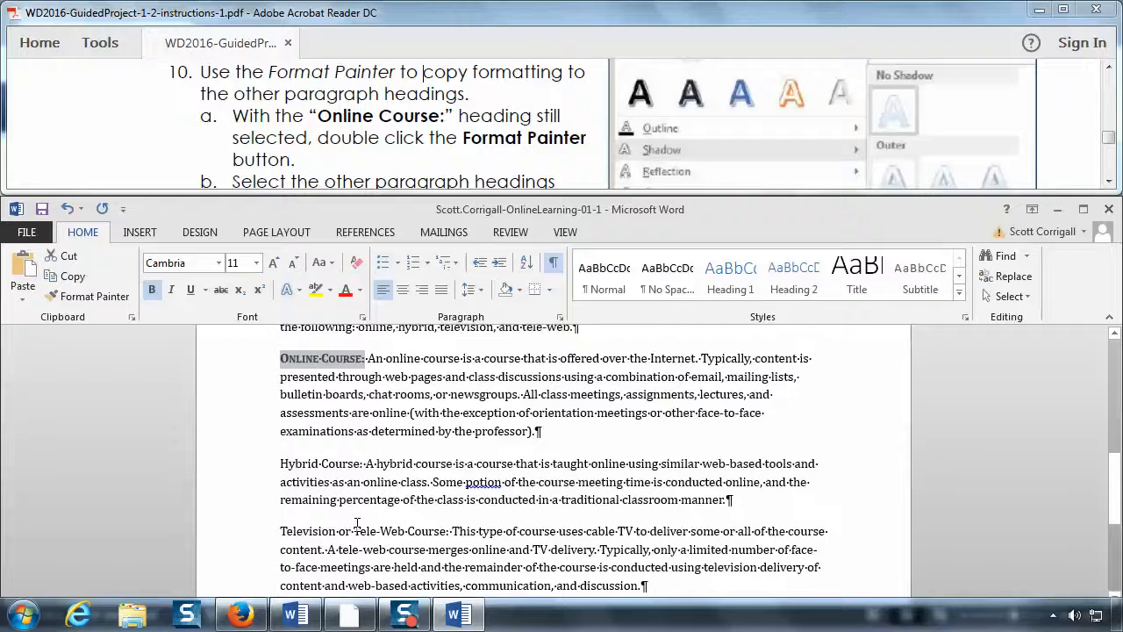
scroll(333, 533, down, 2)
scroll(373, 546, up, 2)
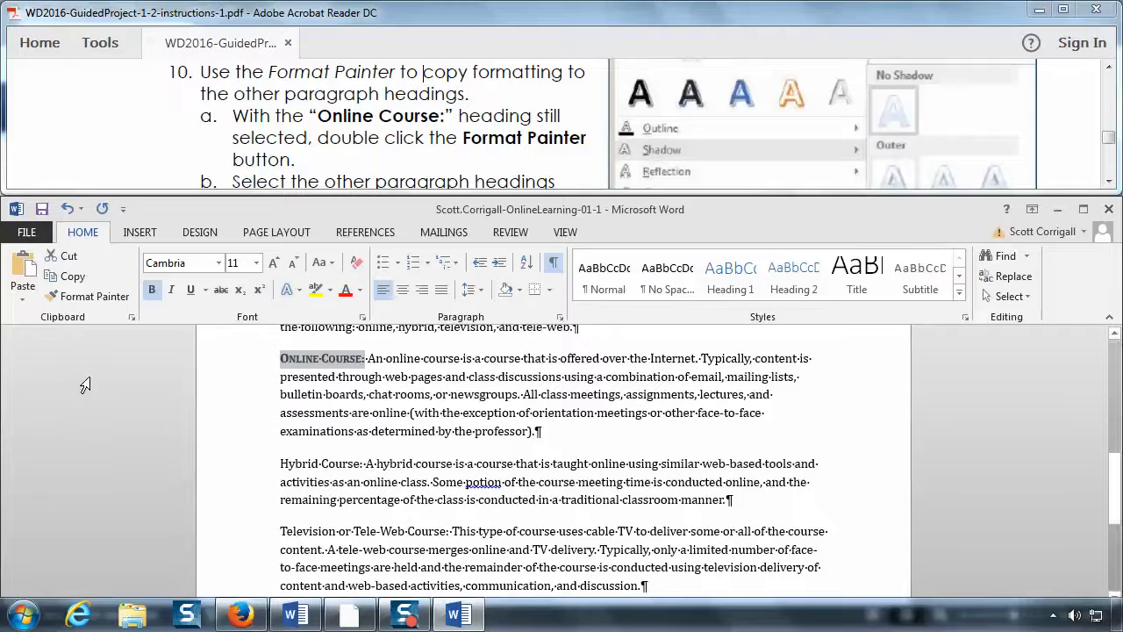
double_click(90, 297)
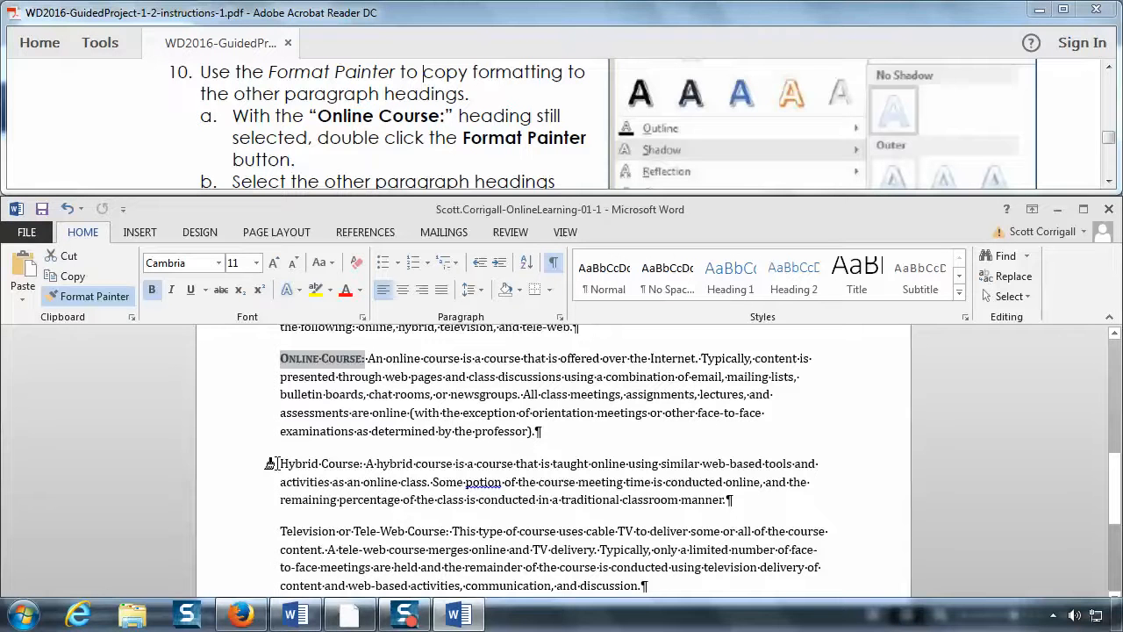
- Following instruction 10b, paint the copied formatting onto the headings "Hybrid Course:", "Television or Tele-Web Course:" and "Web-Enhanced Course:"
click(434, 15)
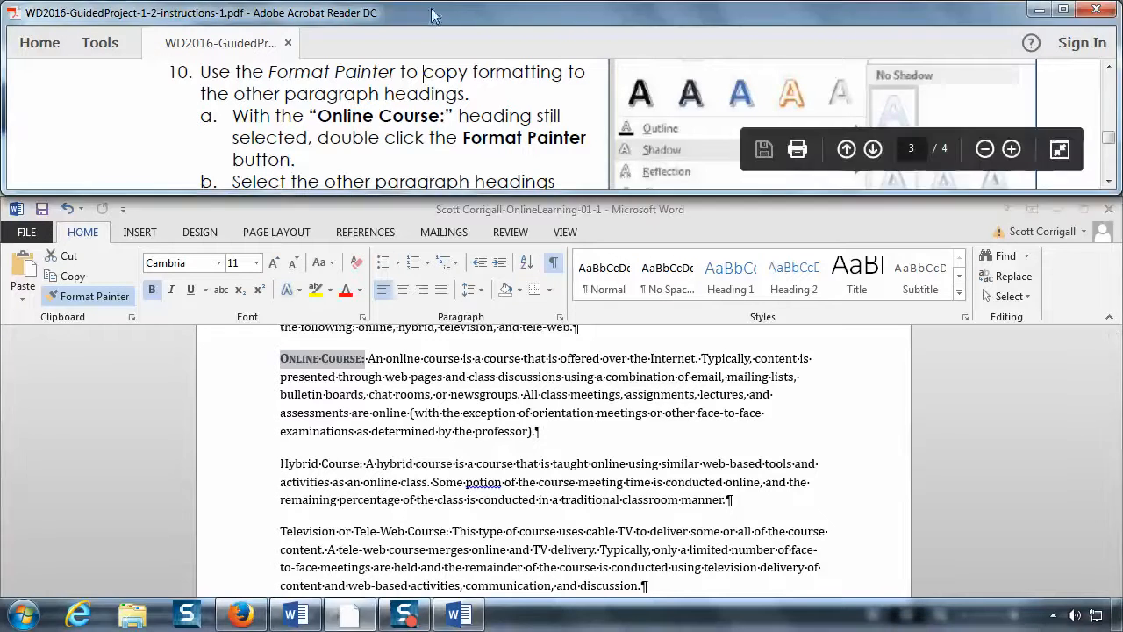
scroll(438, 117, down, 2)
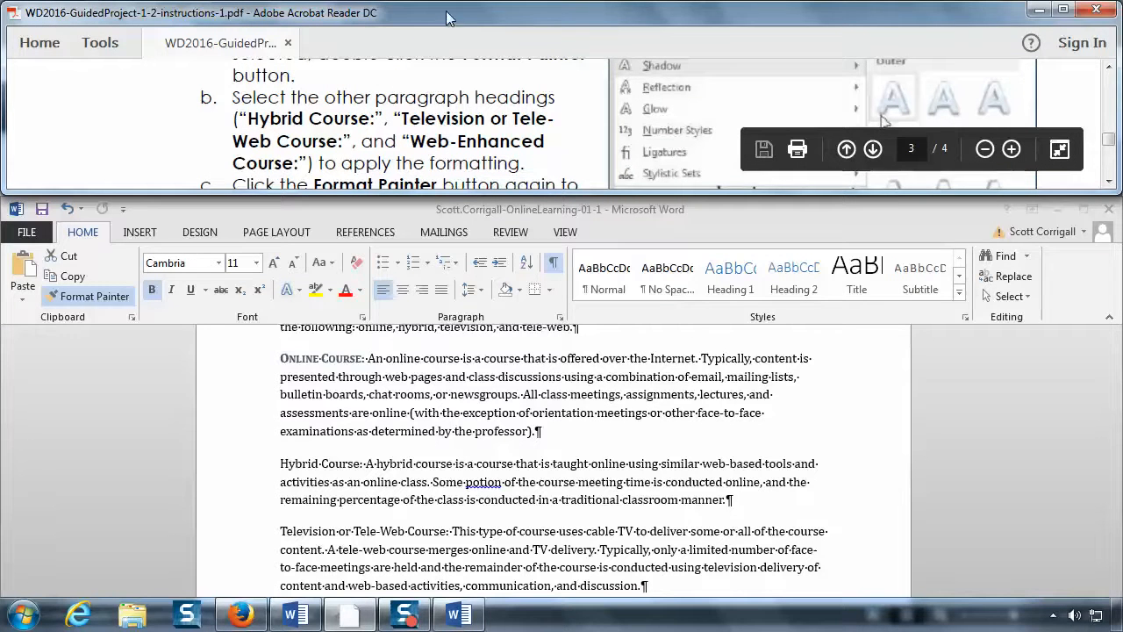
click(347, 205)
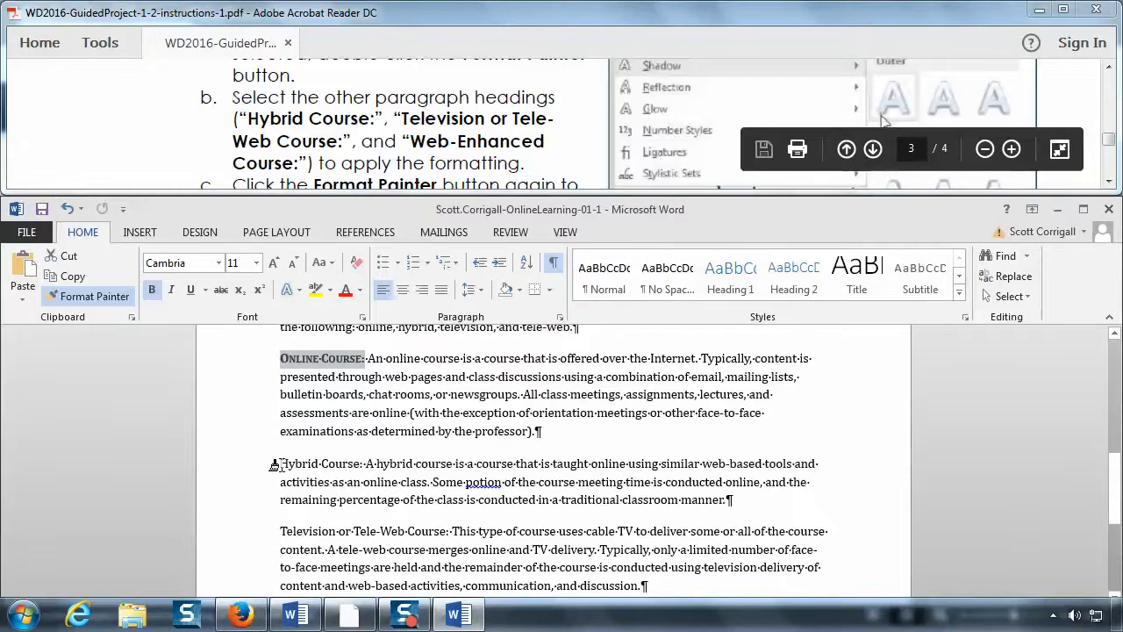
drag(278, 463, 361, 469)
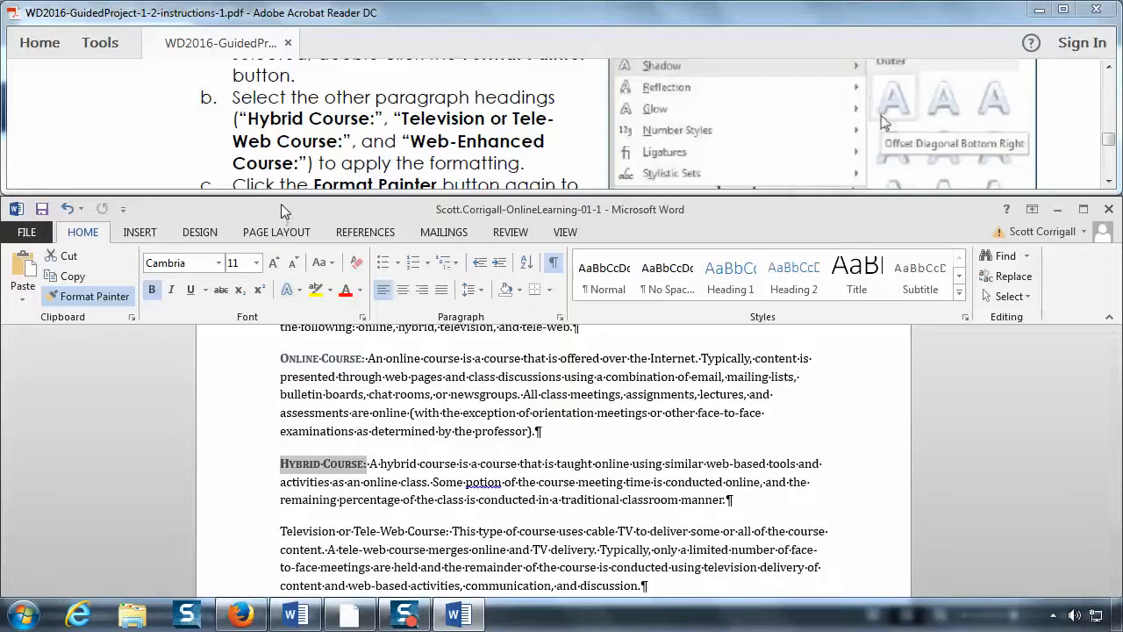
scroll(275, 447, down, 2)
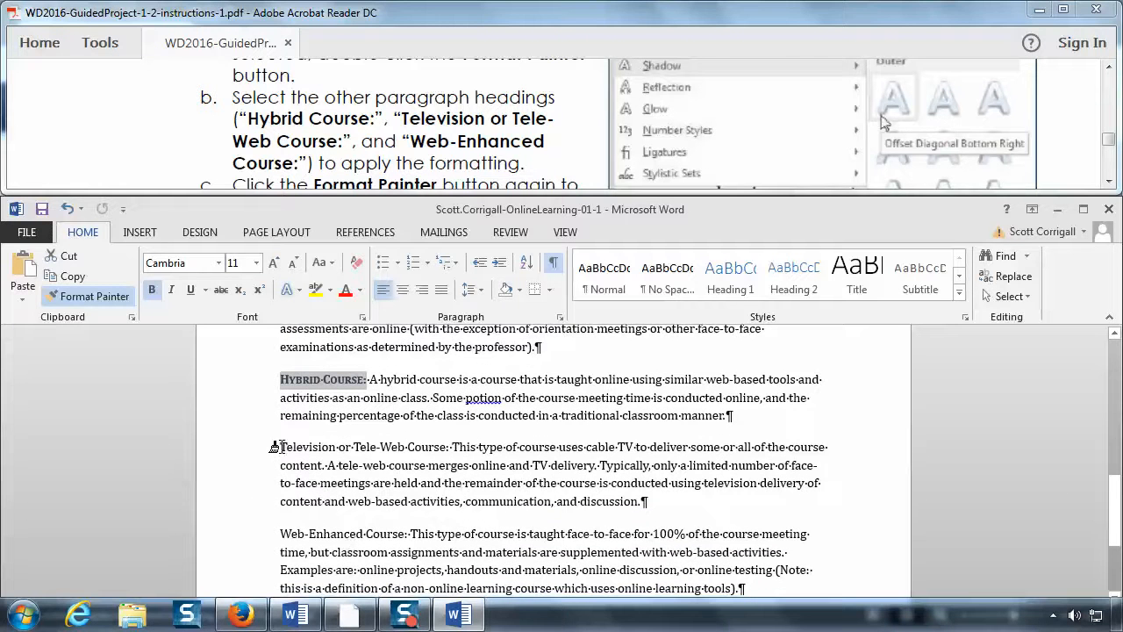
mouse_move(275, 446)
mouse_down()
mouse_move(430, 460)
mouse_move(446, 447)
mouse_up()
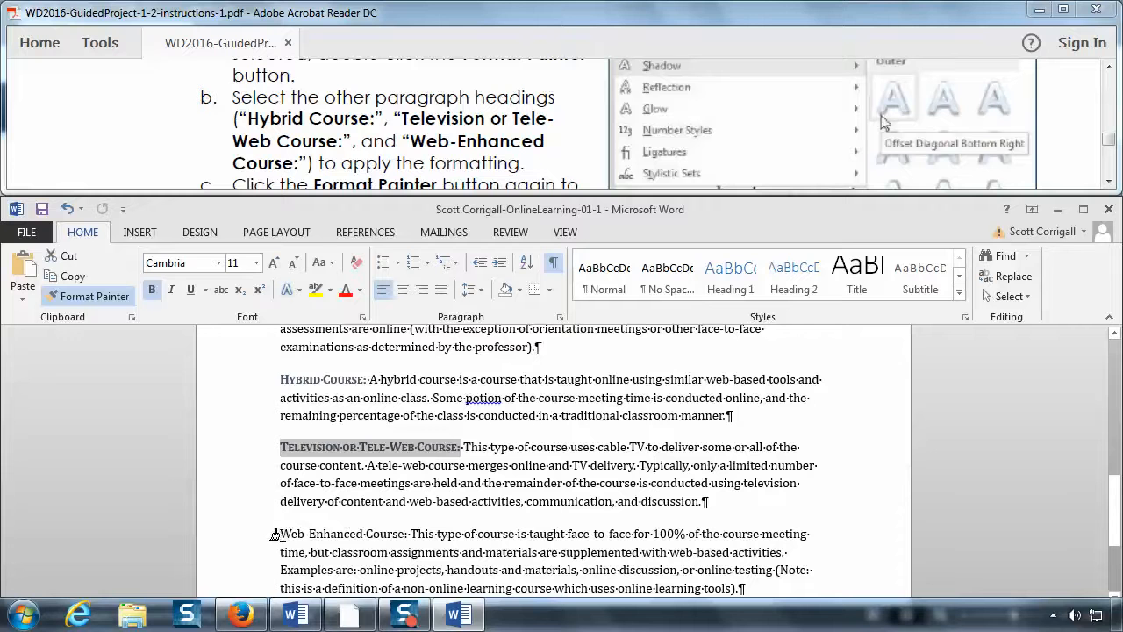
drag(275, 534, 401, 534)
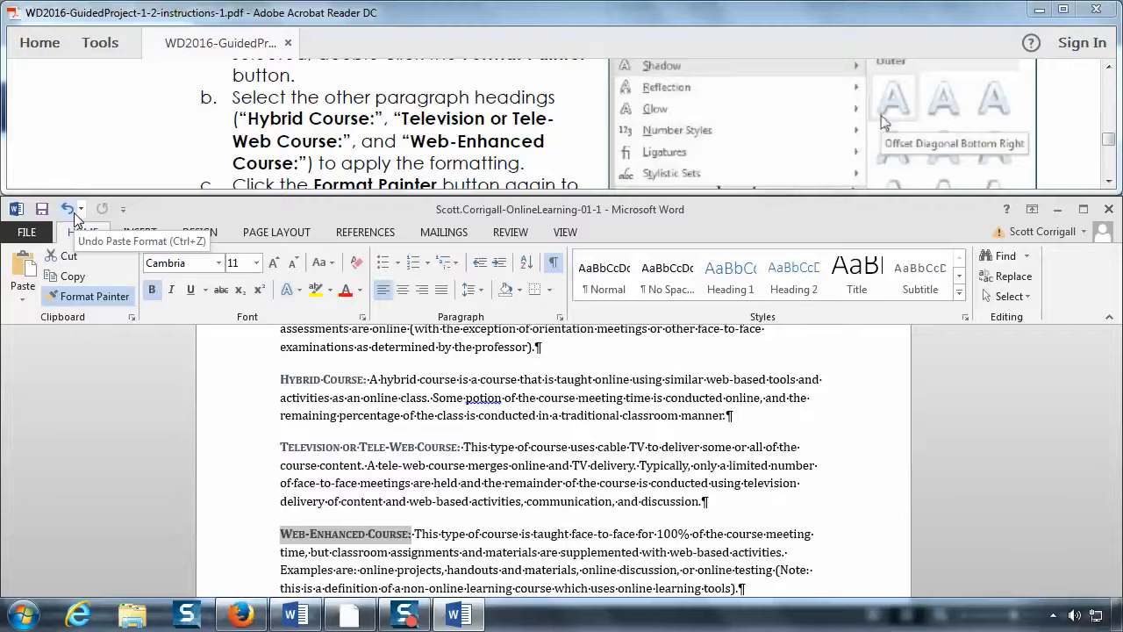
- Check the formatting of all the paragraph headings and, following instruction 10c, turn off Format Painter
scroll(390, 472, up, 3)
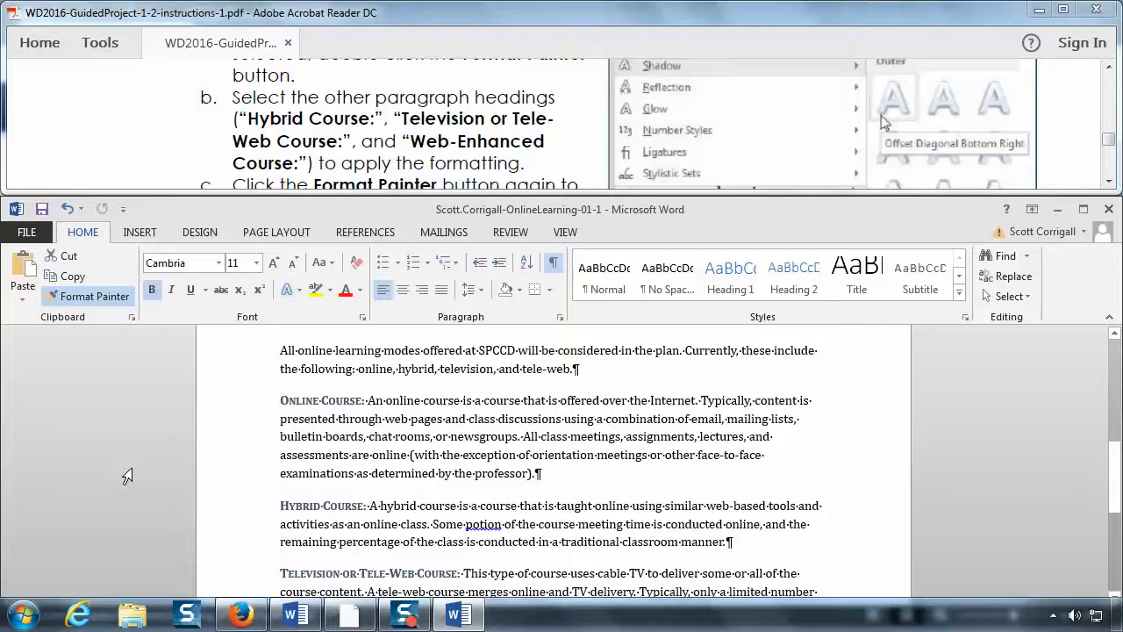
scroll(509, 125, down, 2)
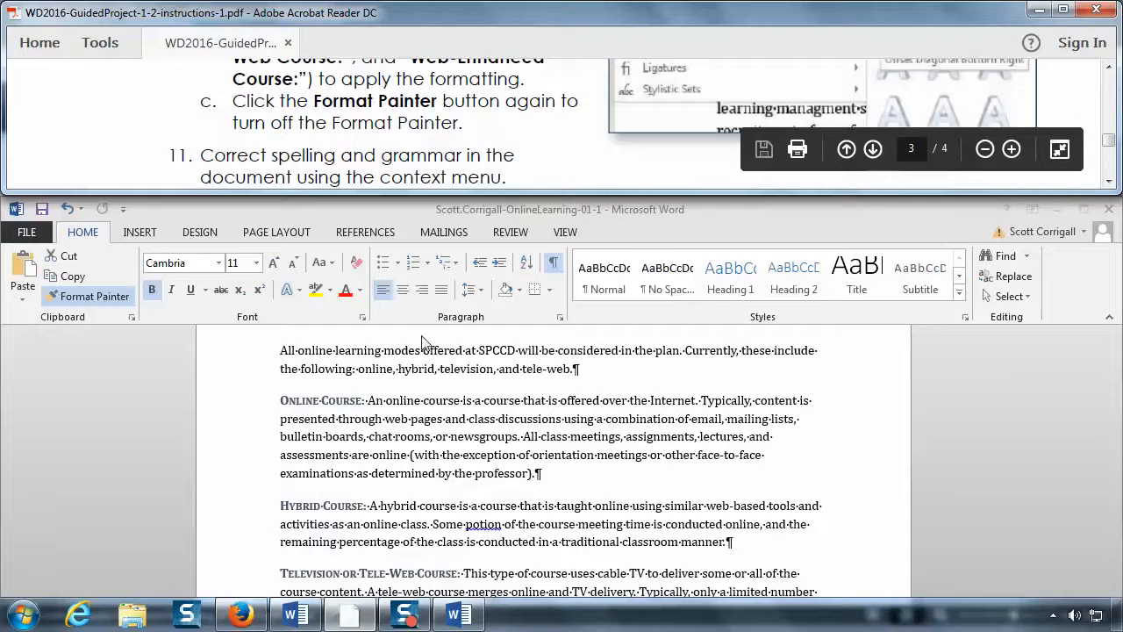
click(393, 211)
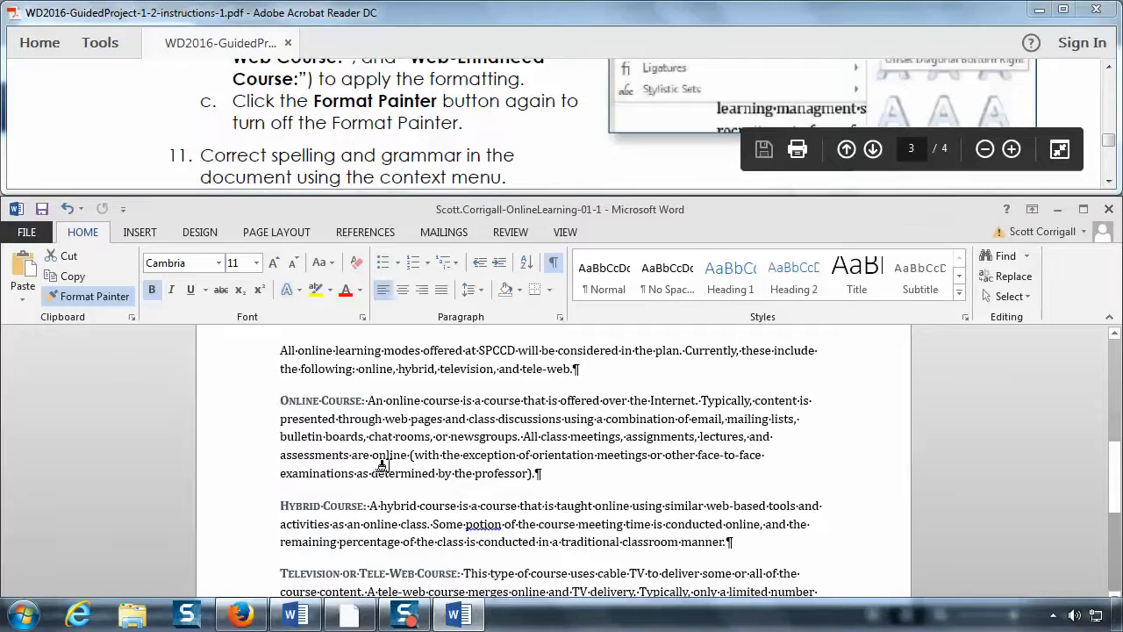
scroll(342, 443, down, 1)
scroll(340, 468, down, 1)
scroll(349, 494, down, 1)
scroll(355, 509, down, 1)
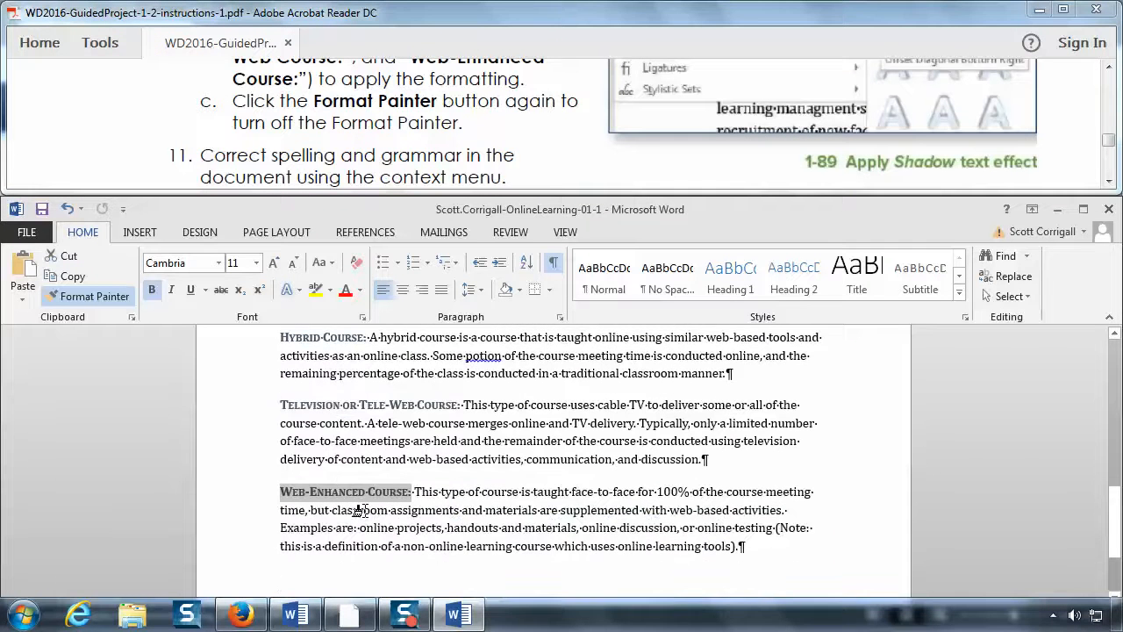
scroll(582, 553, down, 1)
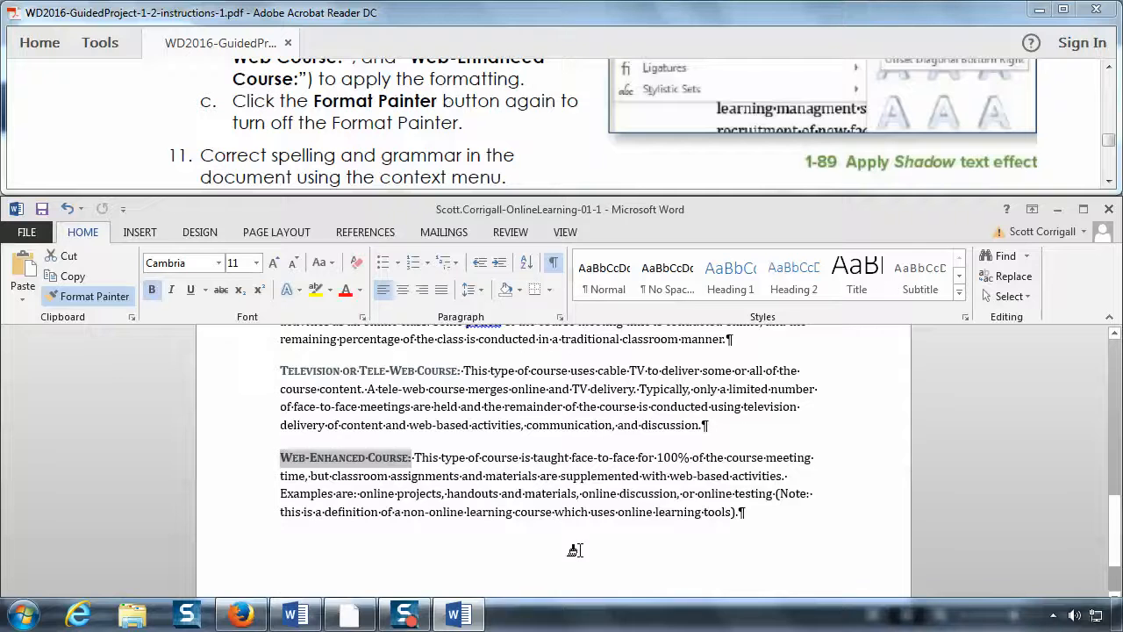
scroll(582, 553, up, 3)
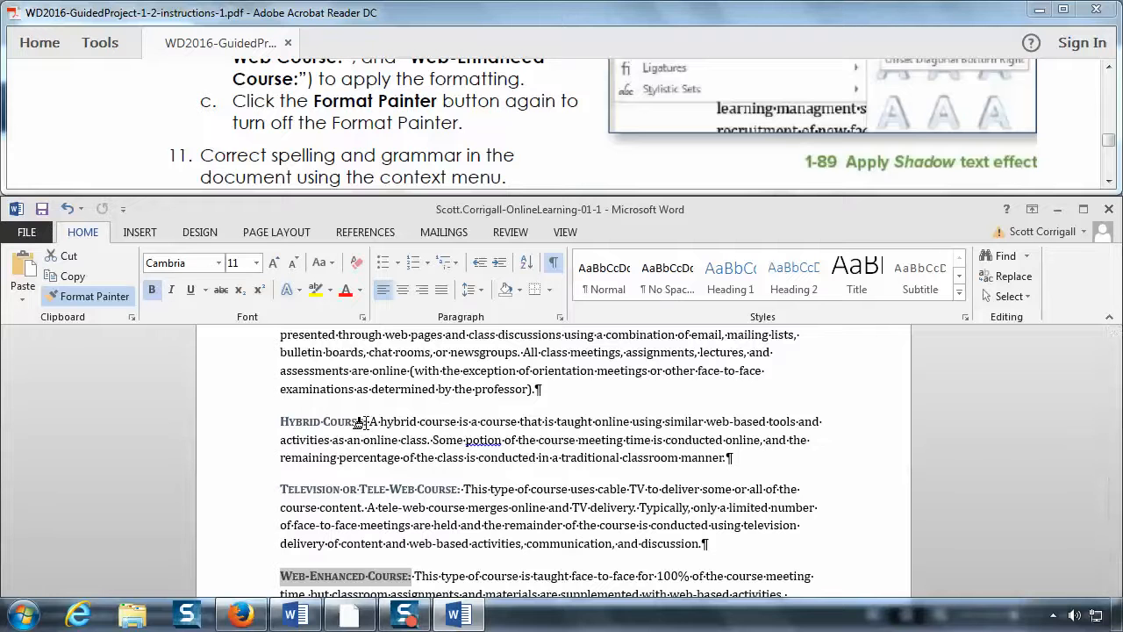
click(104, 297)
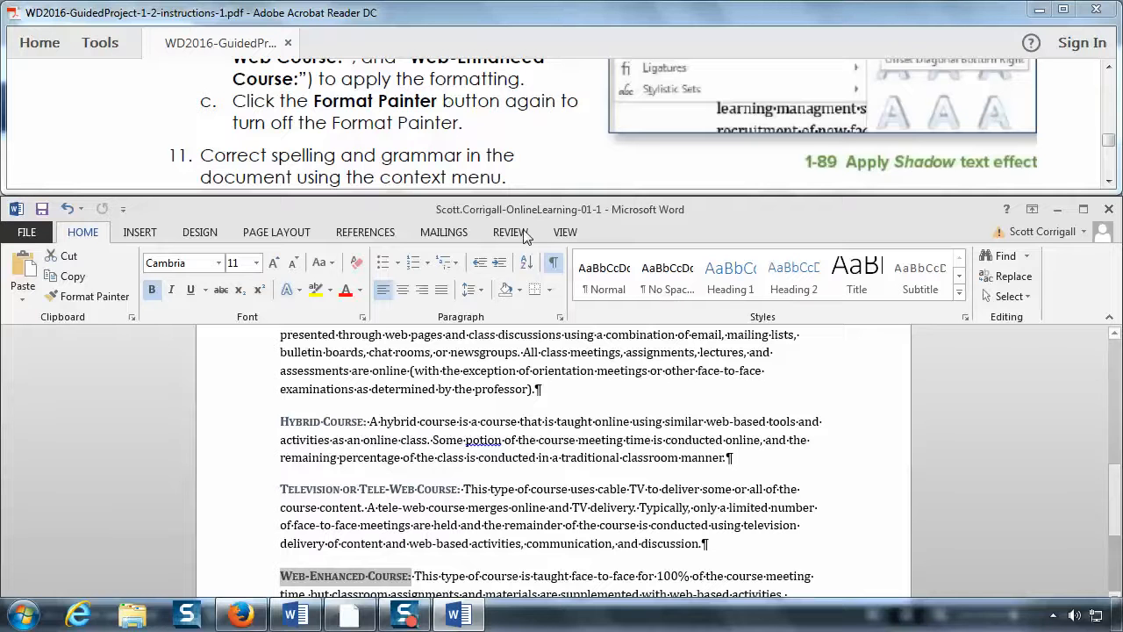
- Following instruction 11a, correct the misspelled word "managment" to "management" in the paragraph under "Where are we now with online learning?"
click(531, 156)
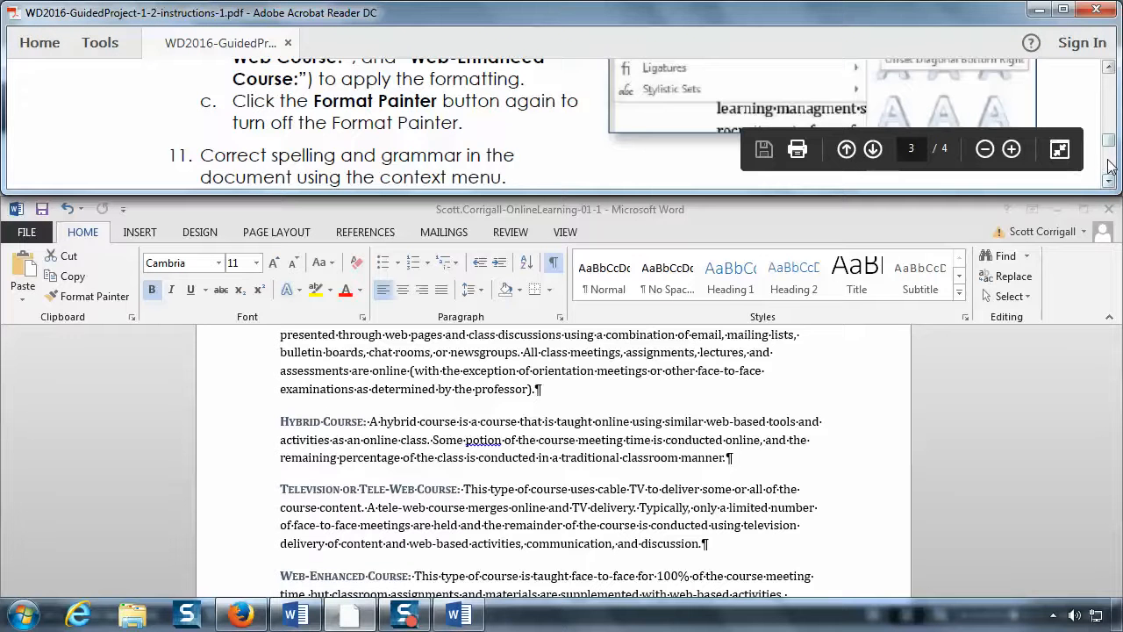
scroll(505, 145, down, 2)
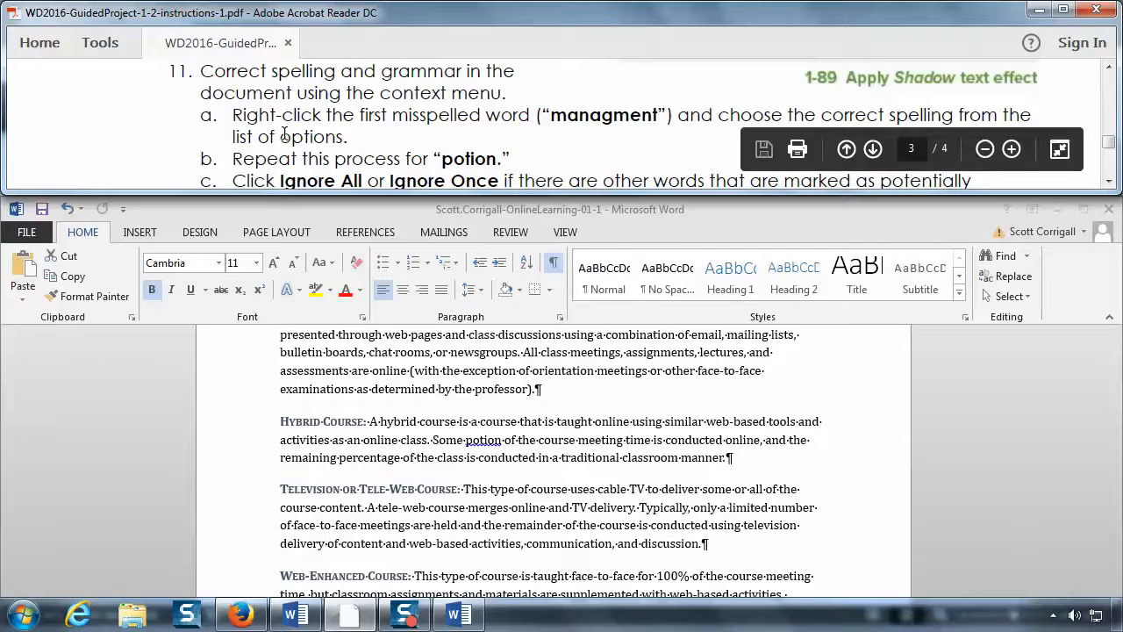
click(414, 439)
scroll(414, 432, up, 3)
scroll(414, 431, up, 5)
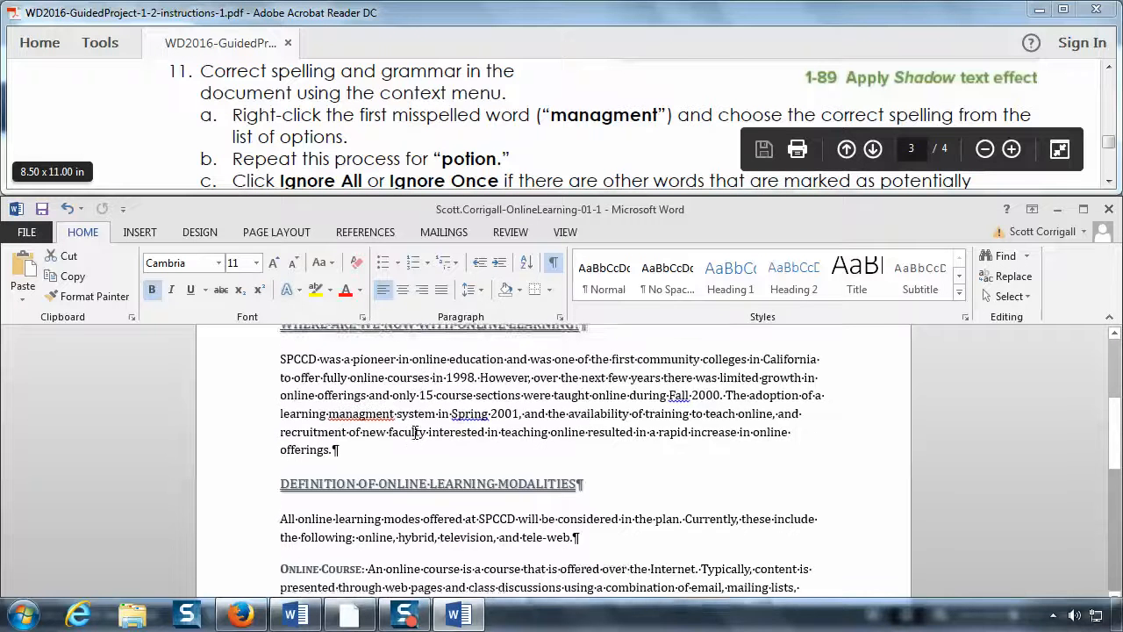
scroll(414, 432, up, 2)
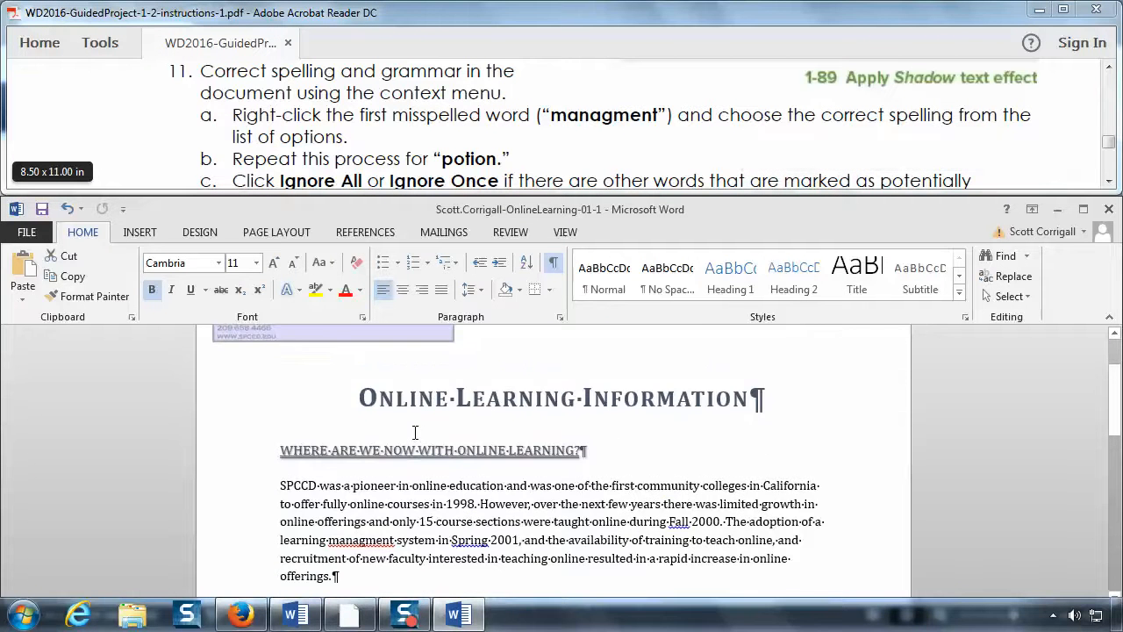
scroll(414, 432, down, 1)
scroll(414, 432, down, 2)
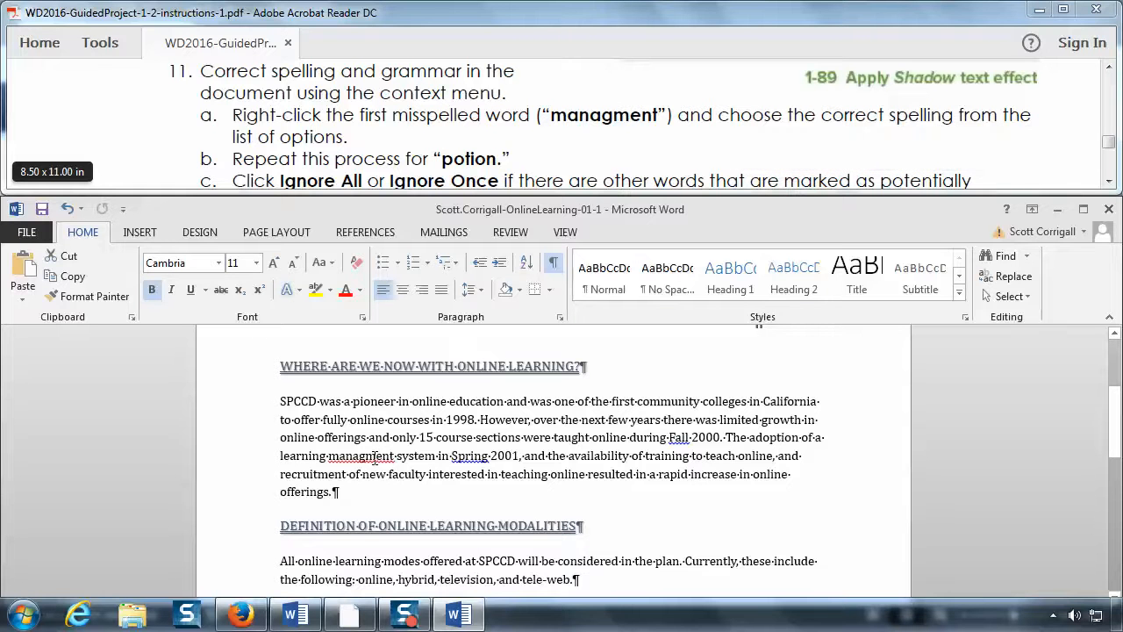
right_click(375, 457)
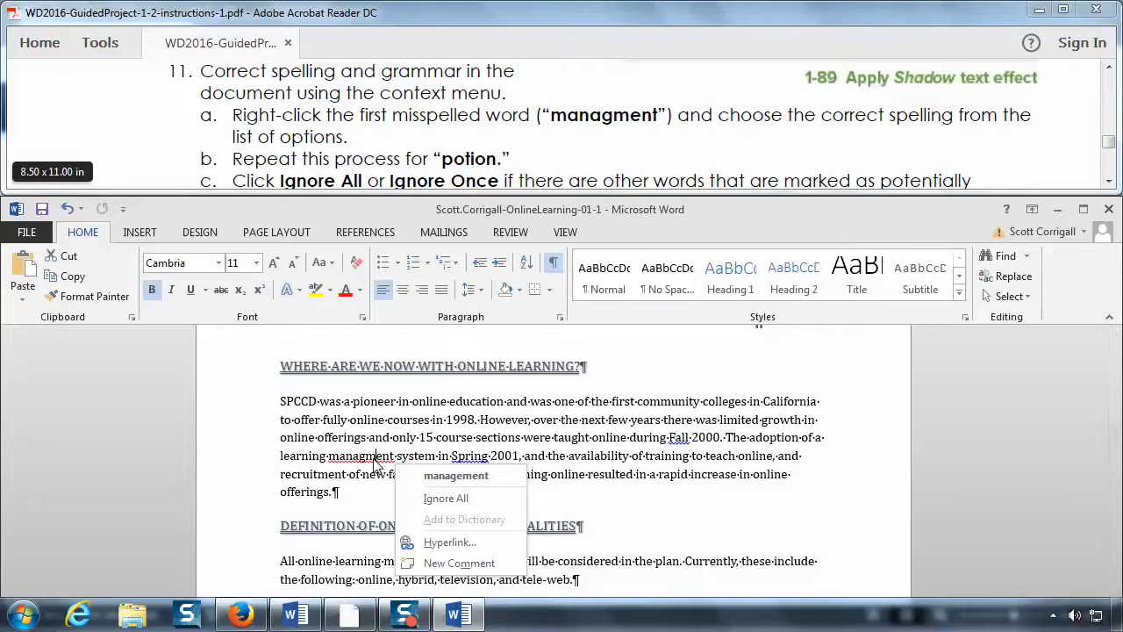
click(465, 477)
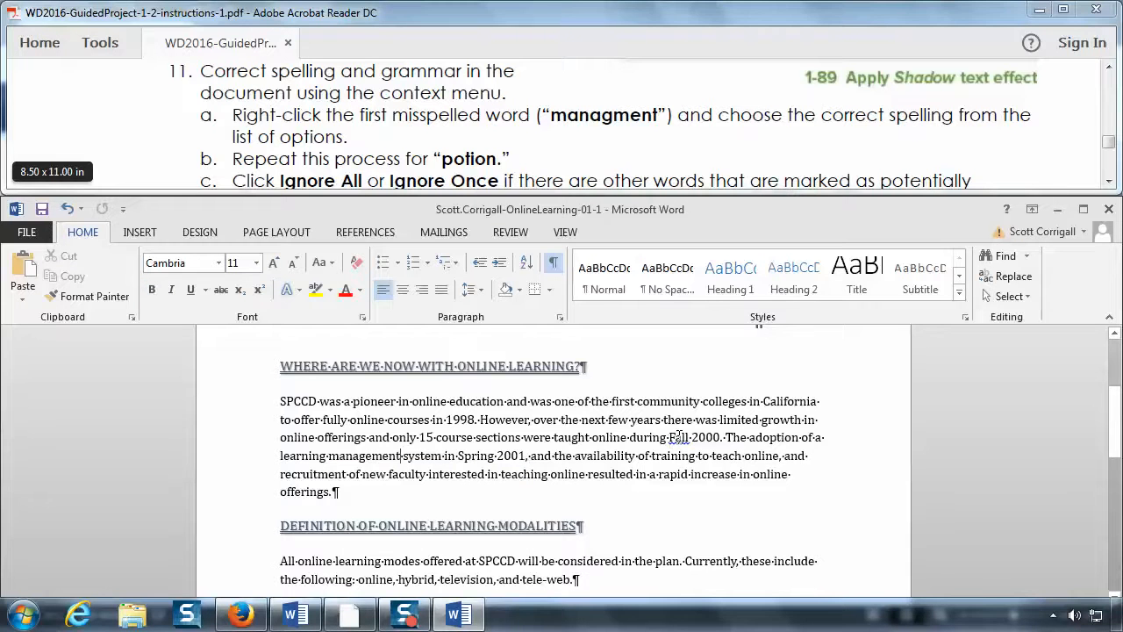
- Following instruction 11b, correct "potion" to "portion" in the "Hybrid Course:" paragraph
scroll(494, 481, down, 2)
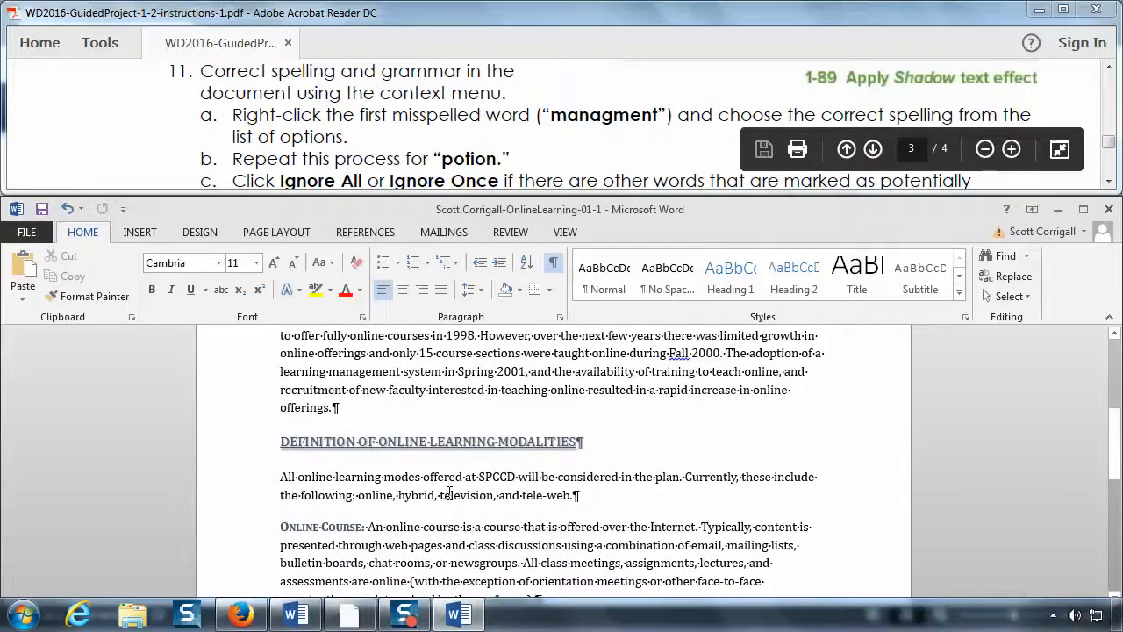
scroll(449, 493, down, 4)
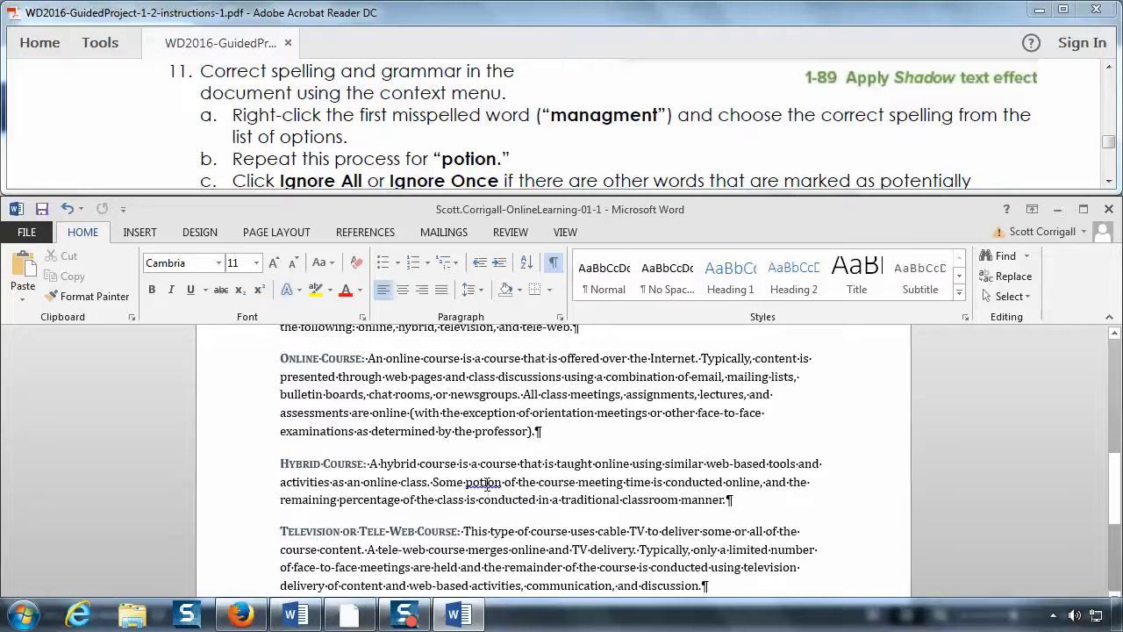
scroll(504, 492, down, 1)
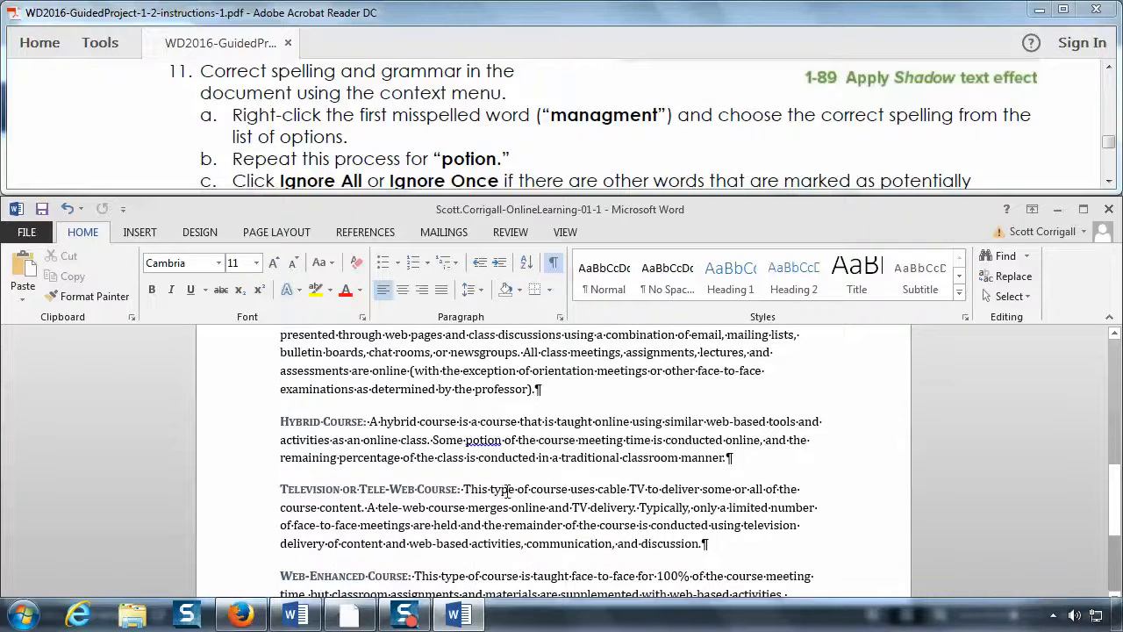
right_click(485, 446)
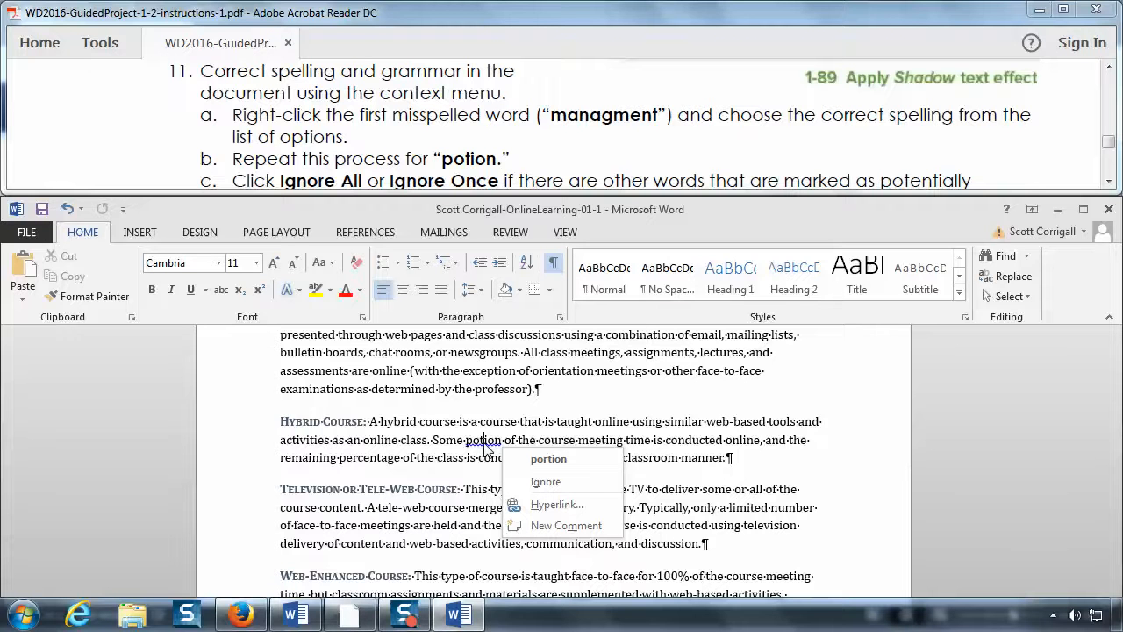
click(445, 159)
scroll(445, 159, down, 2)
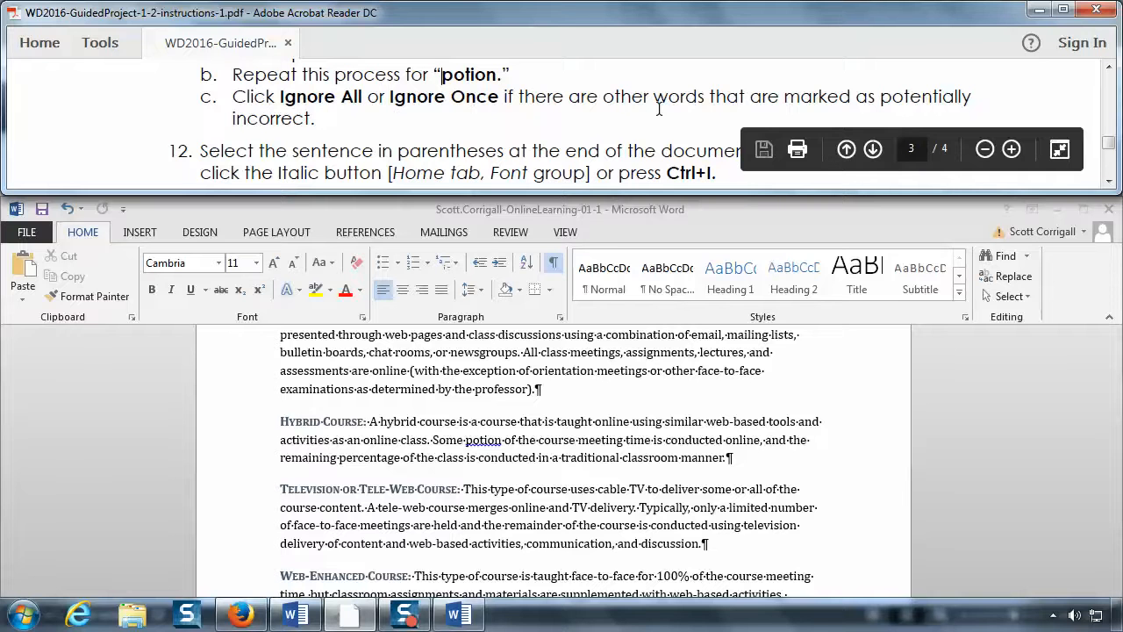
scroll(526, 131, up, 1)
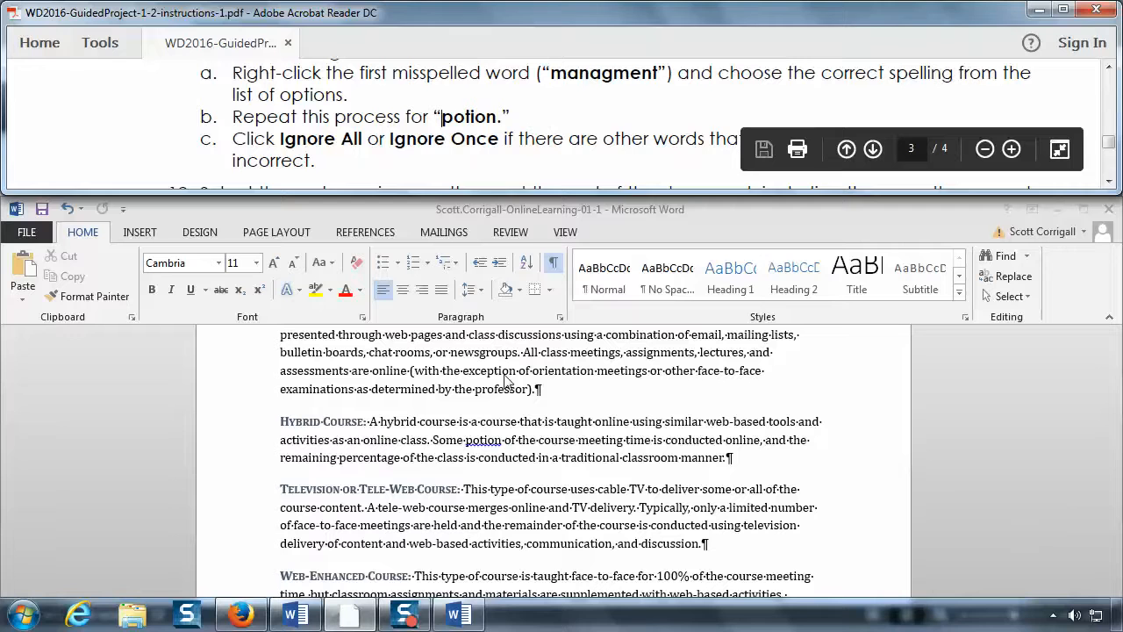
click(482, 443)
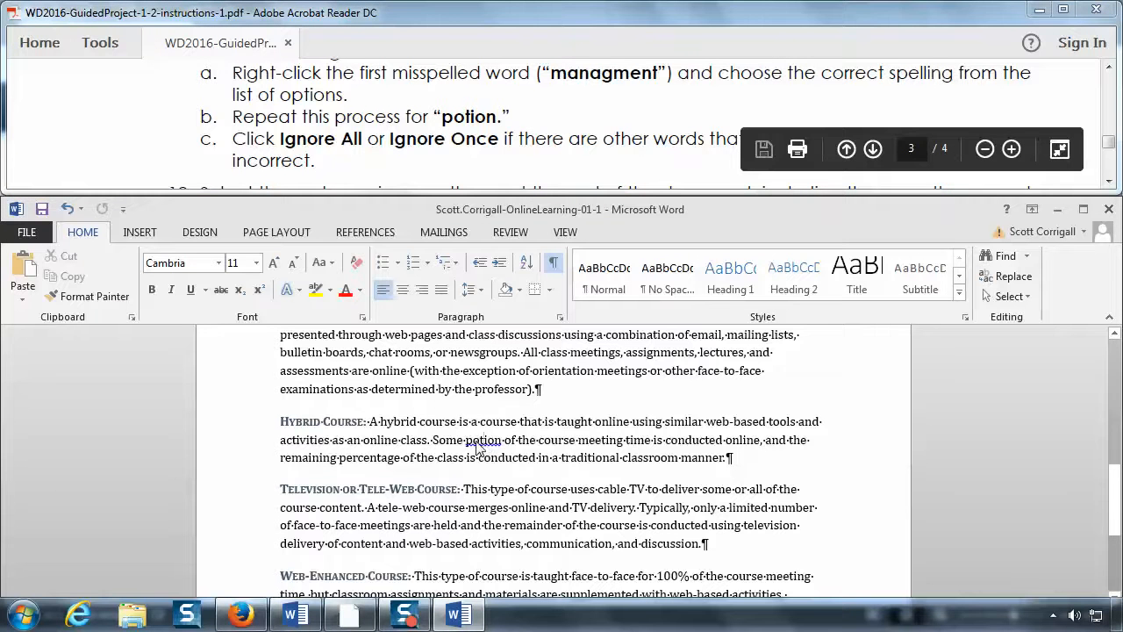
right_click(480, 446)
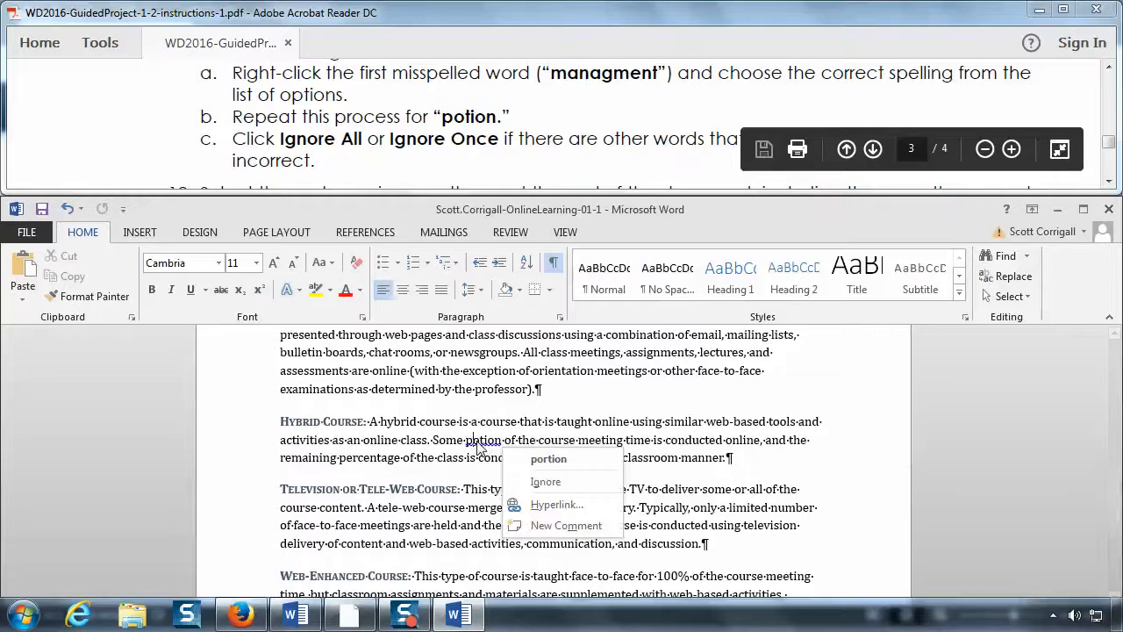
click(549, 460)
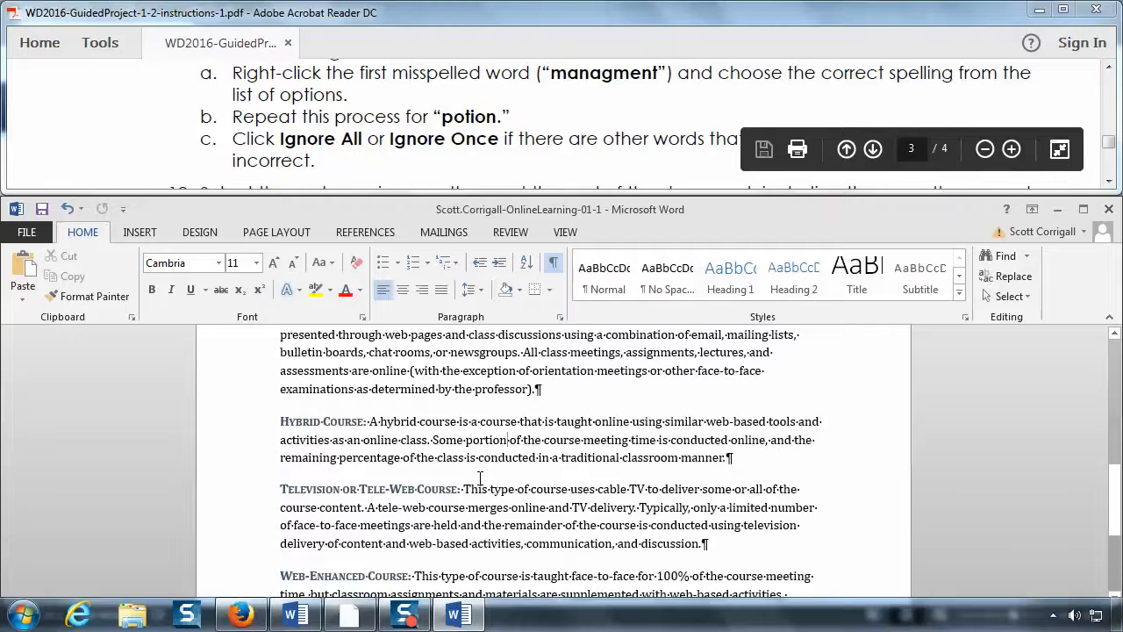
- Following instruction 11c, ignore once the flags on "Fall" and "Spring" in the first paragraph and check the document for other marked words
scroll(480, 479, up, 3)
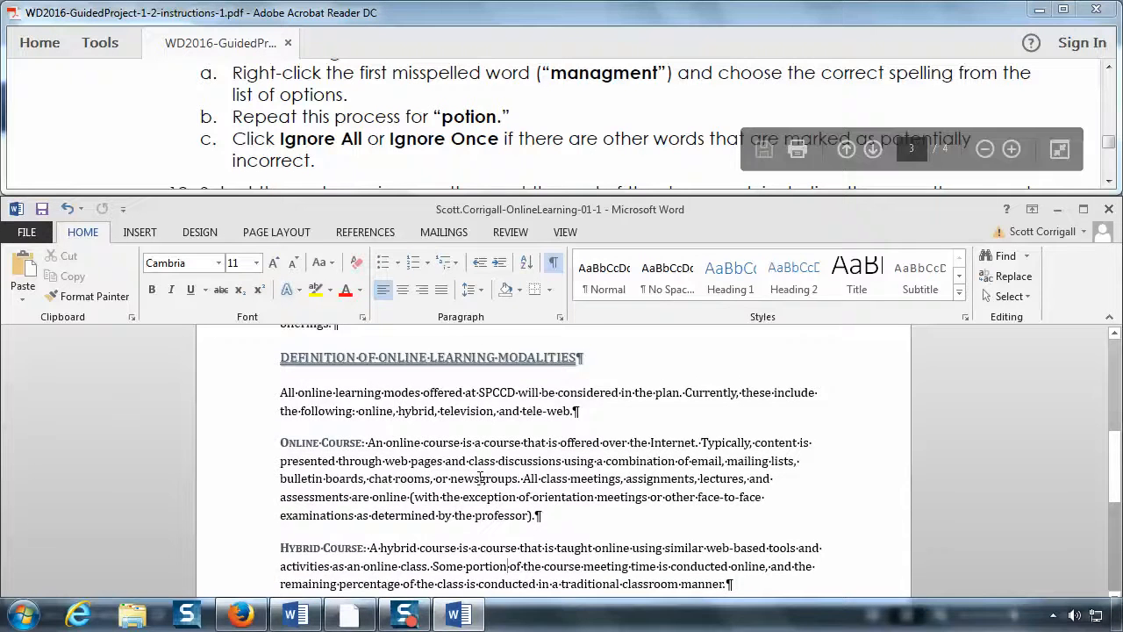
scroll(480, 478, up, 5)
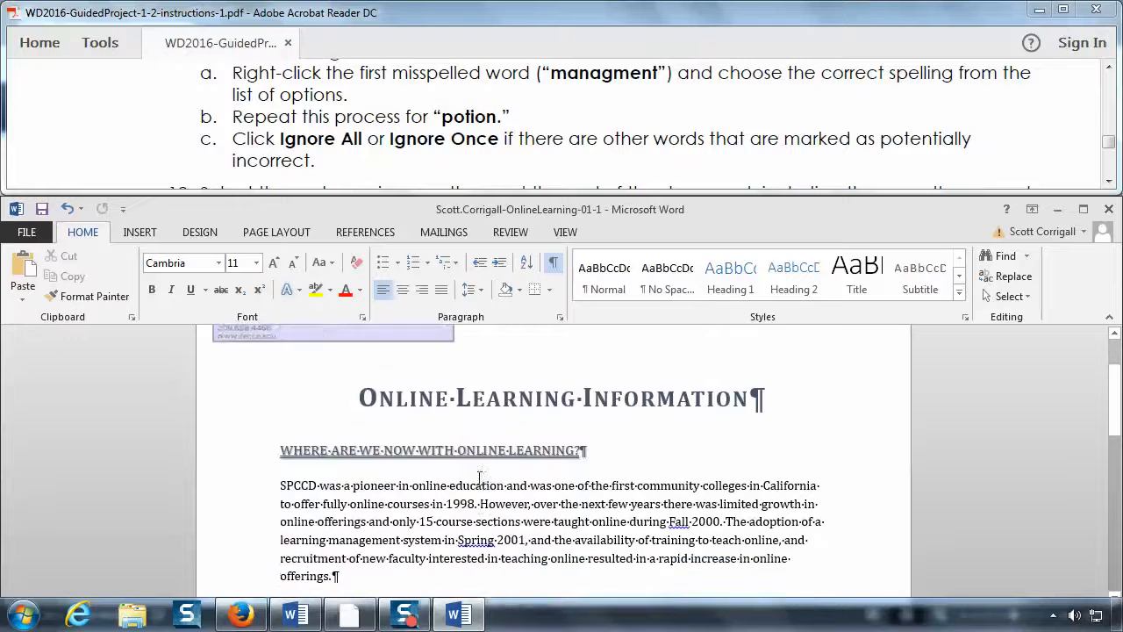
scroll(478, 464, down, 1)
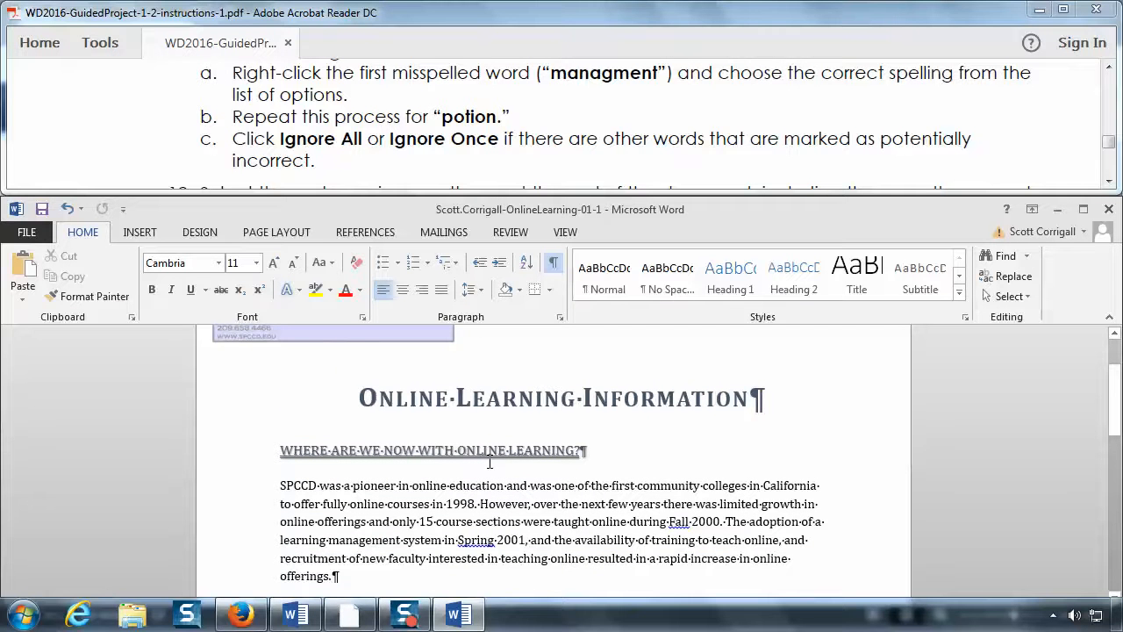
scroll(591, 522, down, 1)
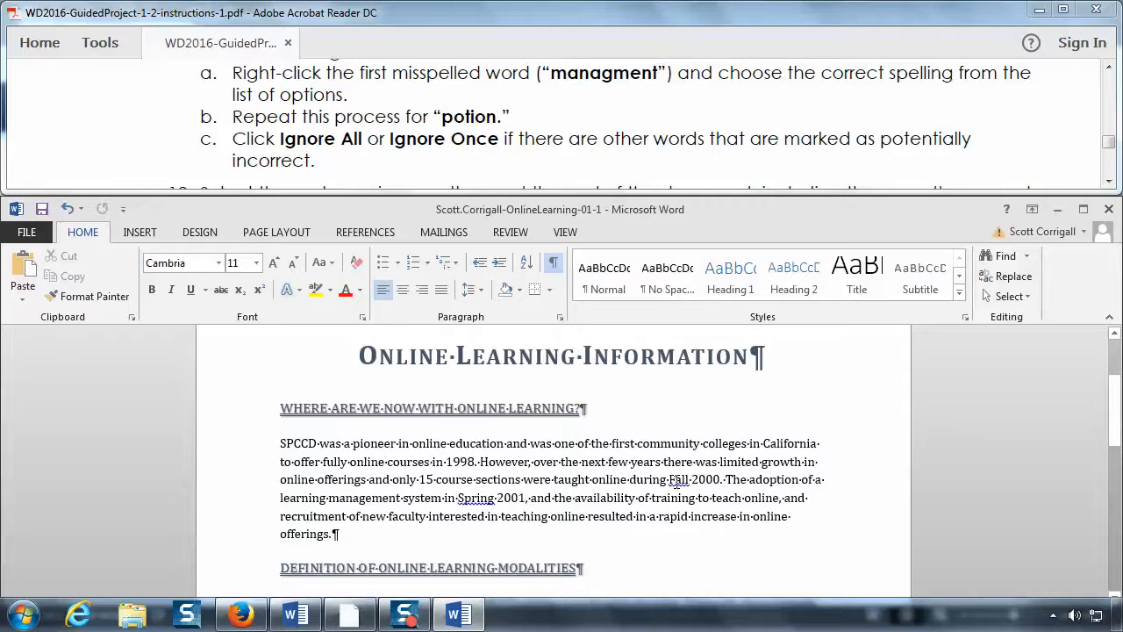
right_click(678, 481)
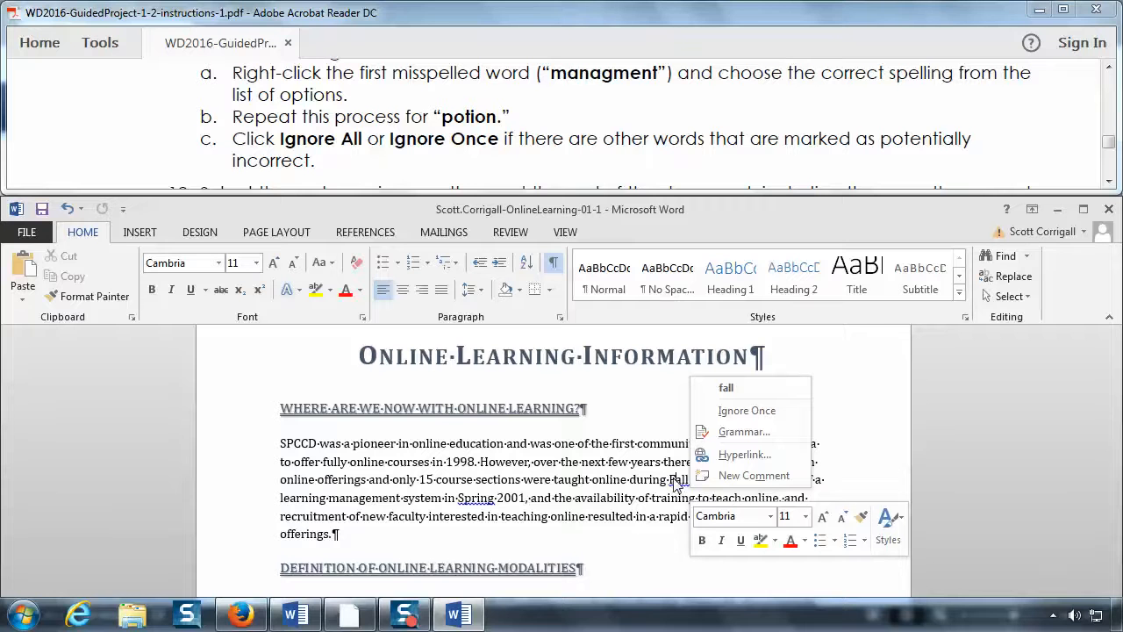
click(760, 419)
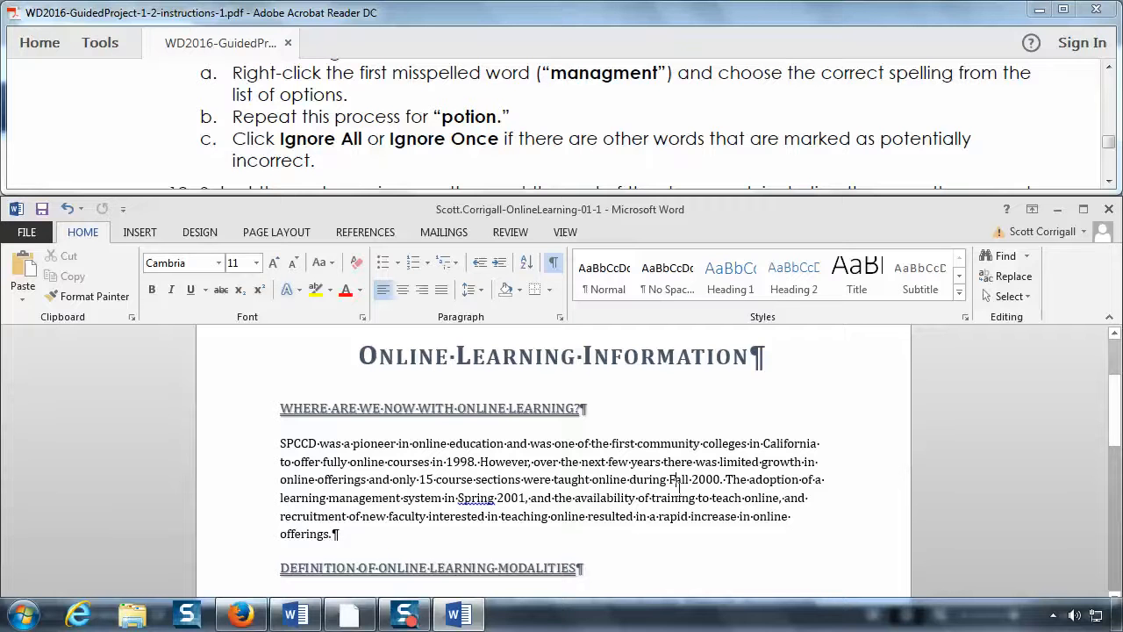
right_click(482, 501)
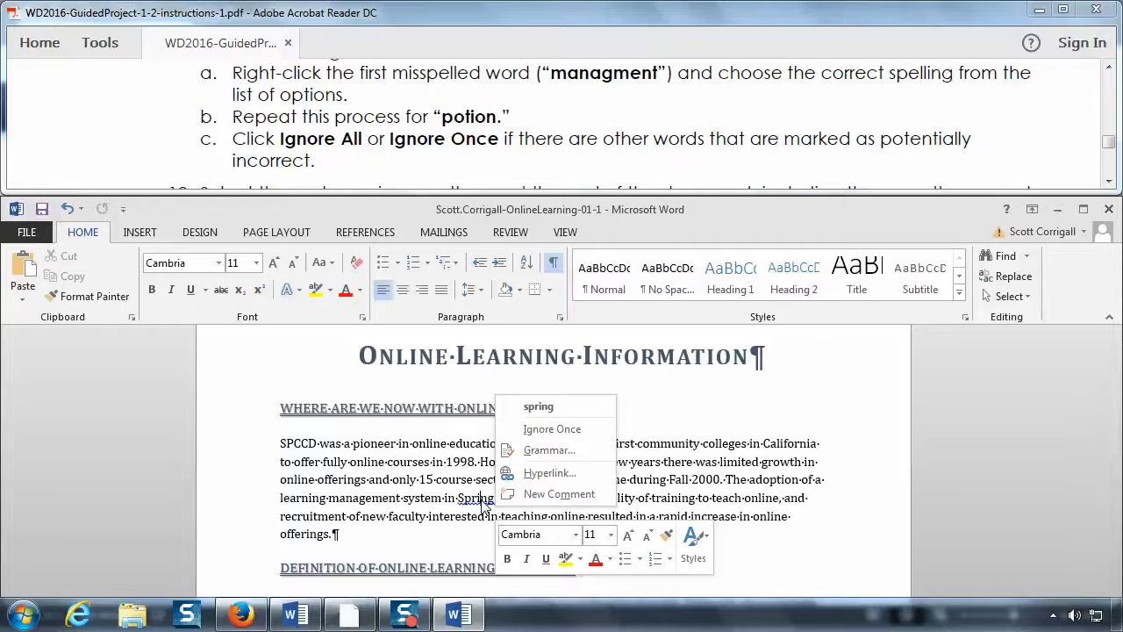
click(553, 429)
scroll(620, 492, down, 5)
scroll(620, 491, down, 8)
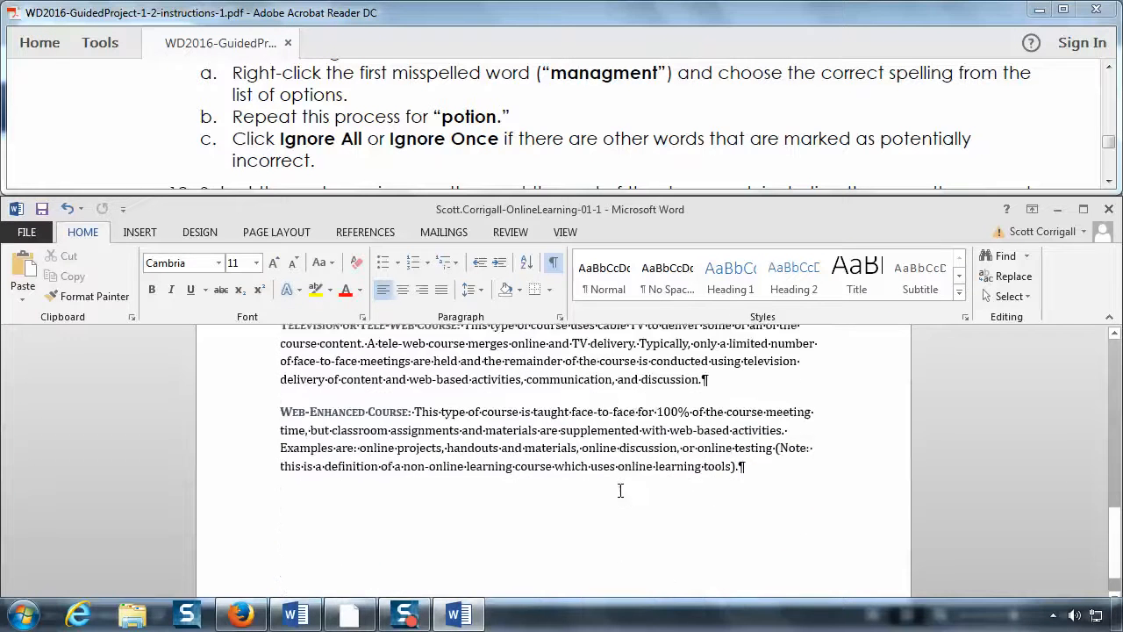
scroll(620, 491, up, 4)
scroll(620, 491, up, 8)
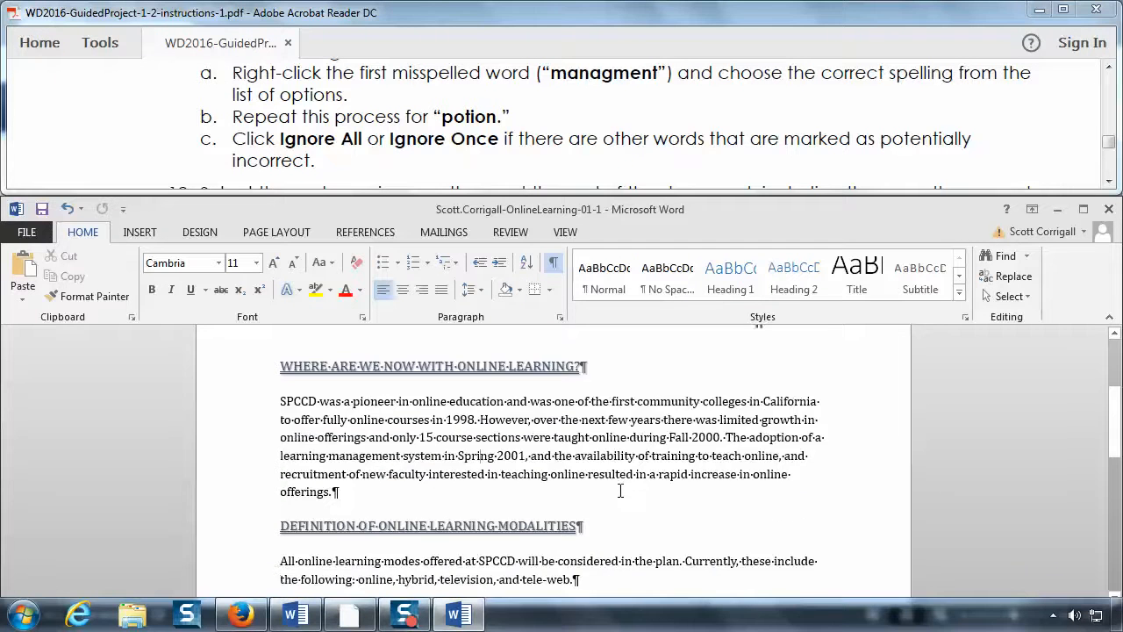
scroll(620, 491, up, 2)
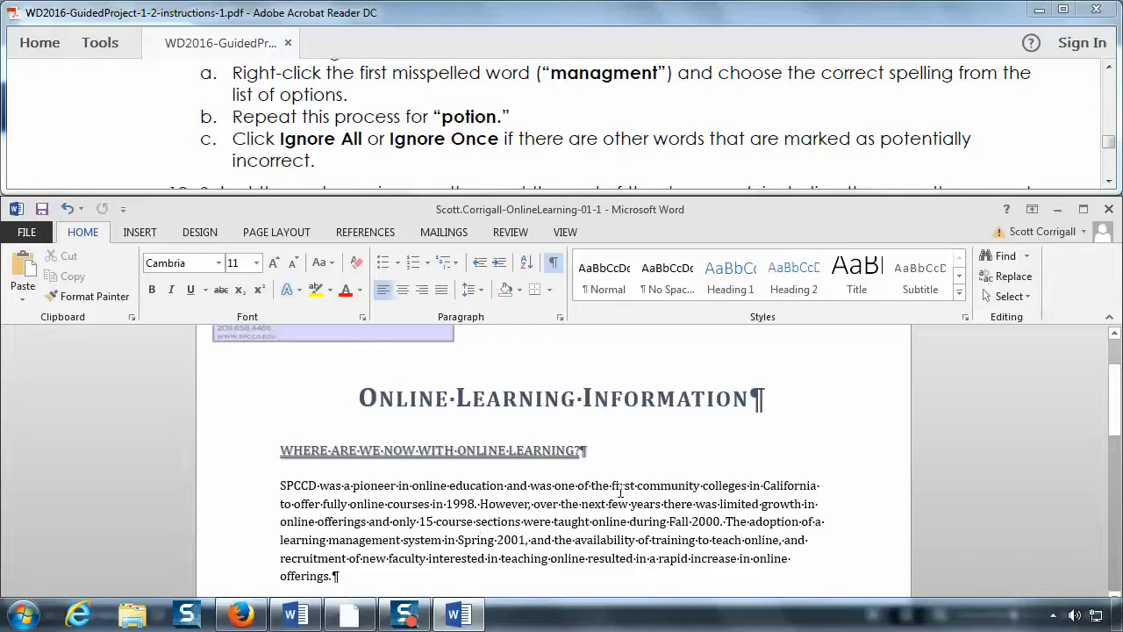
- Following instruction 12, italicize the parenthesized note ending the document, parentheses included; remove the italics once and reapply them
click(274, 149)
scroll(274, 149, down, 2)
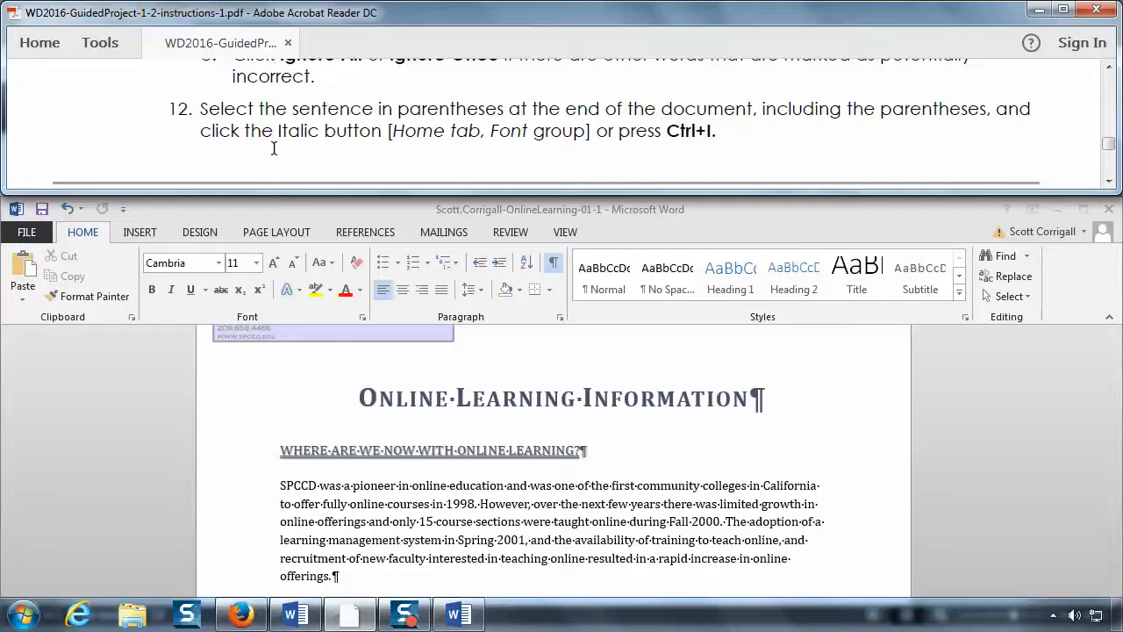
scroll(274, 150, up, 2)
scroll(273, 153, down, 2)
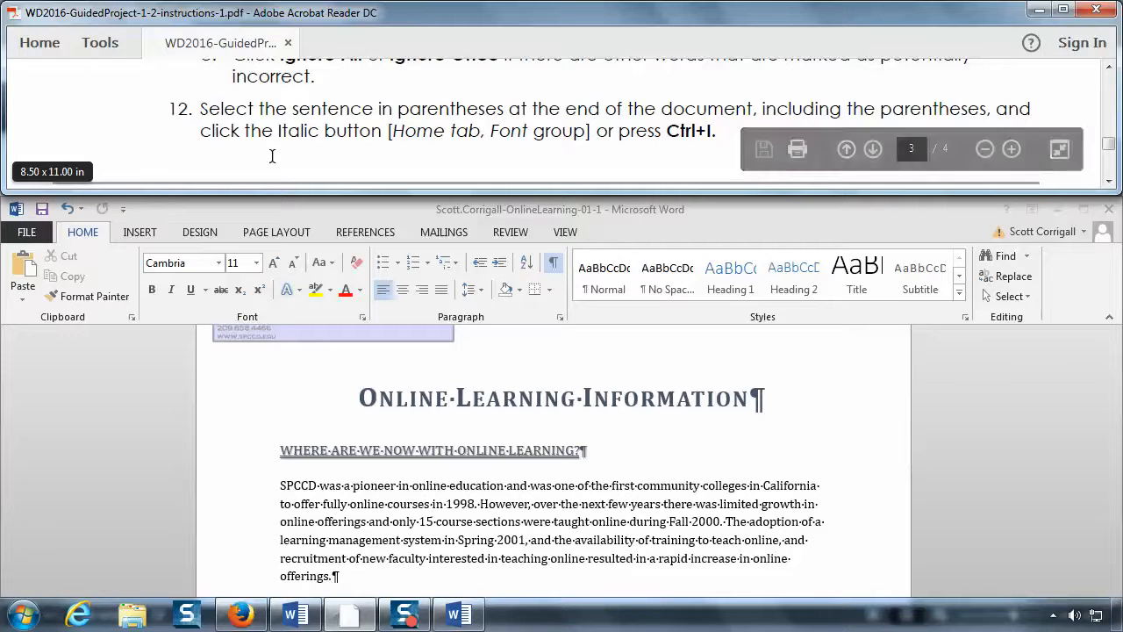
click(467, 540)
scroll(468, 540, down, 14)
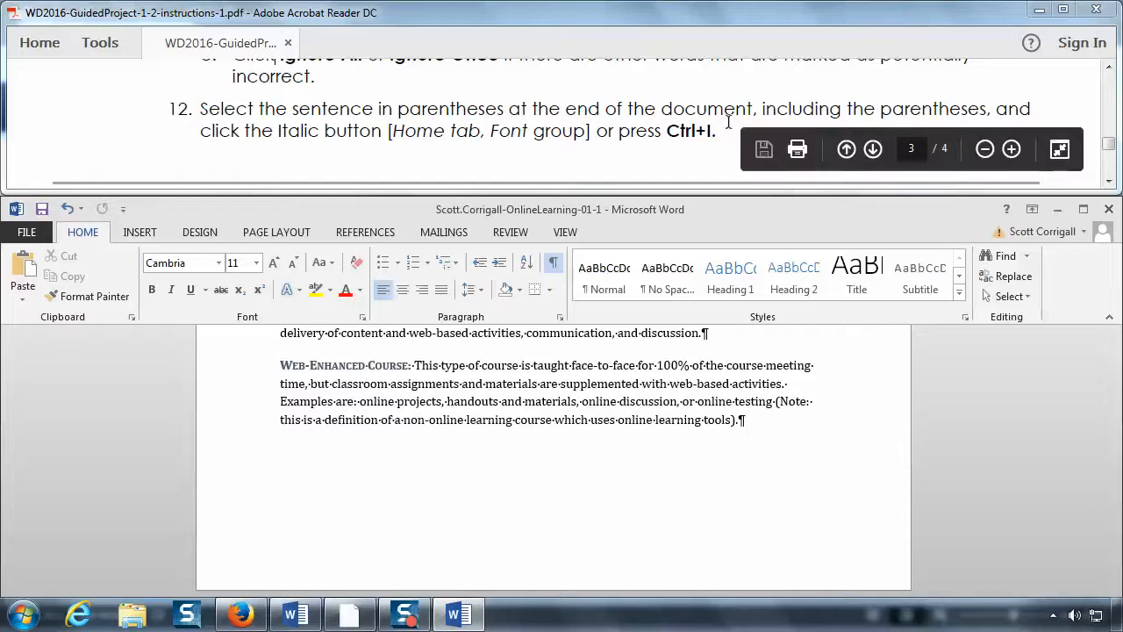
drag(776, 401, 738, 432)
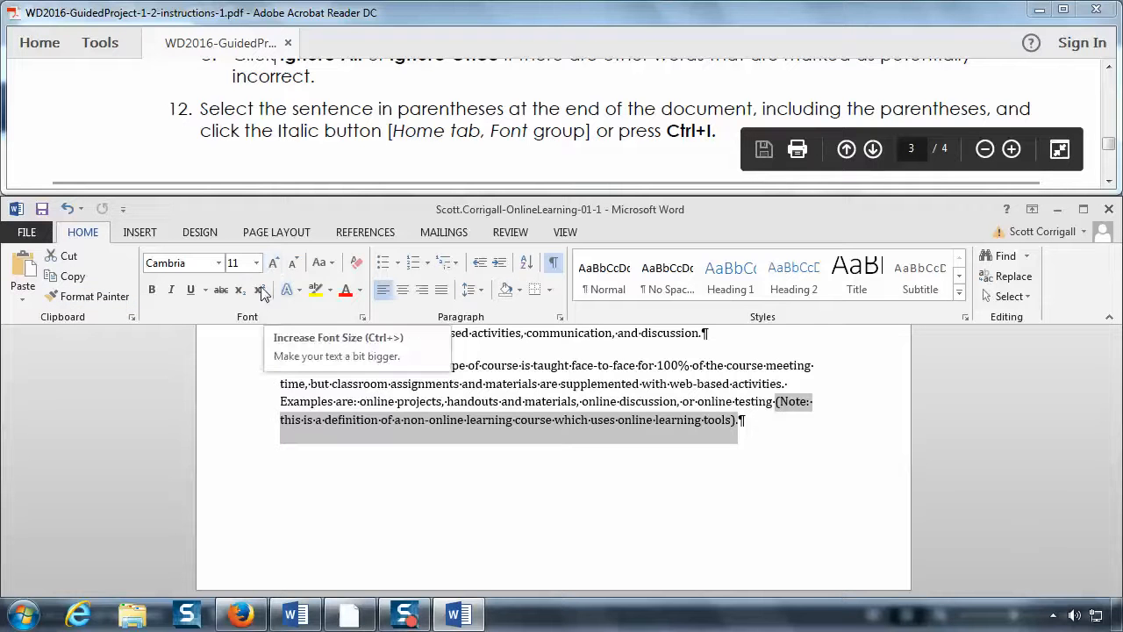
click(172, 291)
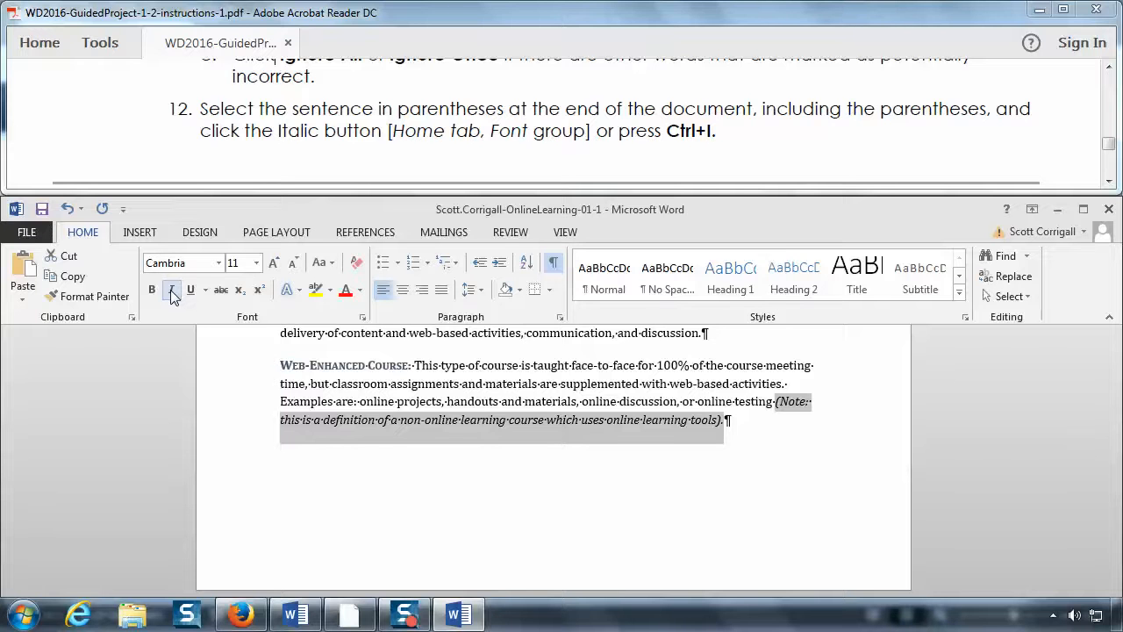
click(172, 295)
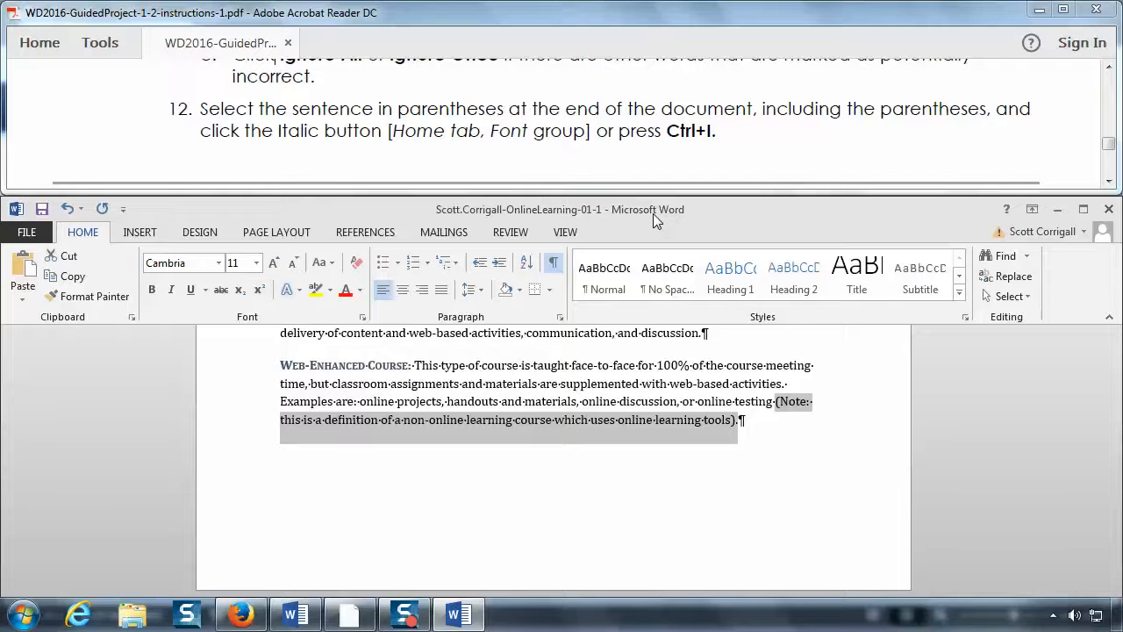
key(ctrl+i)
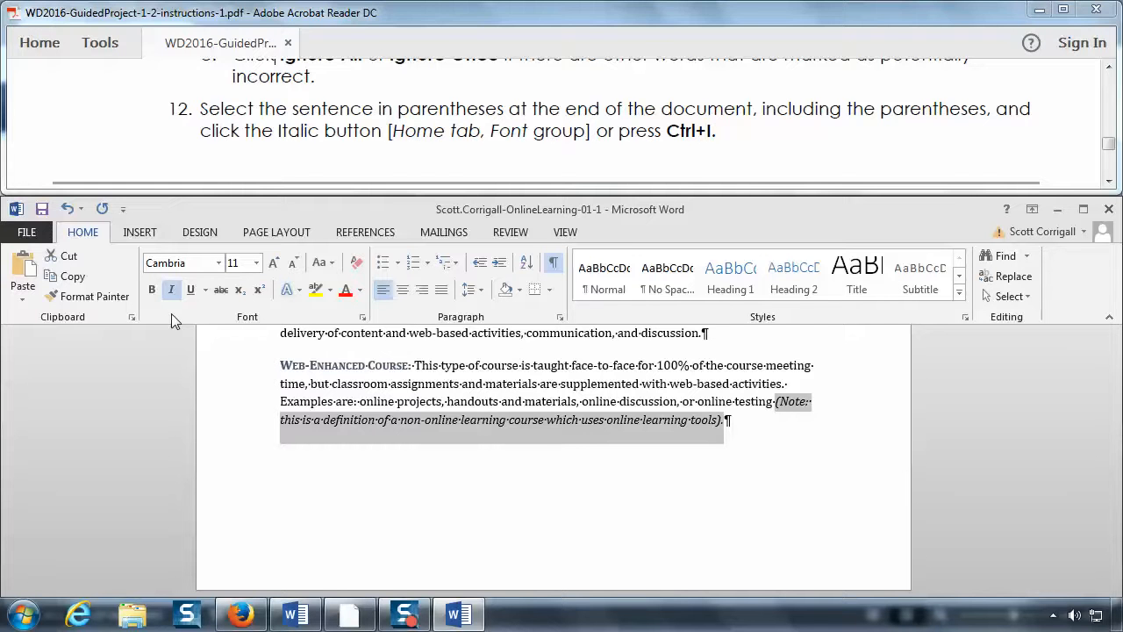
- Following instruction 13 of the PDF, open the document's advanced properties and show the Summary fields
click(622, 146)
scroll(626, 142, down, 3)
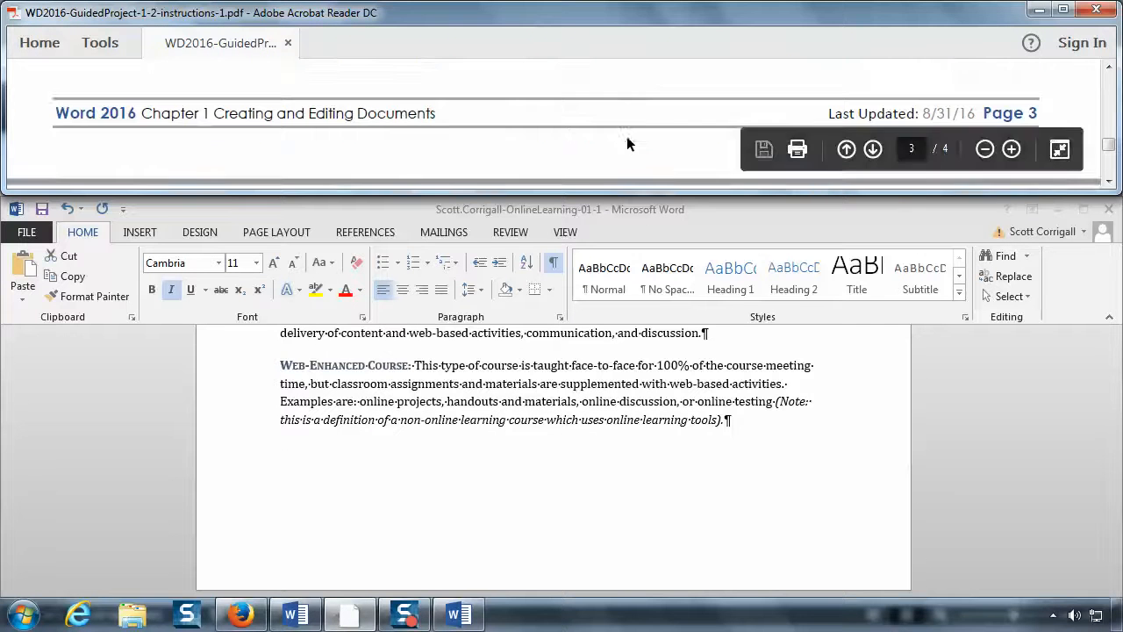
scroll(626, 142, down, 5)
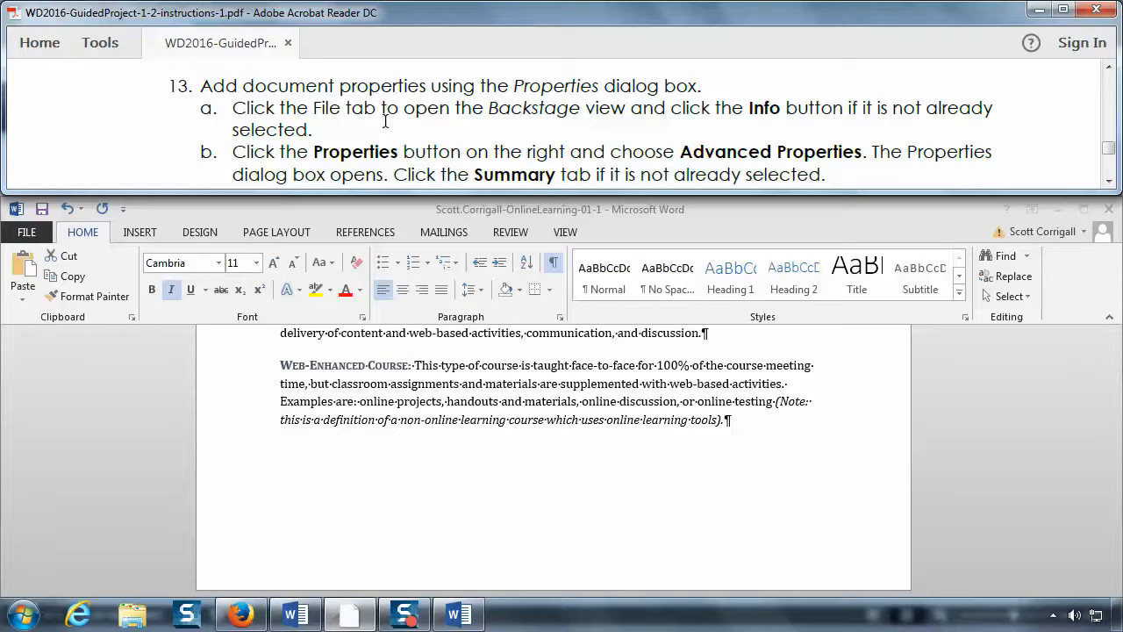
click(33, 238)
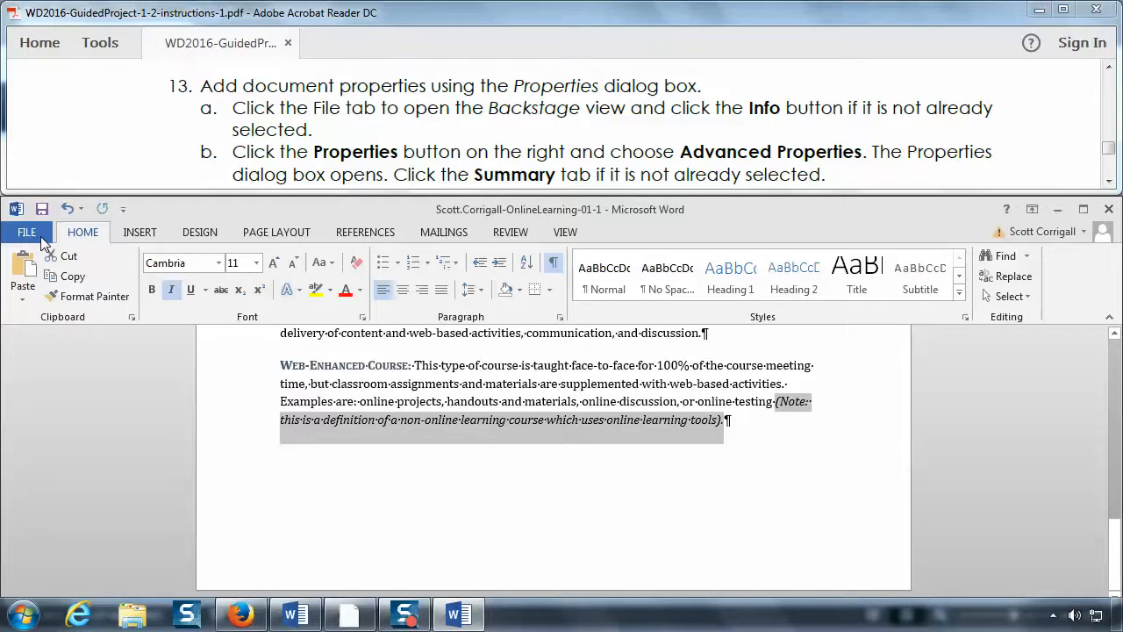
click(39, 237)
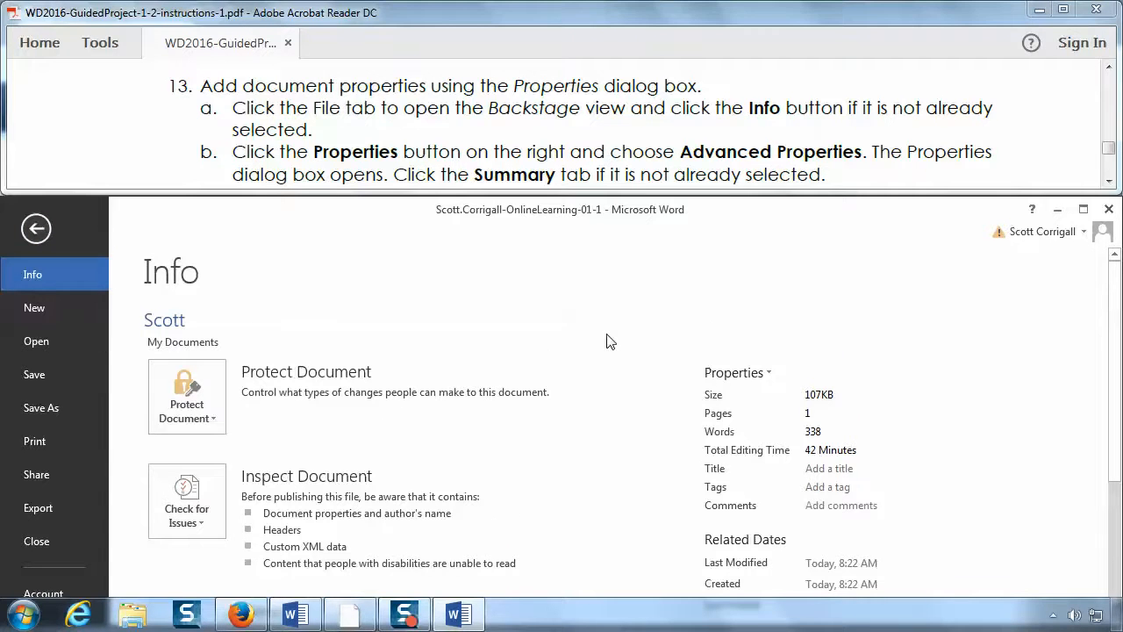
scroll(610, 341, down, 1)
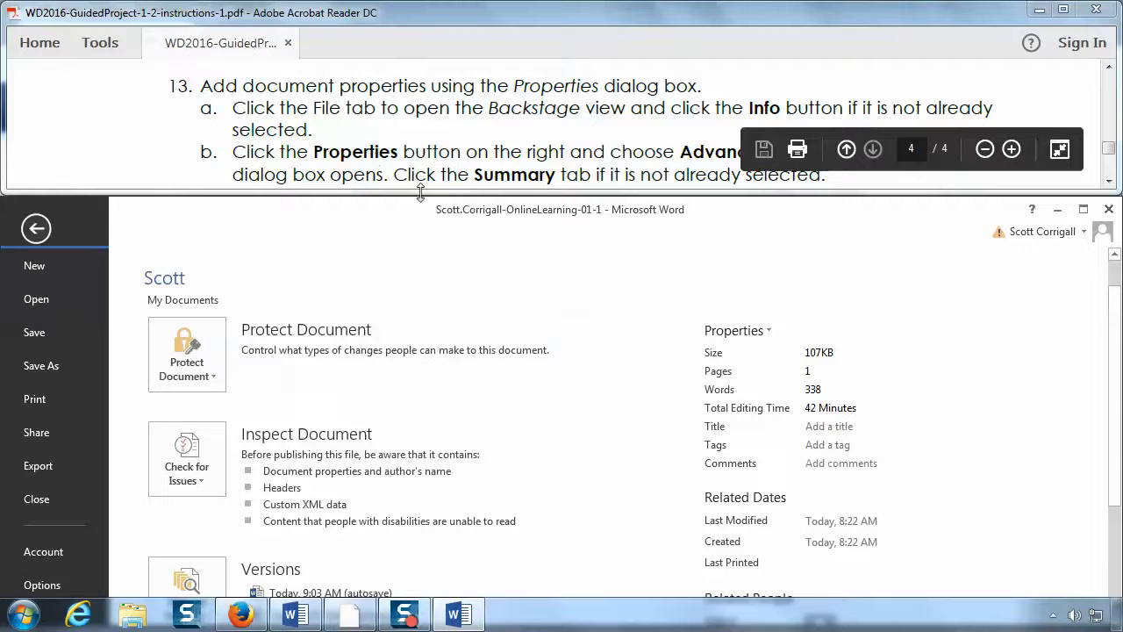
click(769, 331)
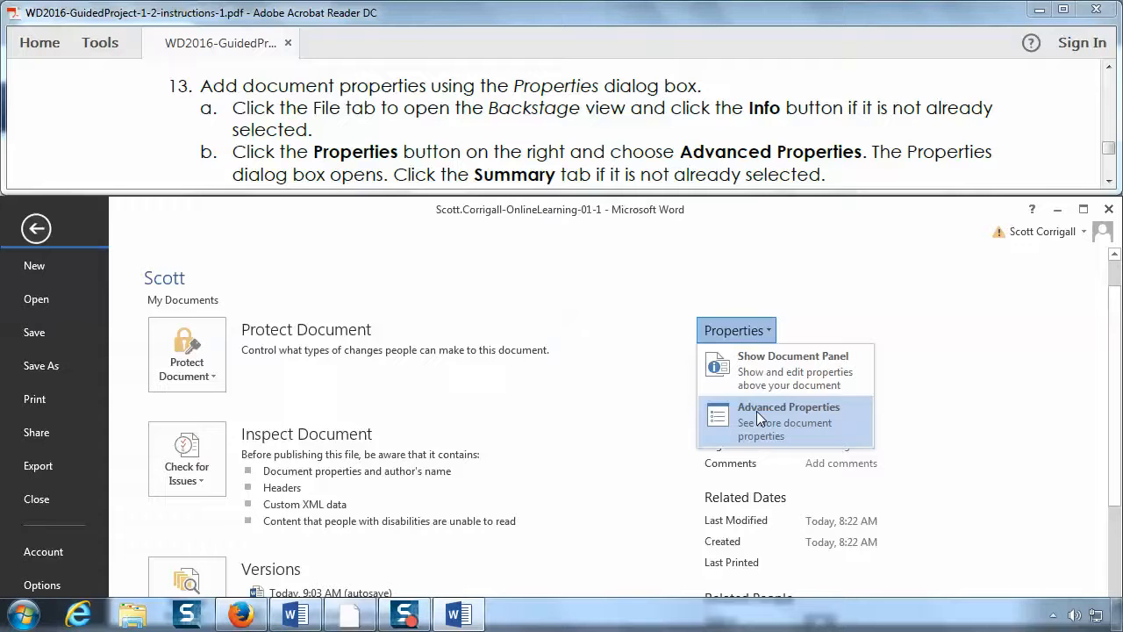
click(806, 413)
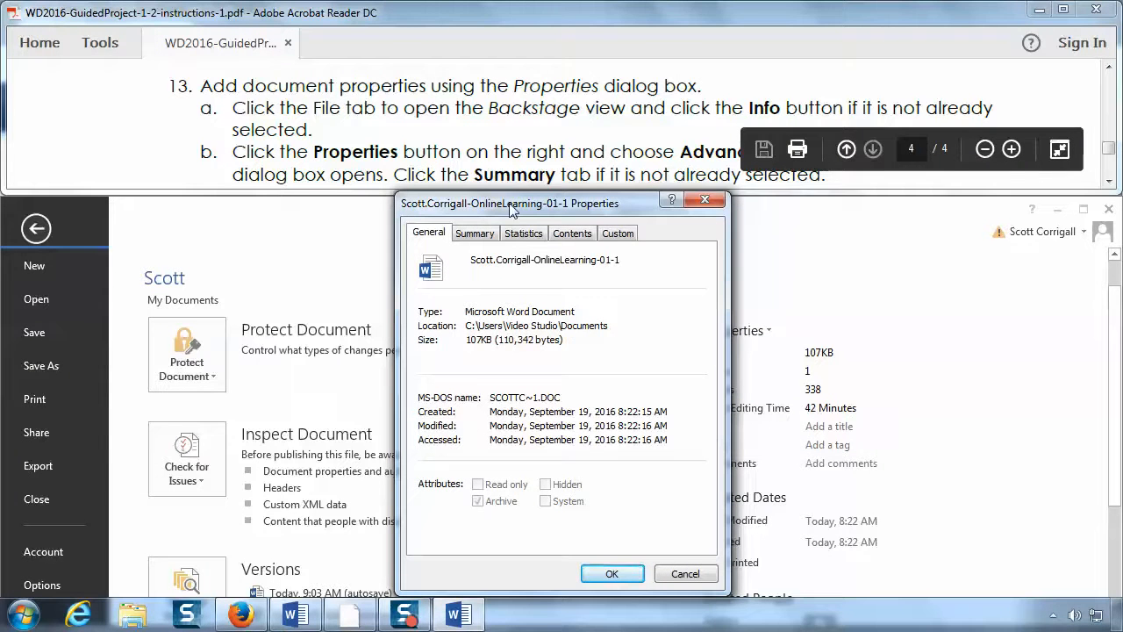
click(475, 234)
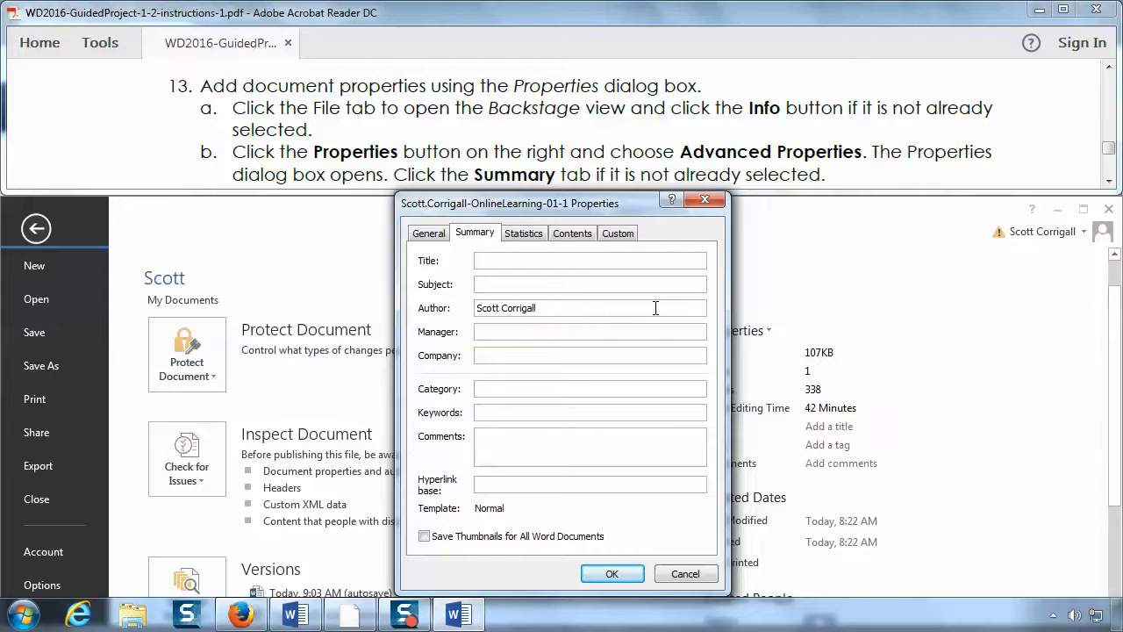
- Following instructions 13c and 13d, set the document's title to "Online Learning Information" and its subject to "Online Learning"
click(566, 168)
scroll(573, 167, down, 1)
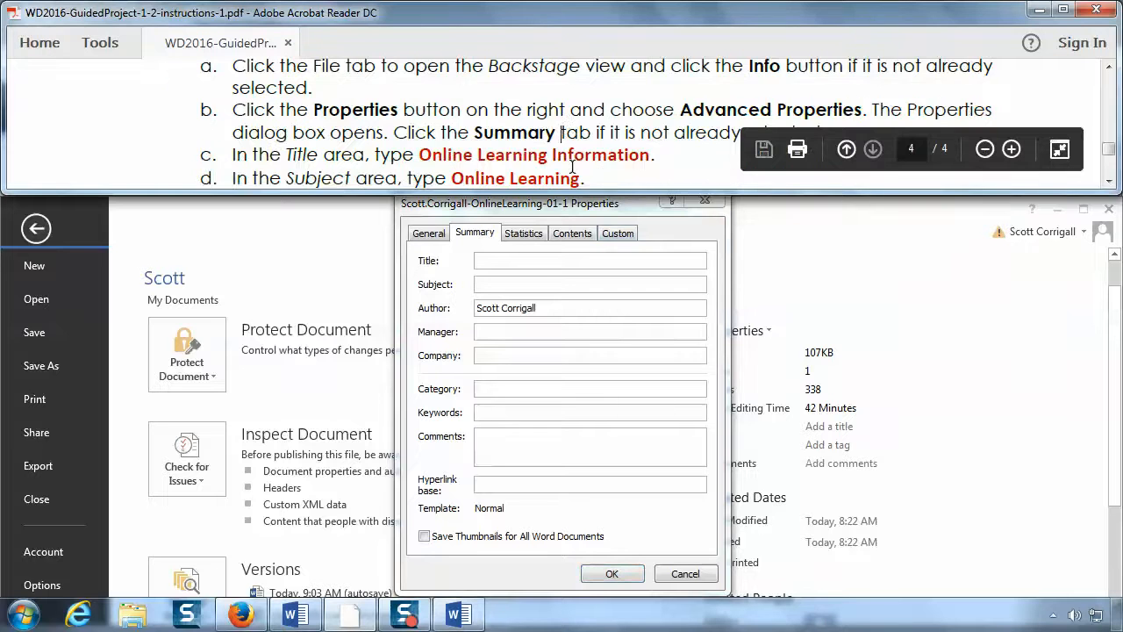
scroll(573, 167, down, 1)
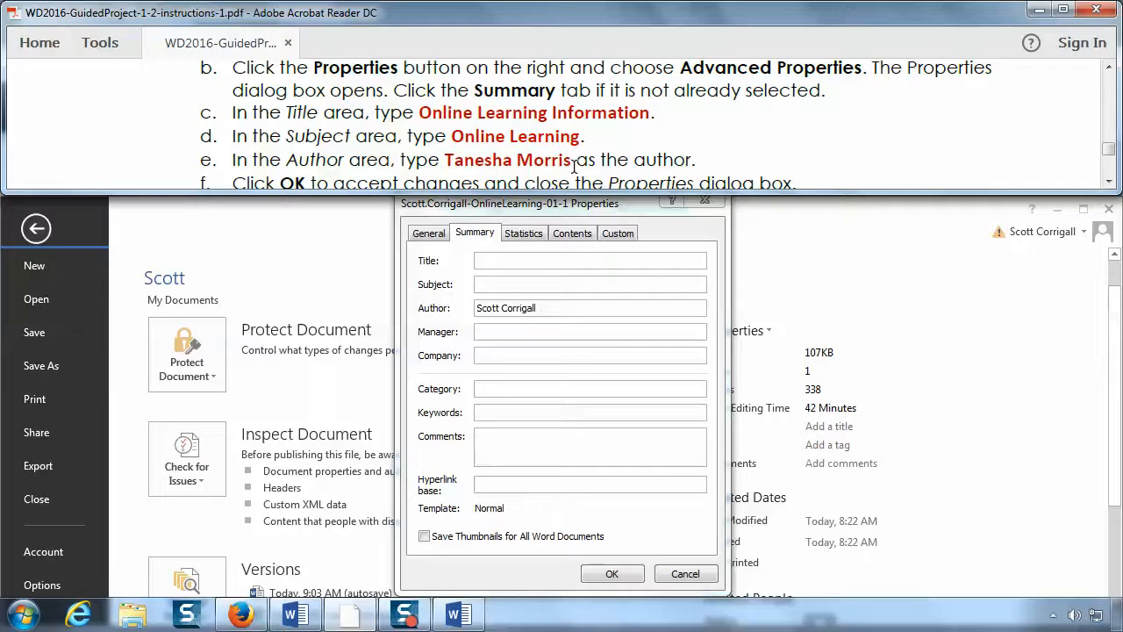
click(571, 261)
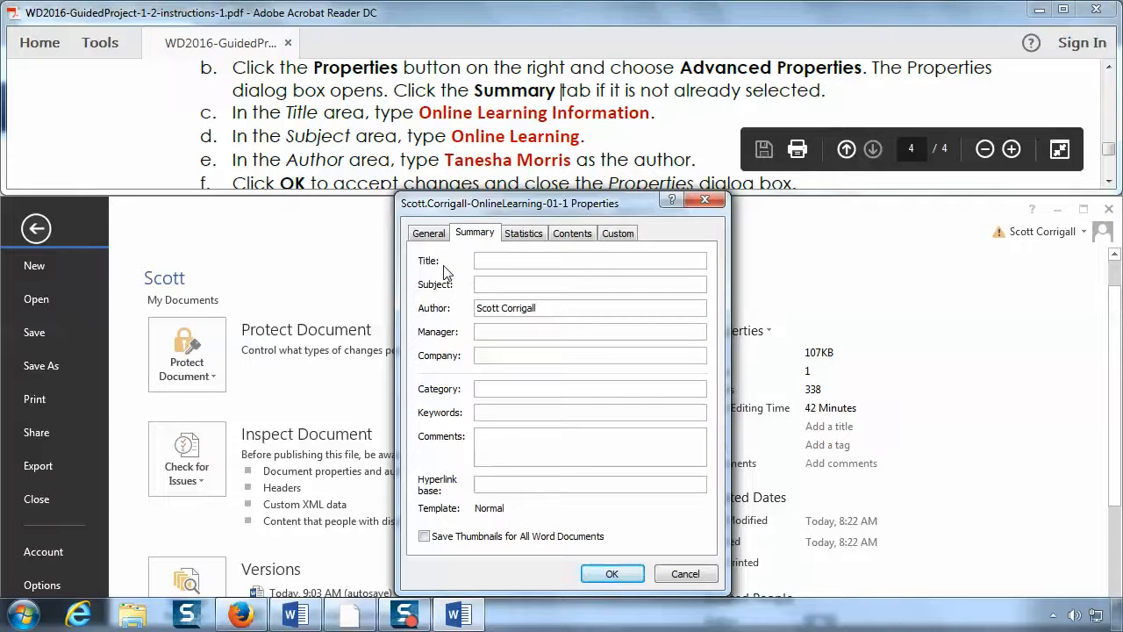
text(Online Lea)
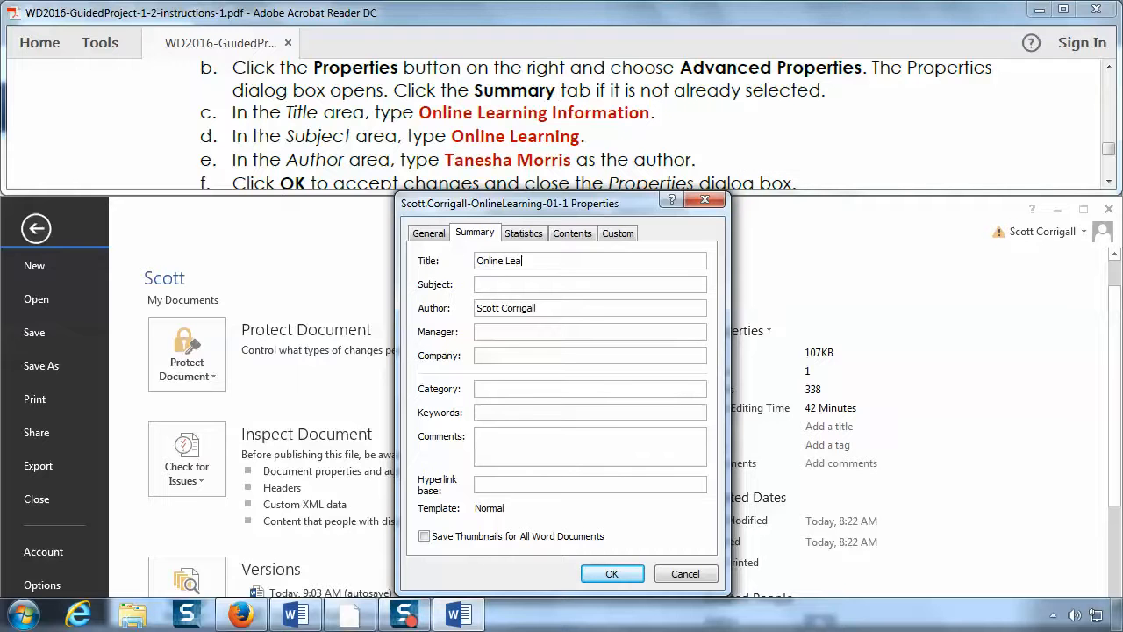
text(rning Information)
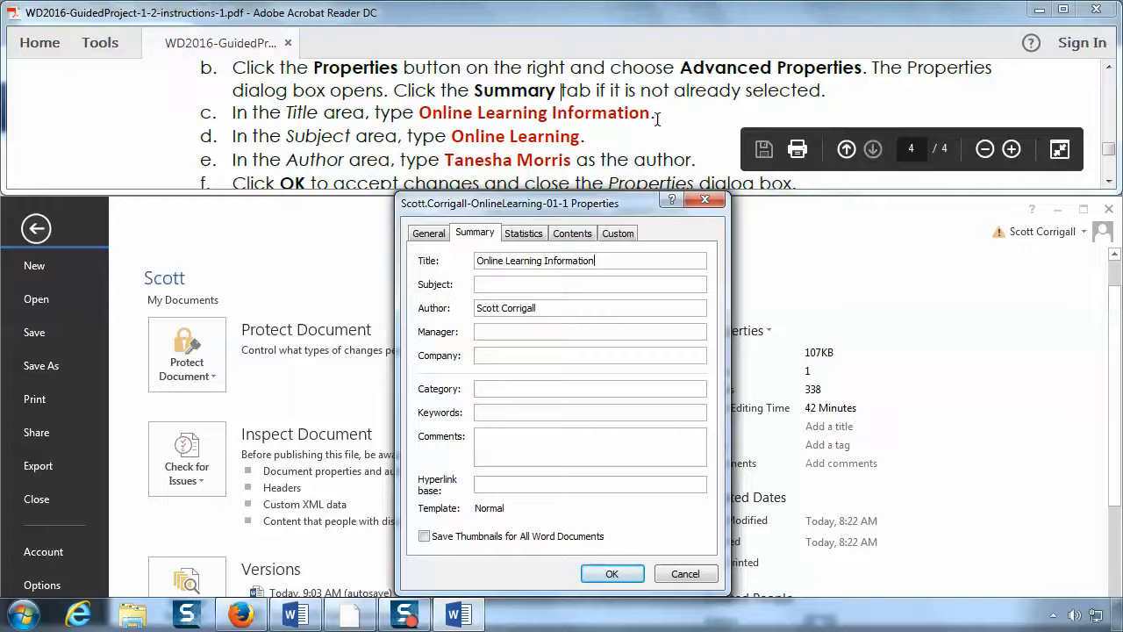
click(621, 285)
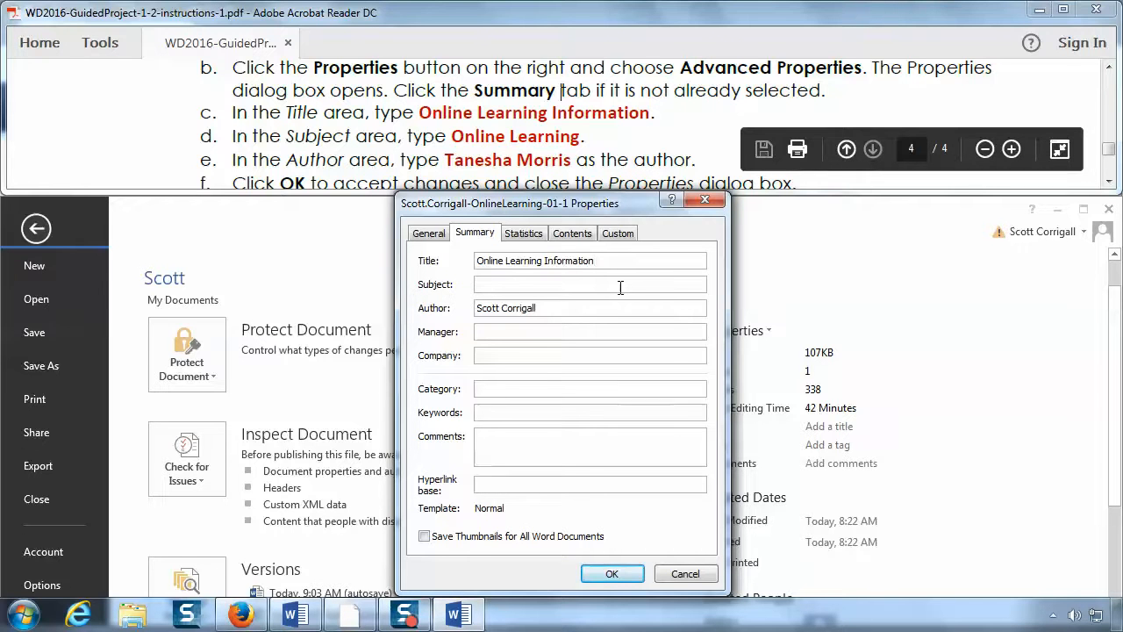
text(Onlin)
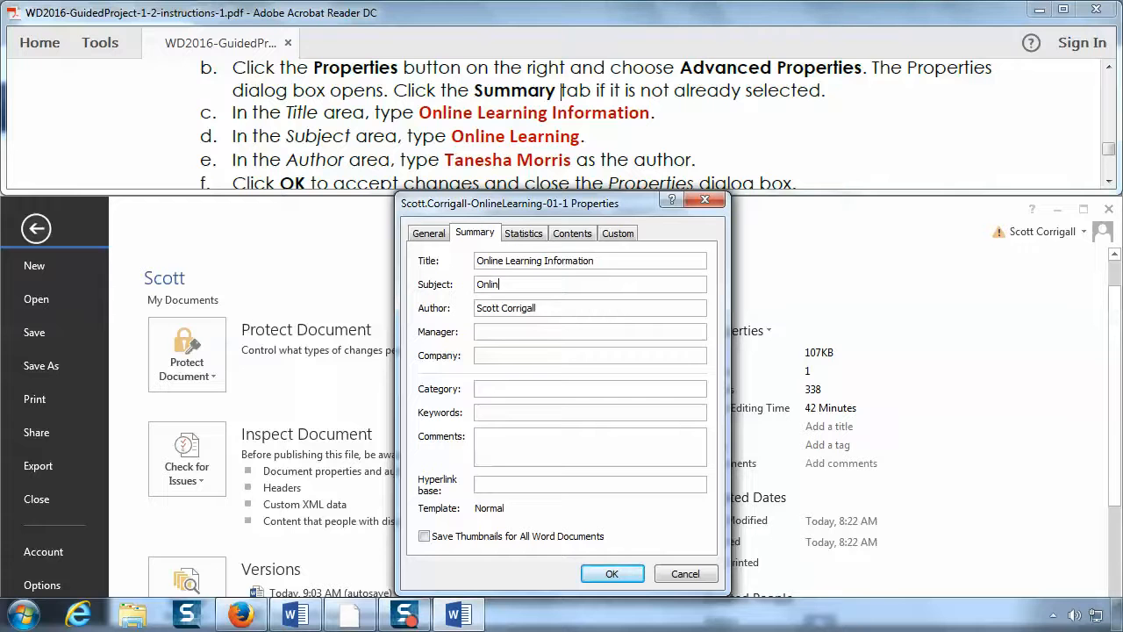
text(e Learning)
- Replace the document's author with the name given in instruction 13e, accept the properties and return to the document
drag(544, 308, 459, 335)
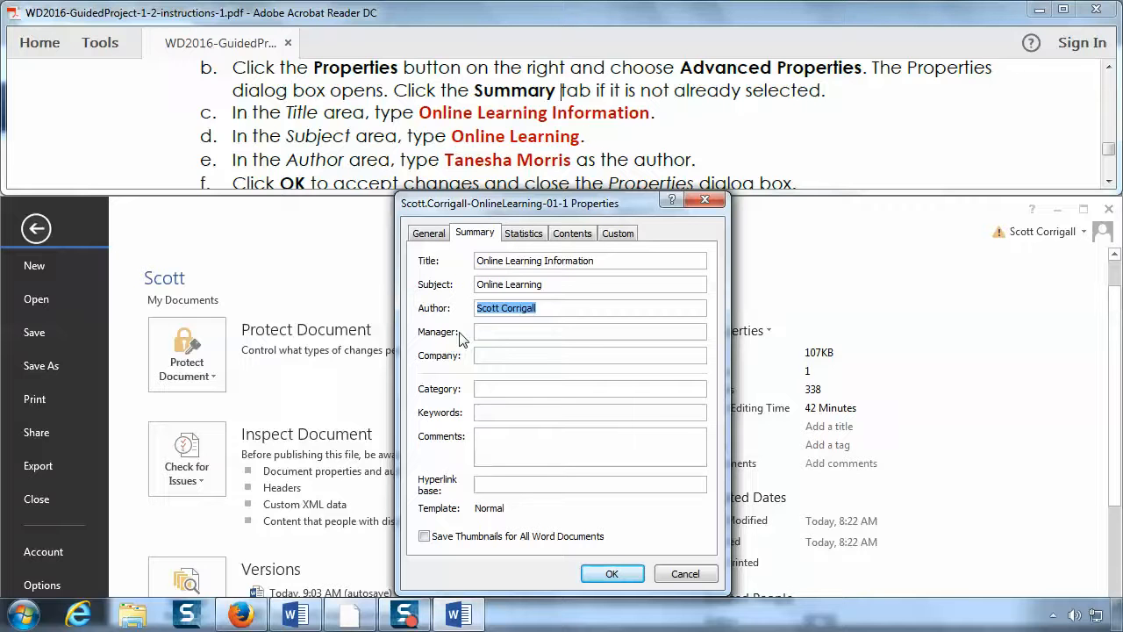
text(Tanesha Morris)
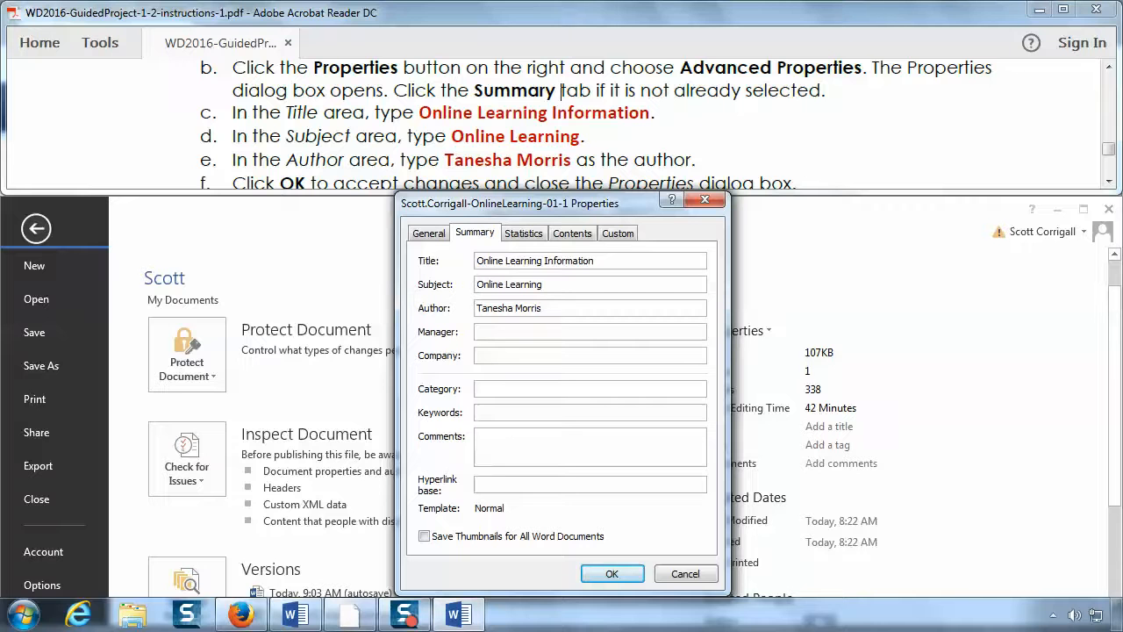
click(653, 156)
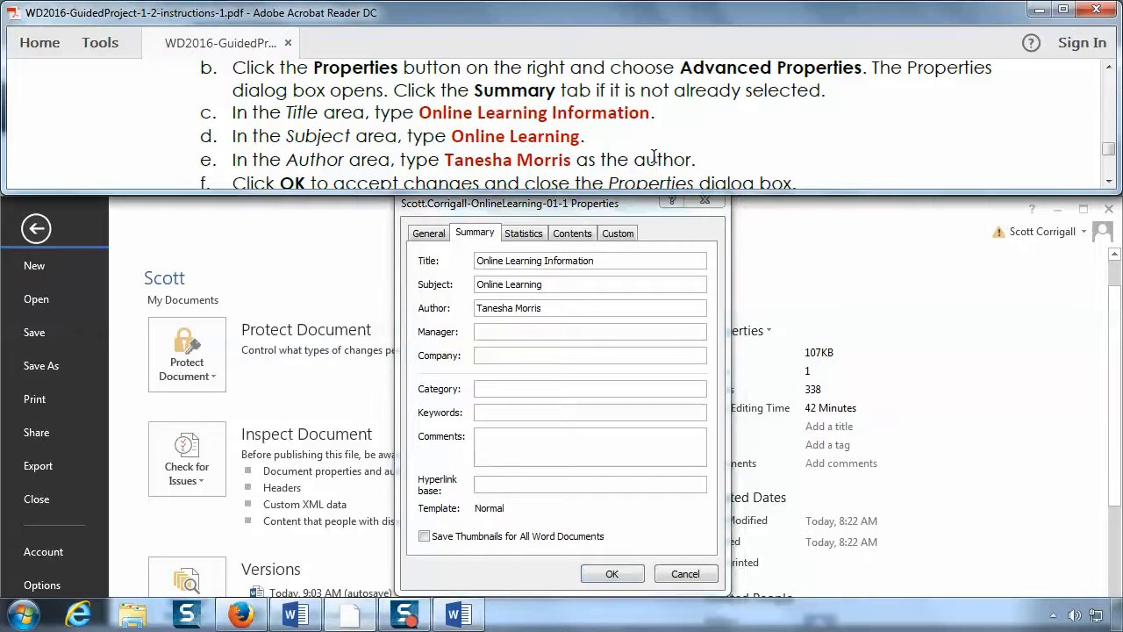
scroll(654, 156, down, 2)
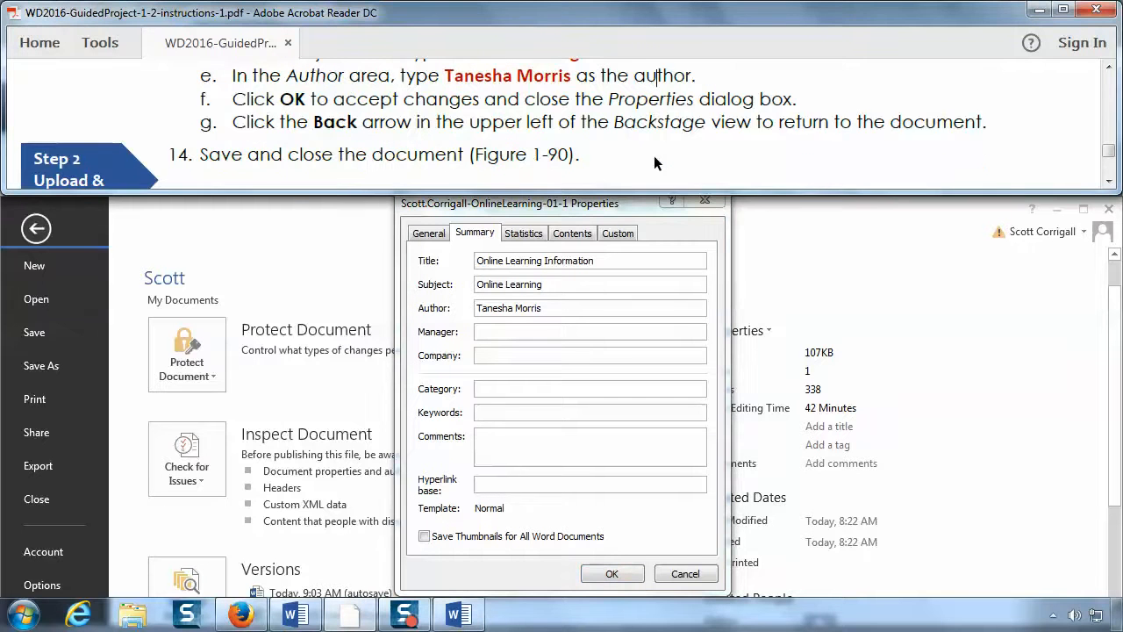
click(638, 203)
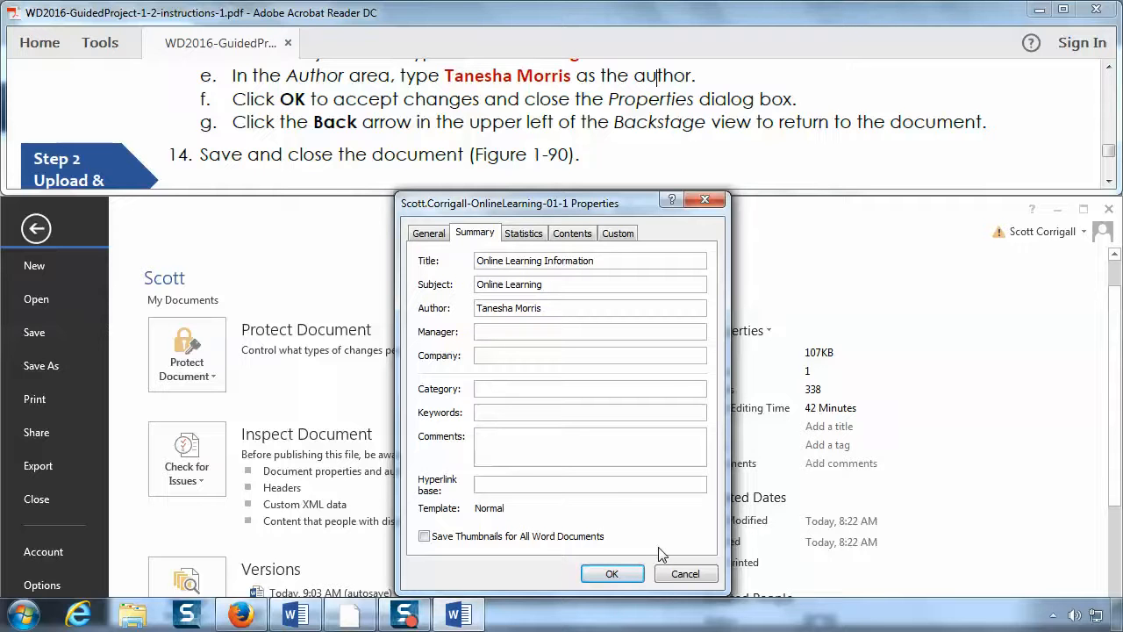
click(612, 574)
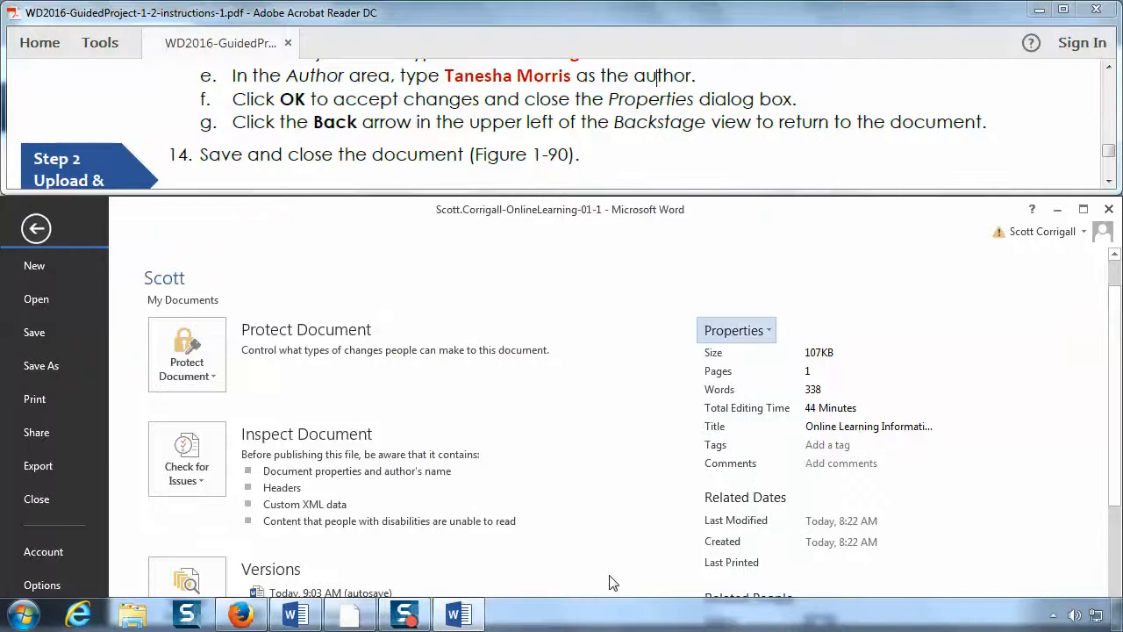
scroll(888, 508, down, 1)
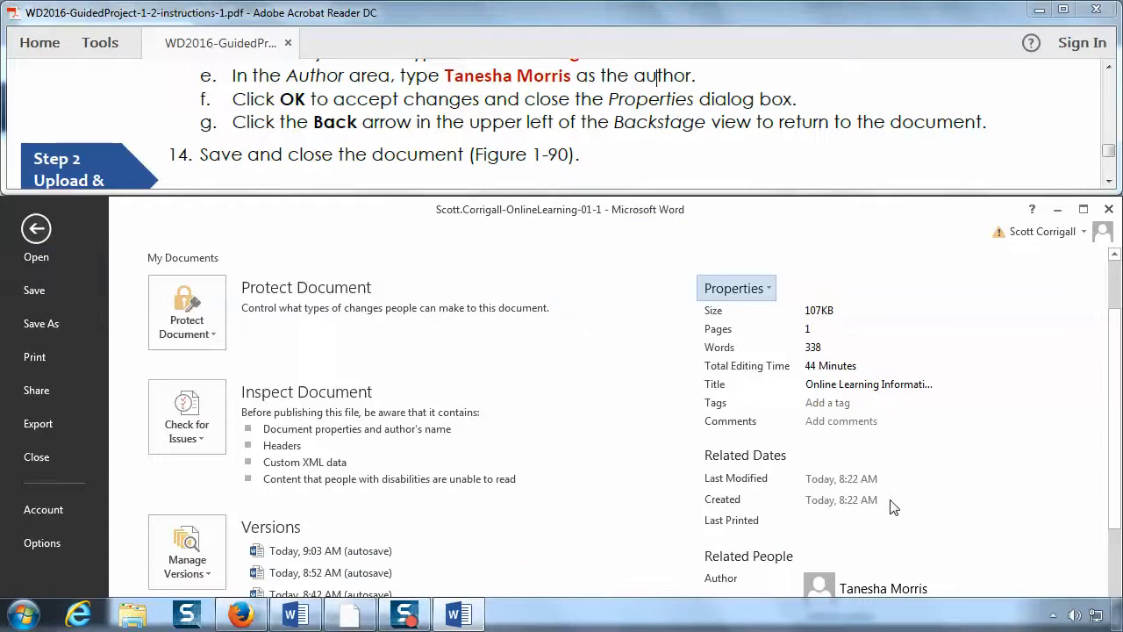
scroll(891, 507, down, 1)
mouse_move(921, 549)
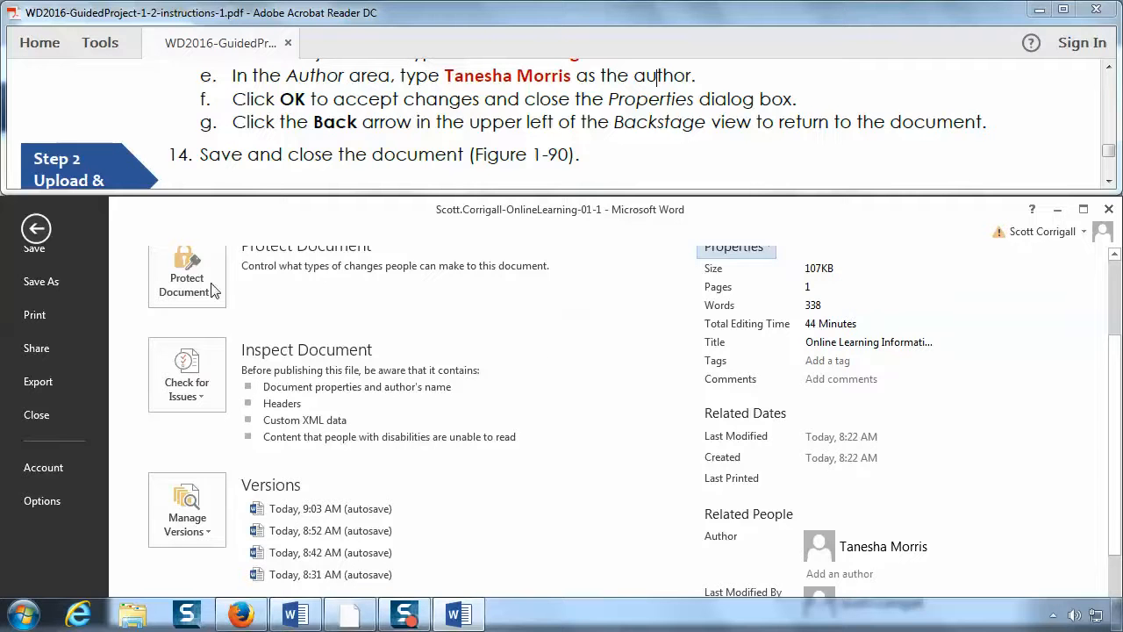
click(36, 229)
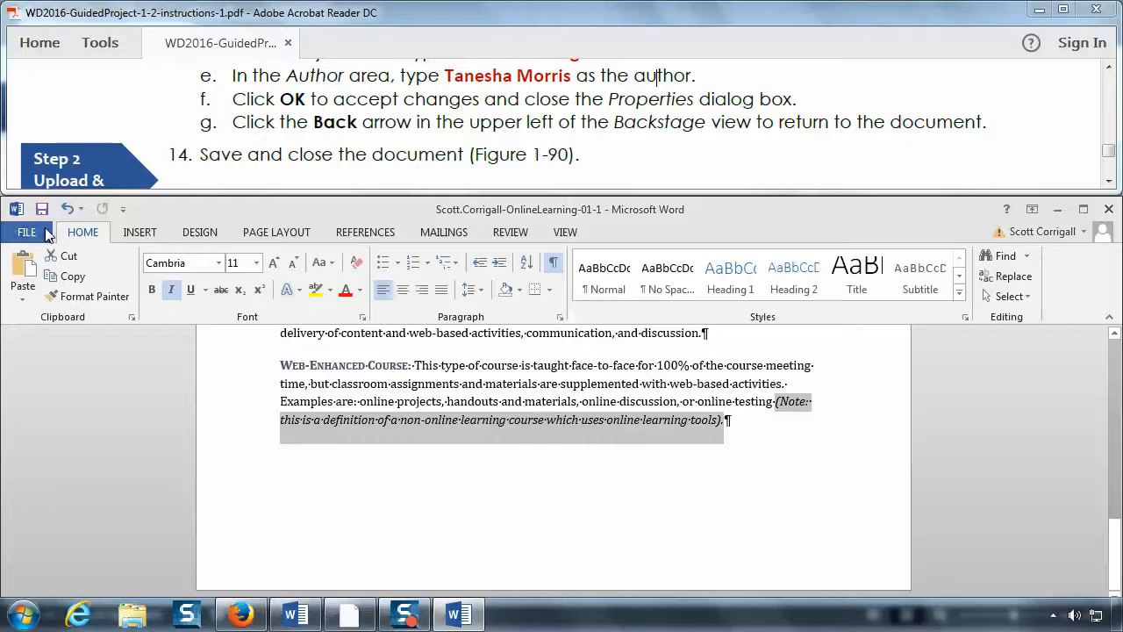
- Following instruction 14, save the OnlineLearning-01 document and close it
scroll(729, 489, up, 4)
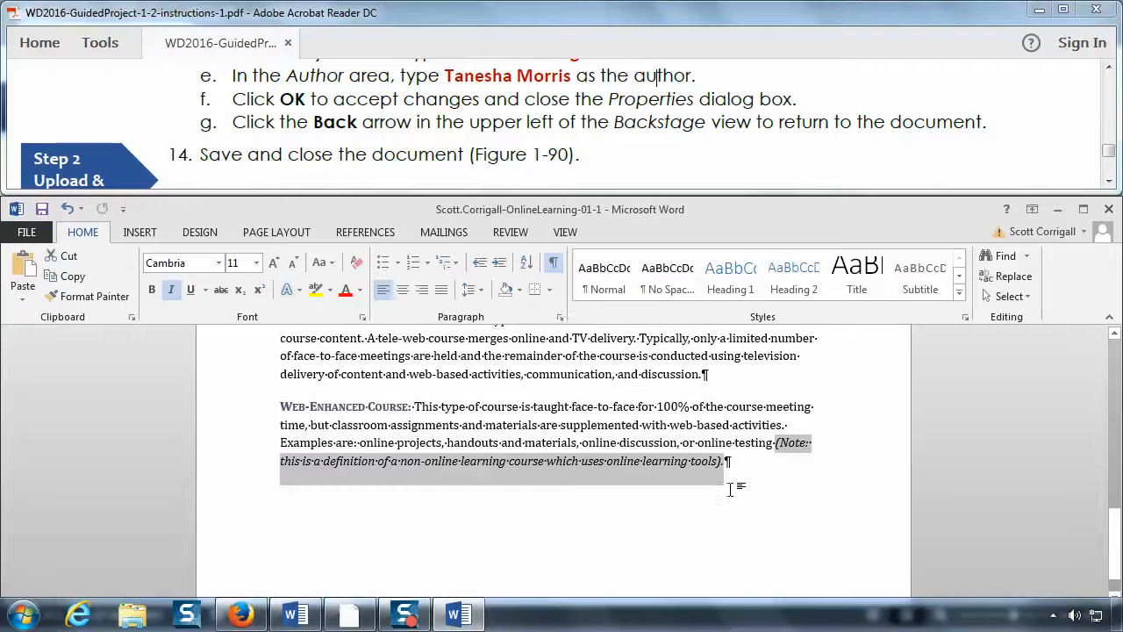
scroll(732, 489, up, 10)
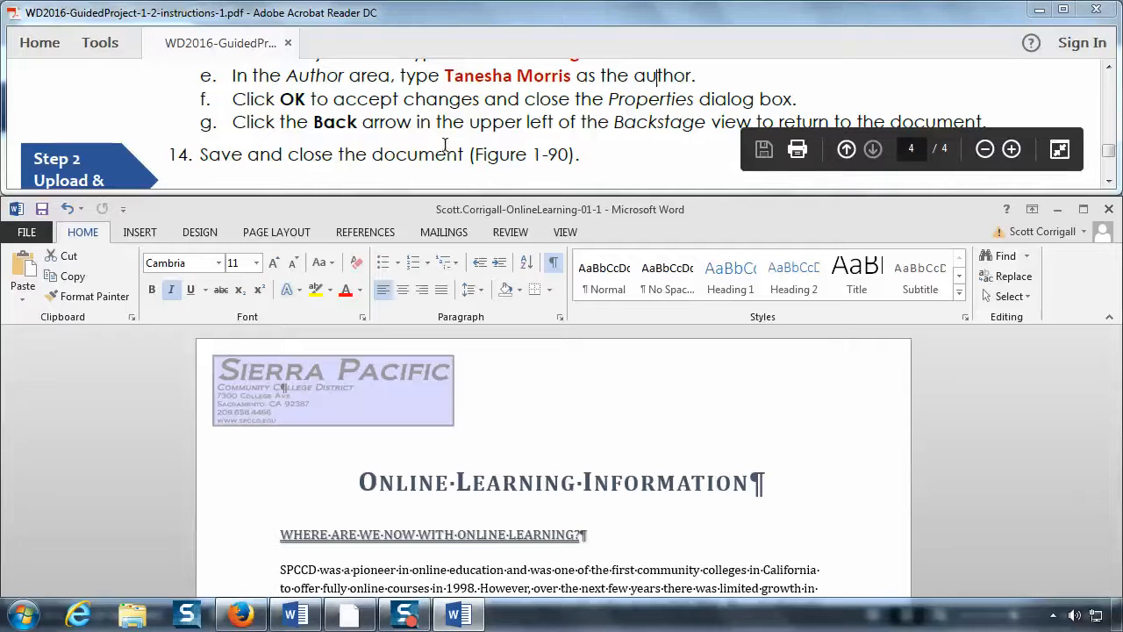
click(42, 209)
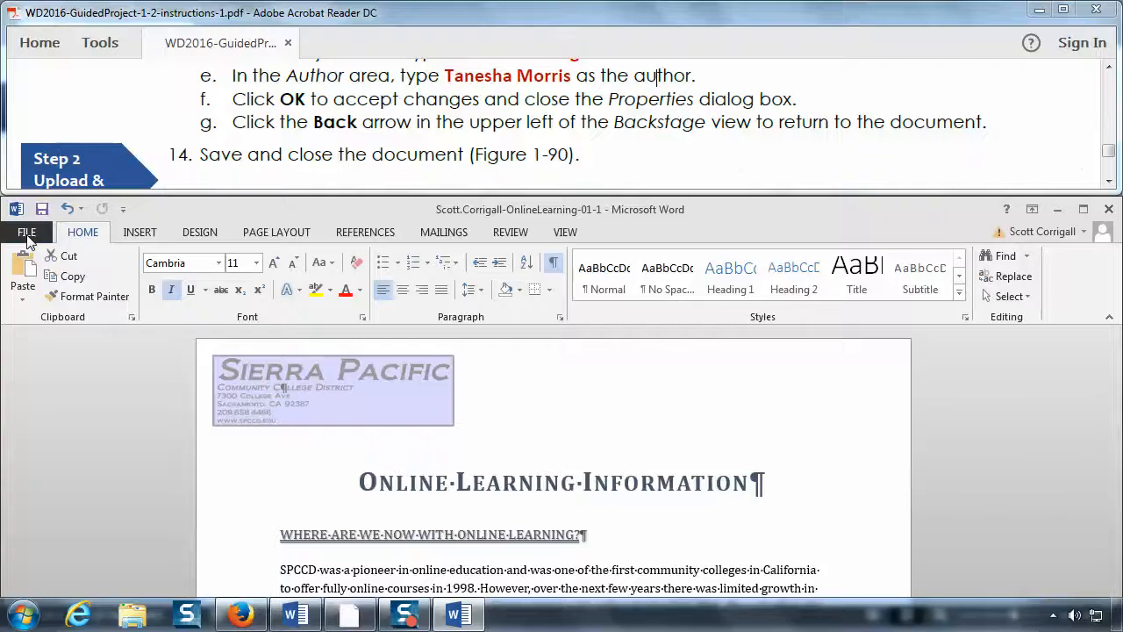
click(28, 235)
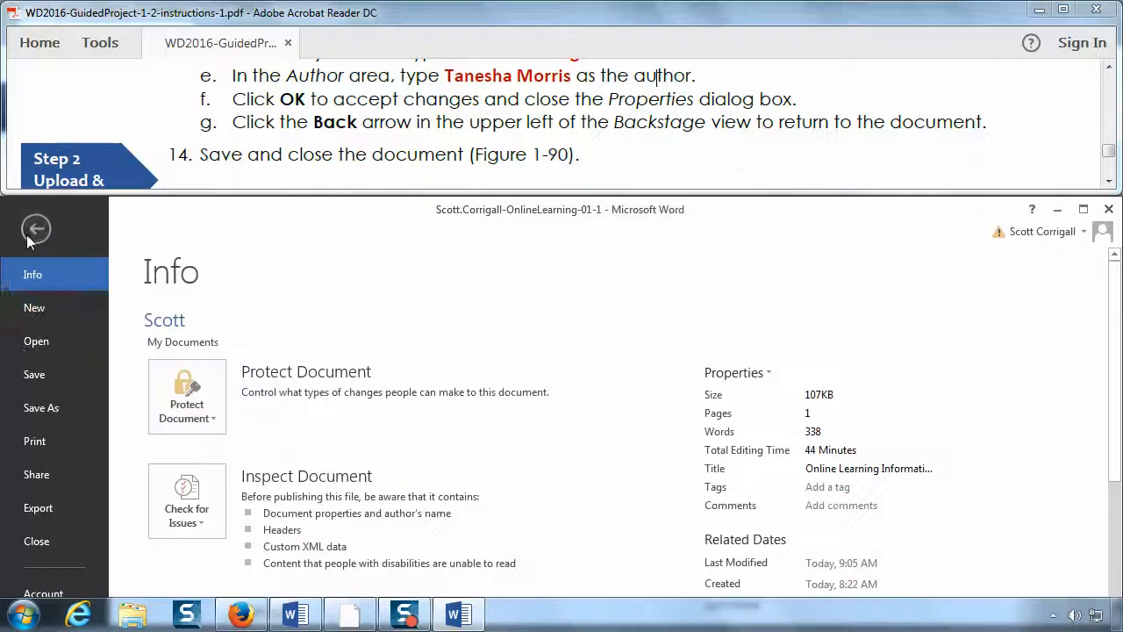
click(34, 375)
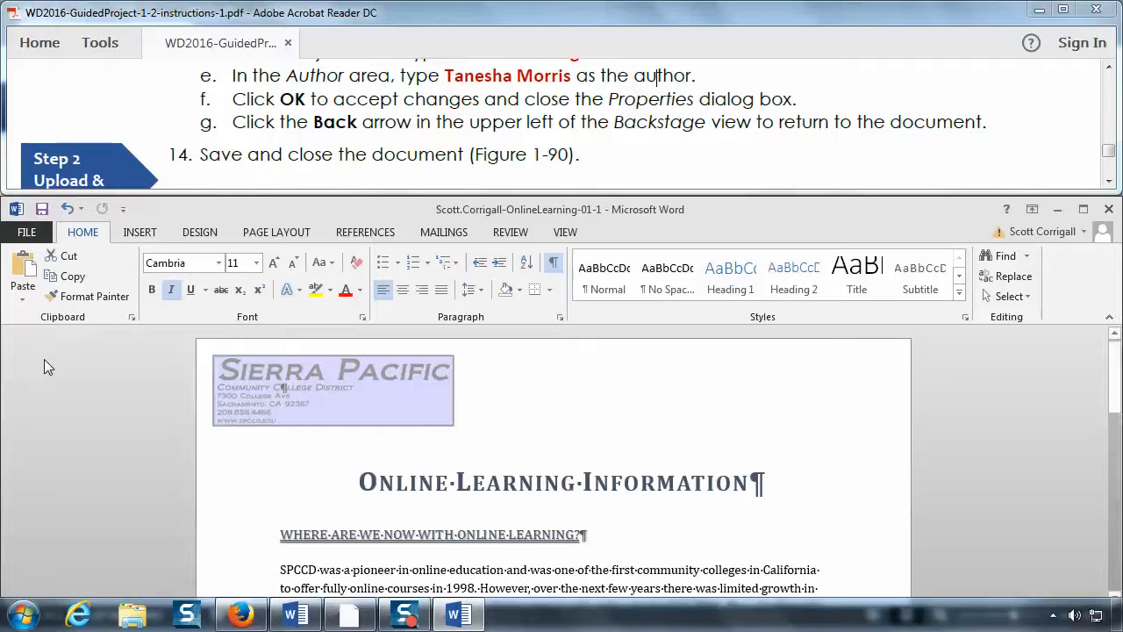
click(24, 231)
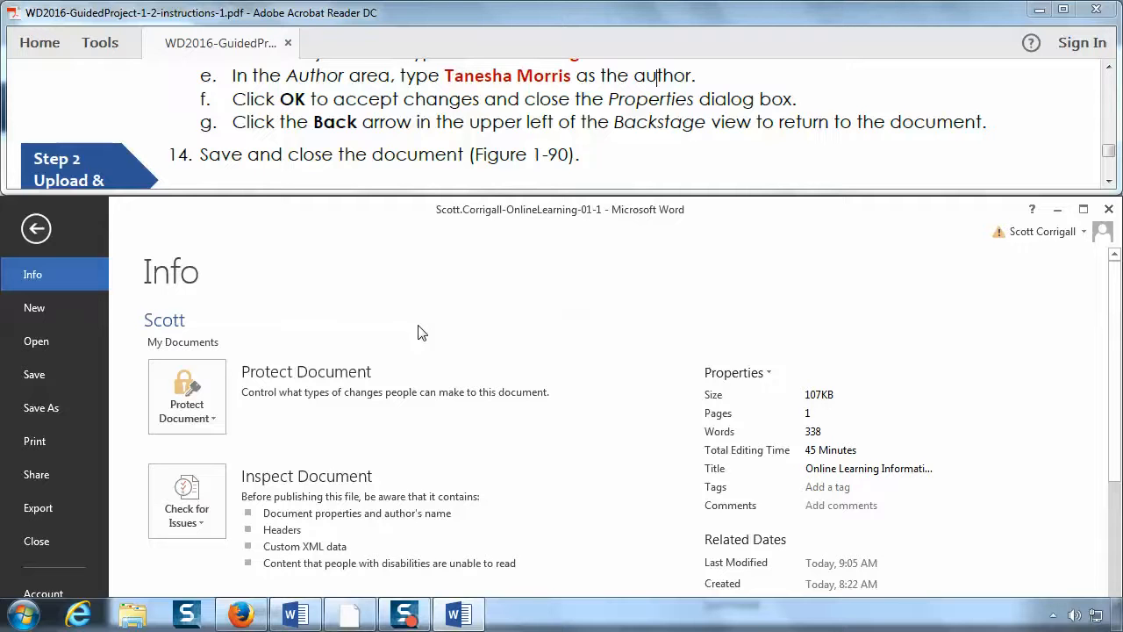
click(36, 230)
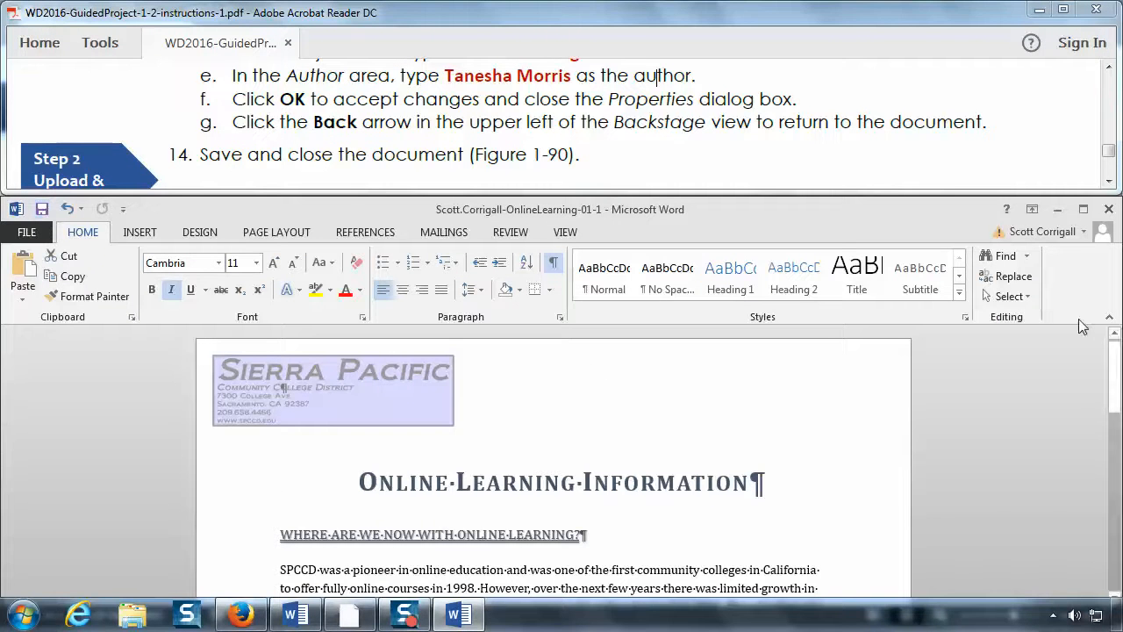
click(1107, 210)
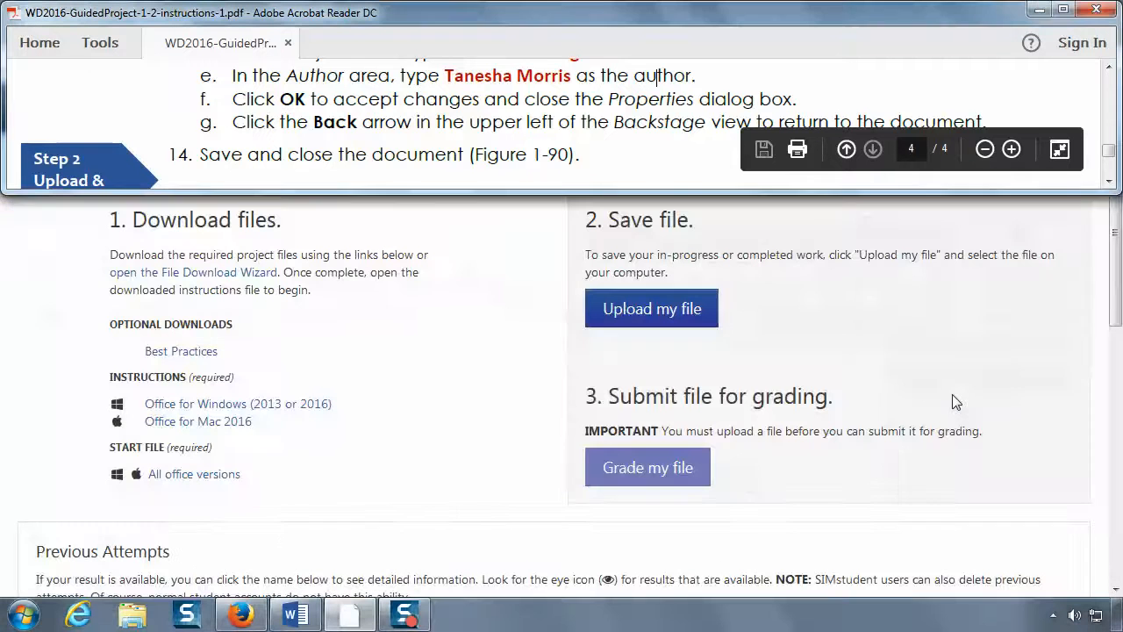
- Following instructions 15 and 16, upload the OnlineLearning-01-1 document to the SIMnet project page in the browser and submit it for grading
scroll(526, 142, down, 1)
scroll(526, 147, down, 1)
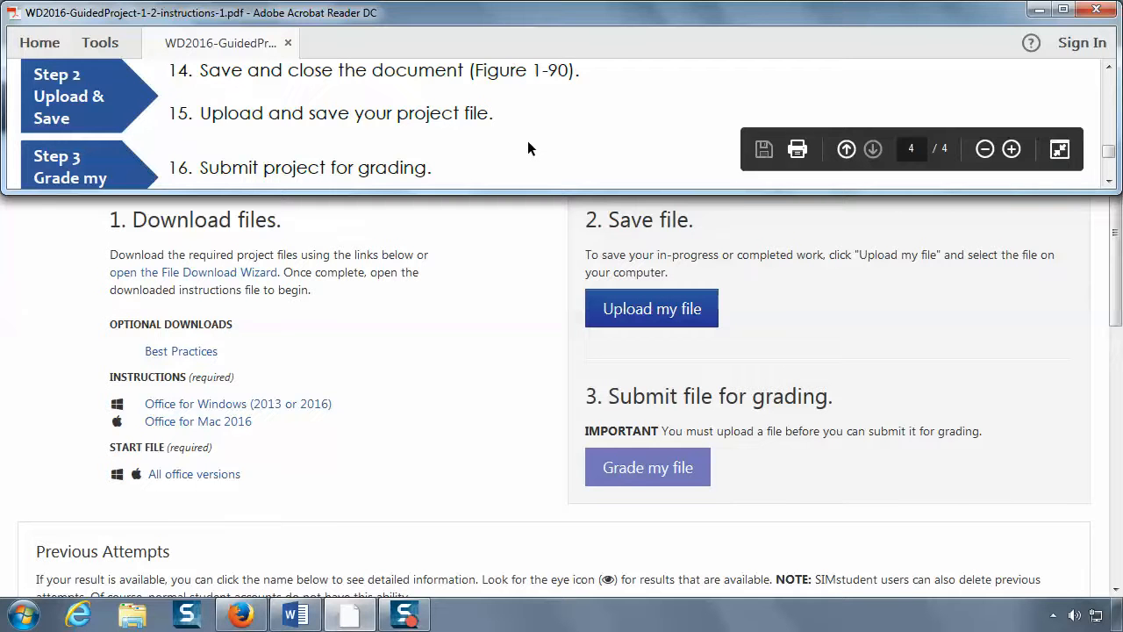
click(481, 355)
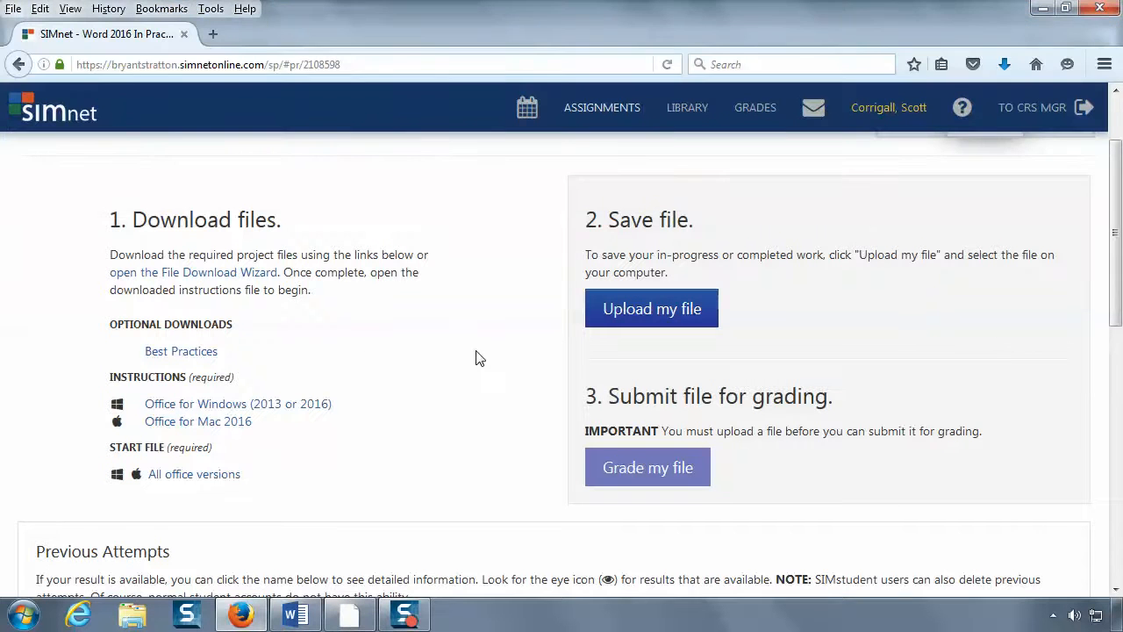
click(654, 314)
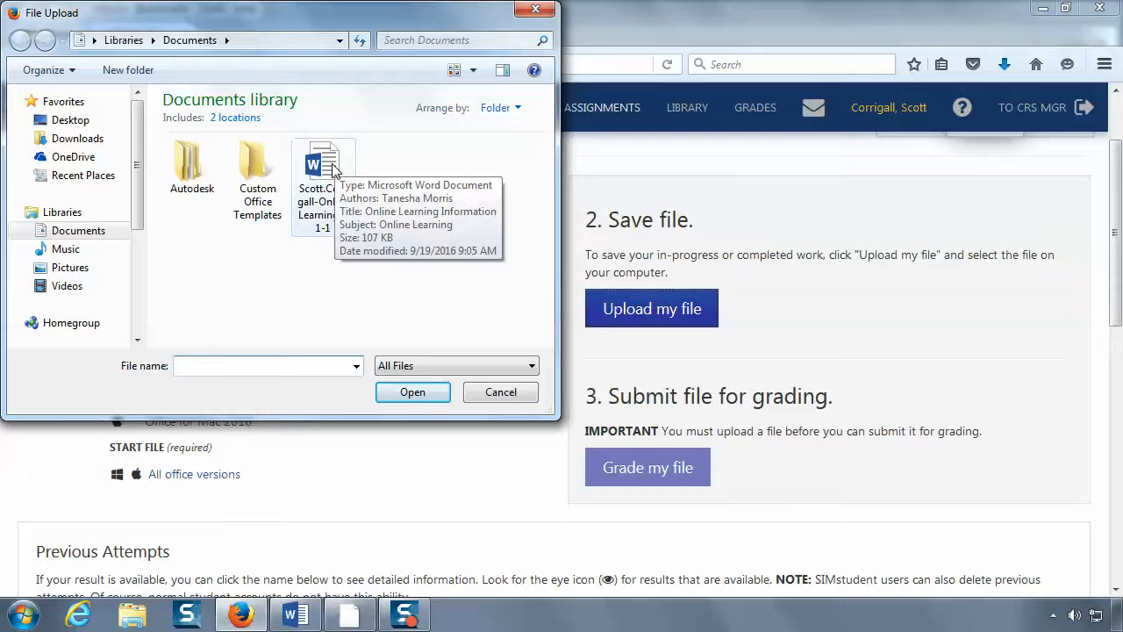
click(333, 169)
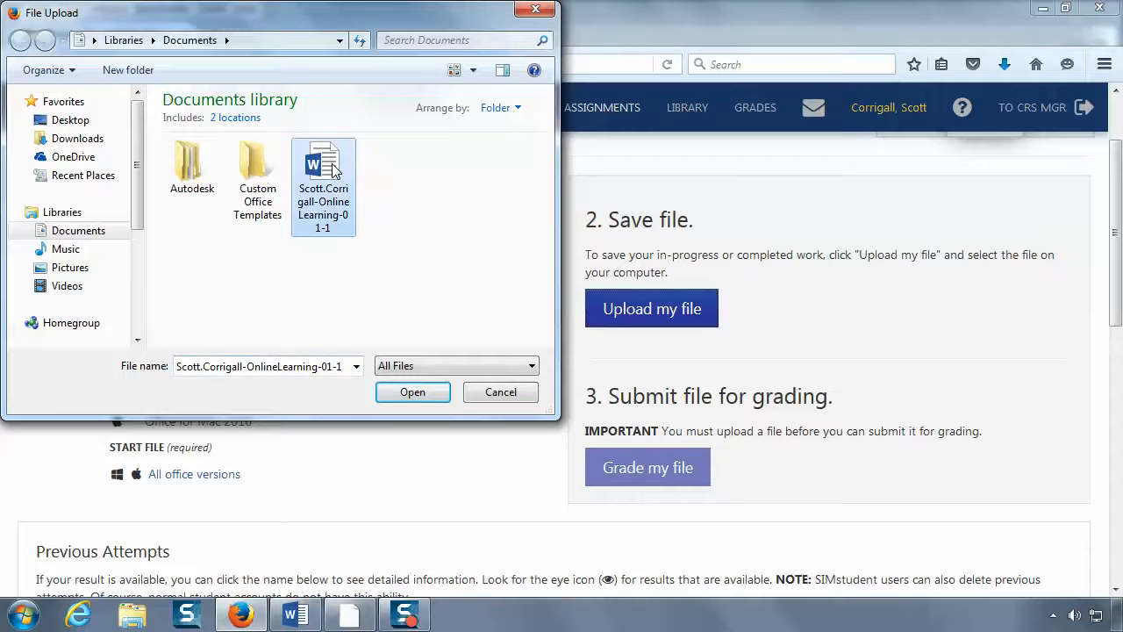
click(416, 396)
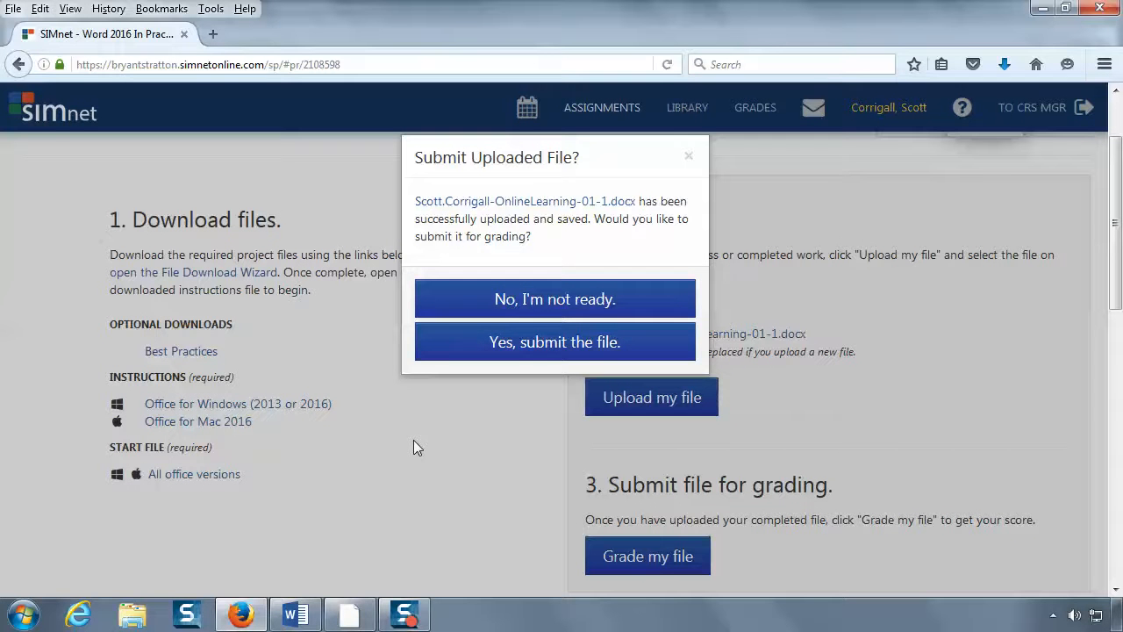
click(543, 346)
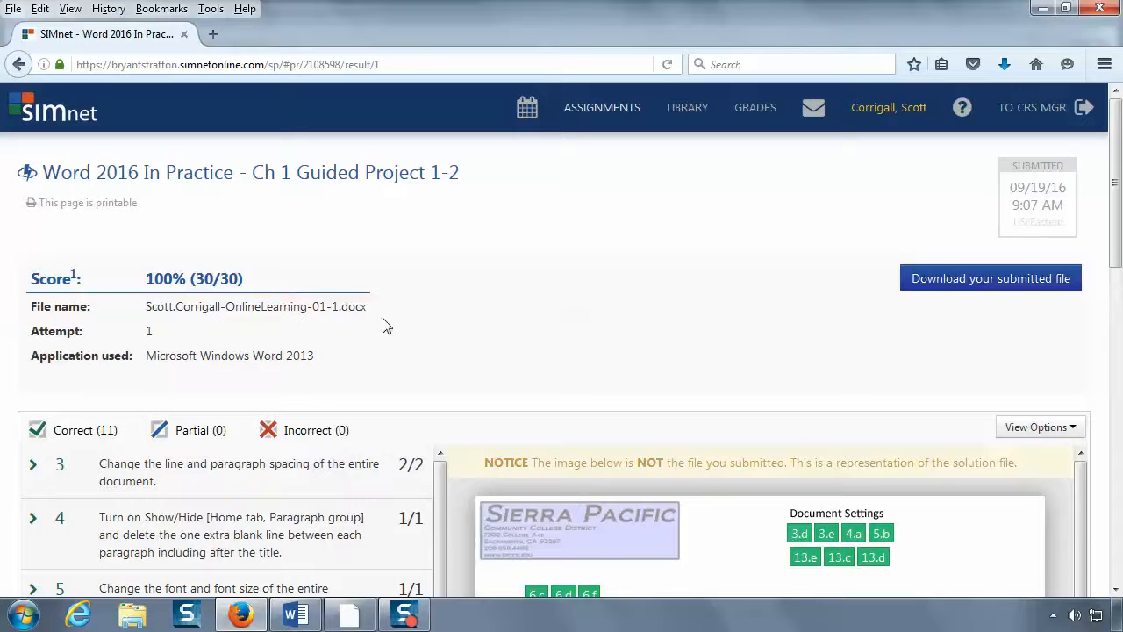
- Examine the graded results, expanding the details of items 3 and 11 and switching the Incorrect filter off and on again
scroll(386, 326, down, 2)
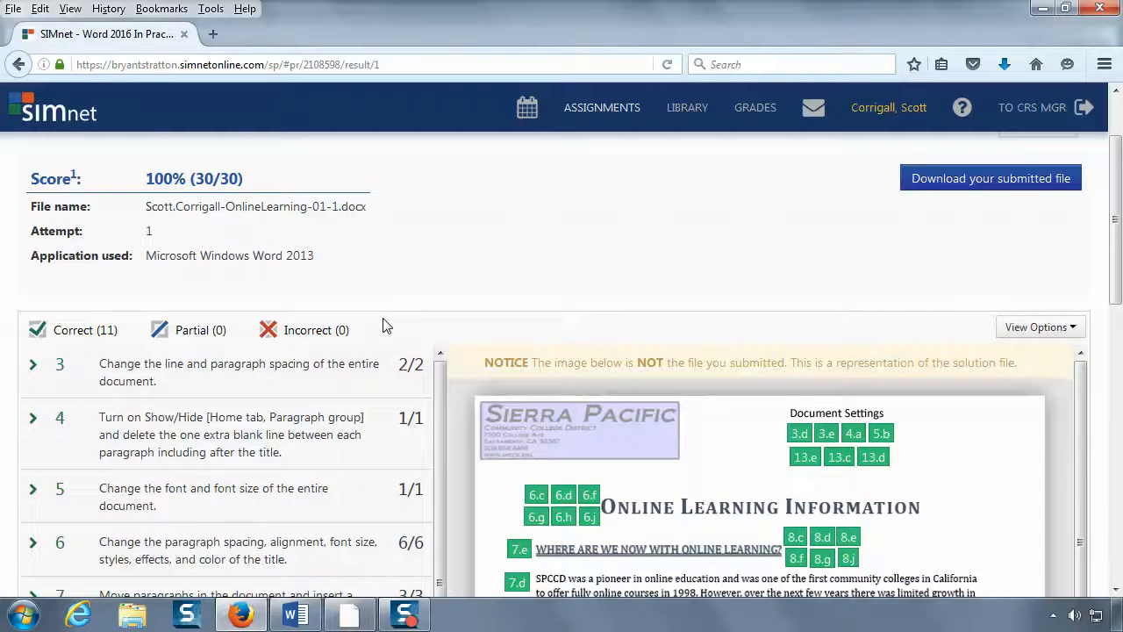
scroll(386, 326, down, 2)
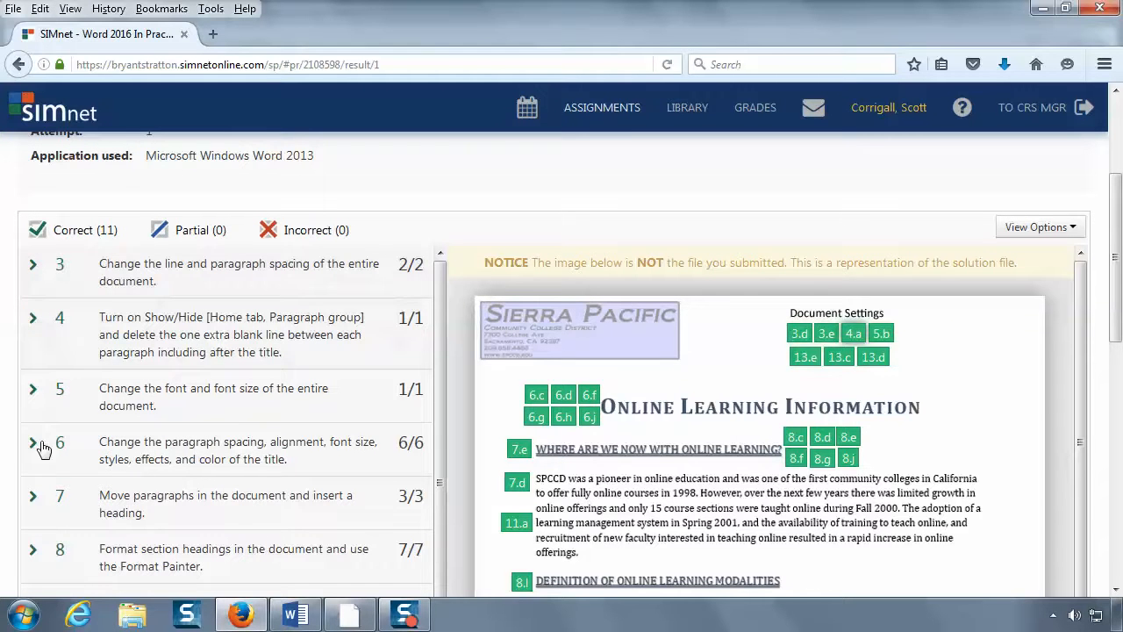
click(34, 265)
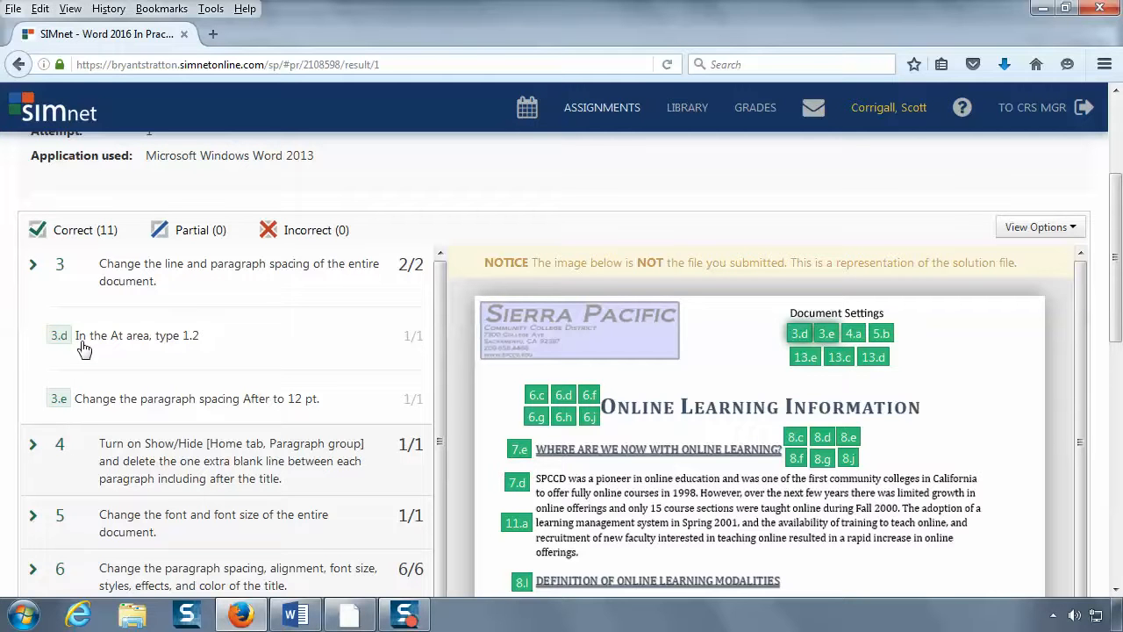
click(274, 232)
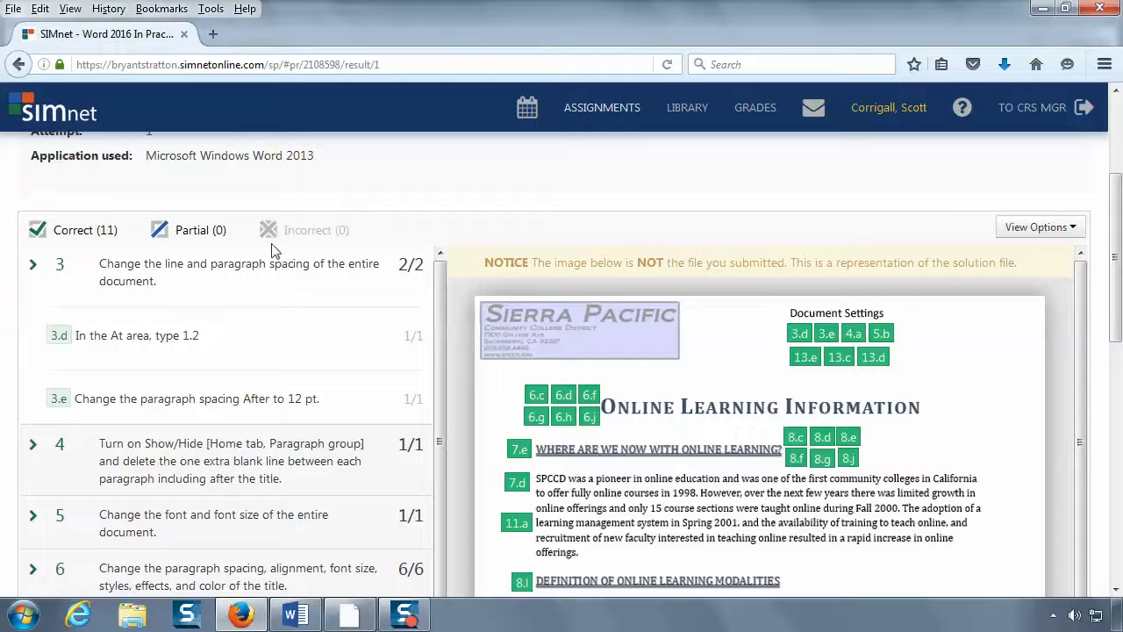
click(268, 231)
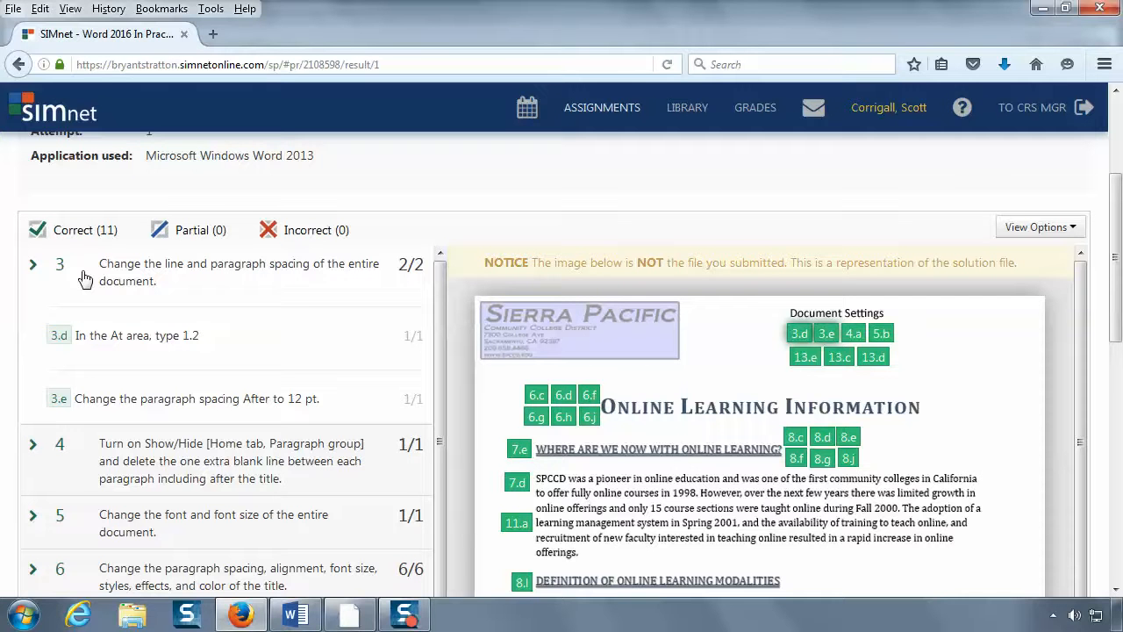
scroll(97, 426, down, 10)
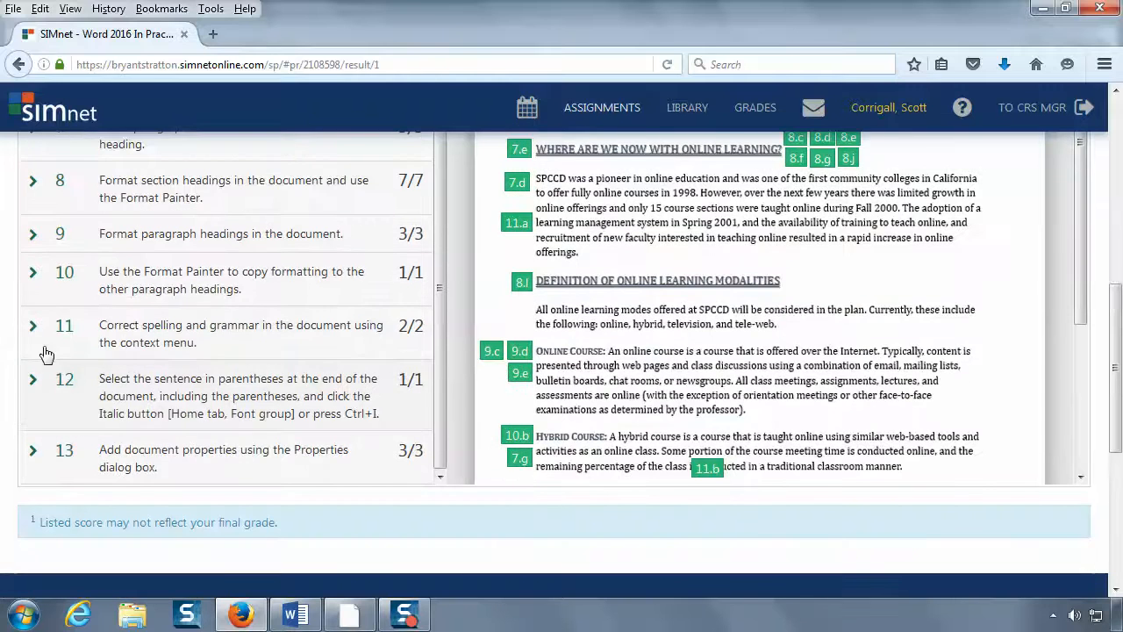
click(34, 326)
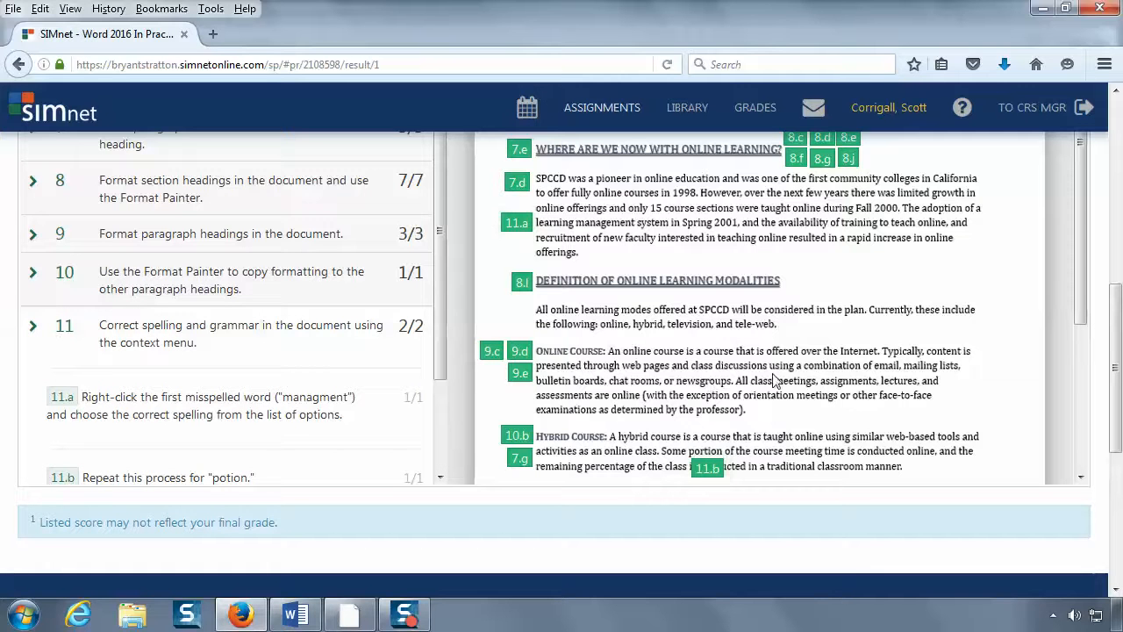
- Examine the item markers on the solution image and expand the details of item 6 about the title formatting
scroll(840, 362, up, 5)
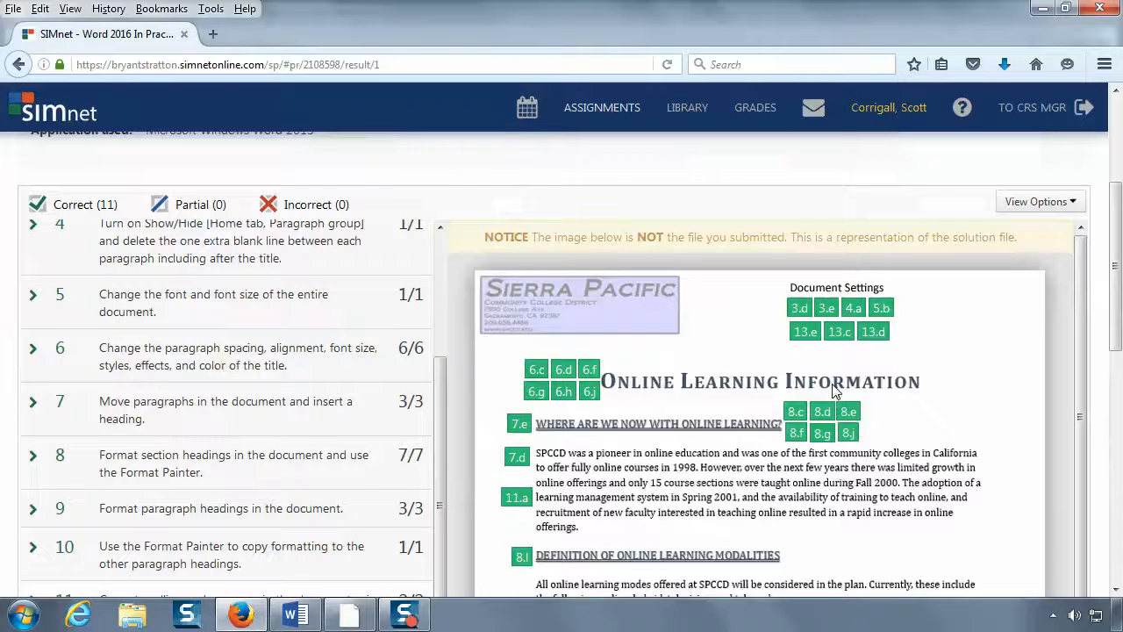
scroll(833, 392, down, 2)
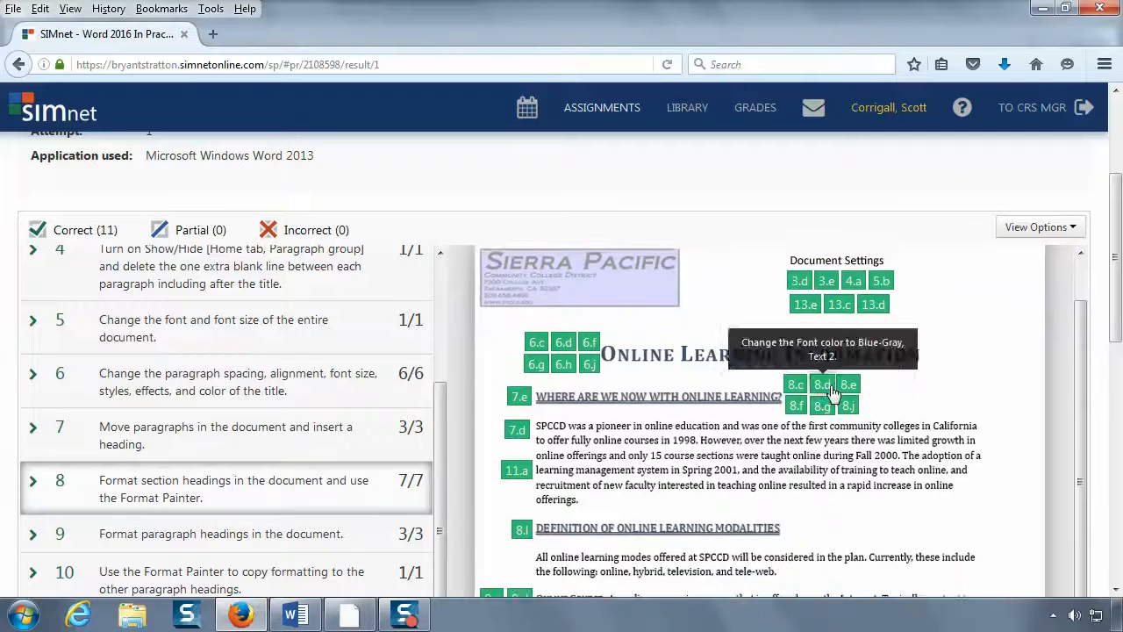
scroll(833, 392, down, 4)
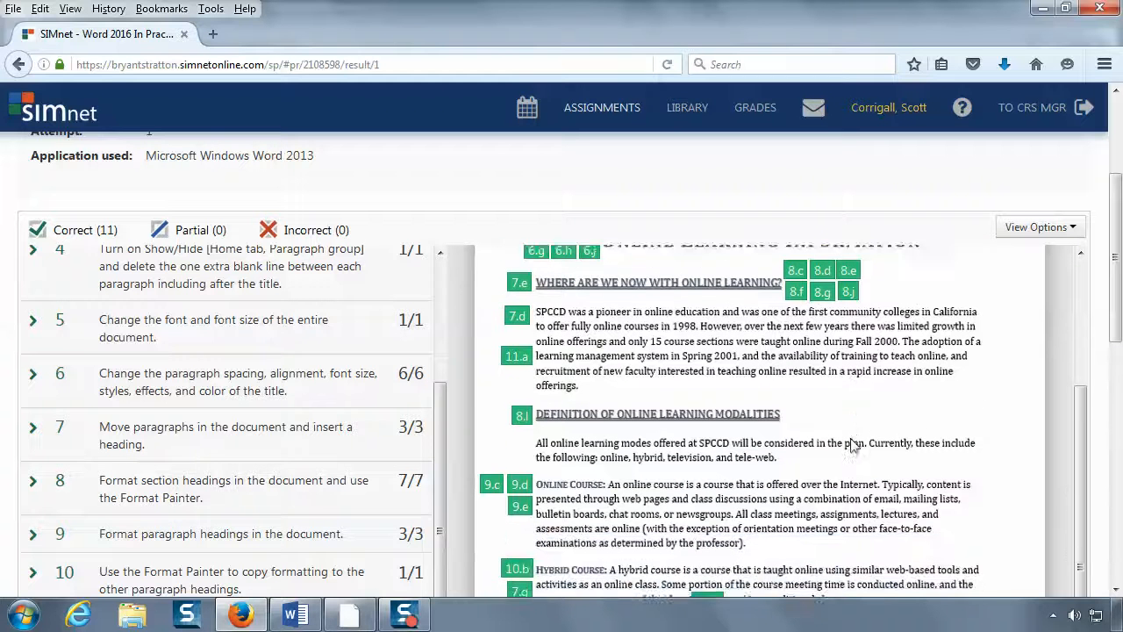
scroll(851, 446, up, 3)
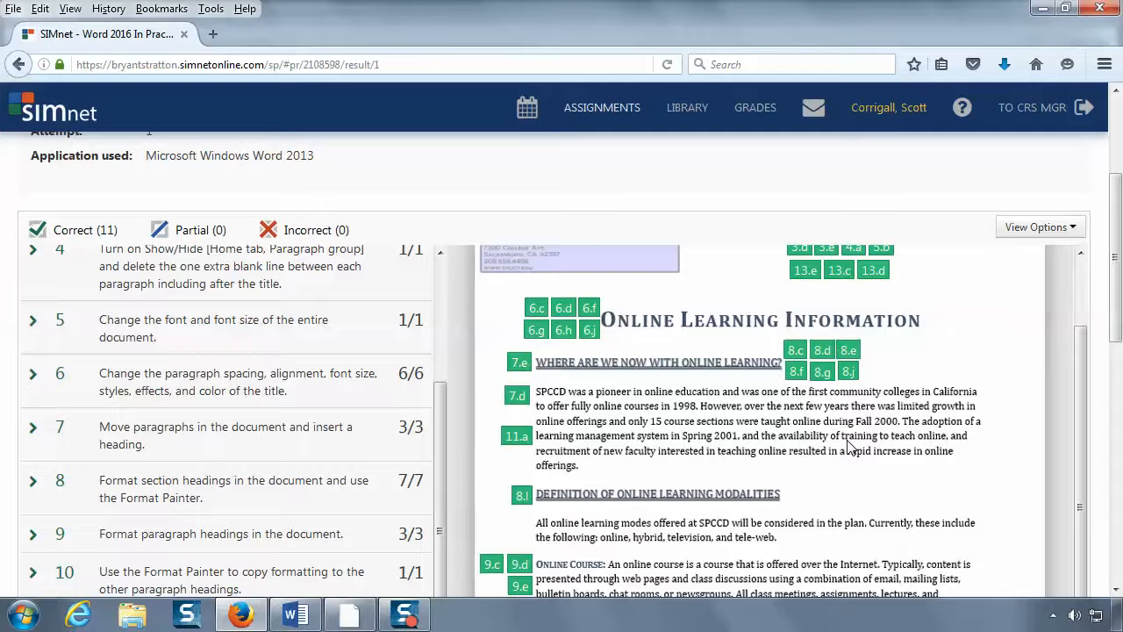
click(33, 378)
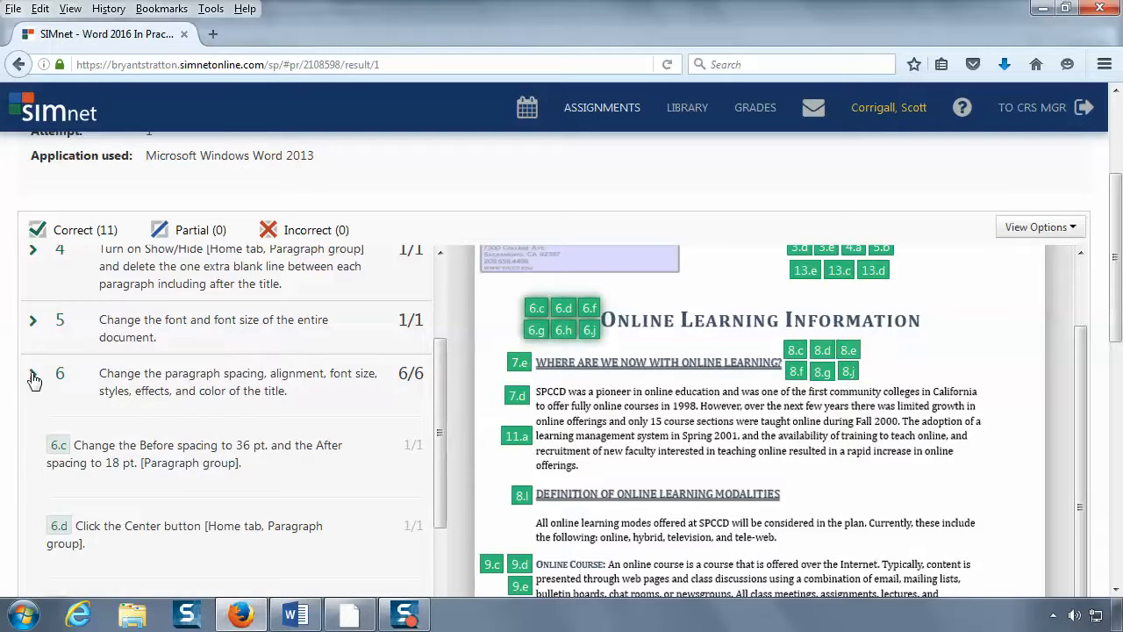
click(59, 531)
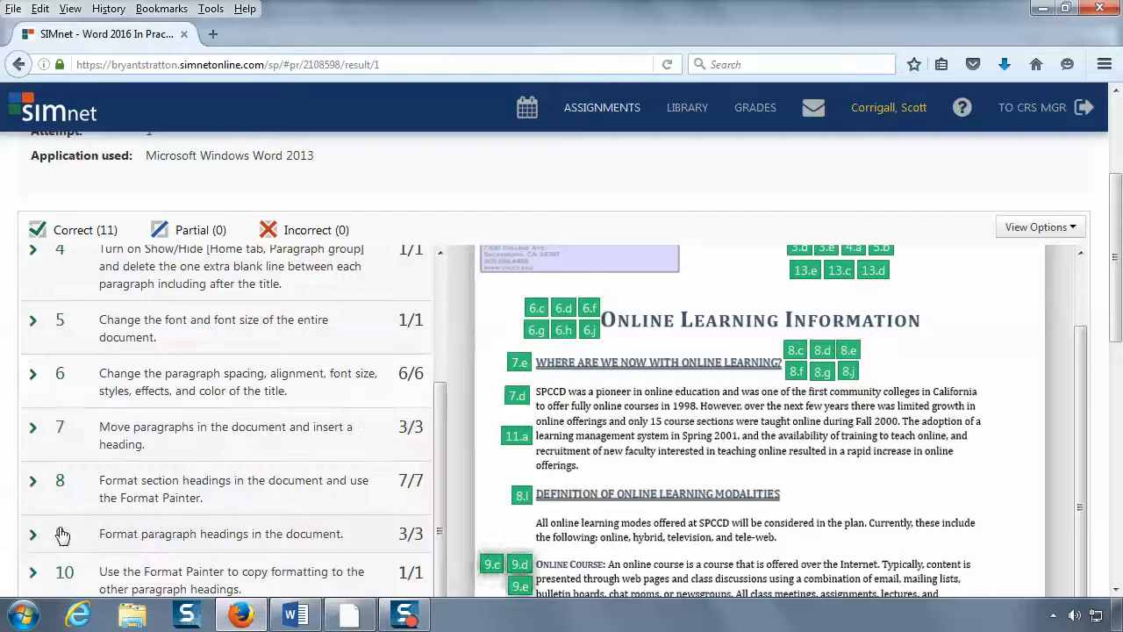
click(33, 377)
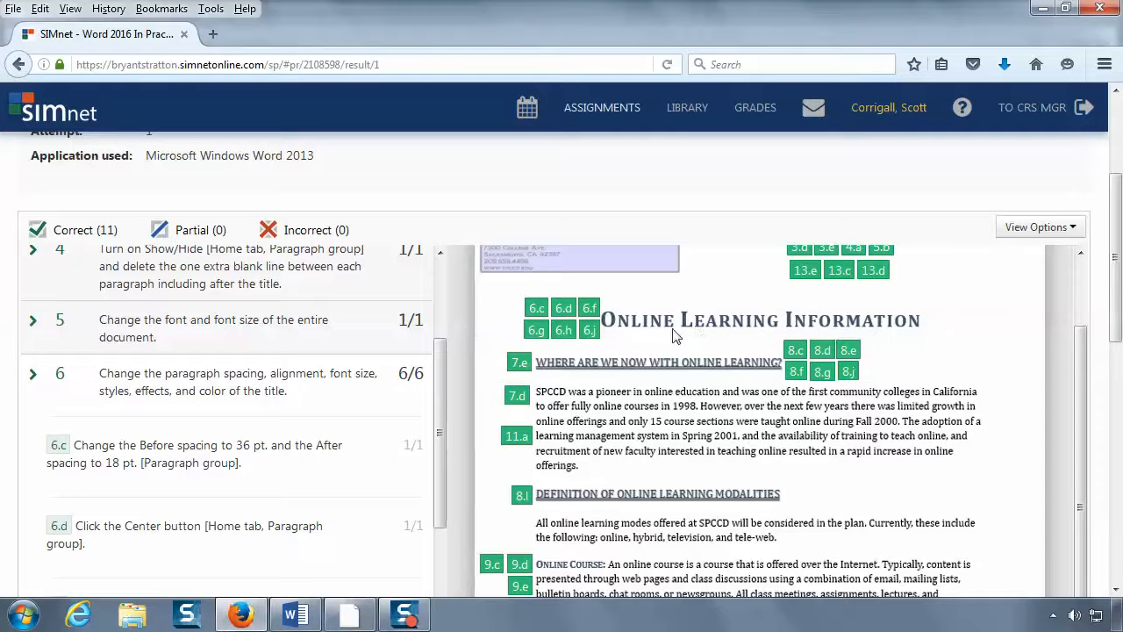
mouse_move(567, 319)
scroll(468, 351, up, 2)
scroll(377, 280, up, 2)
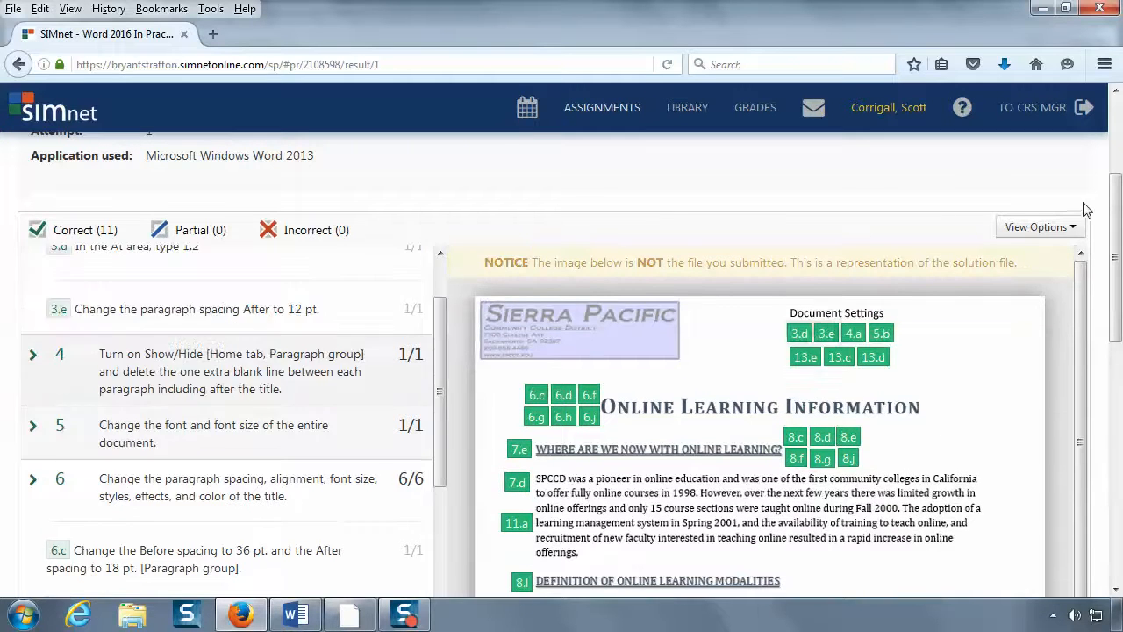
- Review the submission's score summary, and read through the marked solution image to its last paragraph
scroll(1116, 155, up, 1)
scroll(1116, 154, up, 3)
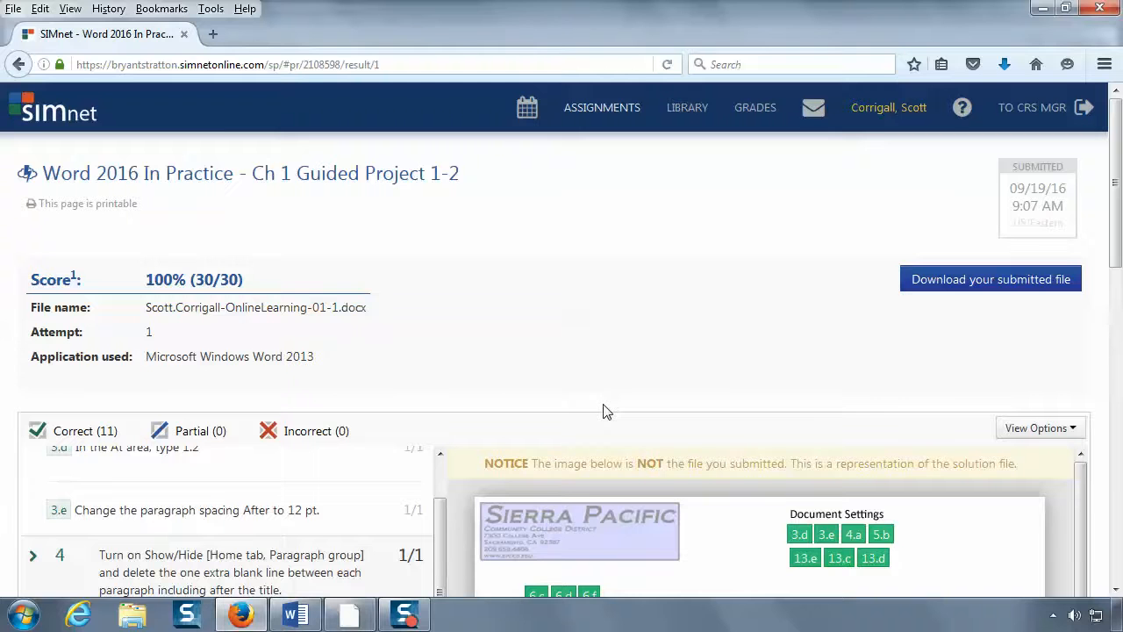
scroll(918, 522, down, 5)
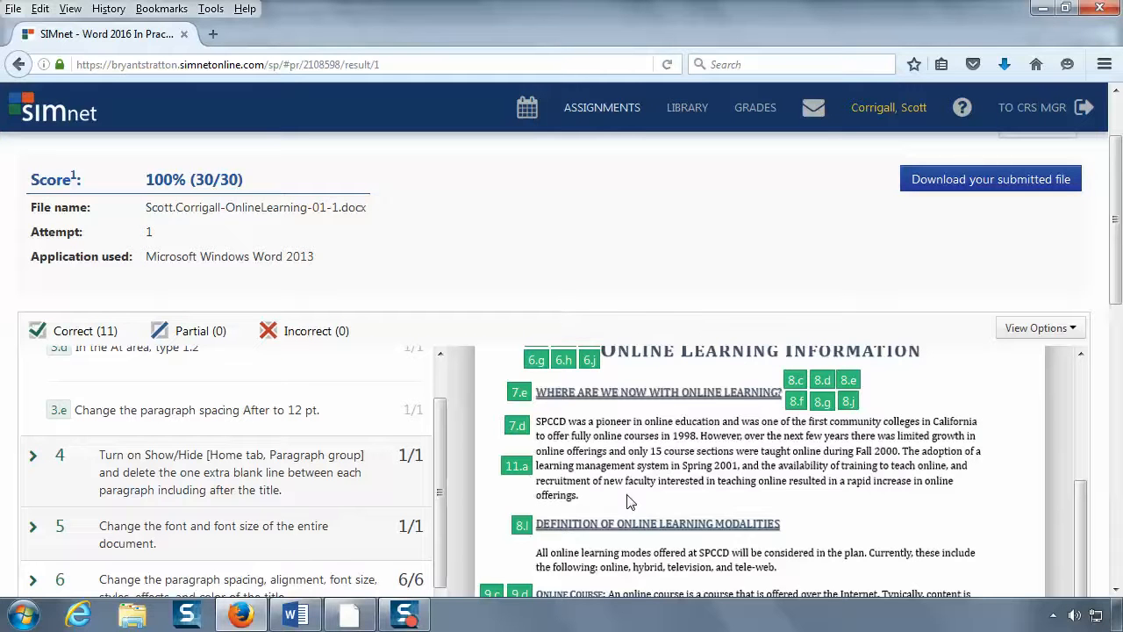
scroll(627, 501, up, 1)
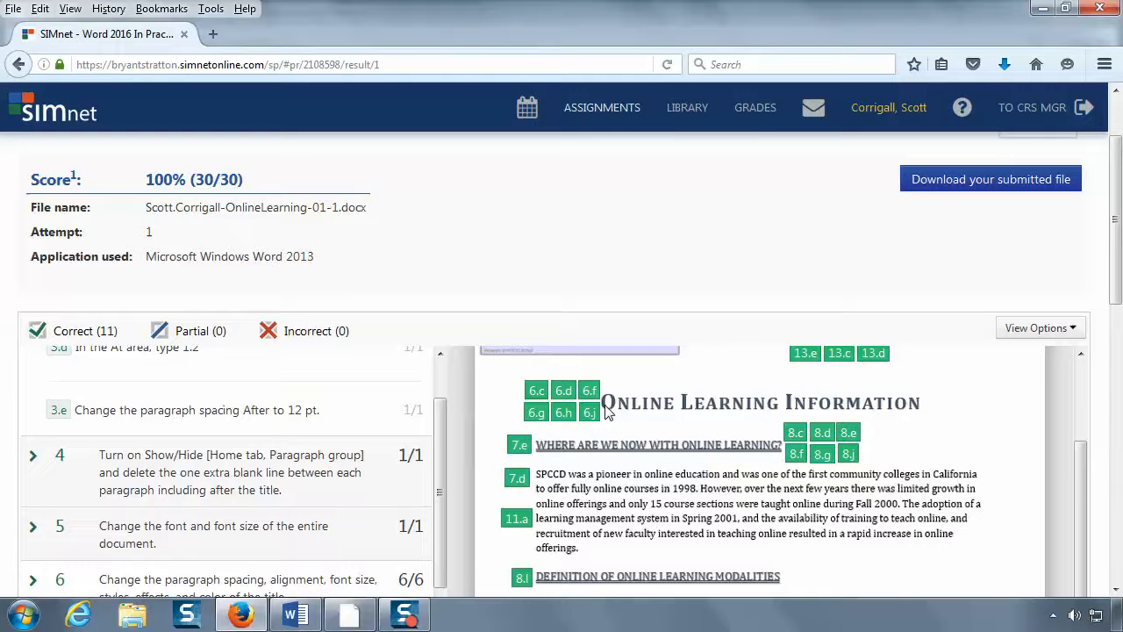
scroll(608, 413, down, 6)
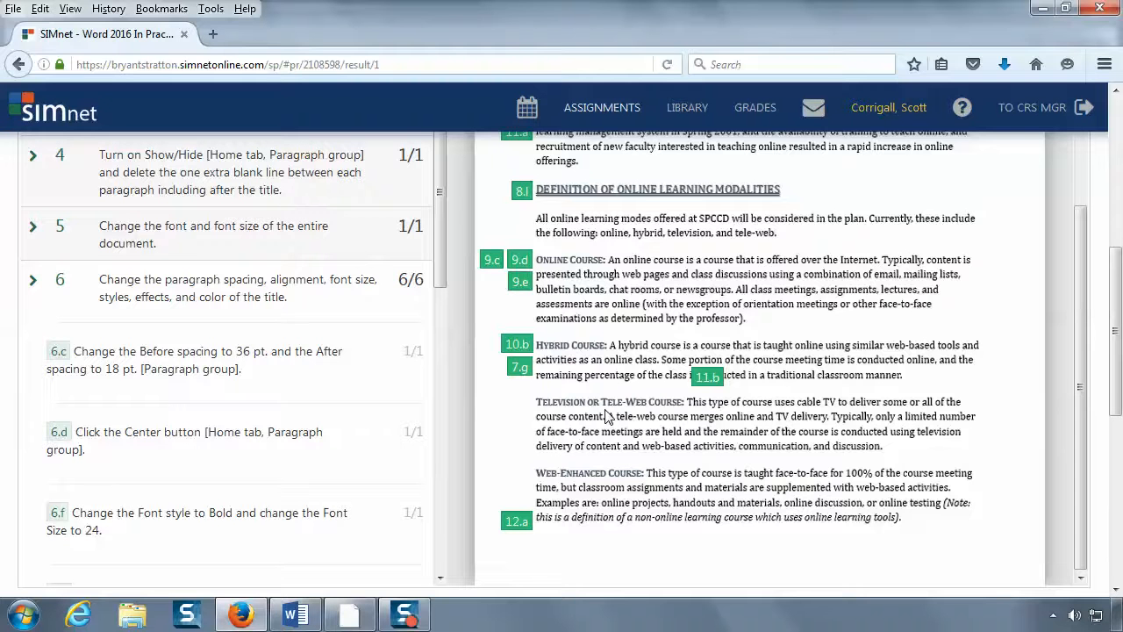
scroll(582, 201, up, 2)
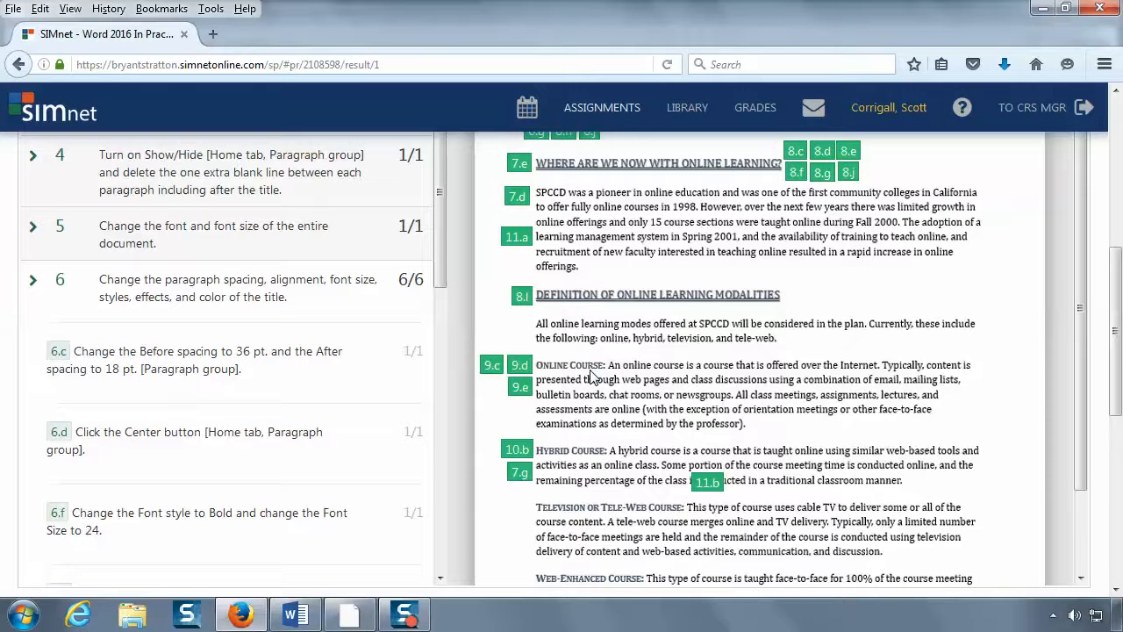
scroll(593, 376, down, 3)
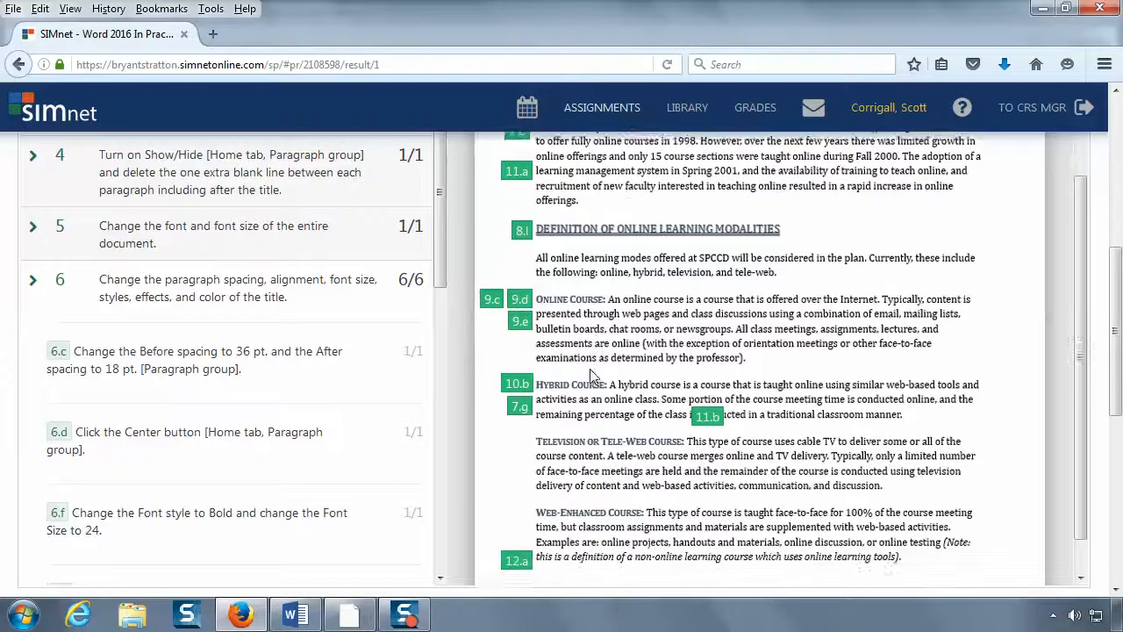